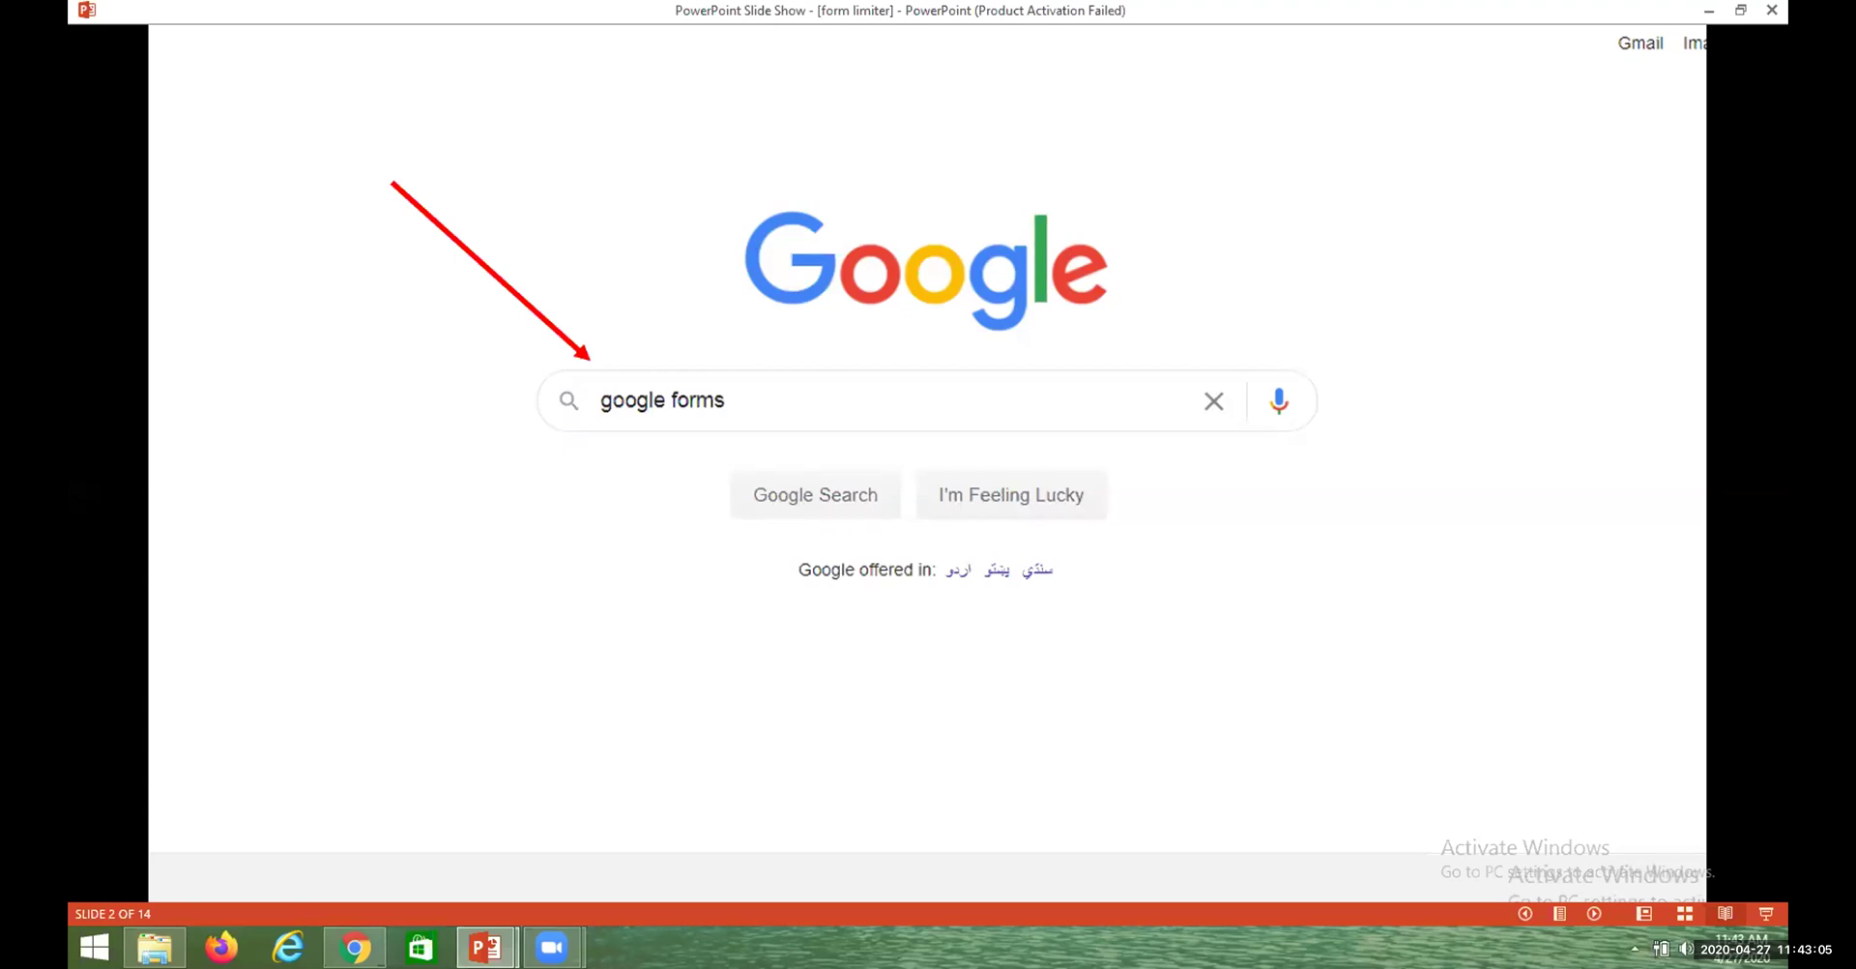
Advance the slide show through the slides on finding Google Forms and starting a blank form
key(Right)
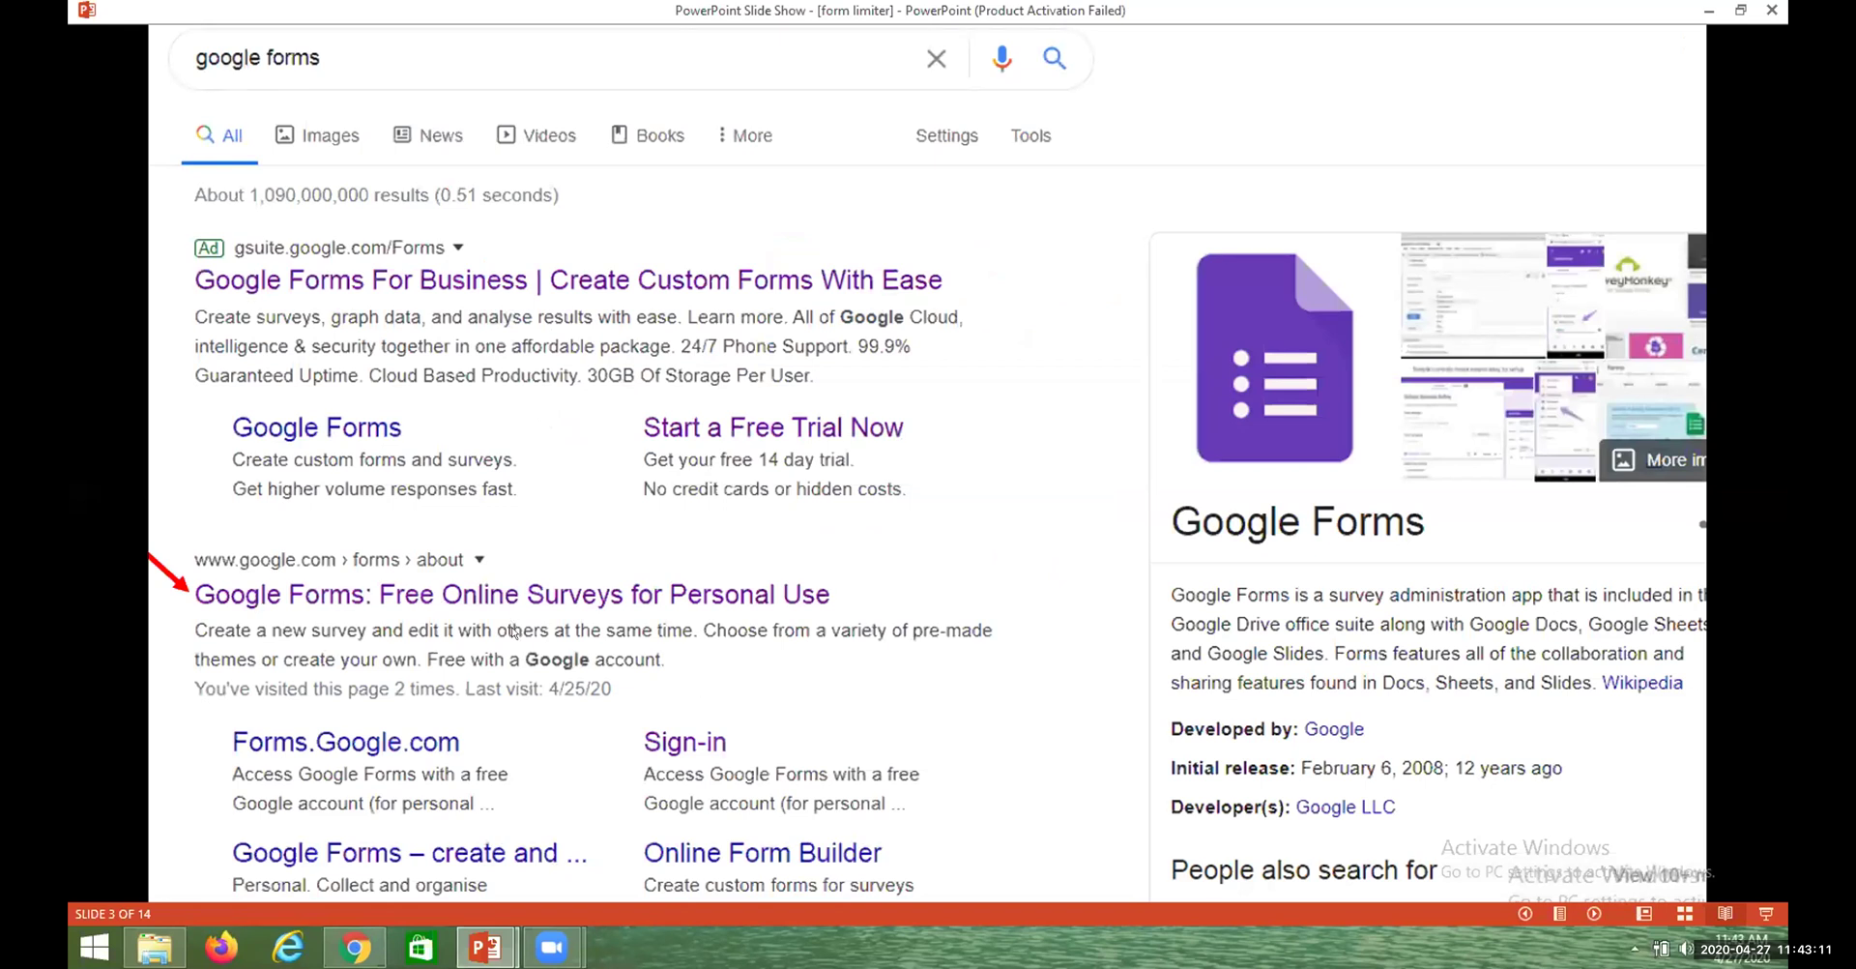
click(753, 600)
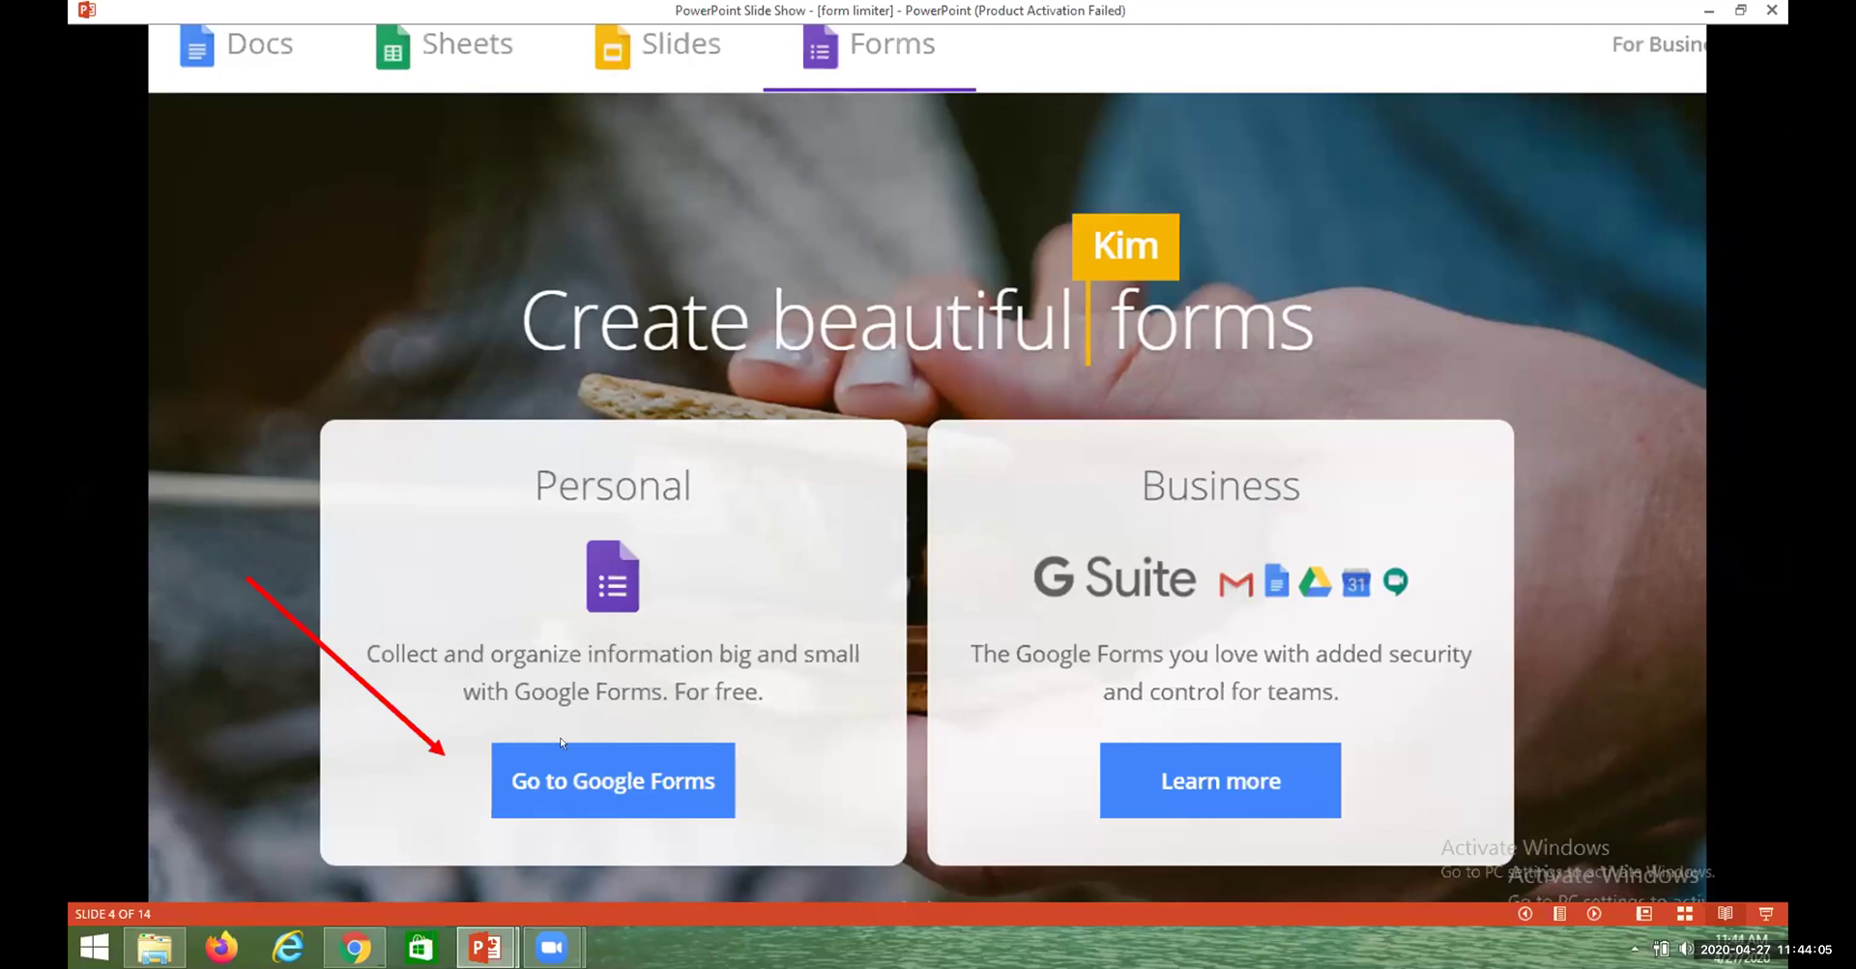
click(528, 788)
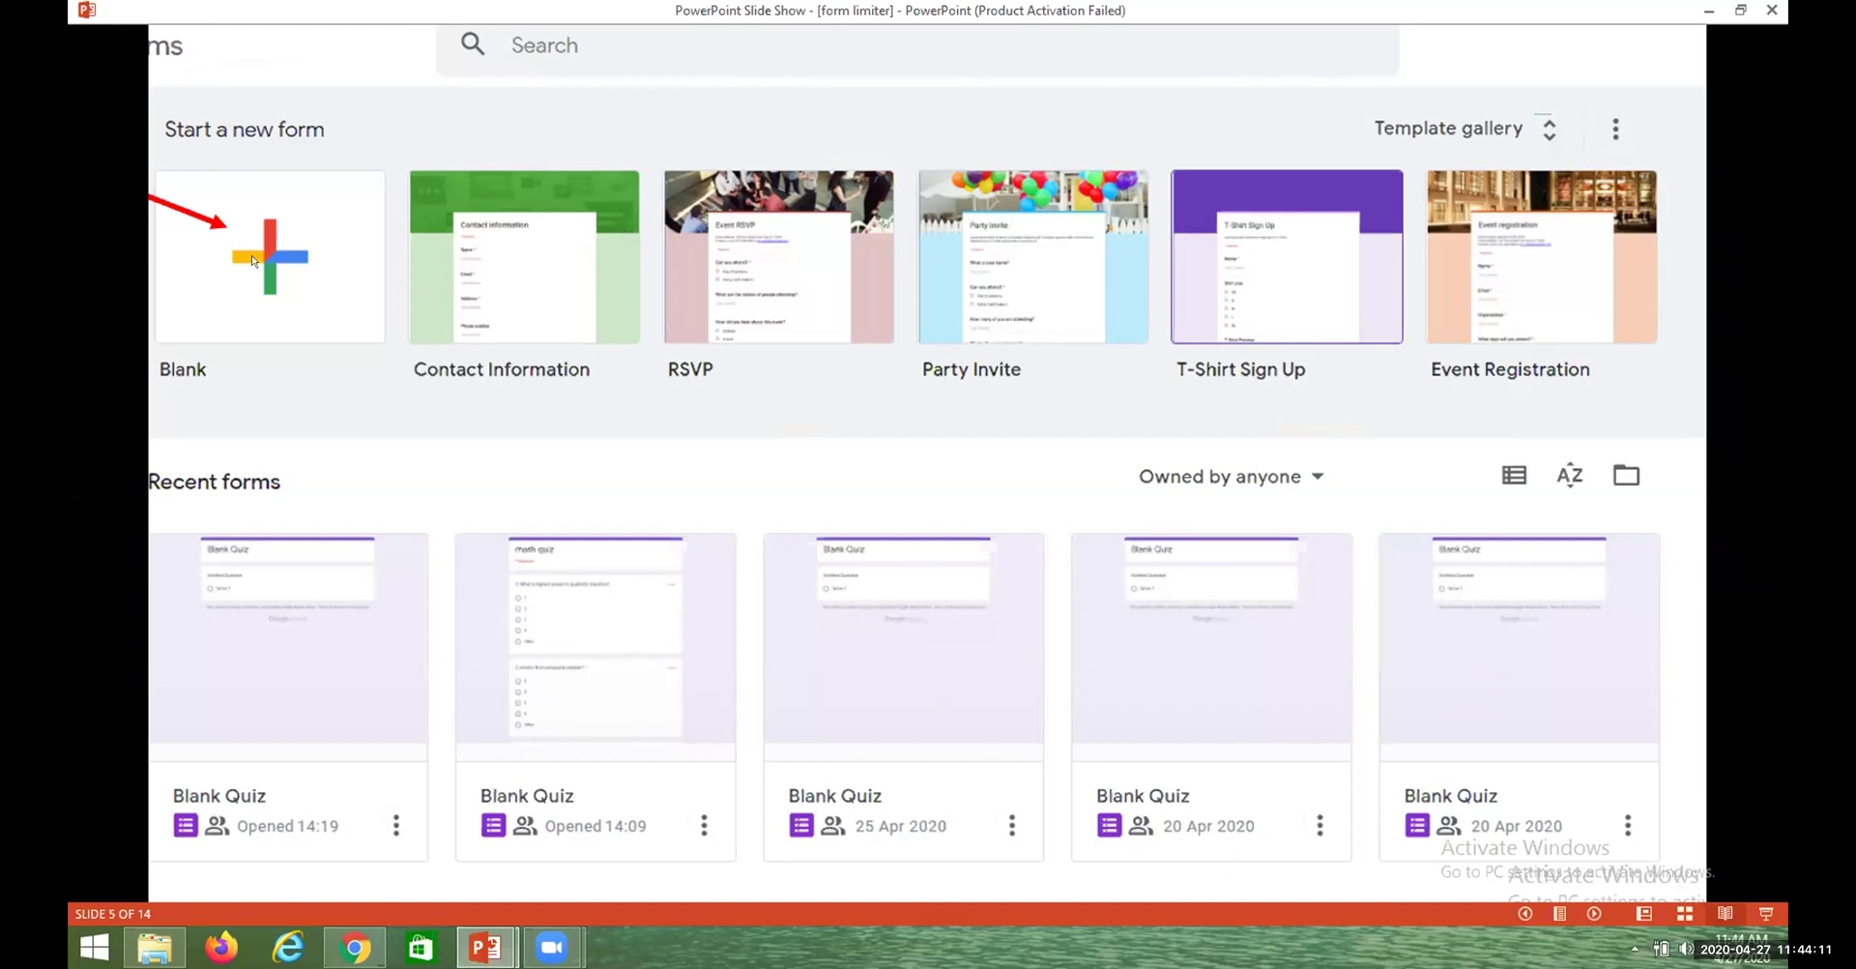
click(253, 260)
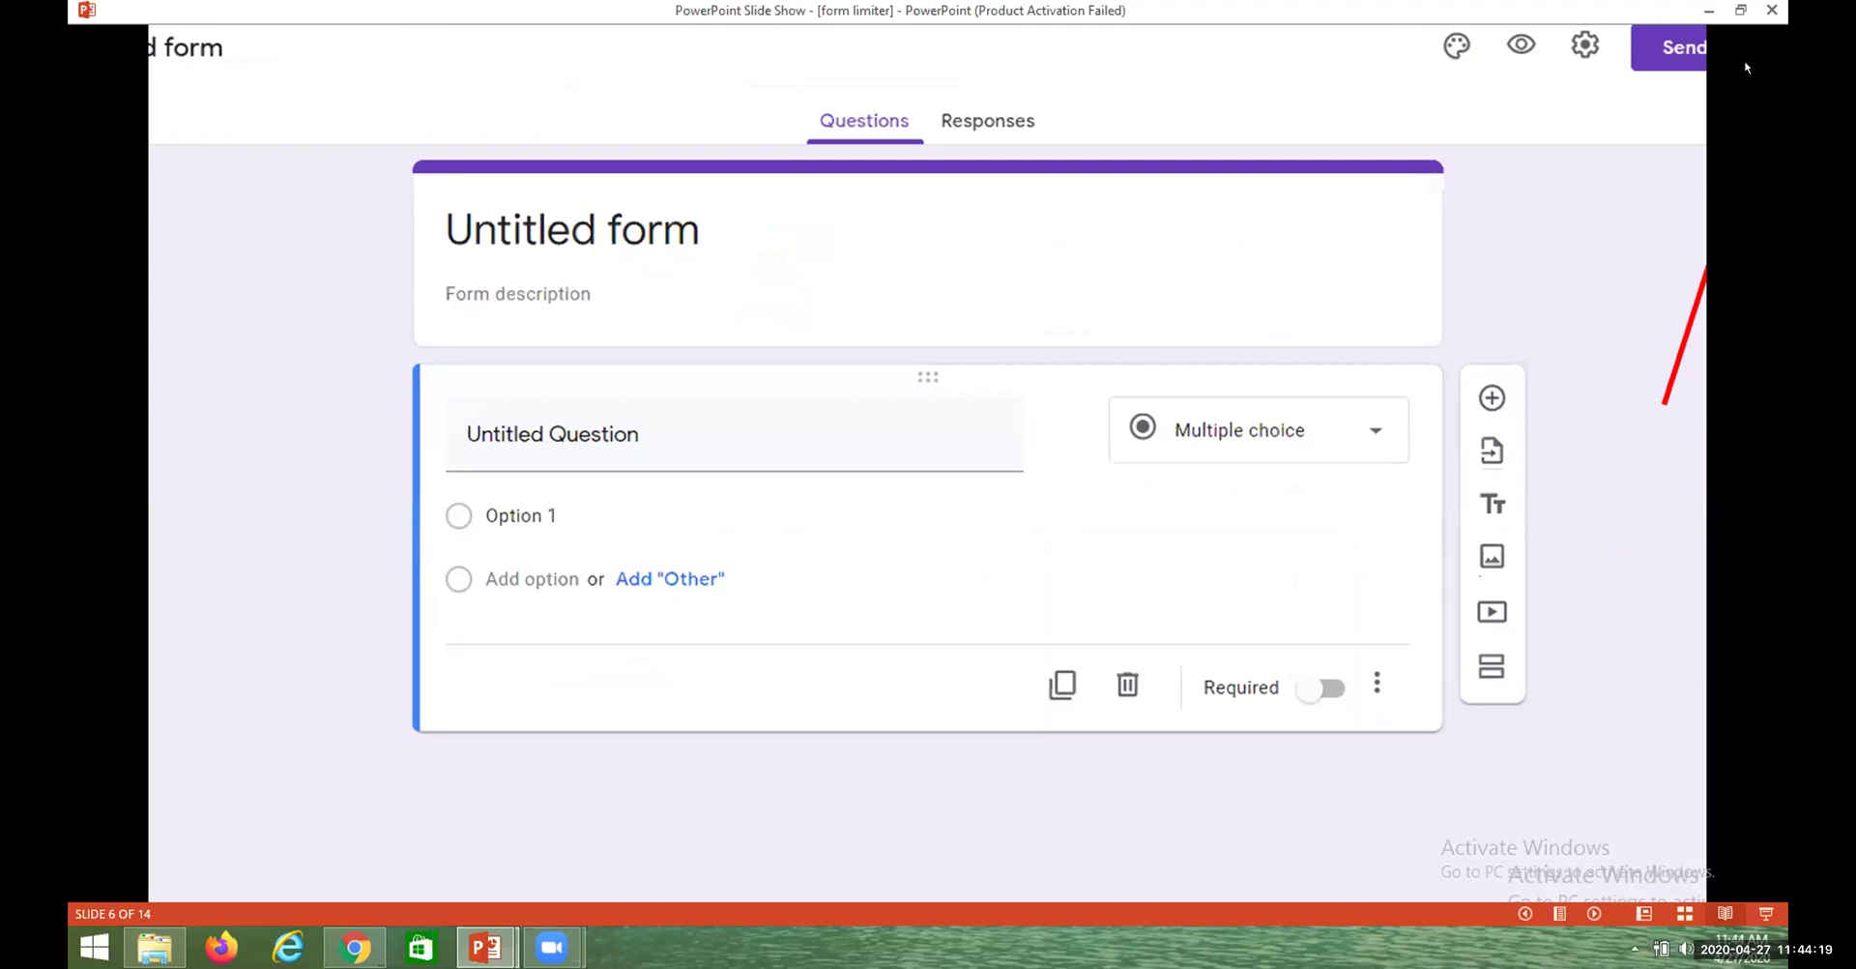
click(1677, 259)
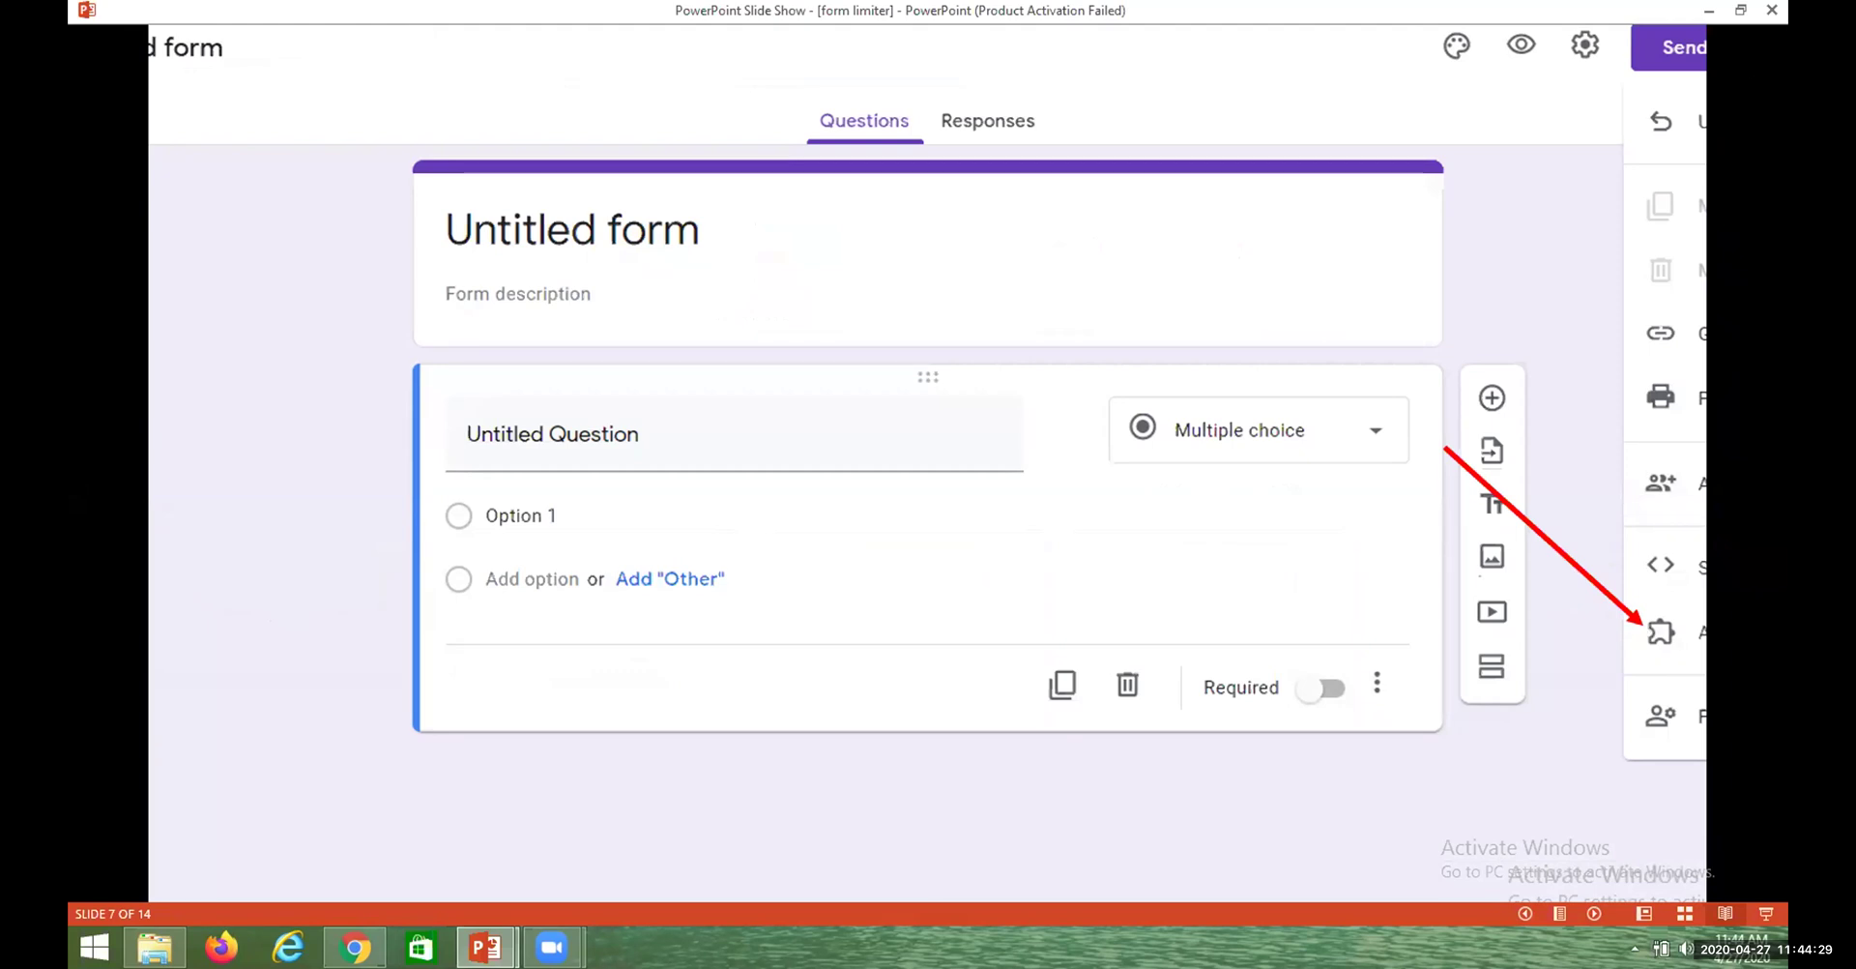
Go through the remaining slides on searching for and installing the formLimiter add-on, and end the slide show
key(Right)
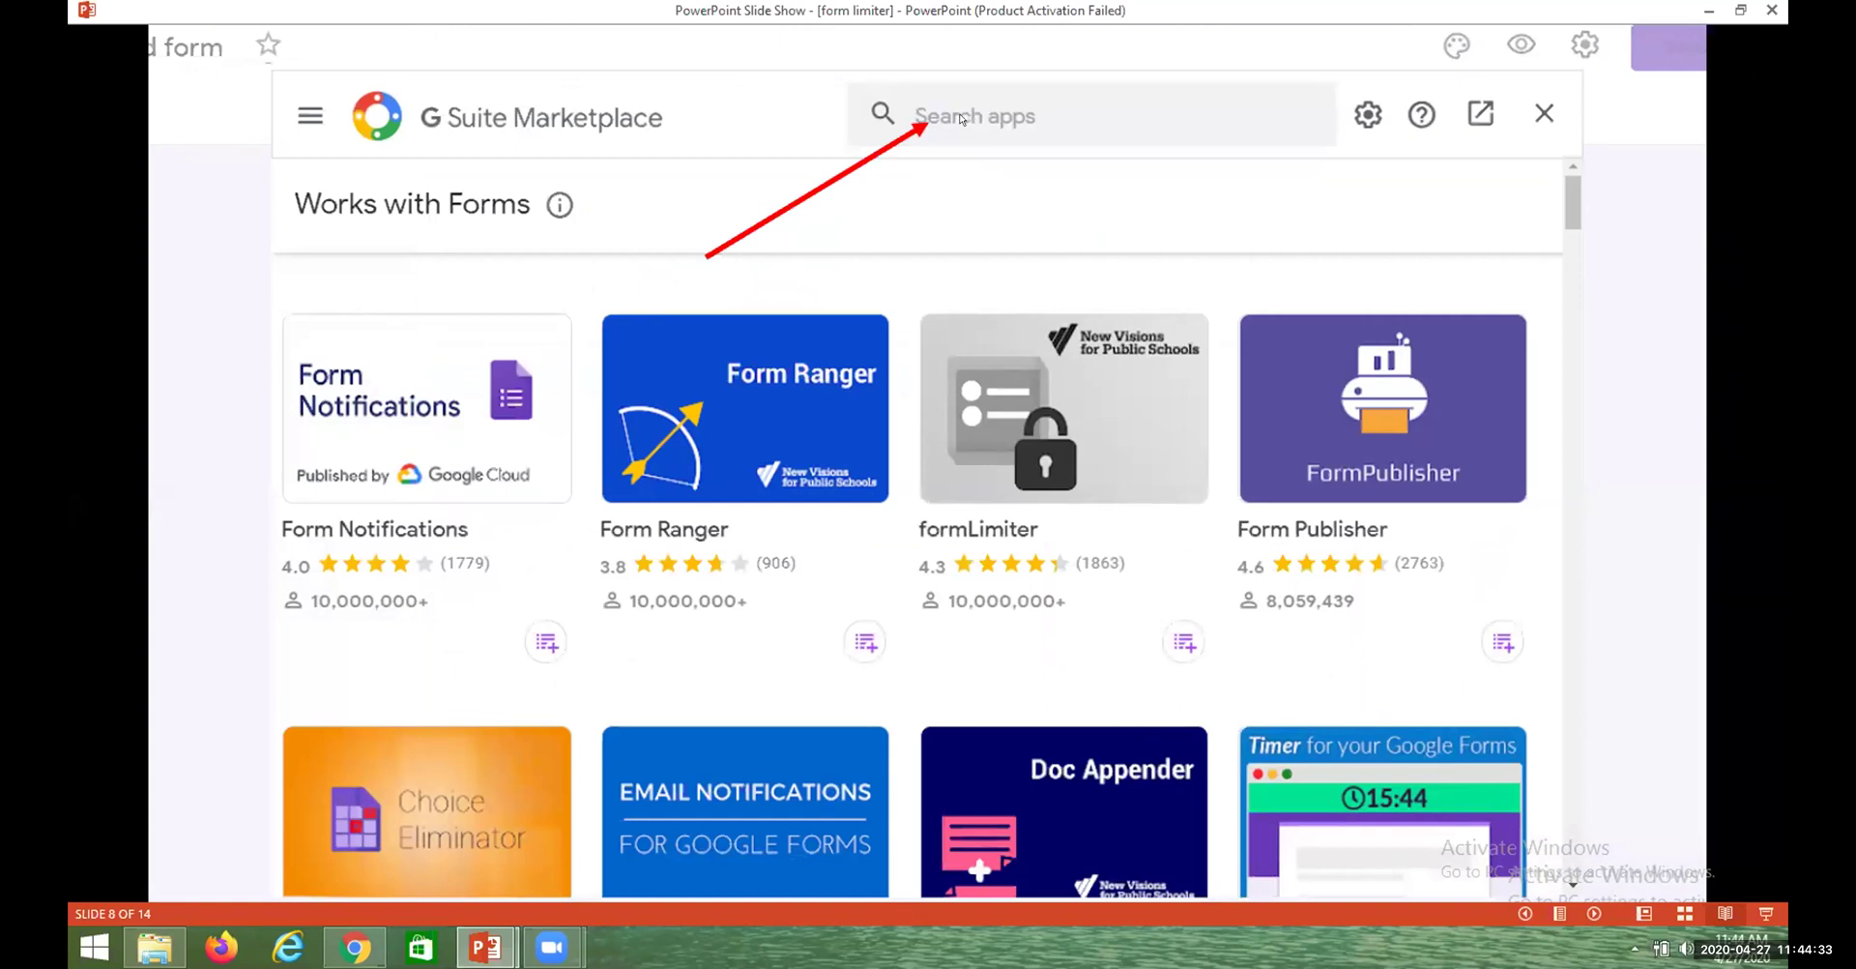
key(Right)
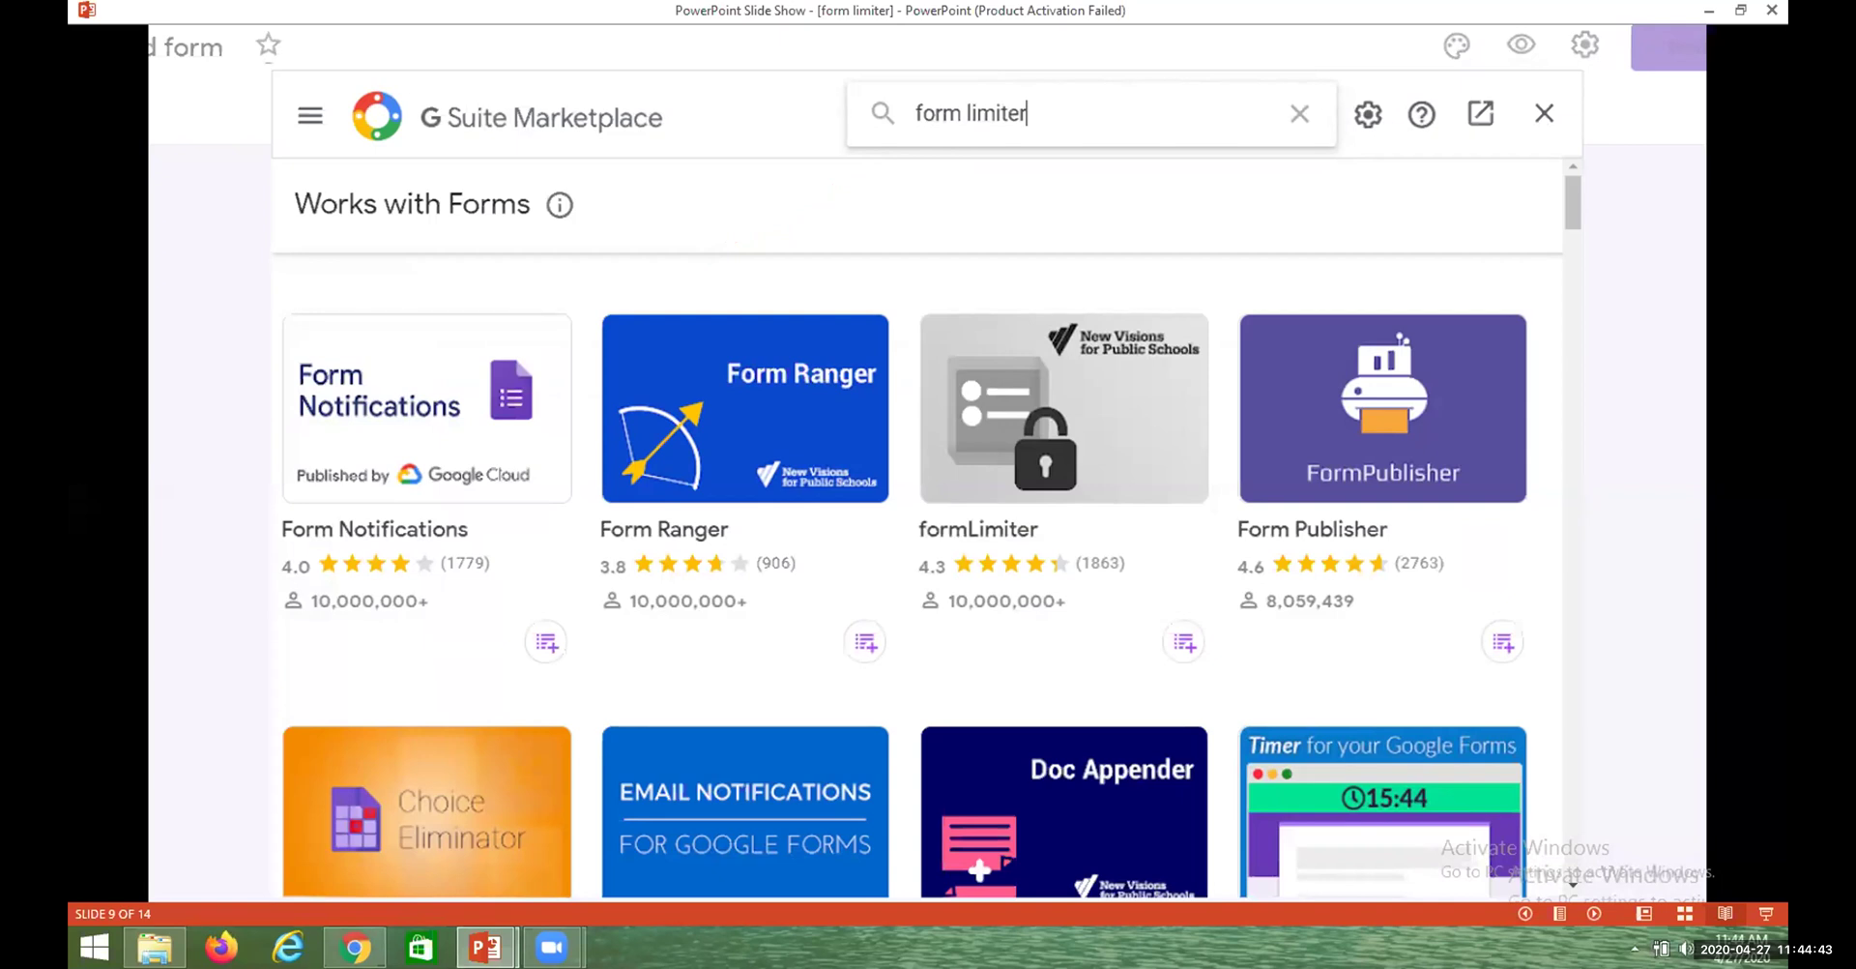
key(Right)
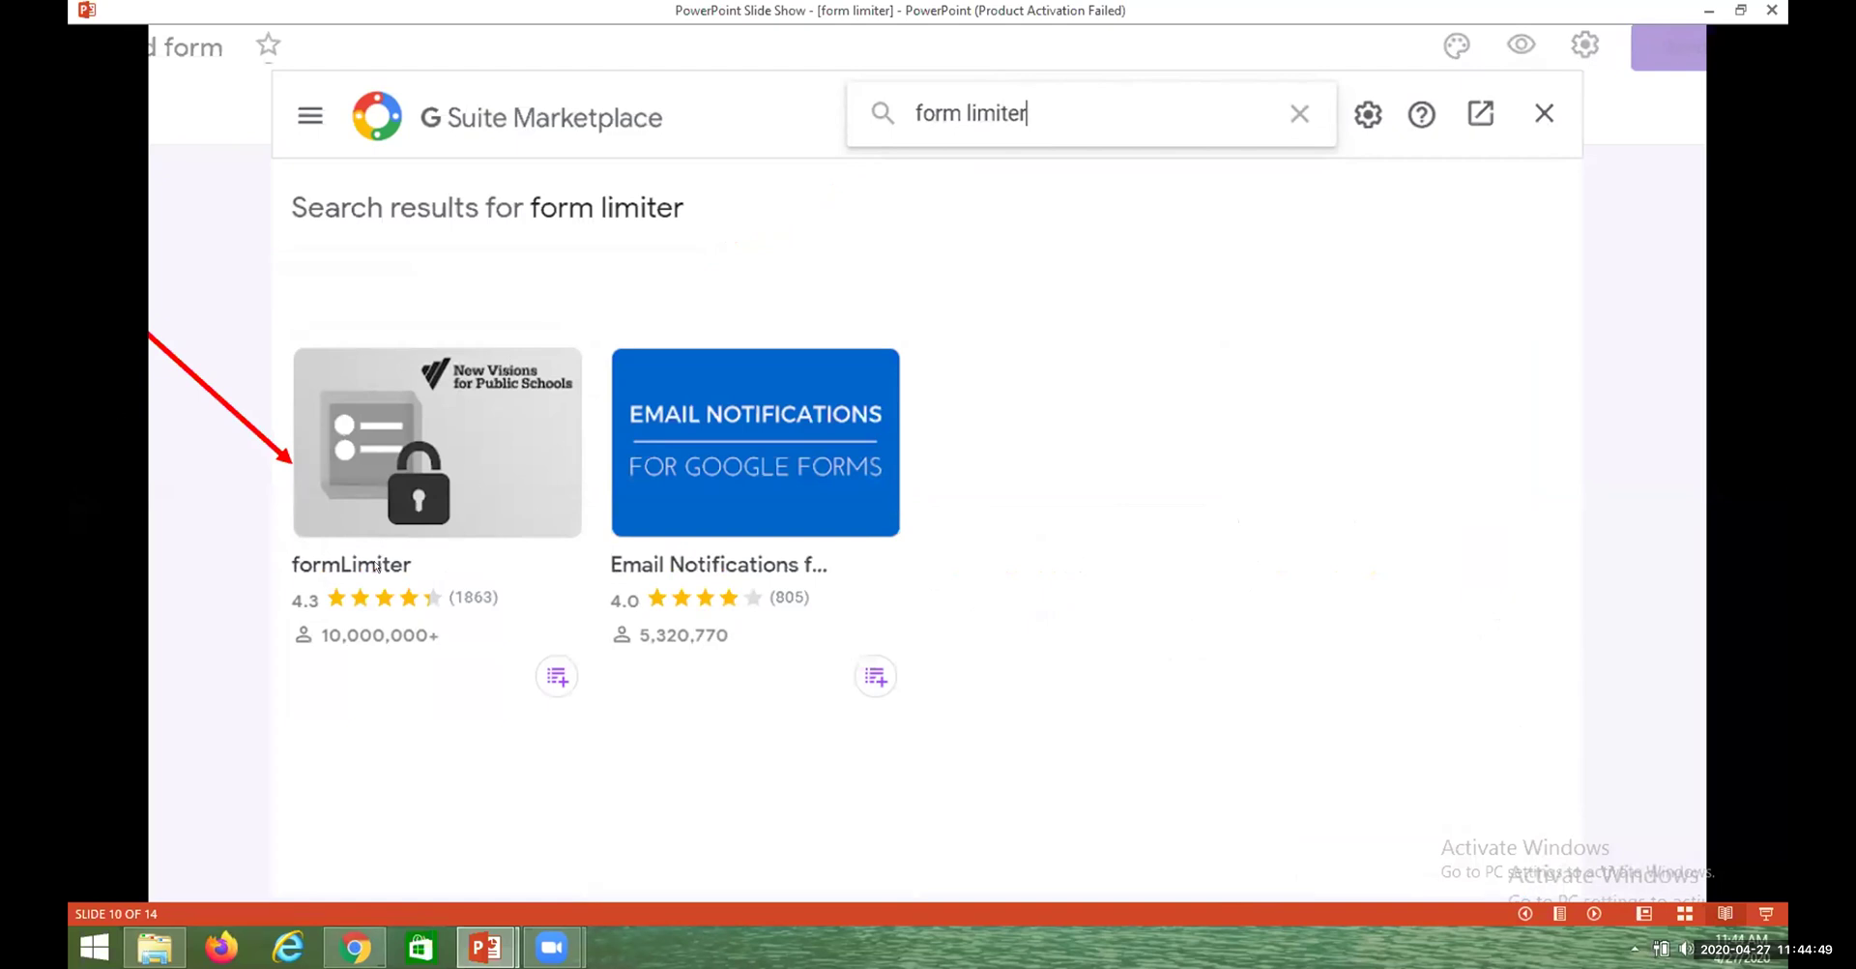
key(Right)
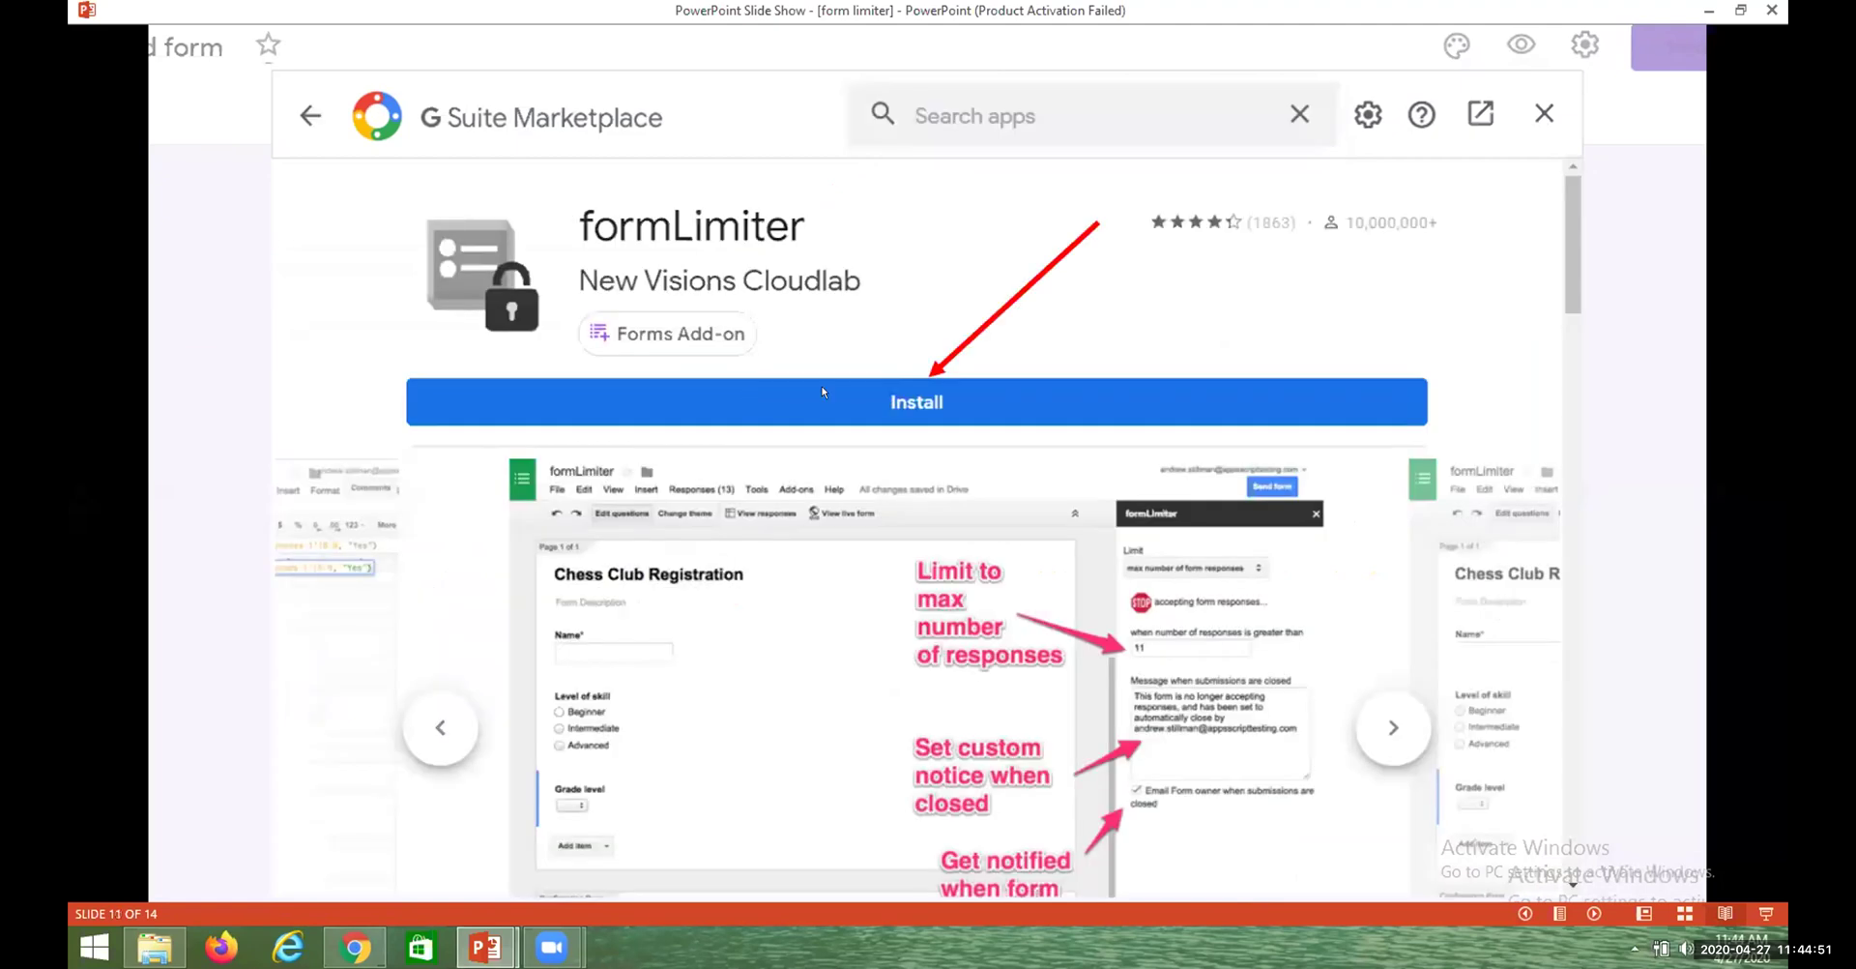
key(Right)
key(Right)
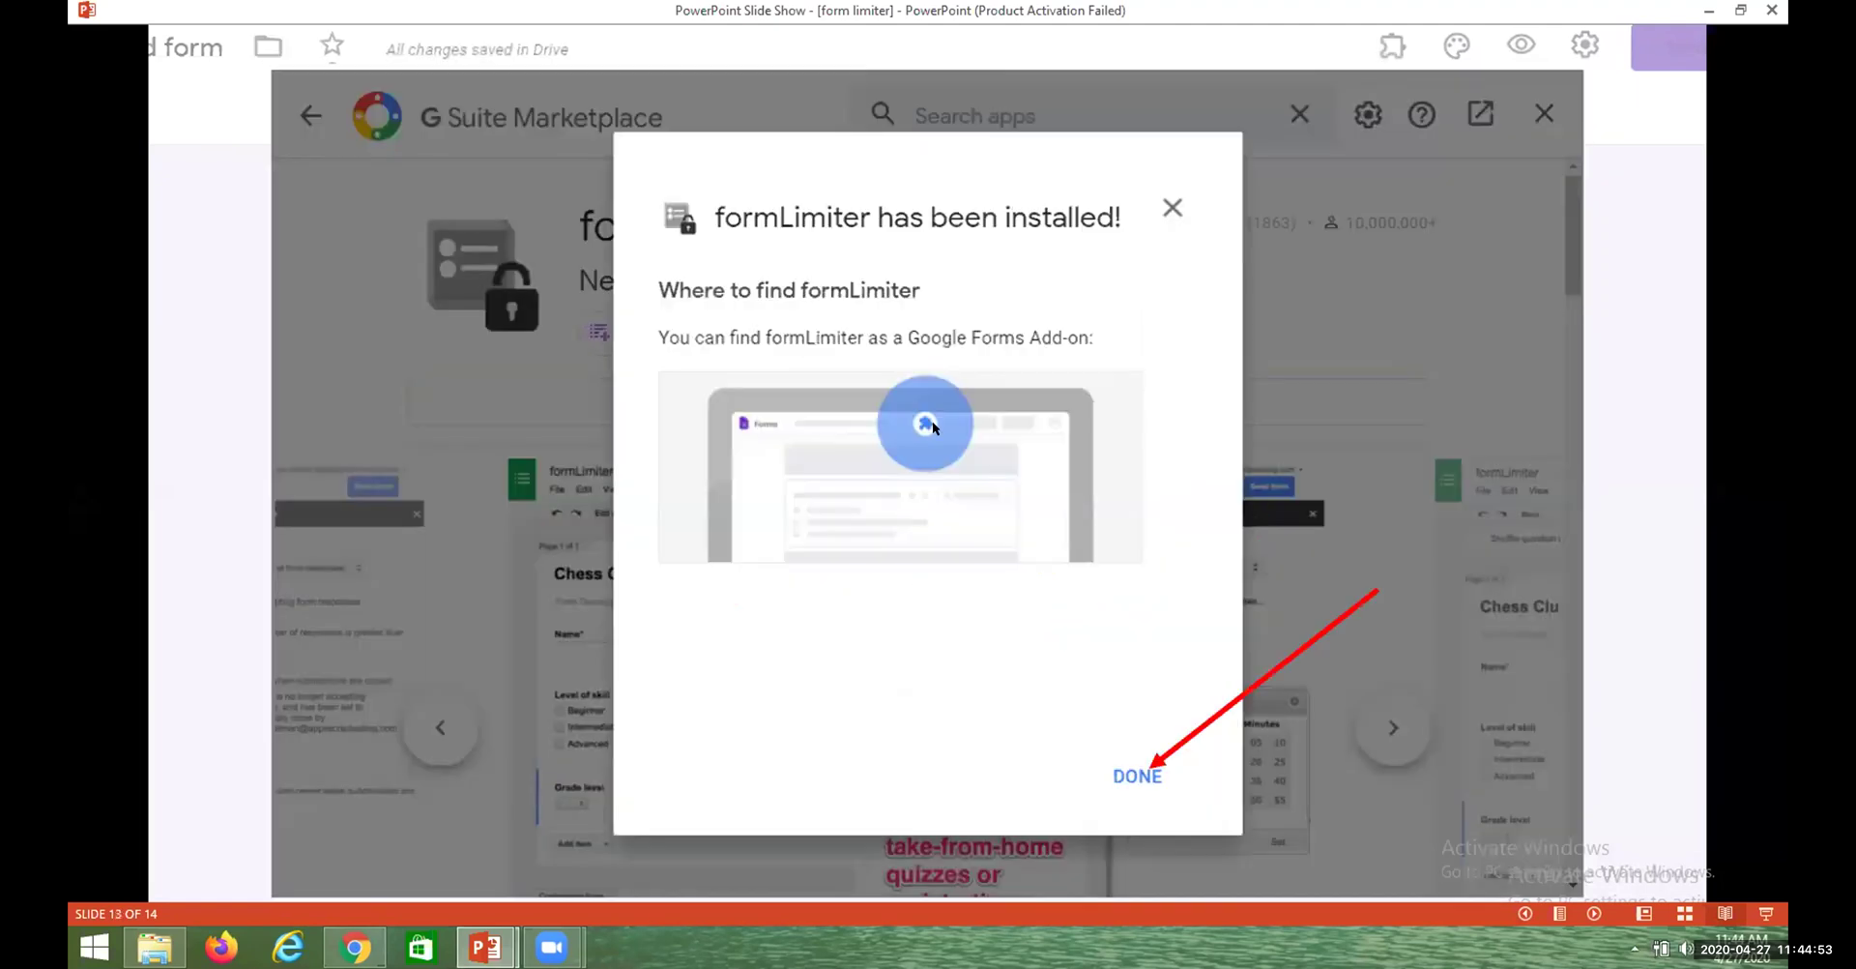
key(Right)
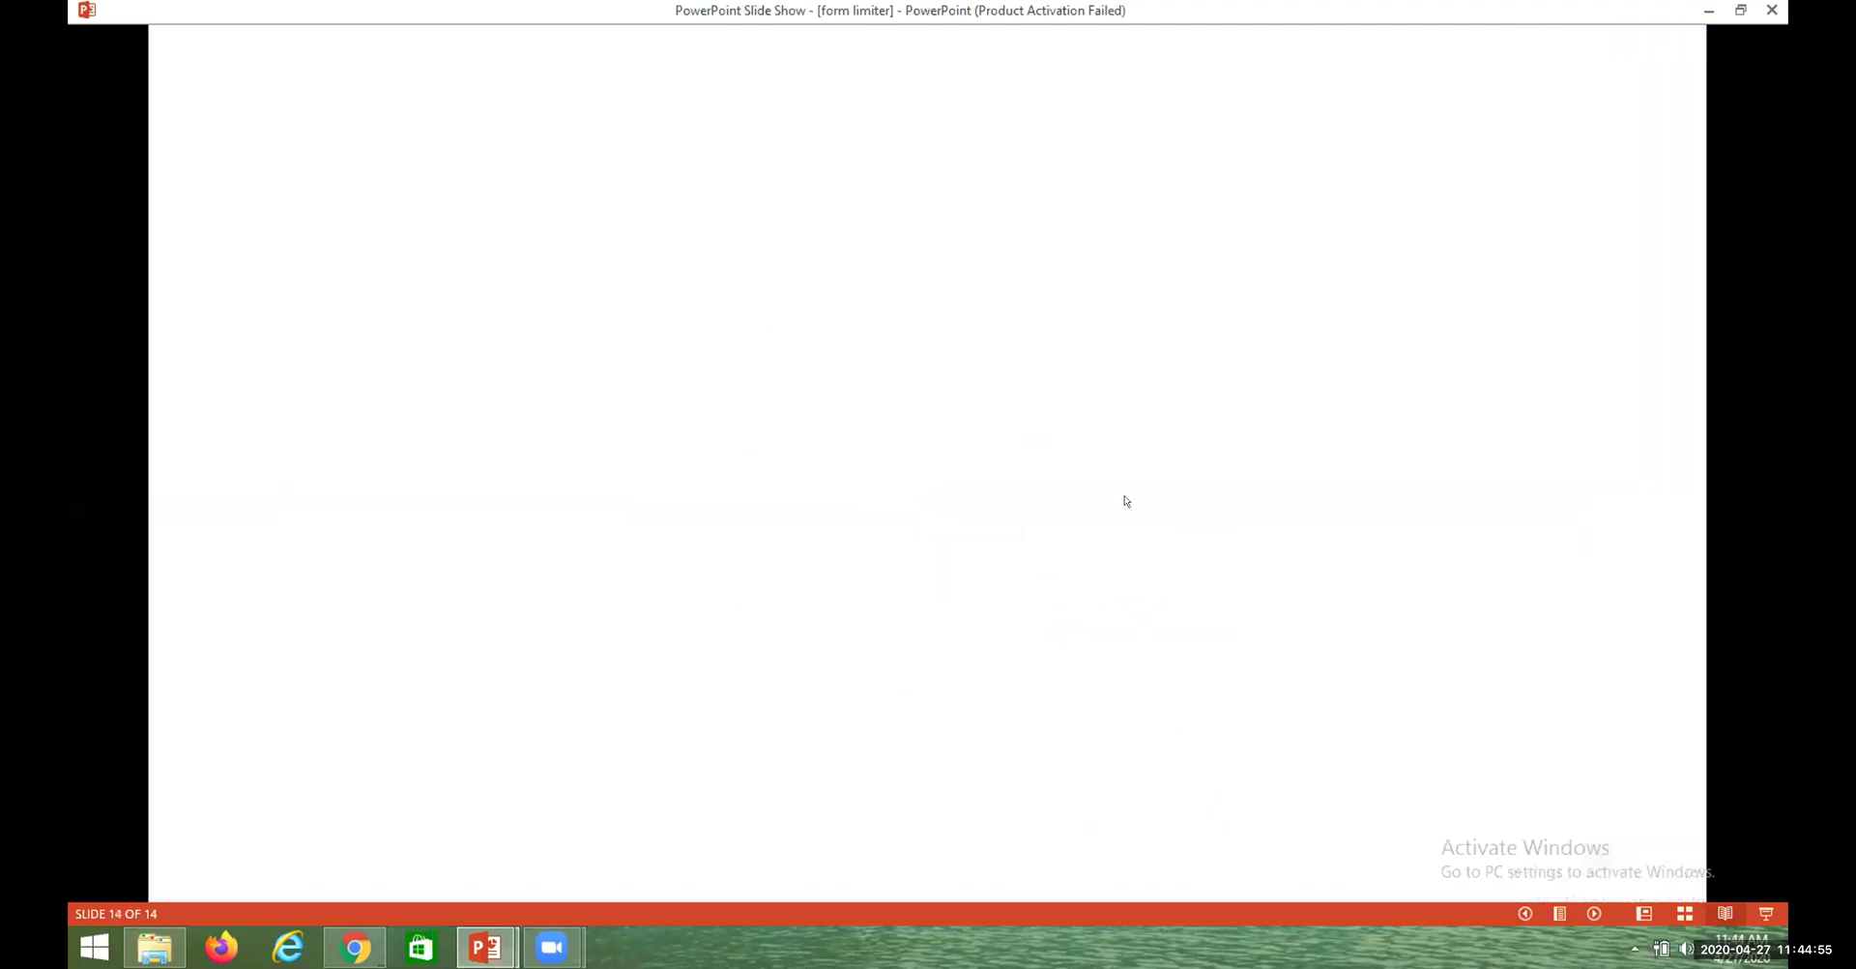
key(Right)
key(Right)
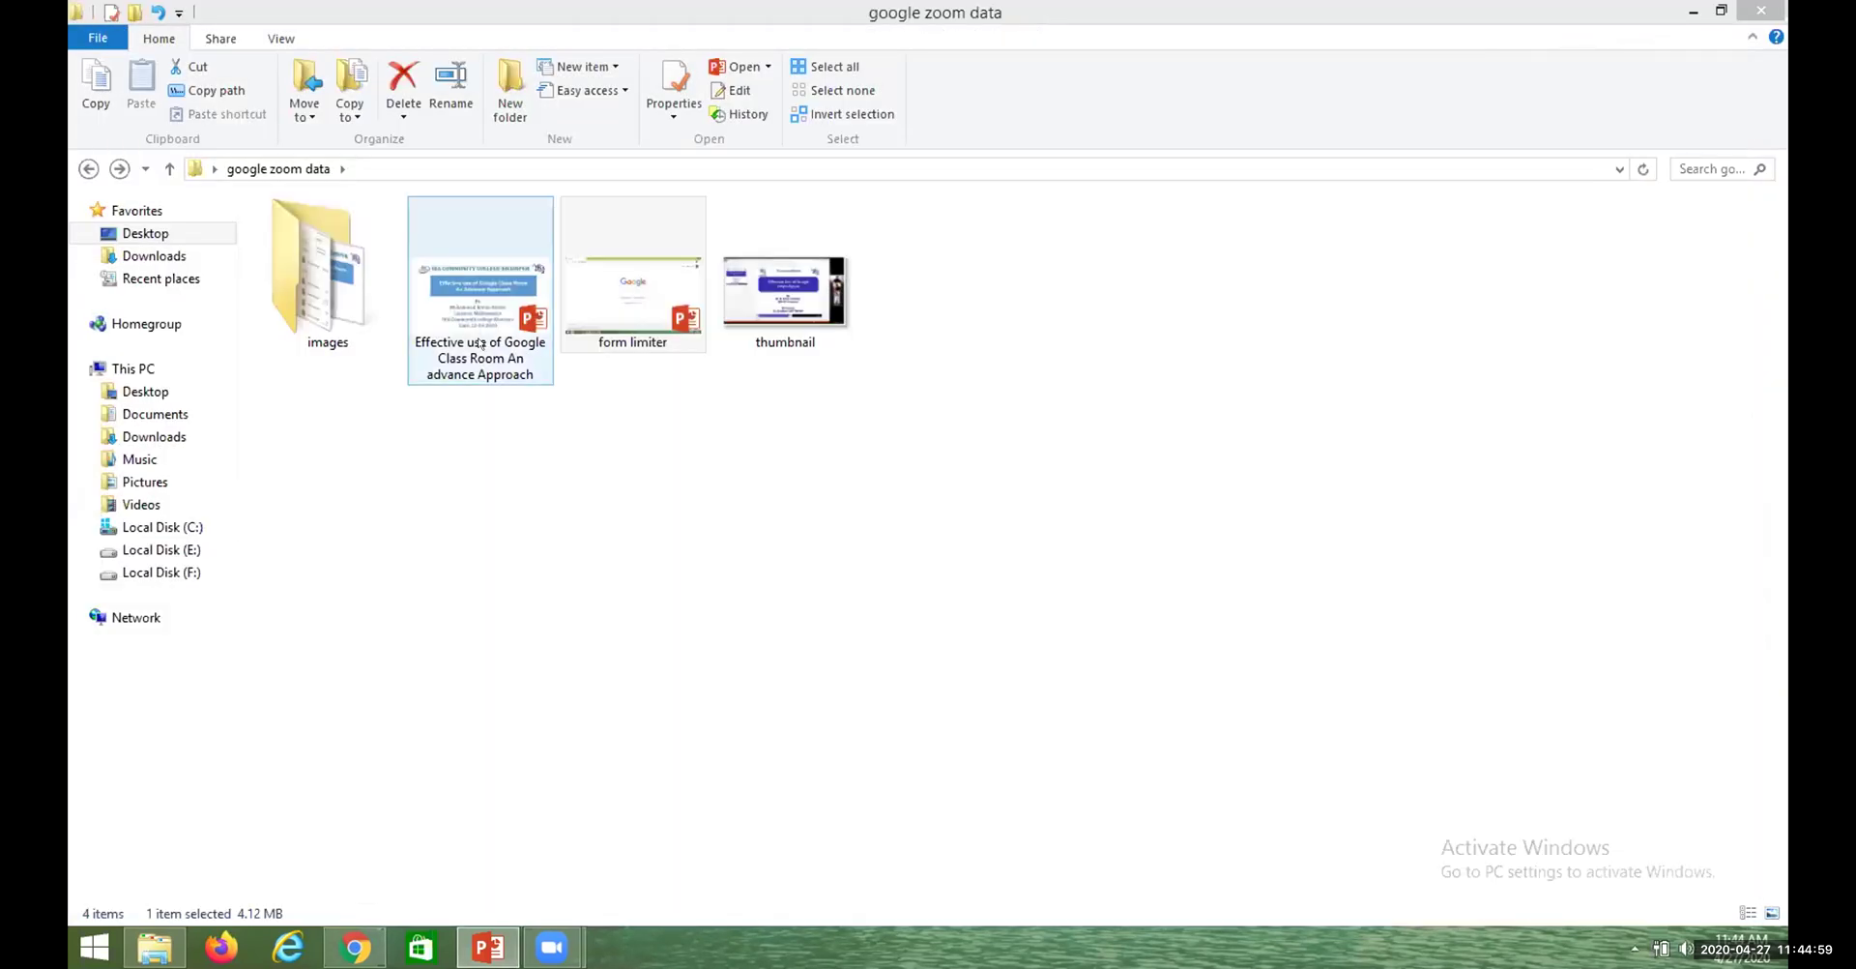
Minimize the file window, switch to Chrome and bring up the Google Classroom page of the experimental class
click(1695, 11)
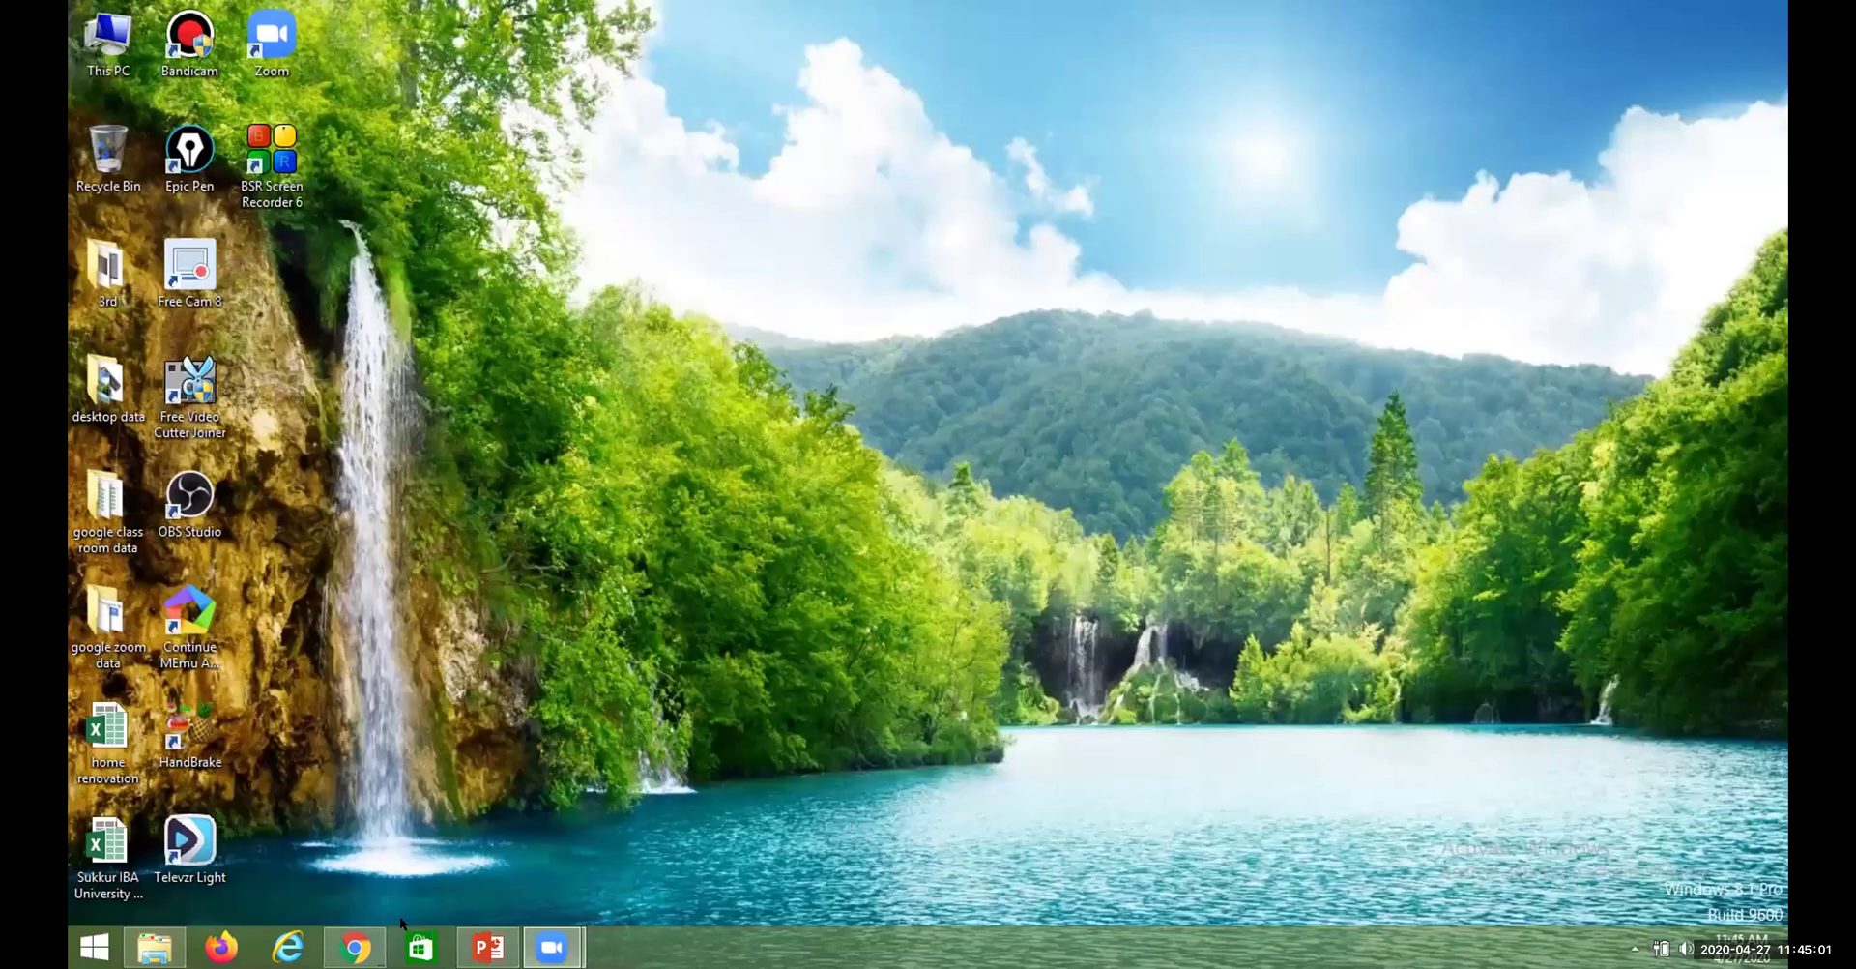
click(356, 947)
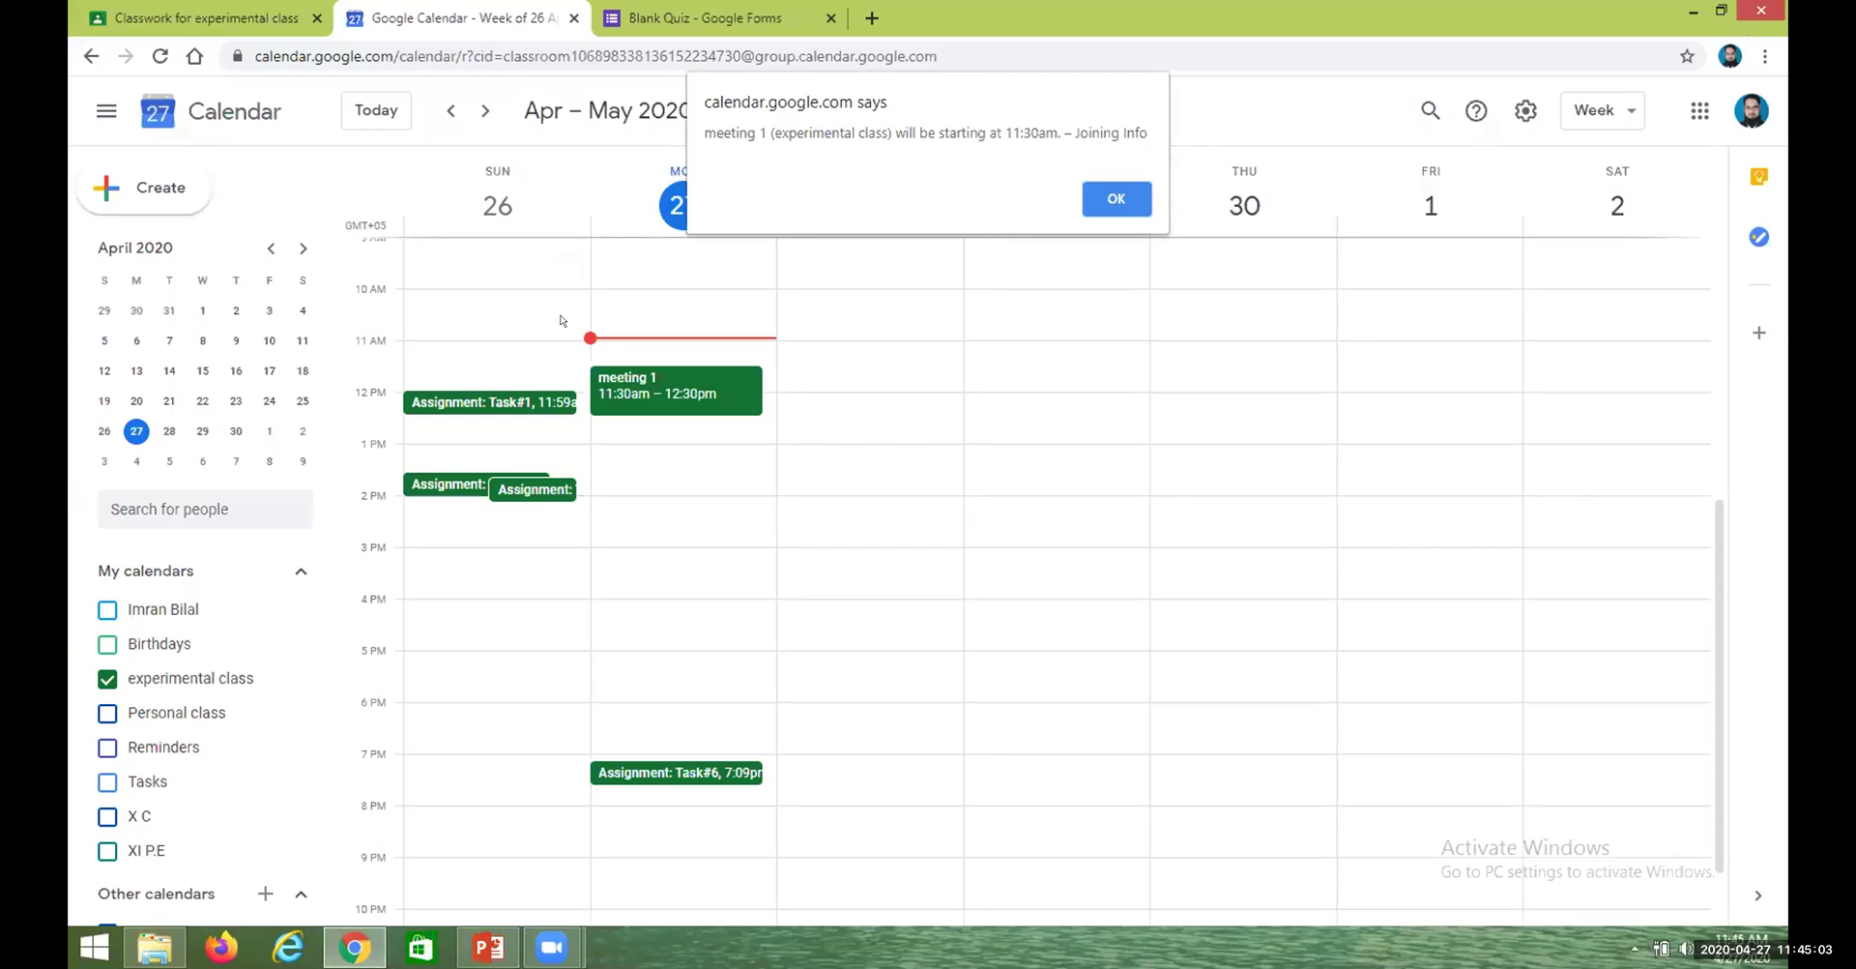
click(329, 56)
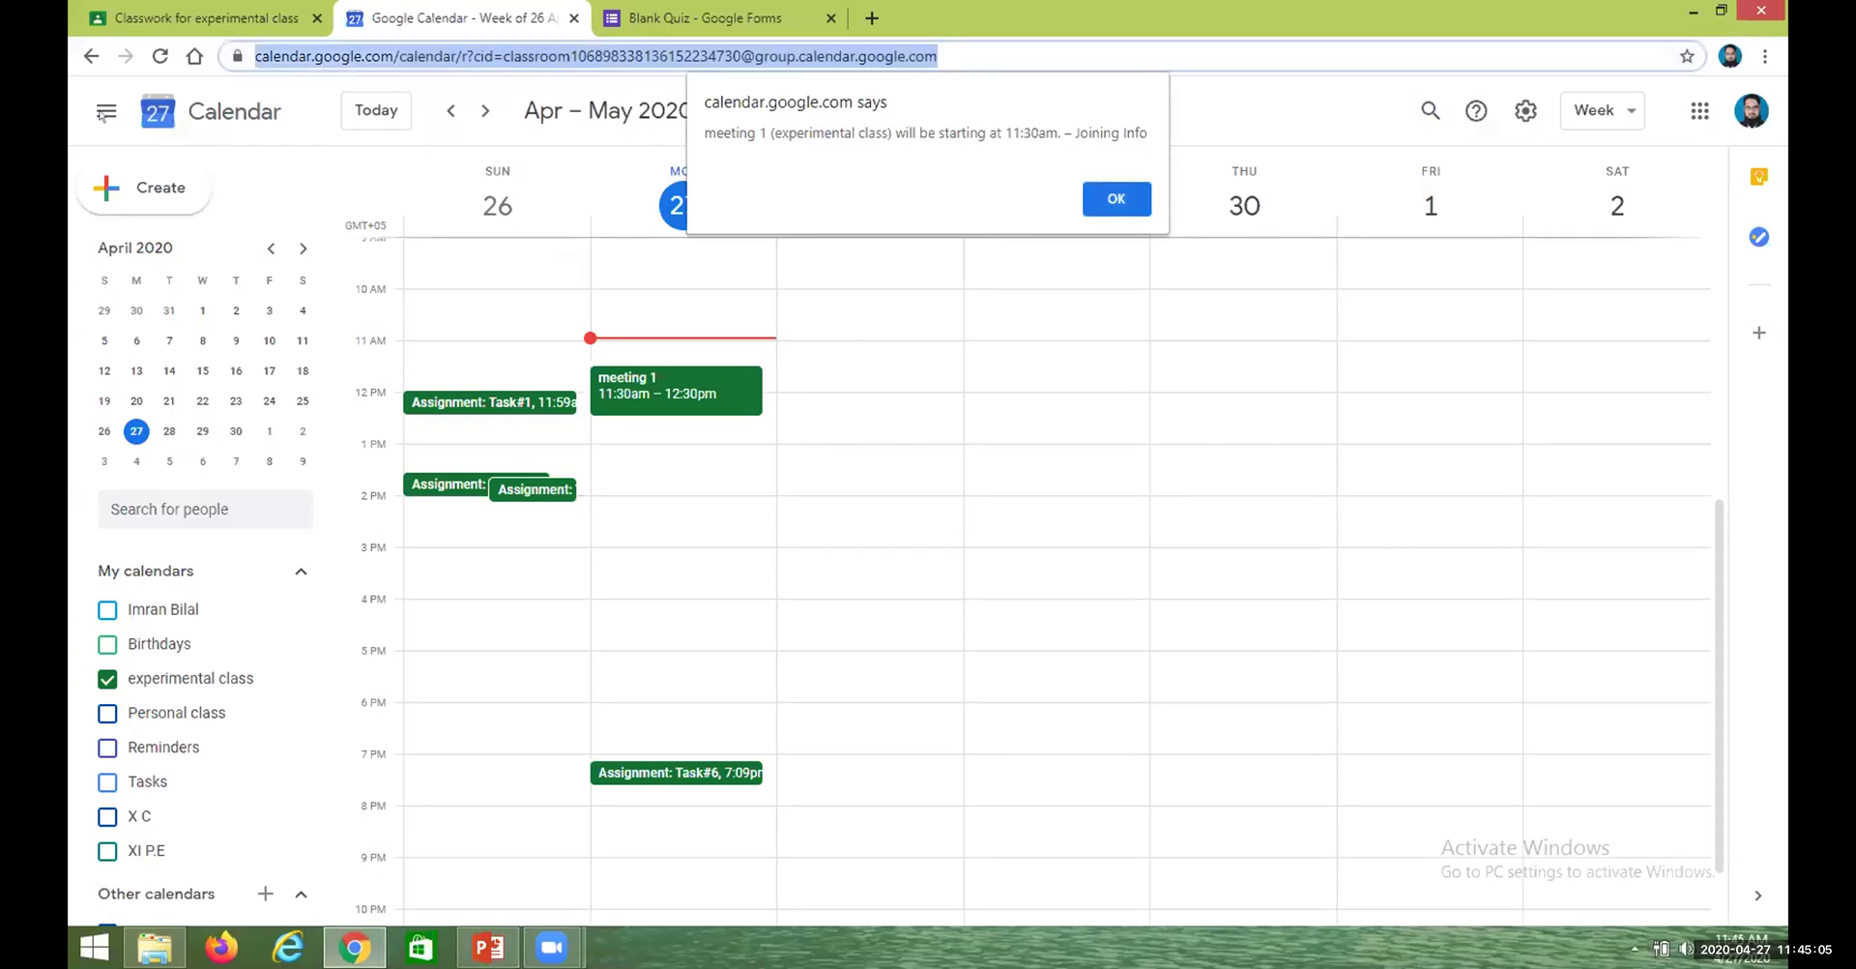
click(102, 113)
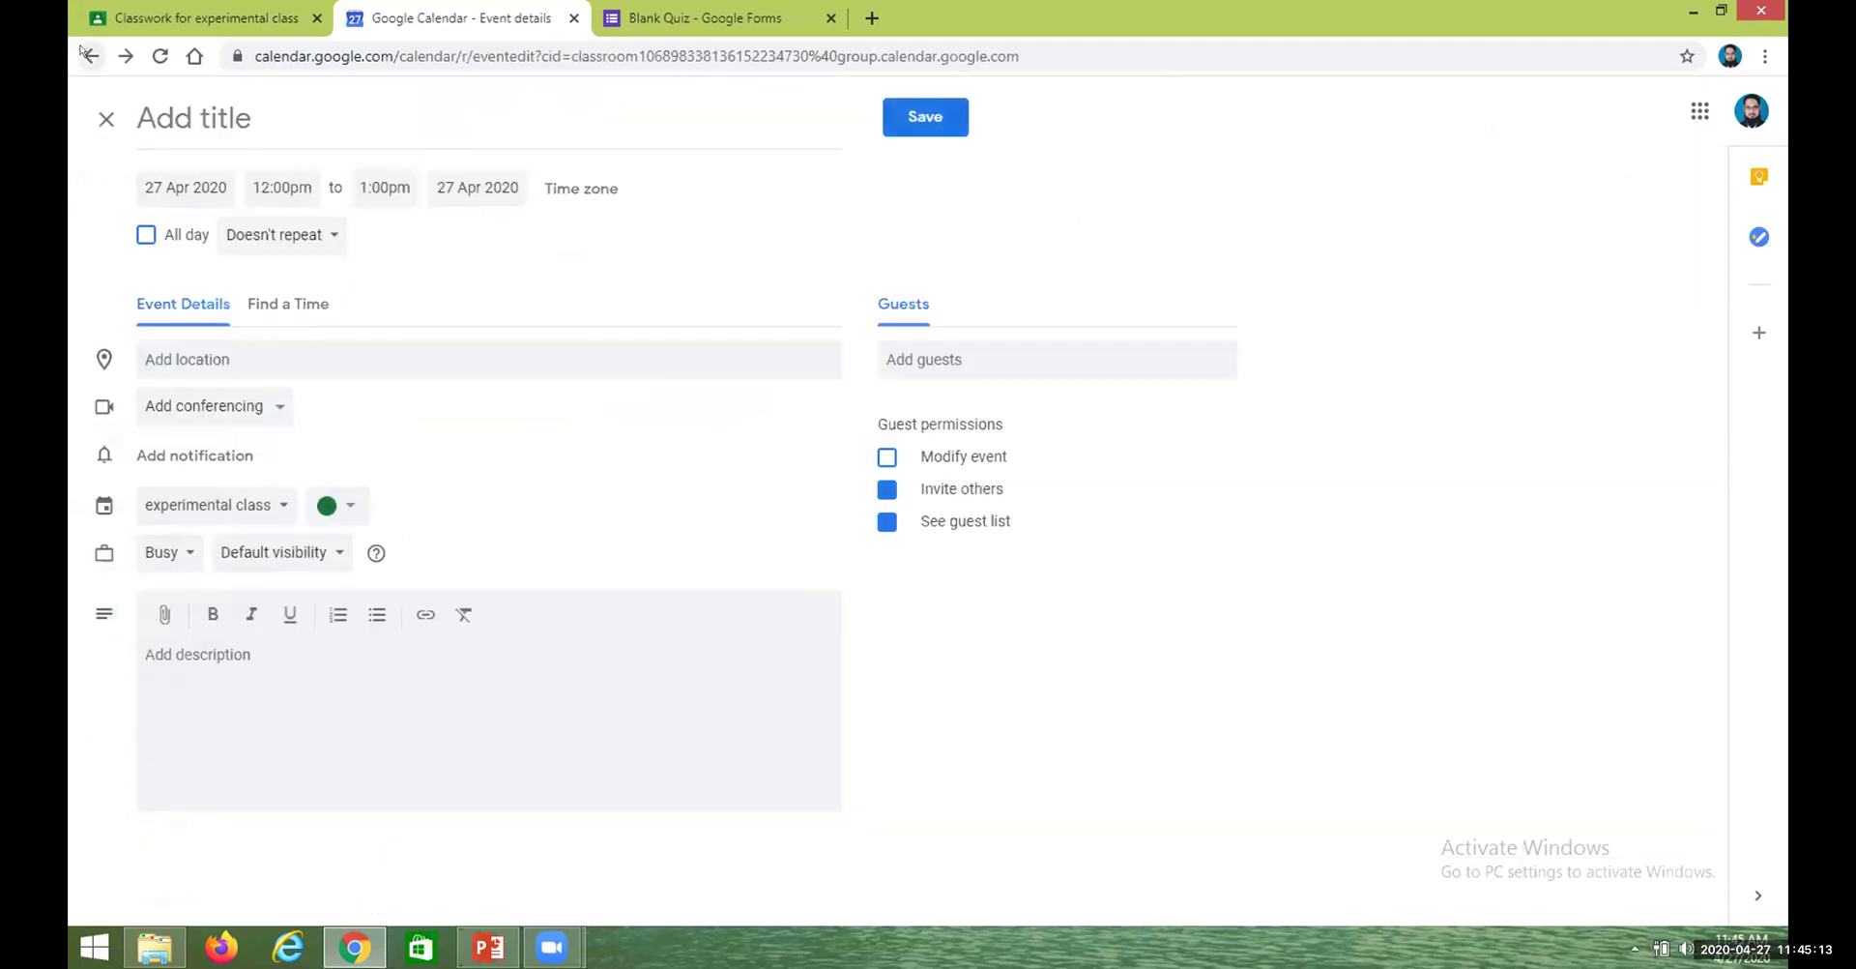
click(117, 27)
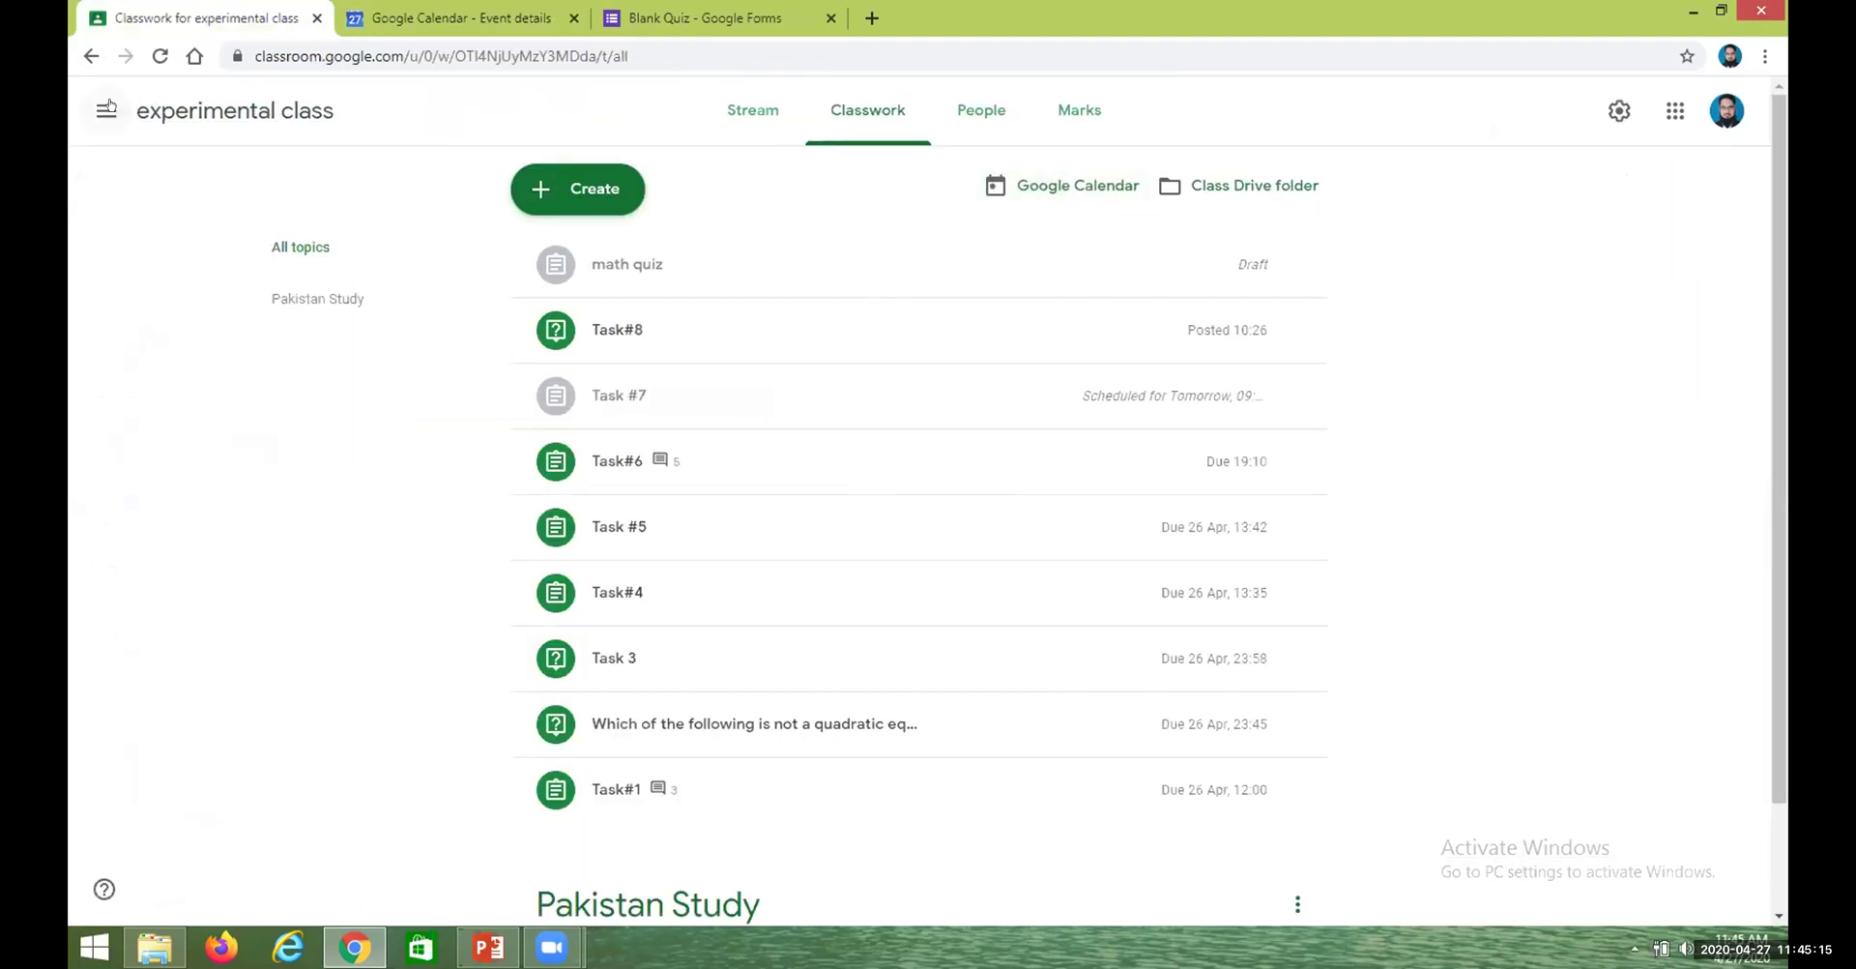
Go to the Google Classroom overview of all classes
click(109, 111)
click(126, 170)
click(91, 56)
click(106, 110)
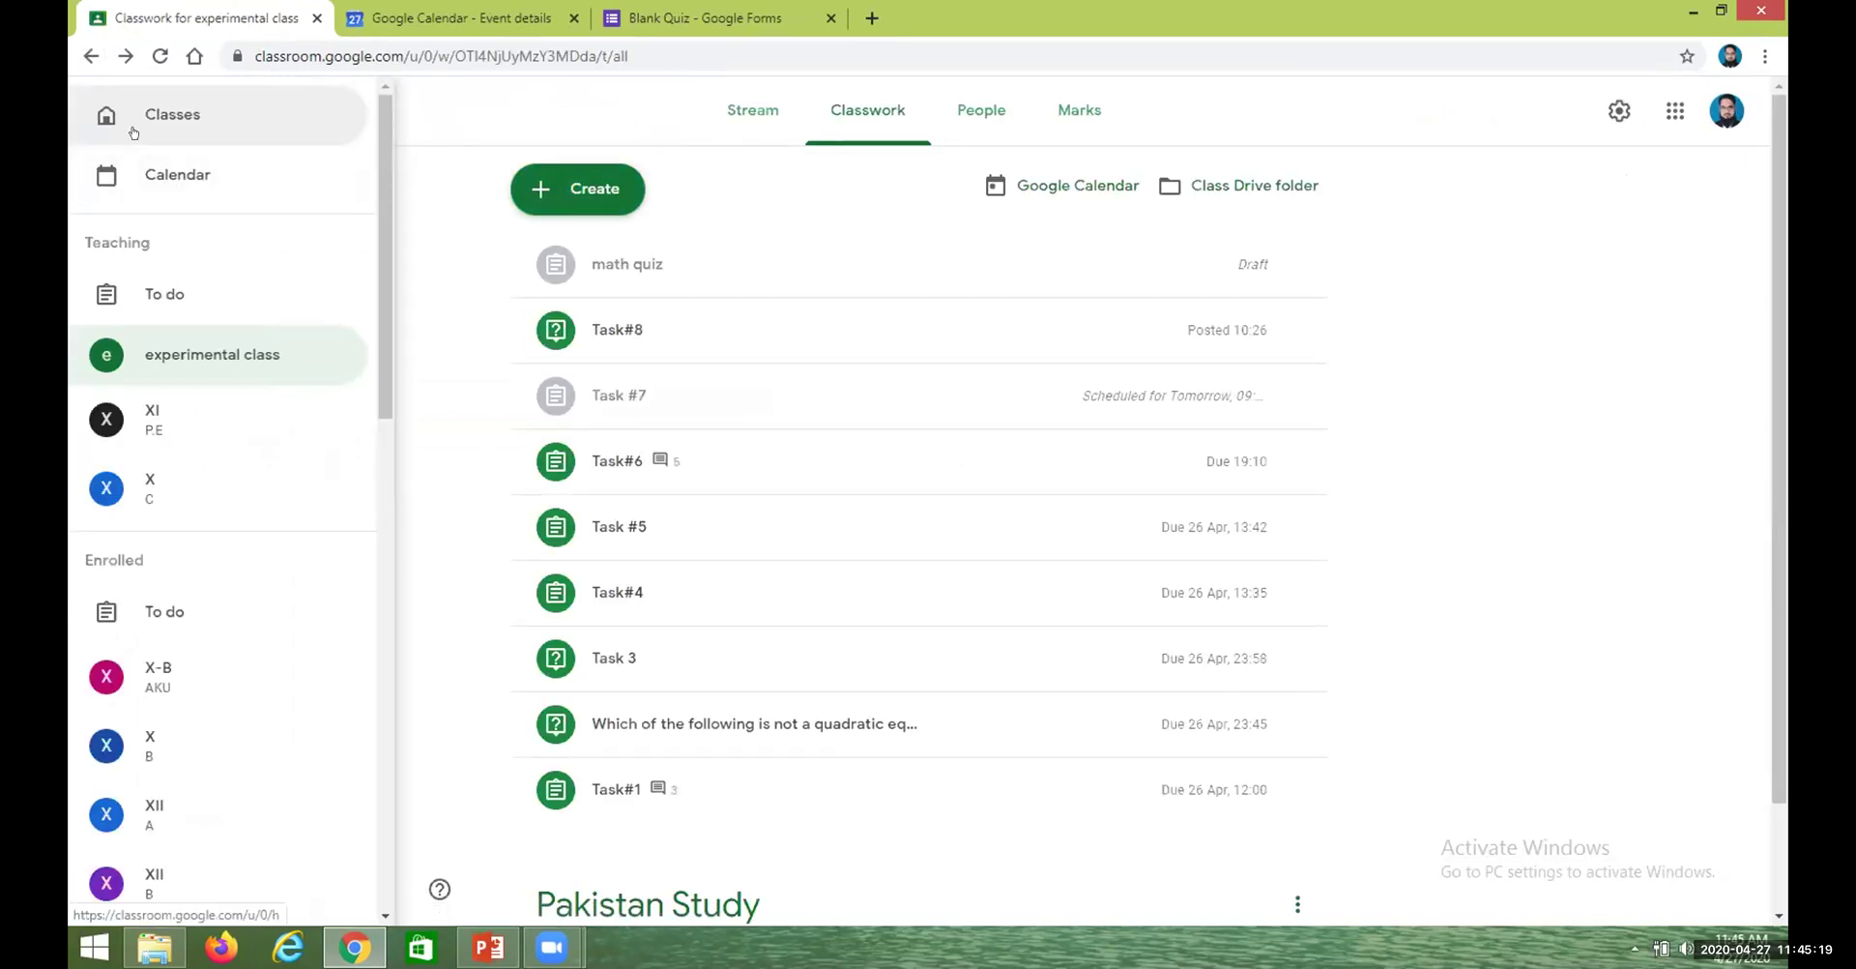
click(135, 118)
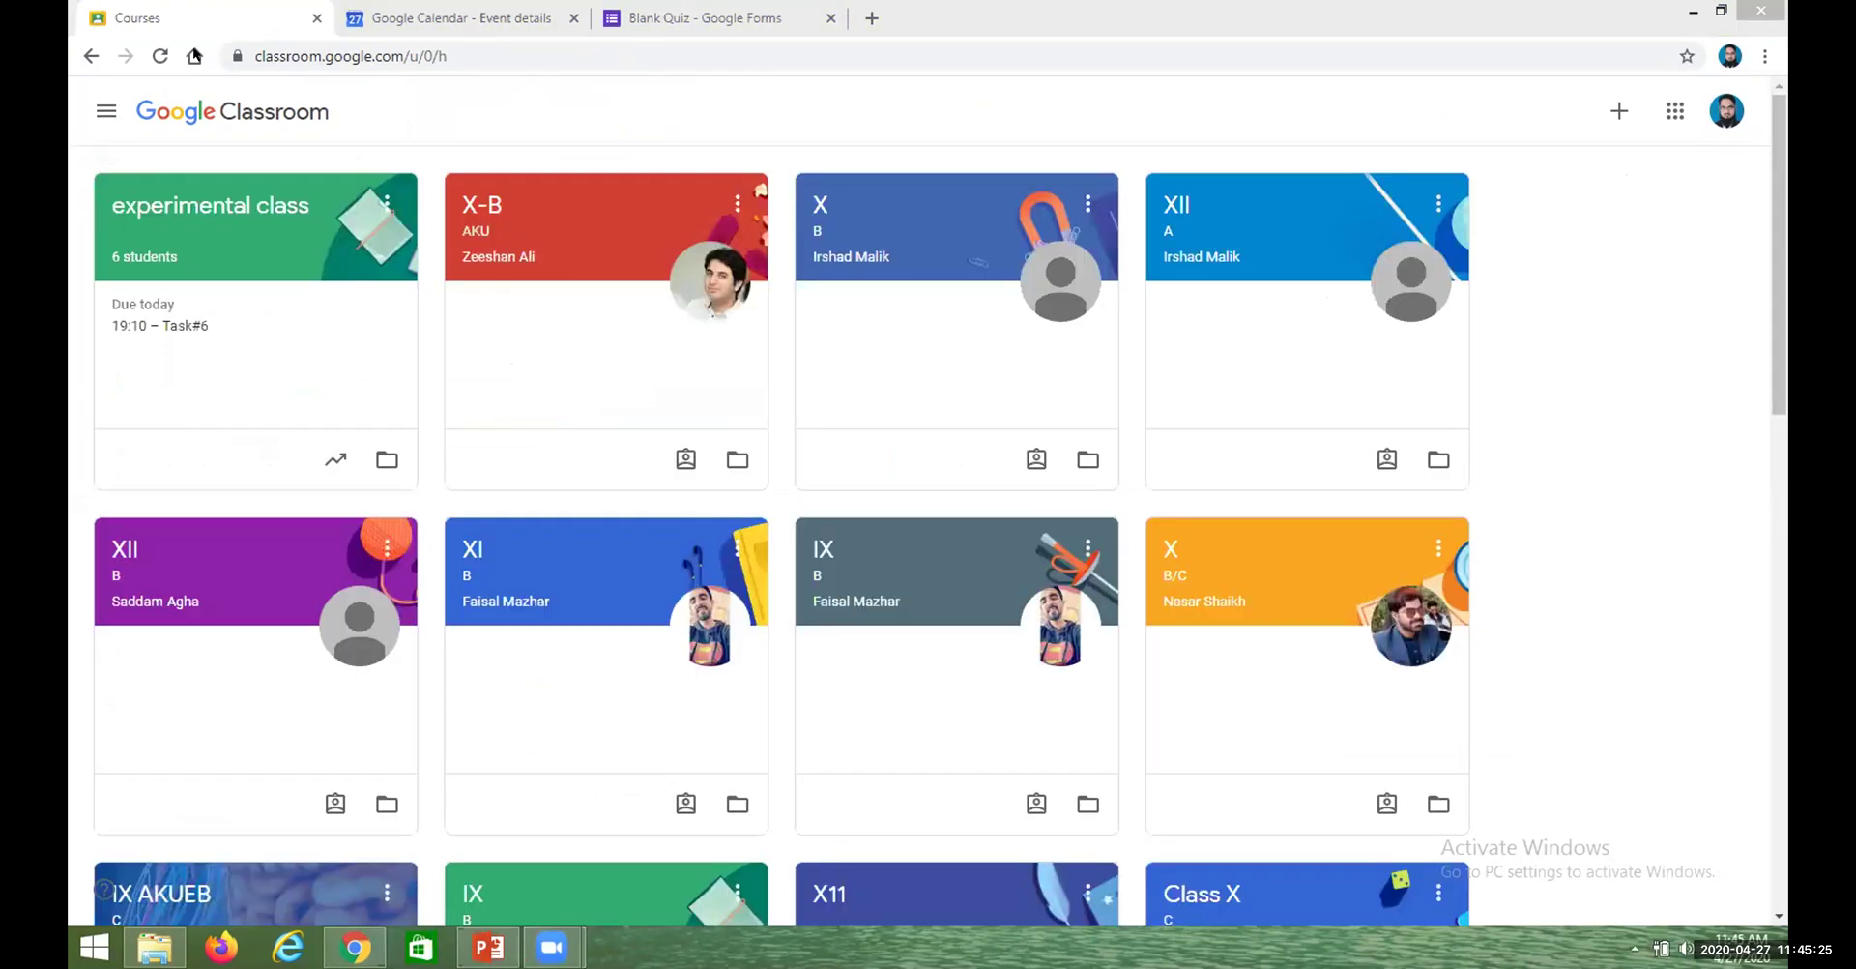
Open the experimental class and show its classwork list
click(216, 12)
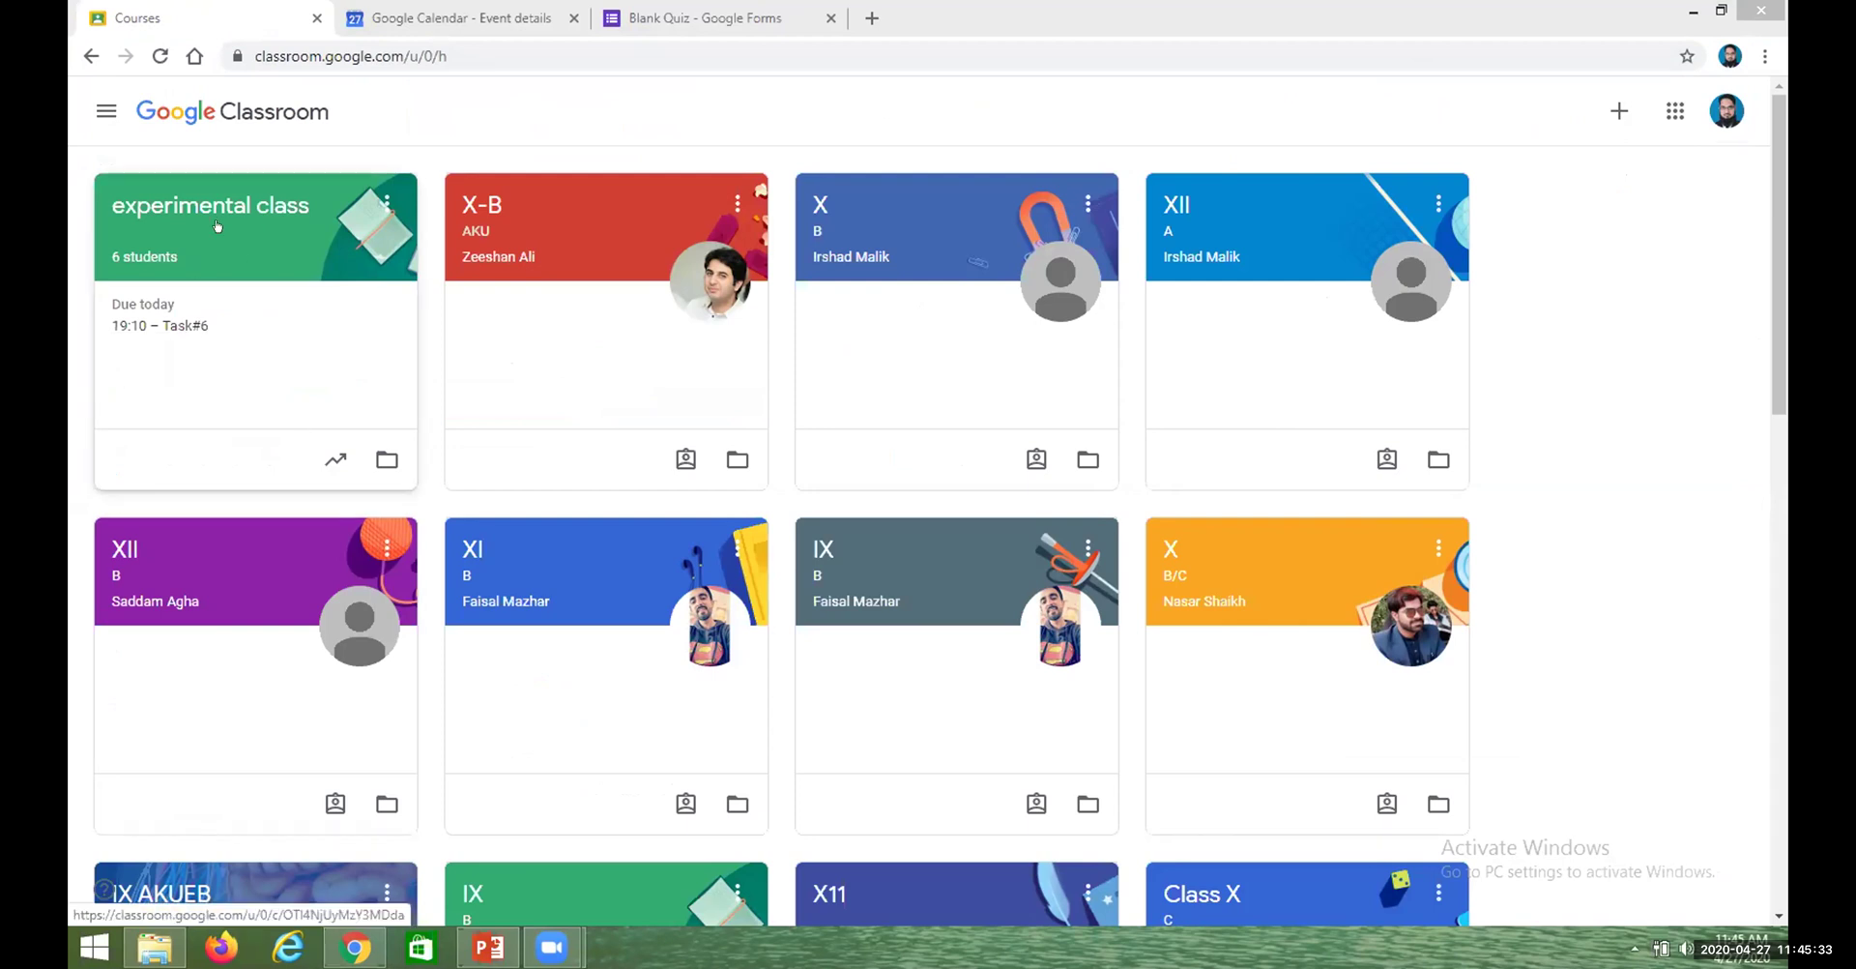
click(217, 225)
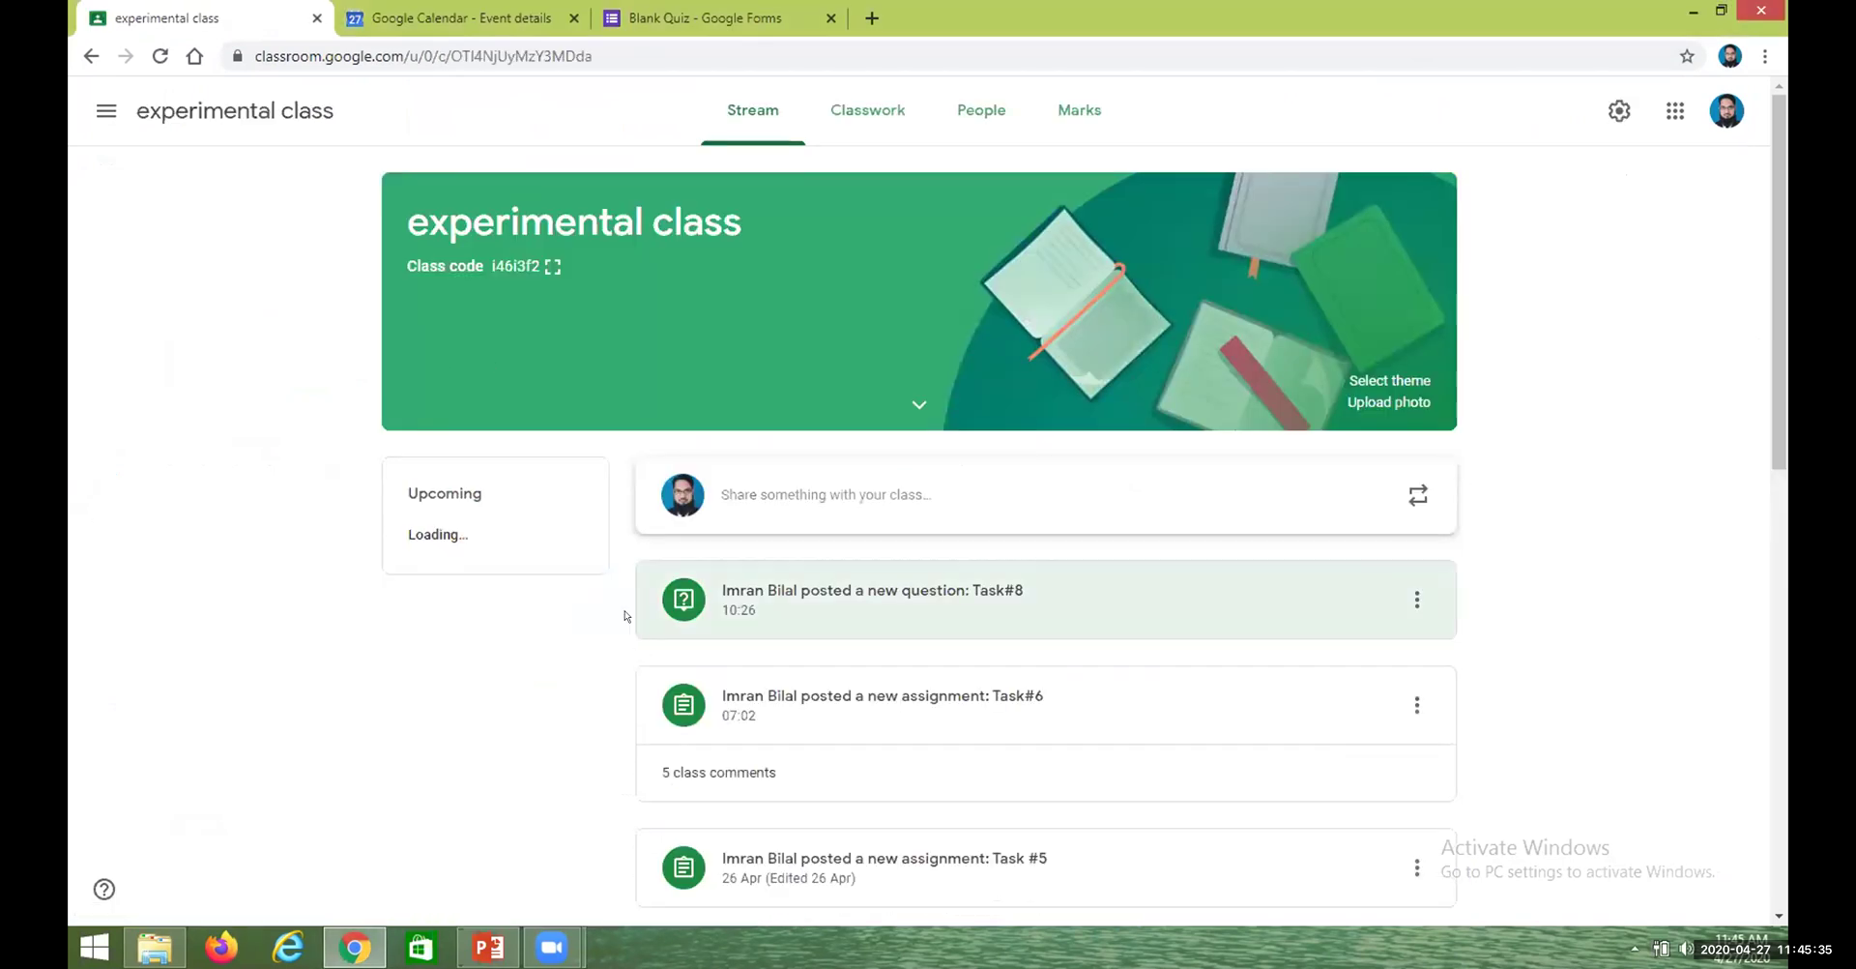
click(852, 107)
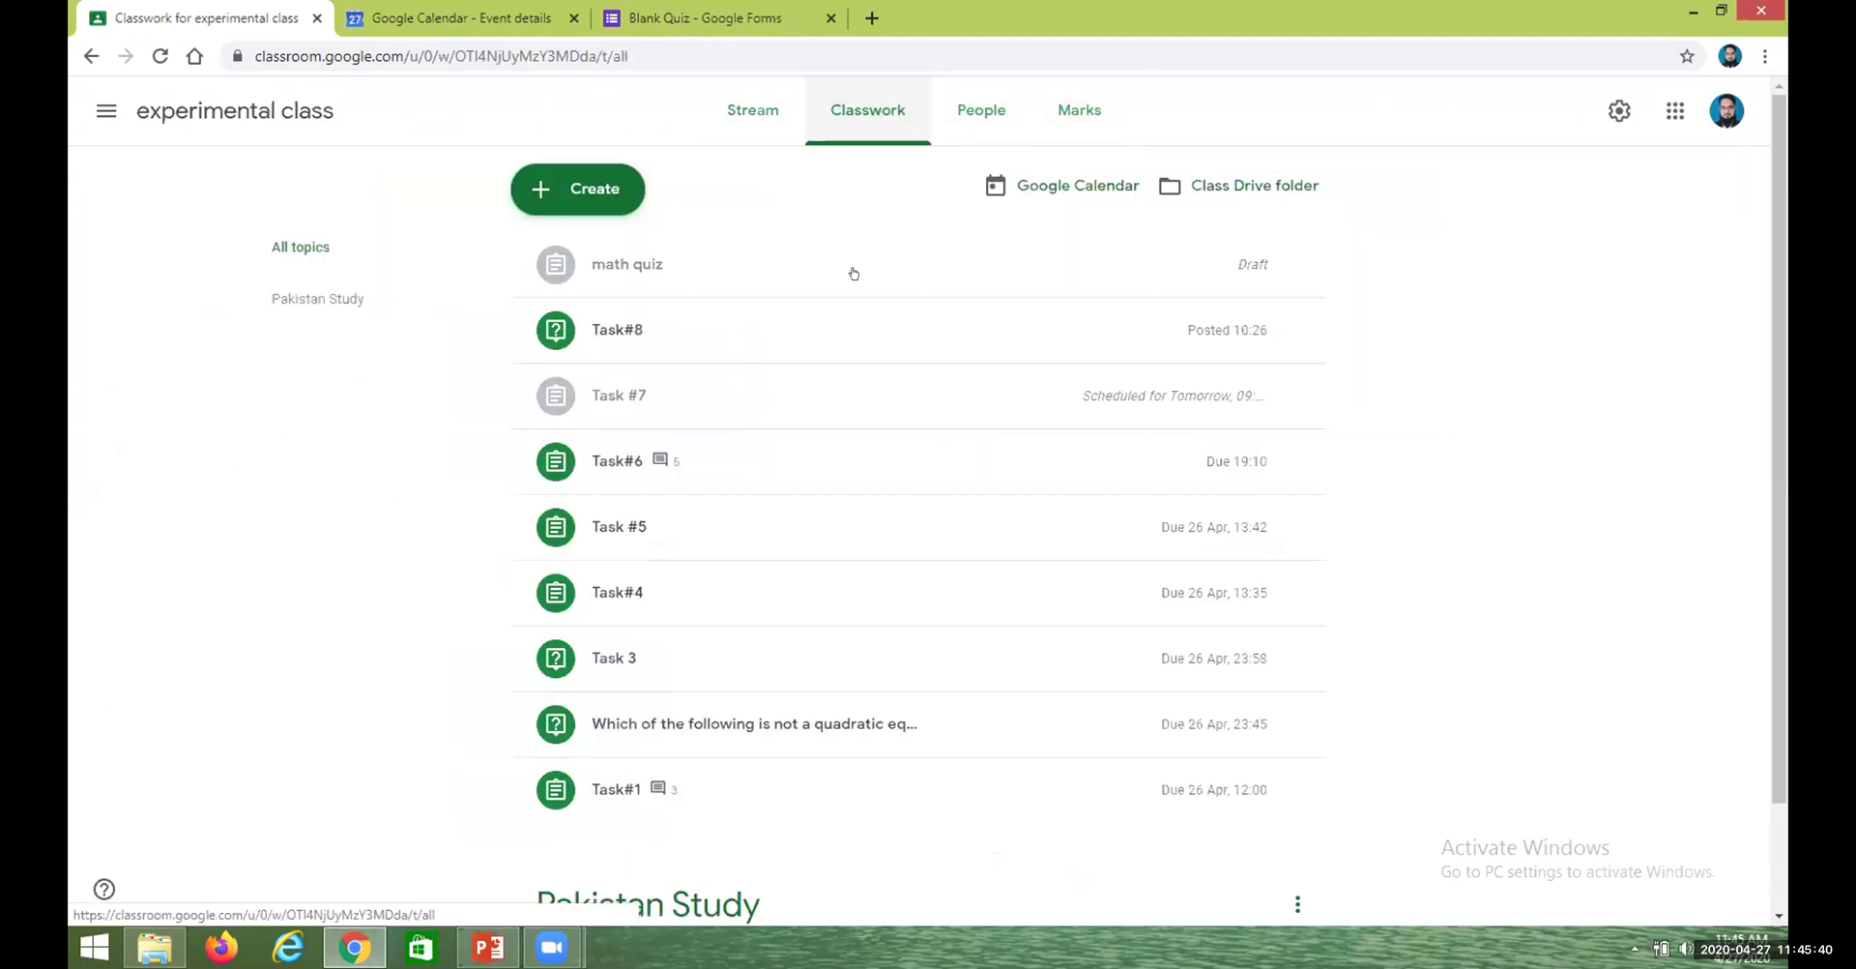
Create a quiz assignment titled "math" with the instructions "attempt quiz"
click(592, 186)
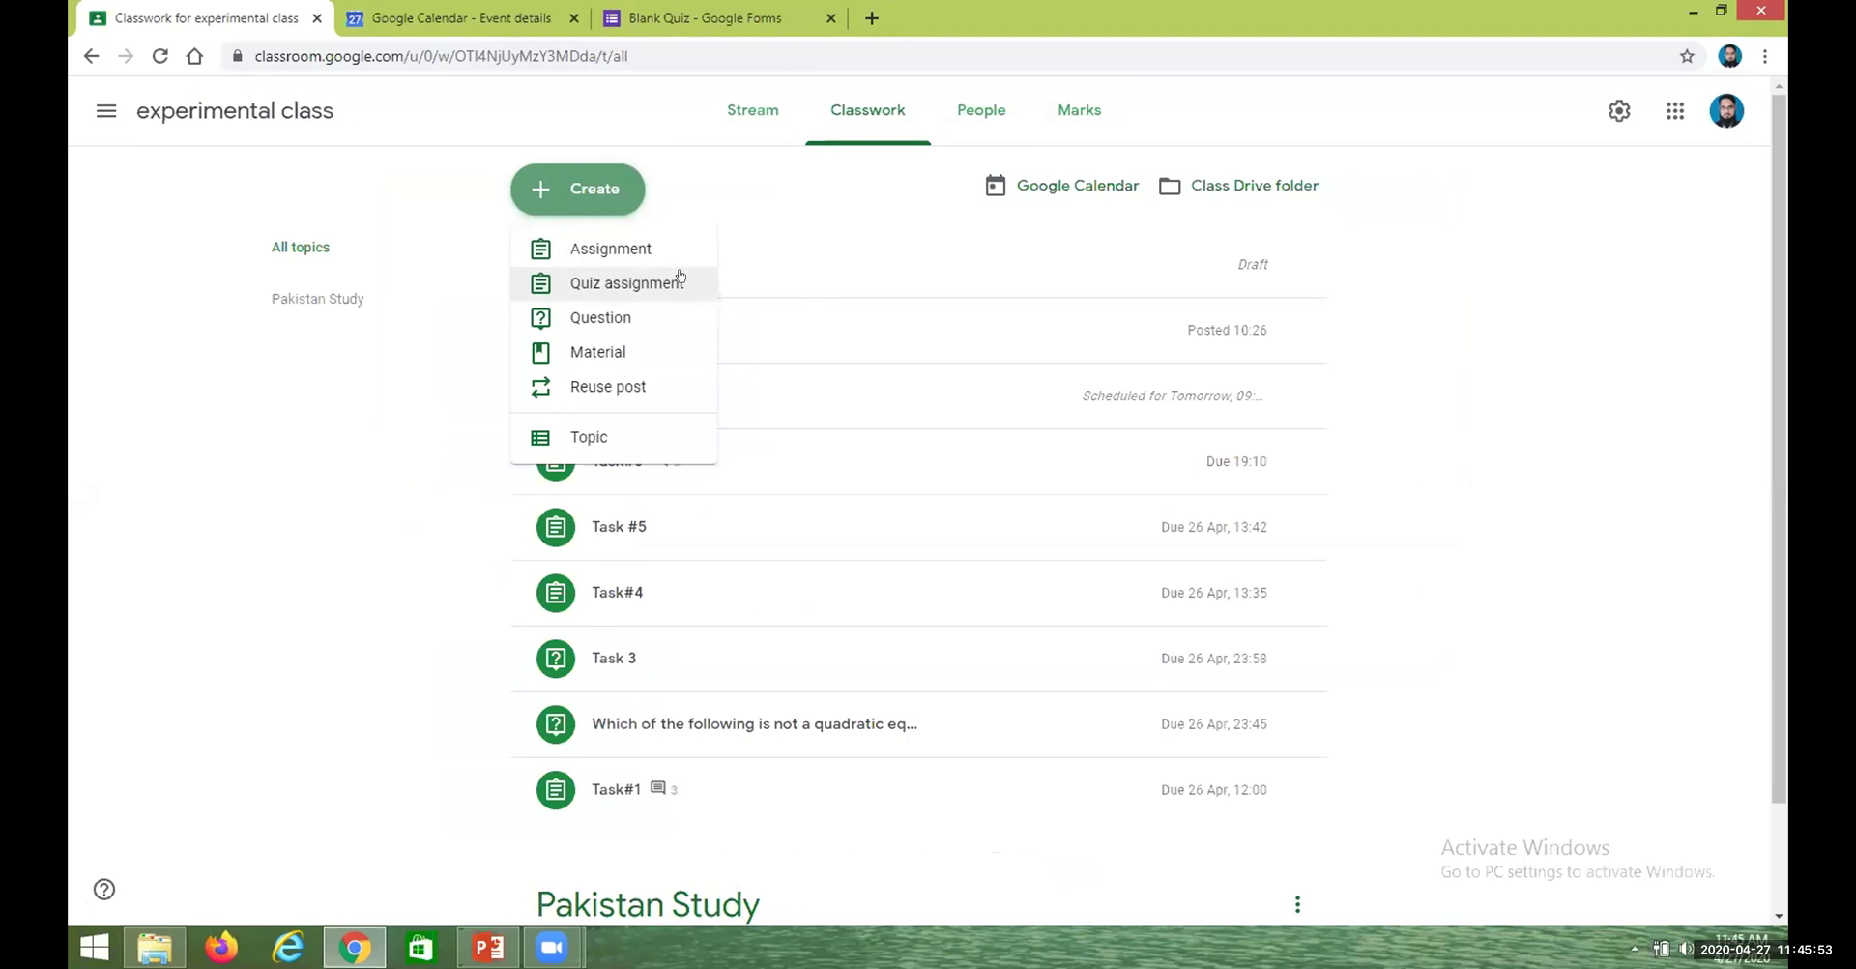
click(630, 278)
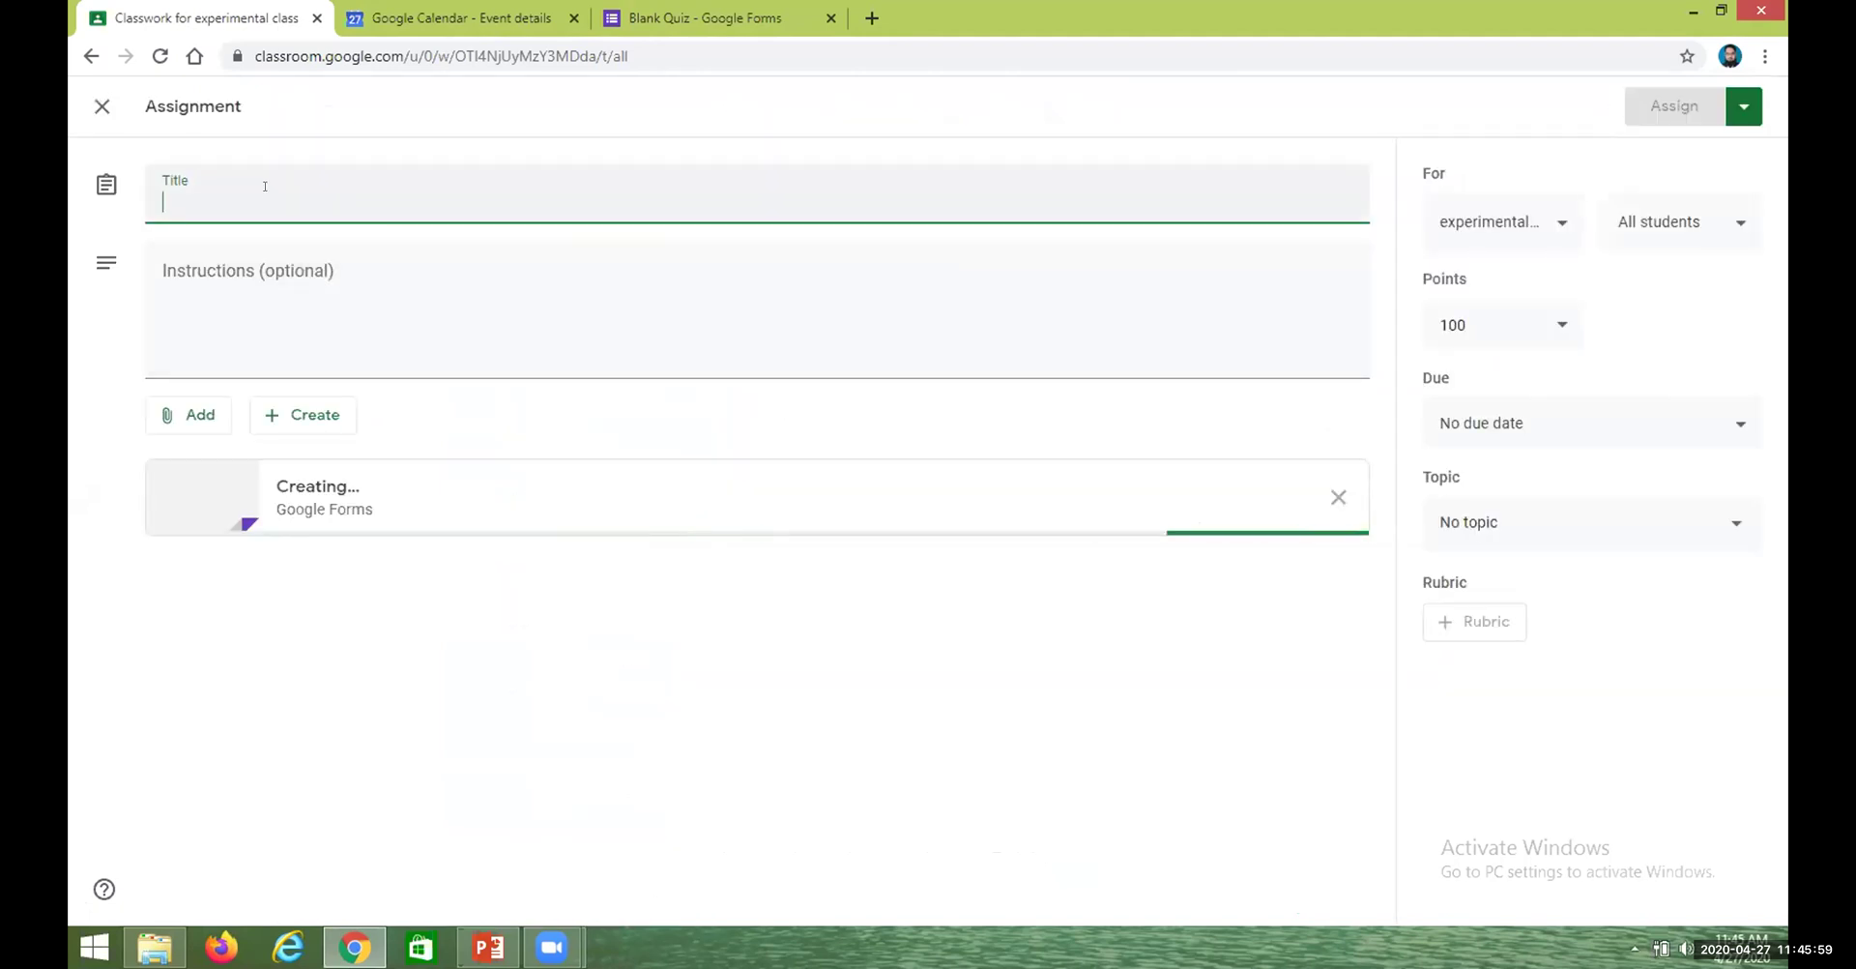
text(math)
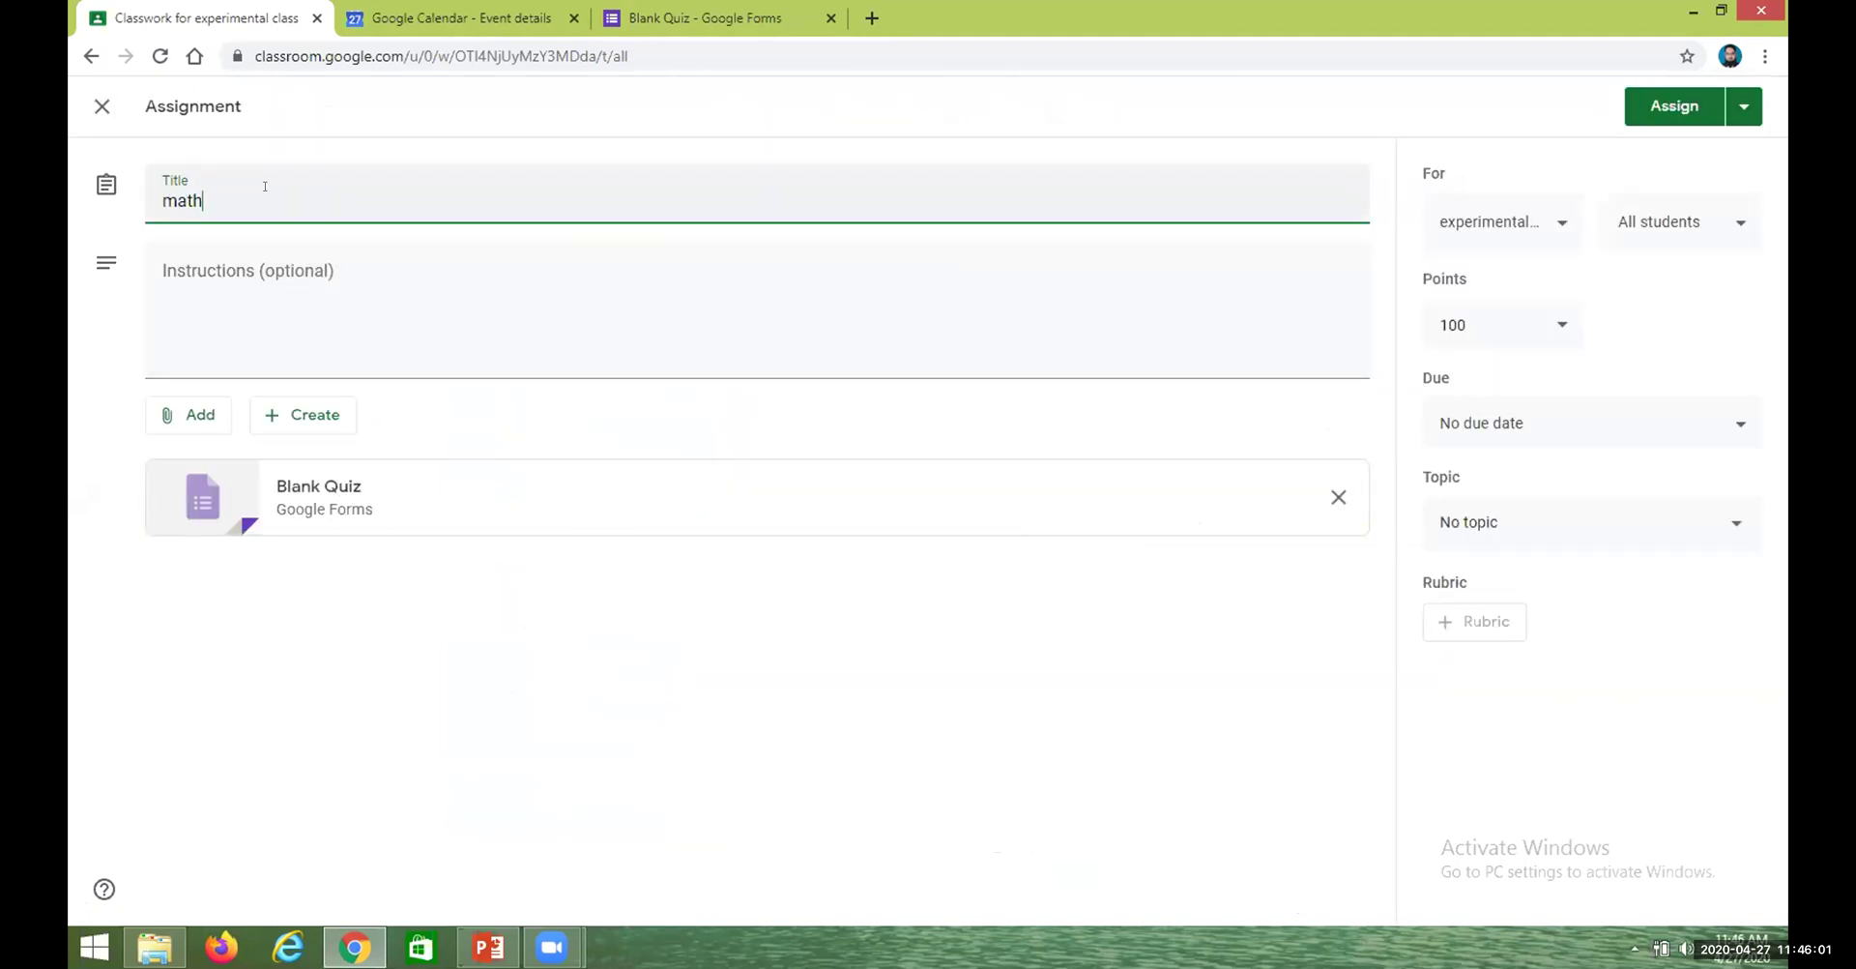
key(Tab)
text(attte)
key(BackSpace)
key(BackSpace)
text(empt quiz)
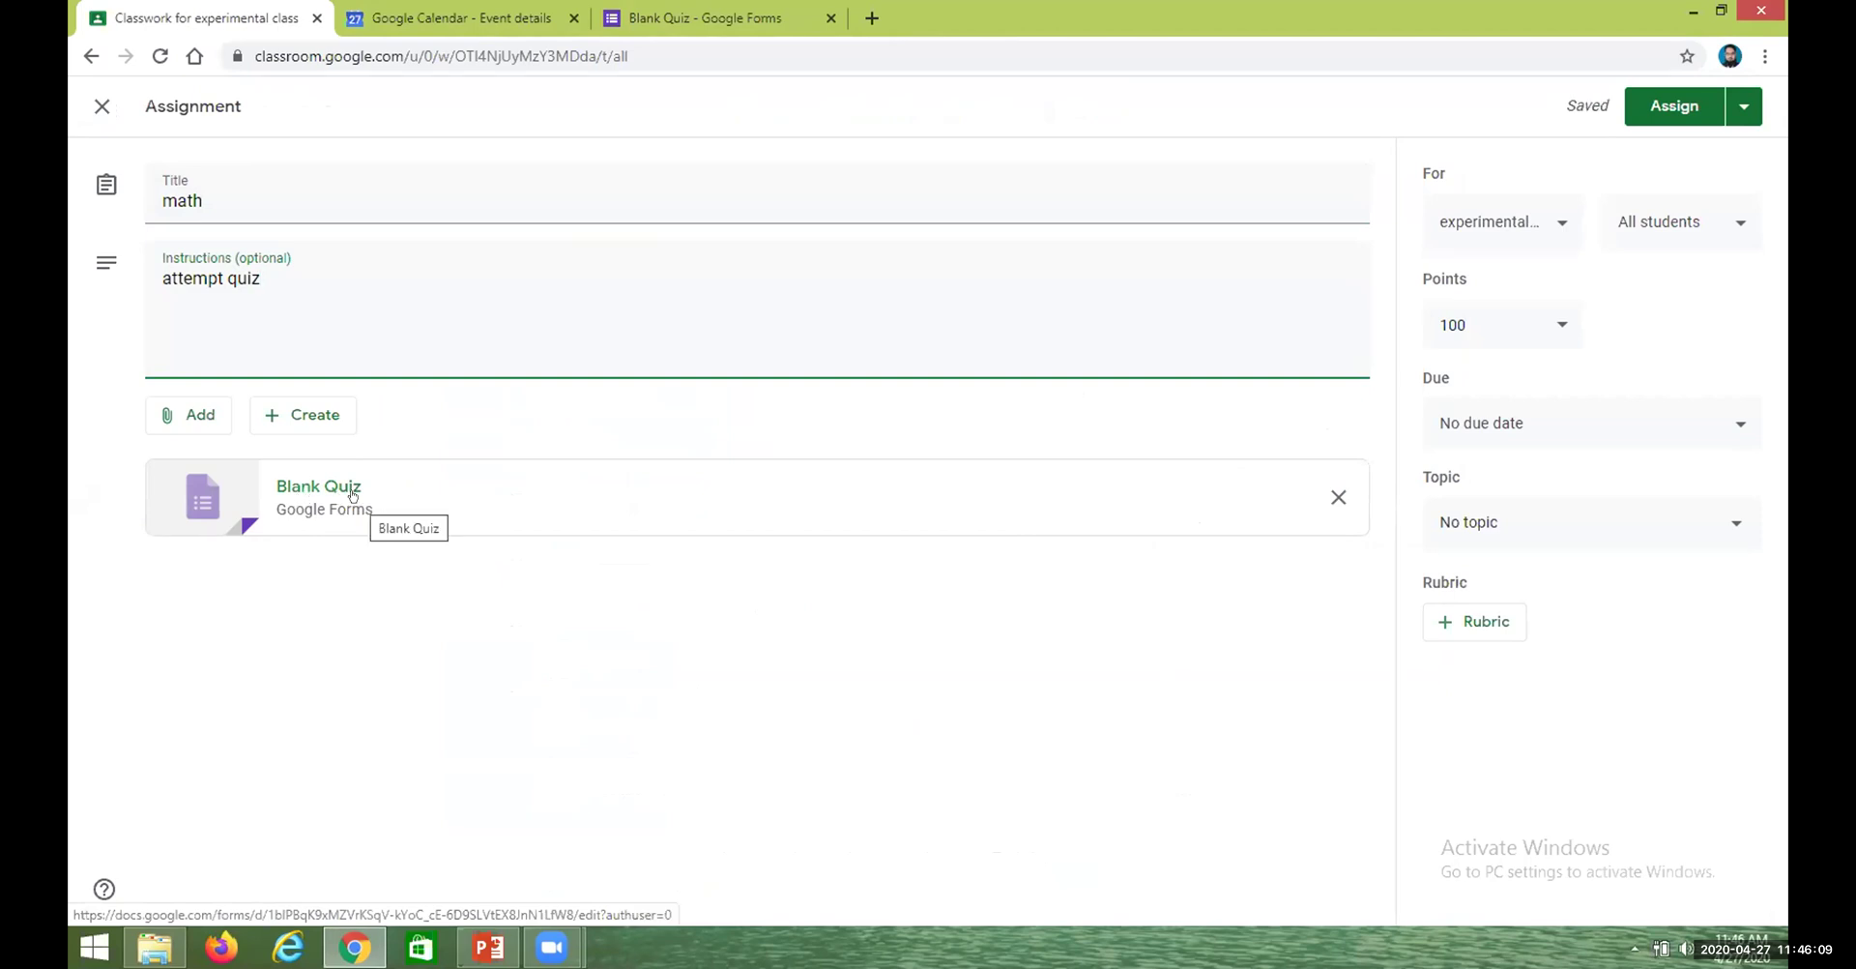
Open the assignment's attached Blank Quiz form and change its heading to "math"
click(439, 494)
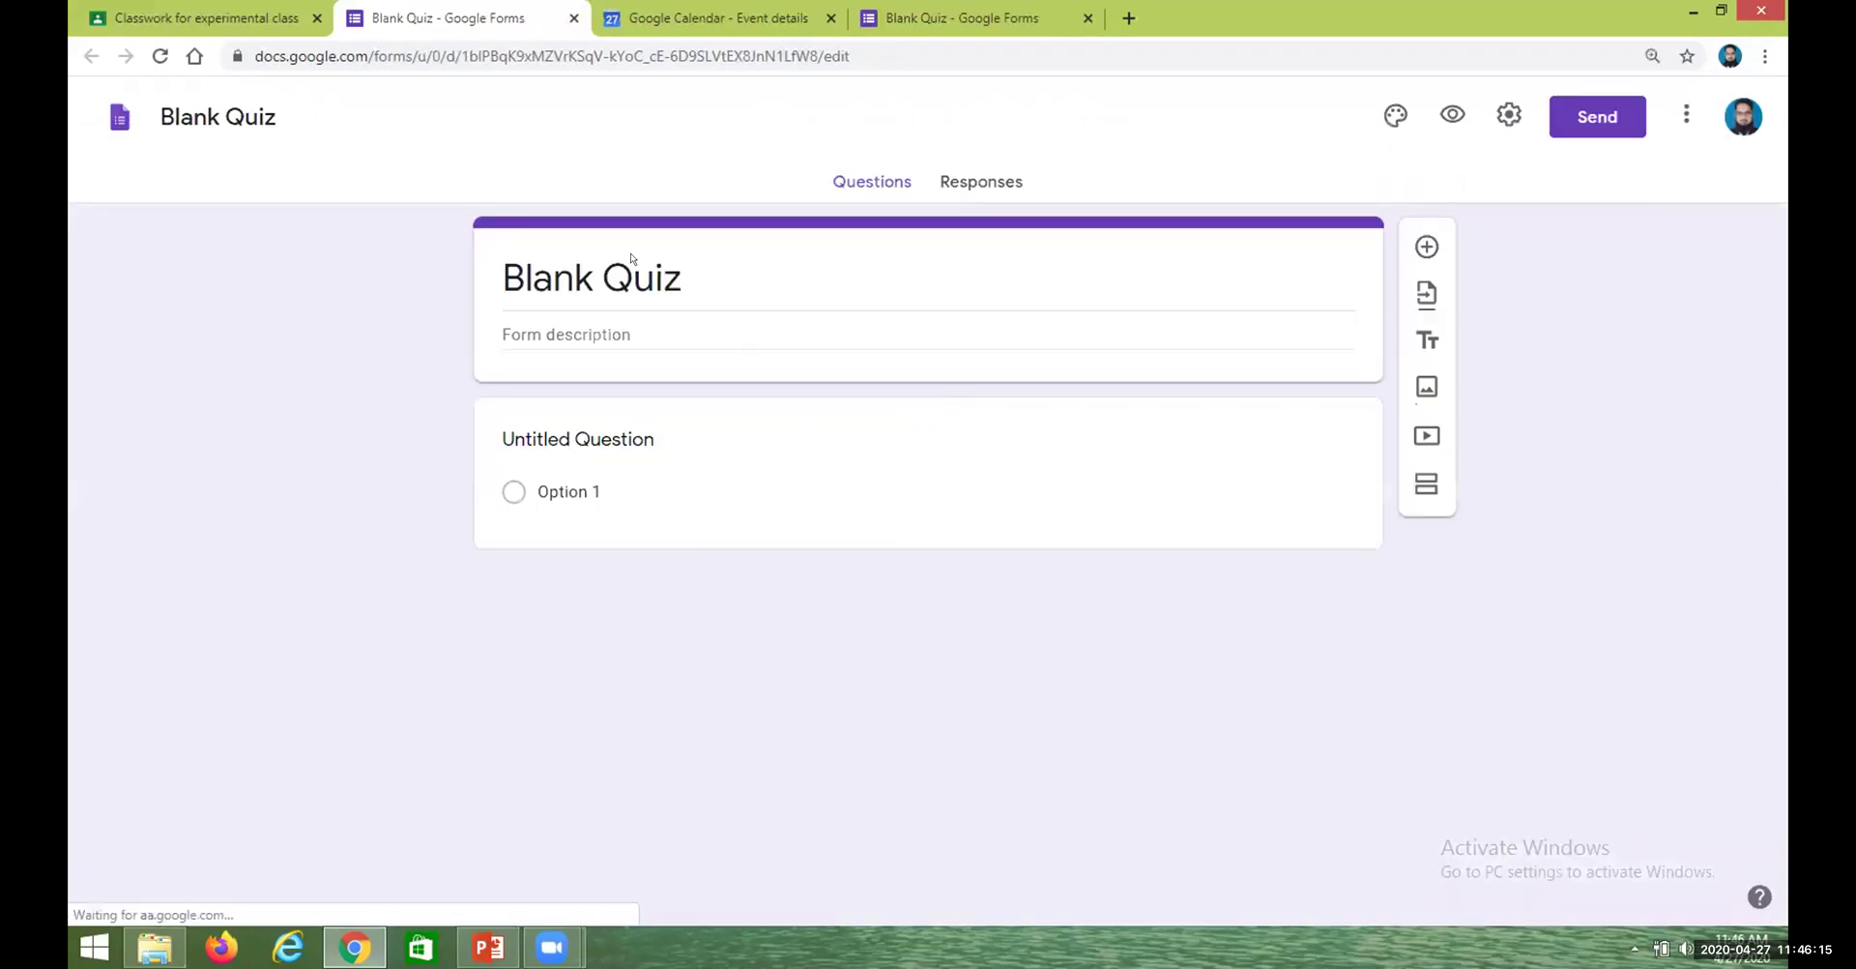
click(632, 255)
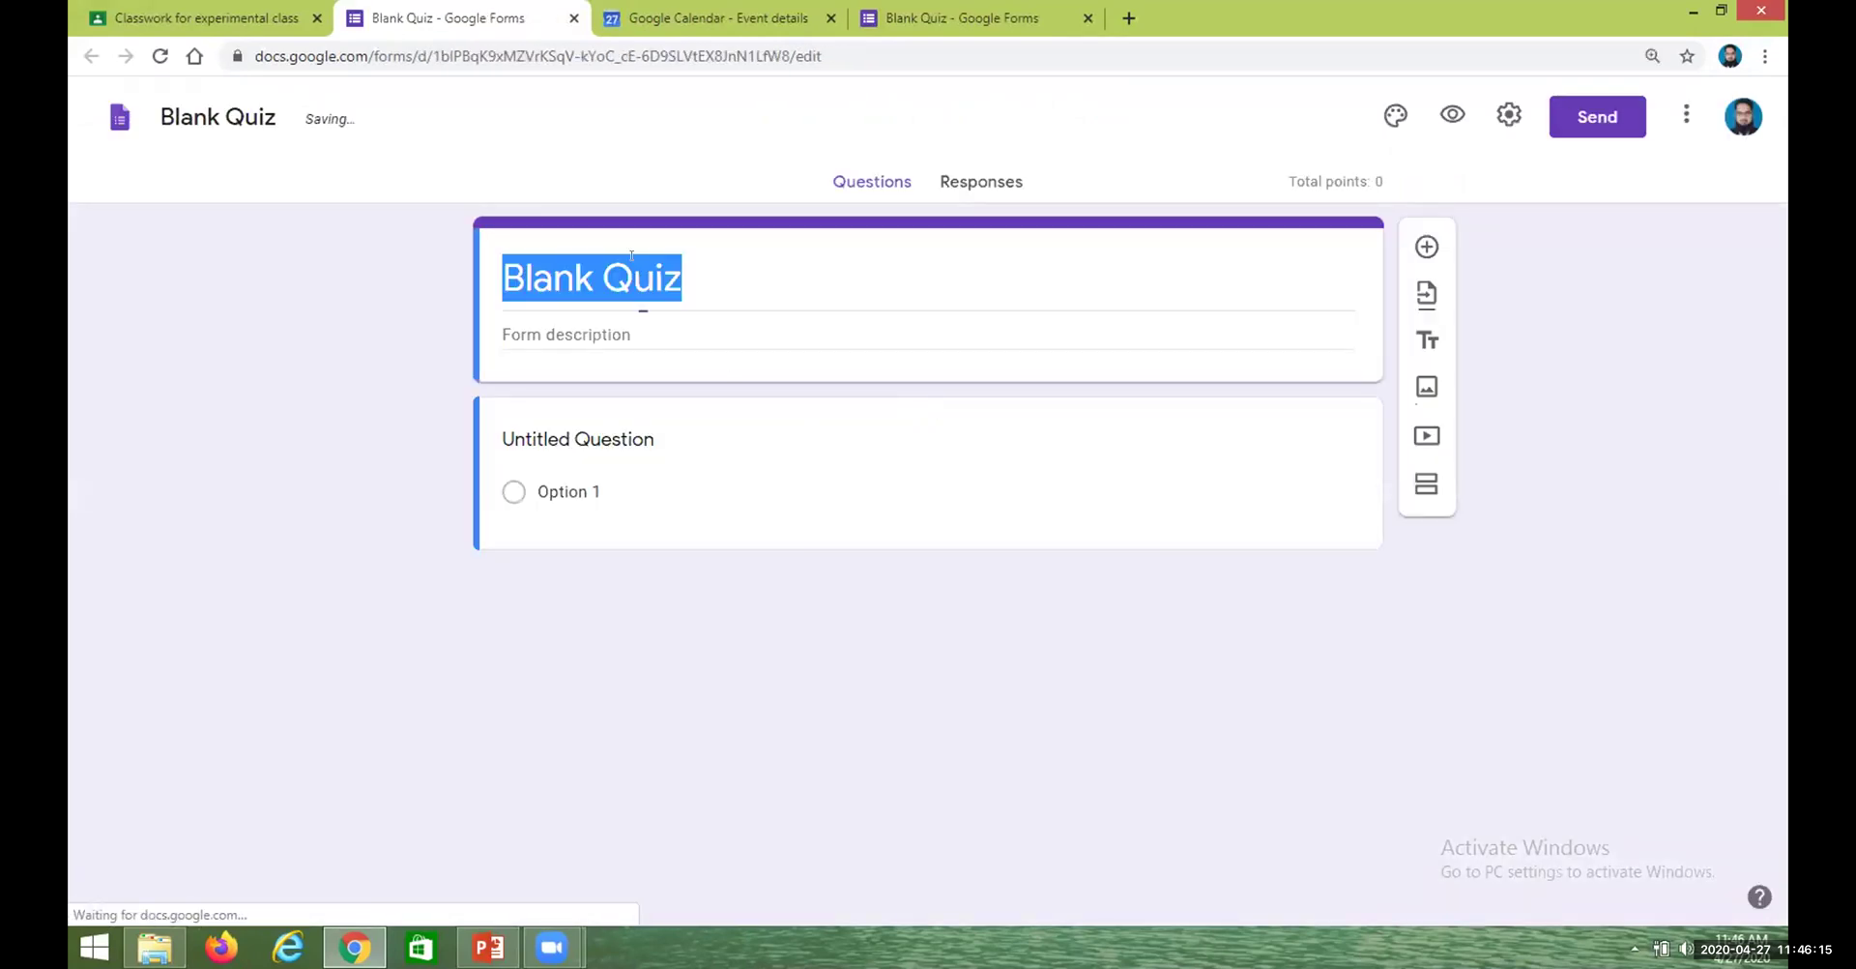
click(646, 271)
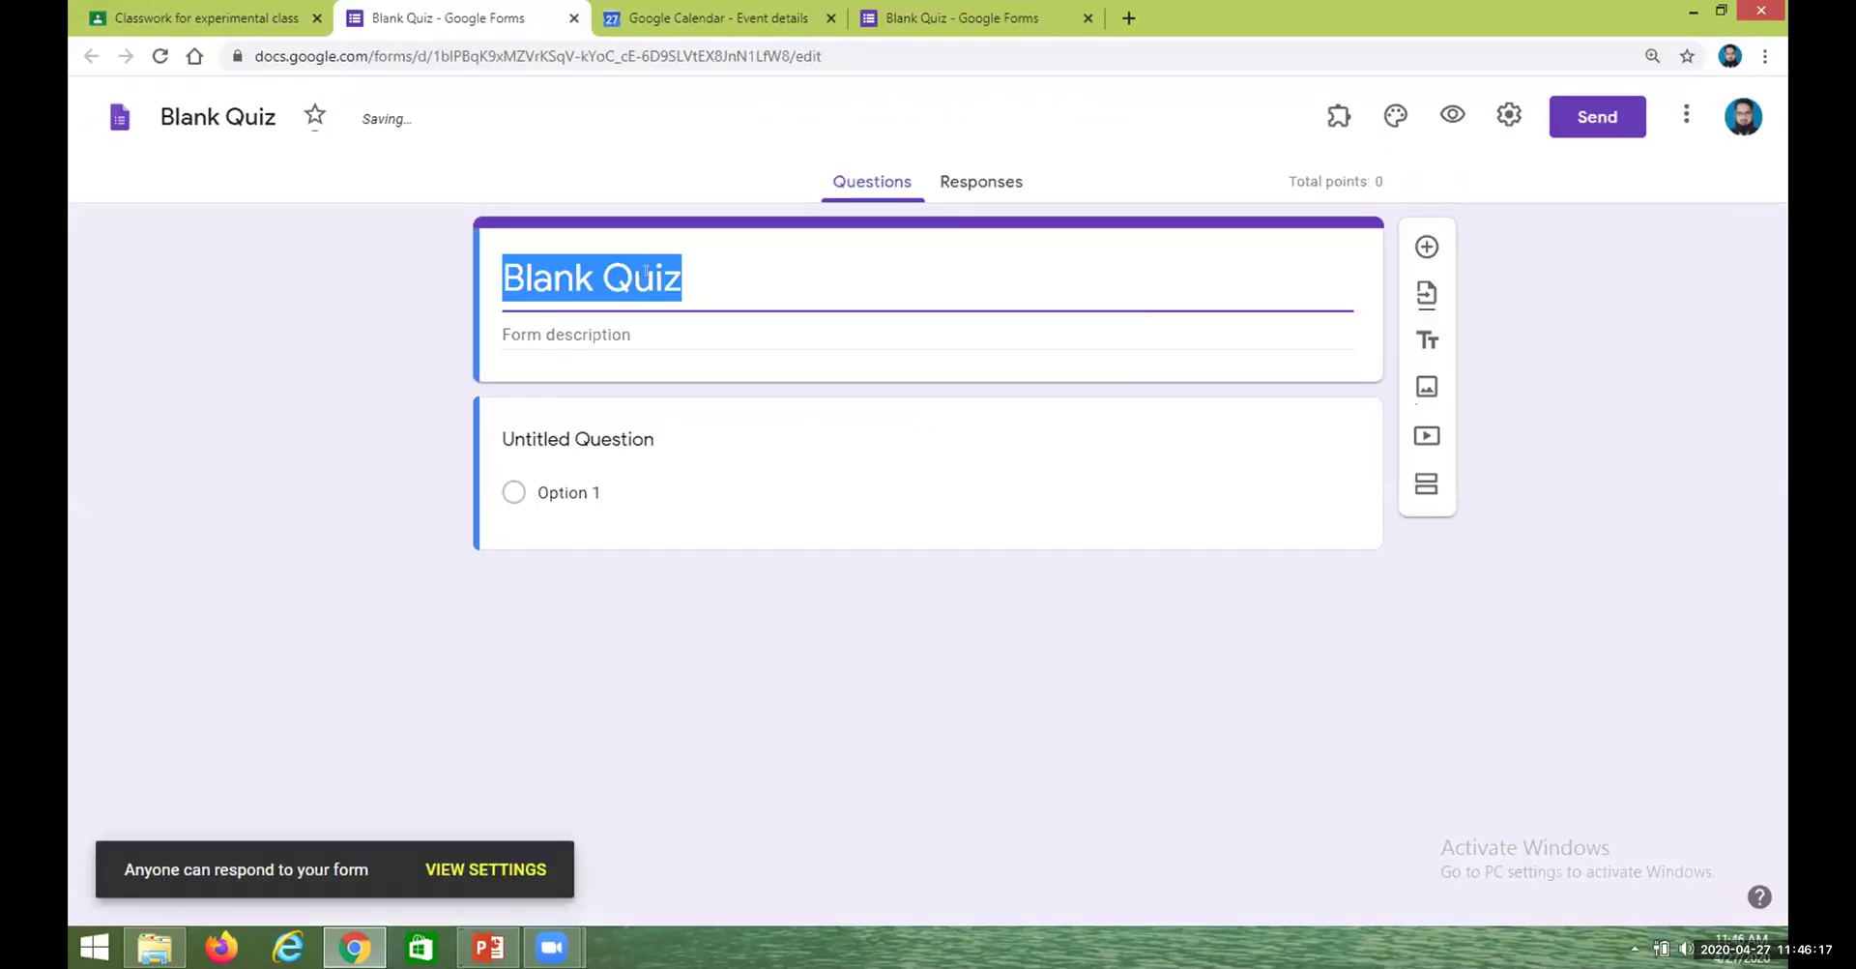
text(math)
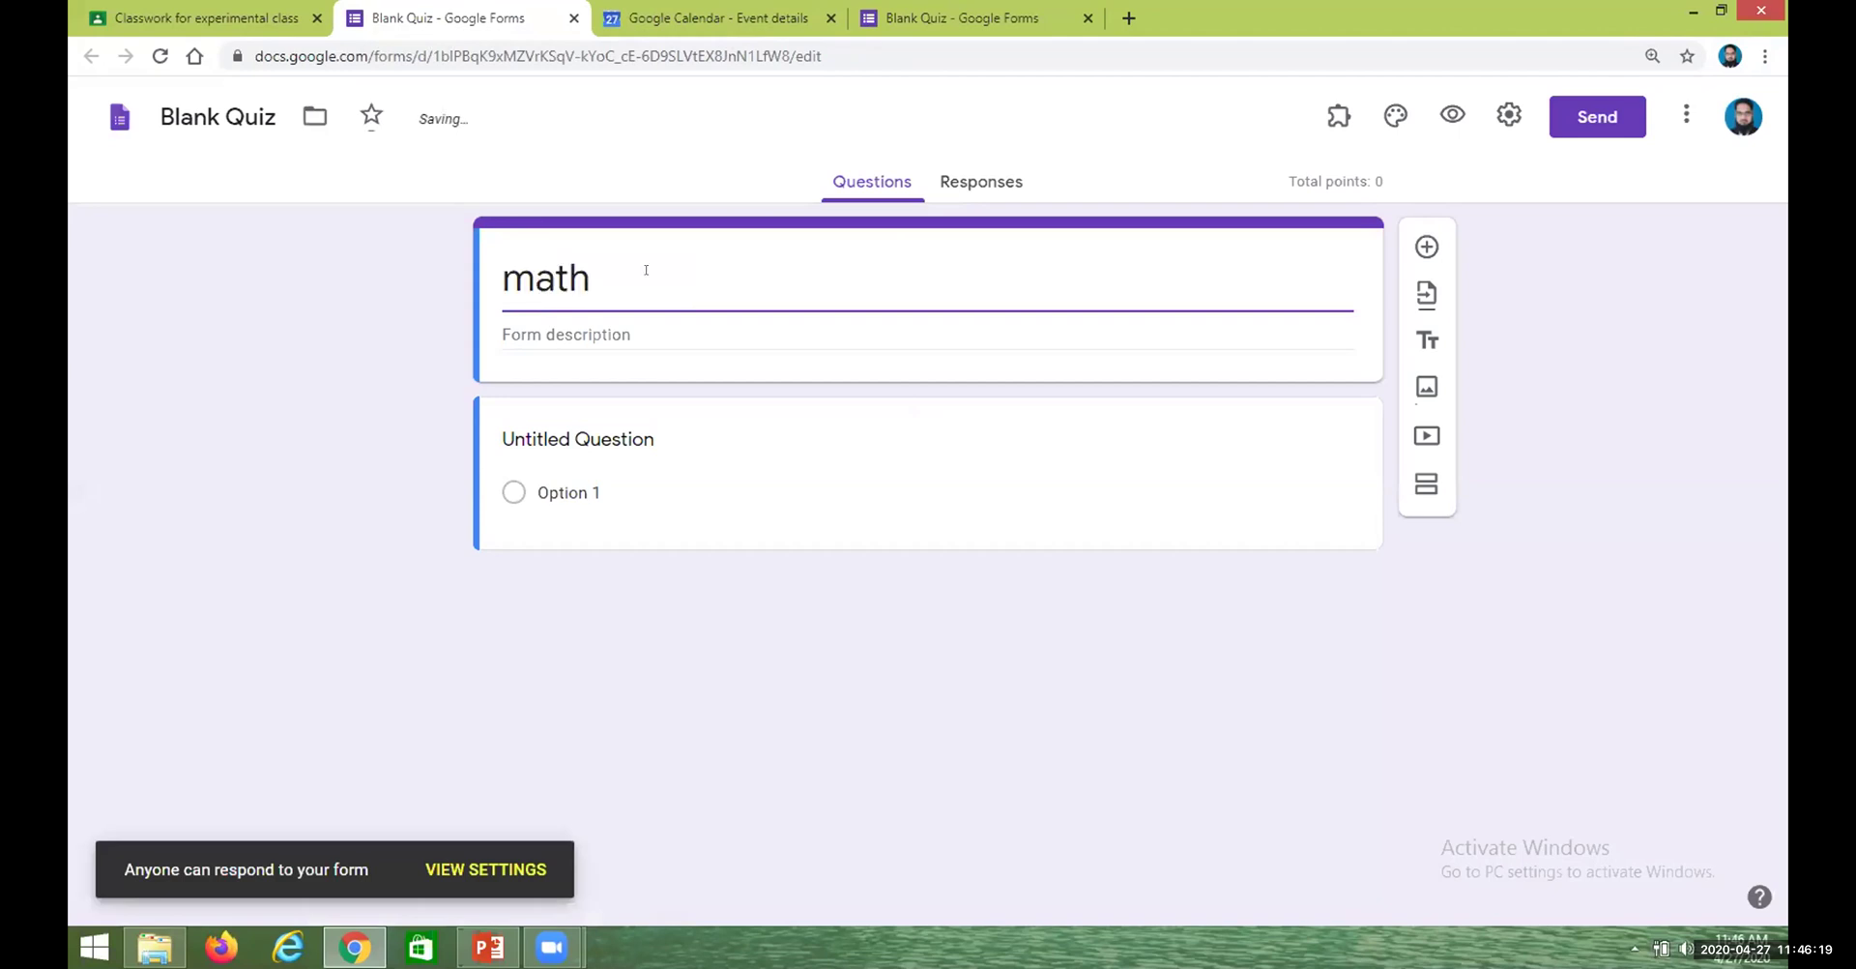
Enter "what is first prime nbumber" as the text of the quiz's untitled question
click(612, 428)
text(what is)
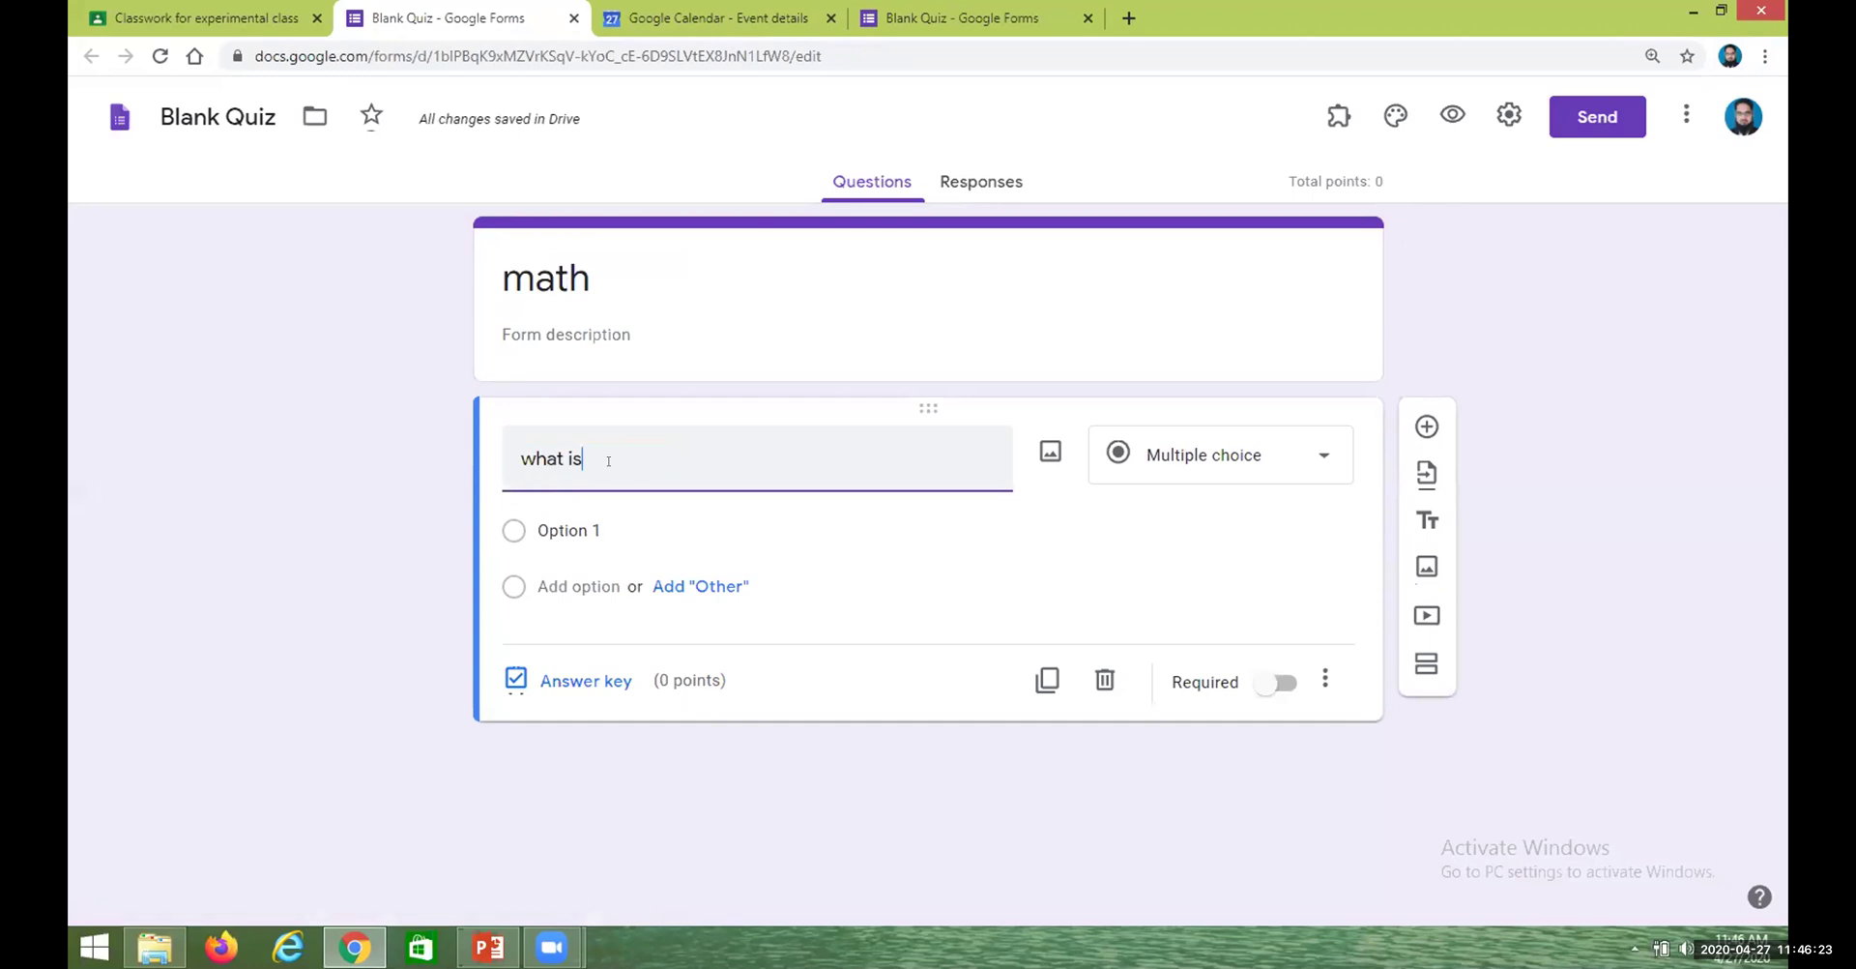
text( first prime nbumber)
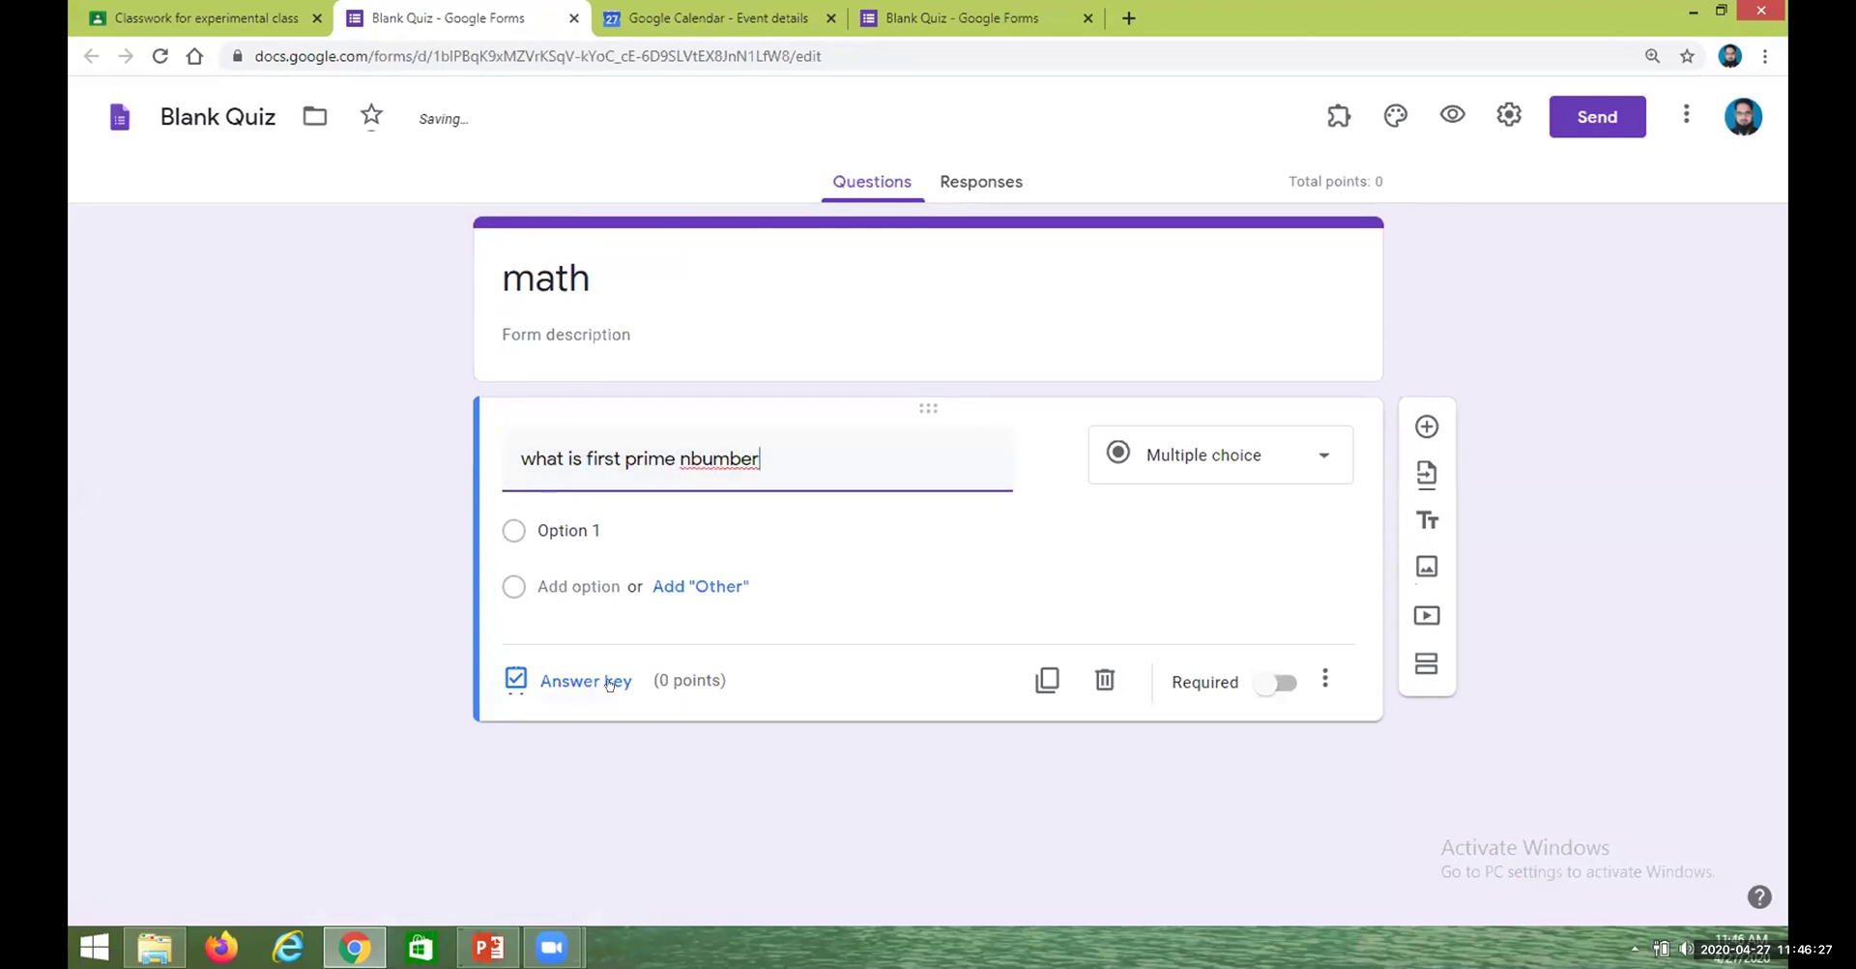
Give the prime number question the answer options 1, 2, 3 and 4 plus an "Other" option
click(641, 581)
click(568, 530)
text(1)
click(677, 642)
click(638, 591)
text(2)
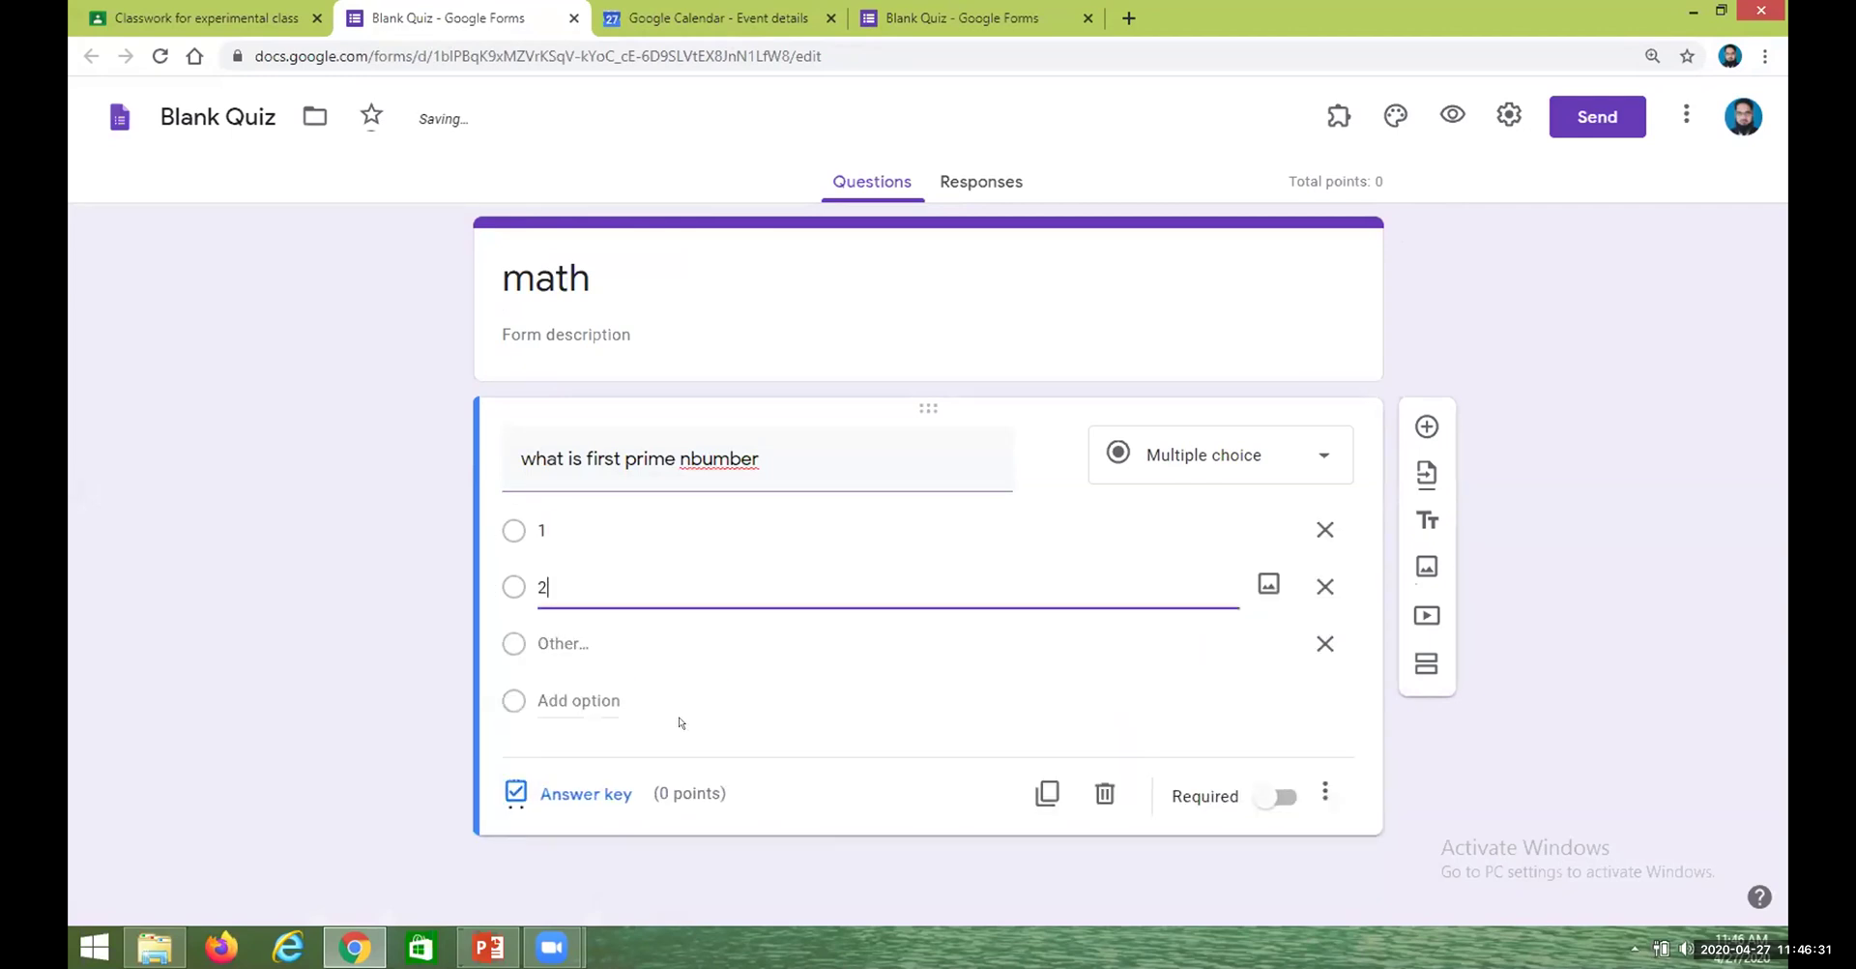
click(609, 700)
text(3)
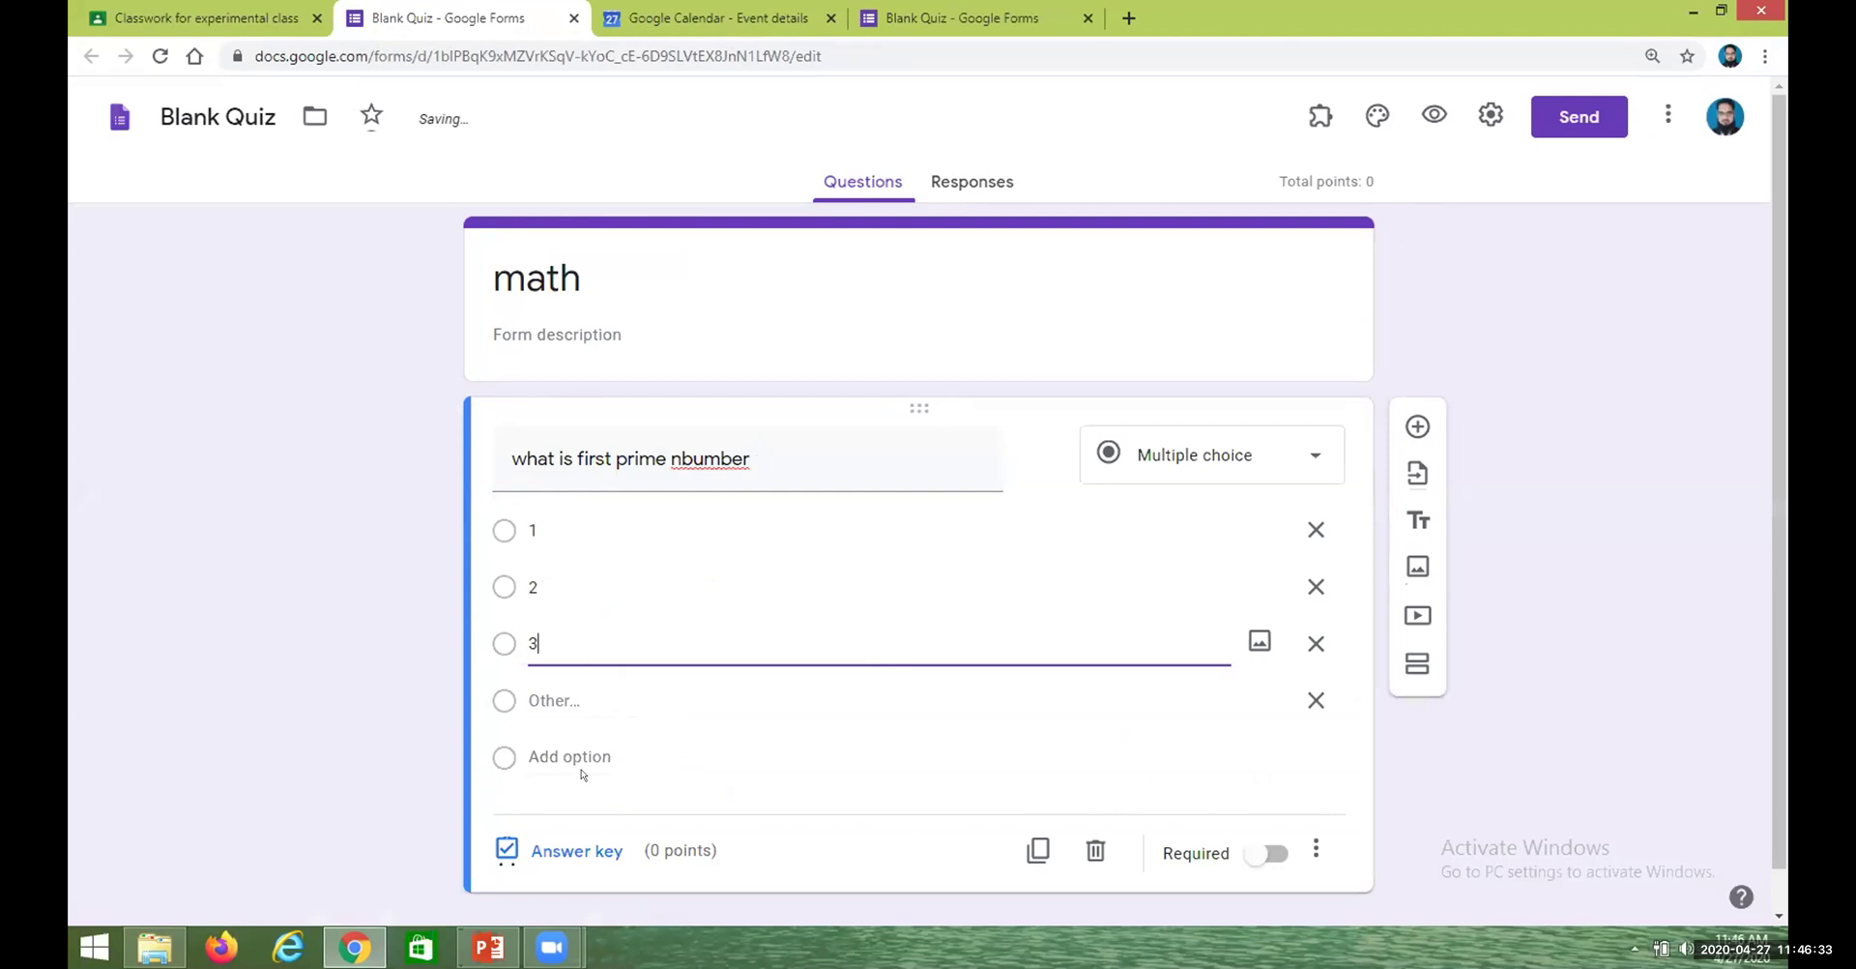
click(582, 760)
text(4)
scroll(628, 788, down, 1)
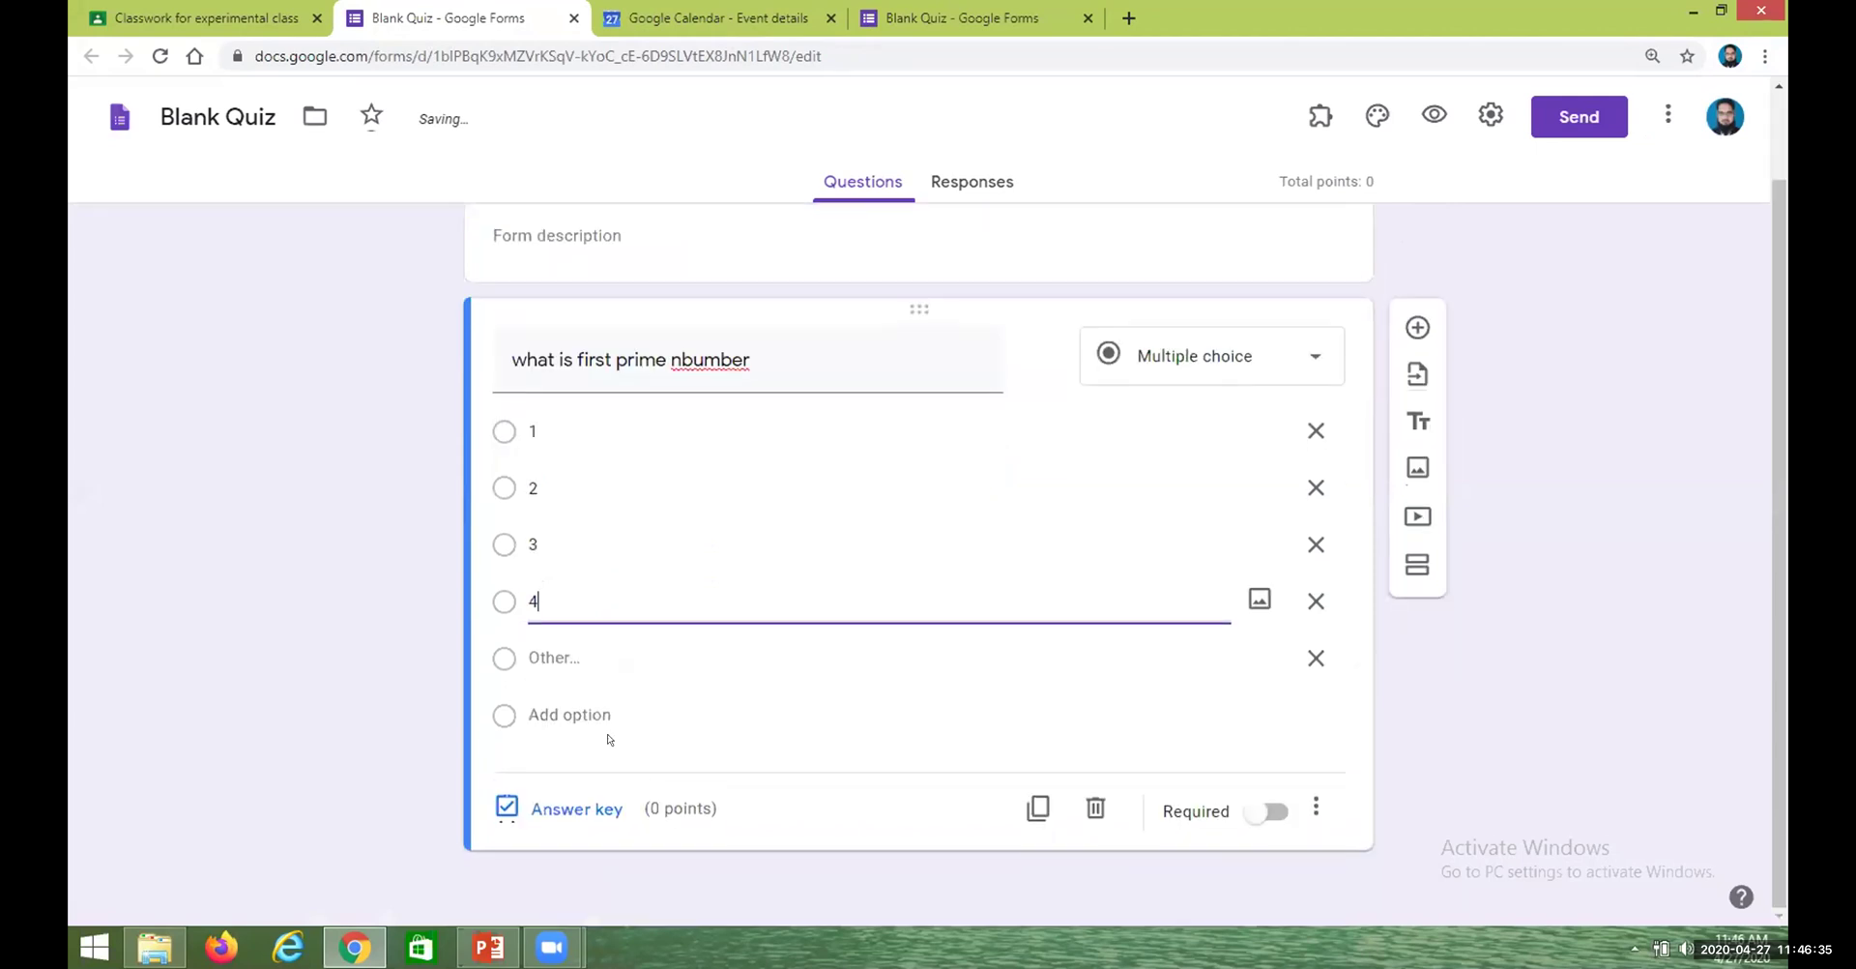
In the prime number question's answer key, assign 1 point and mark option 2 as the correct answer
click(578, 809)
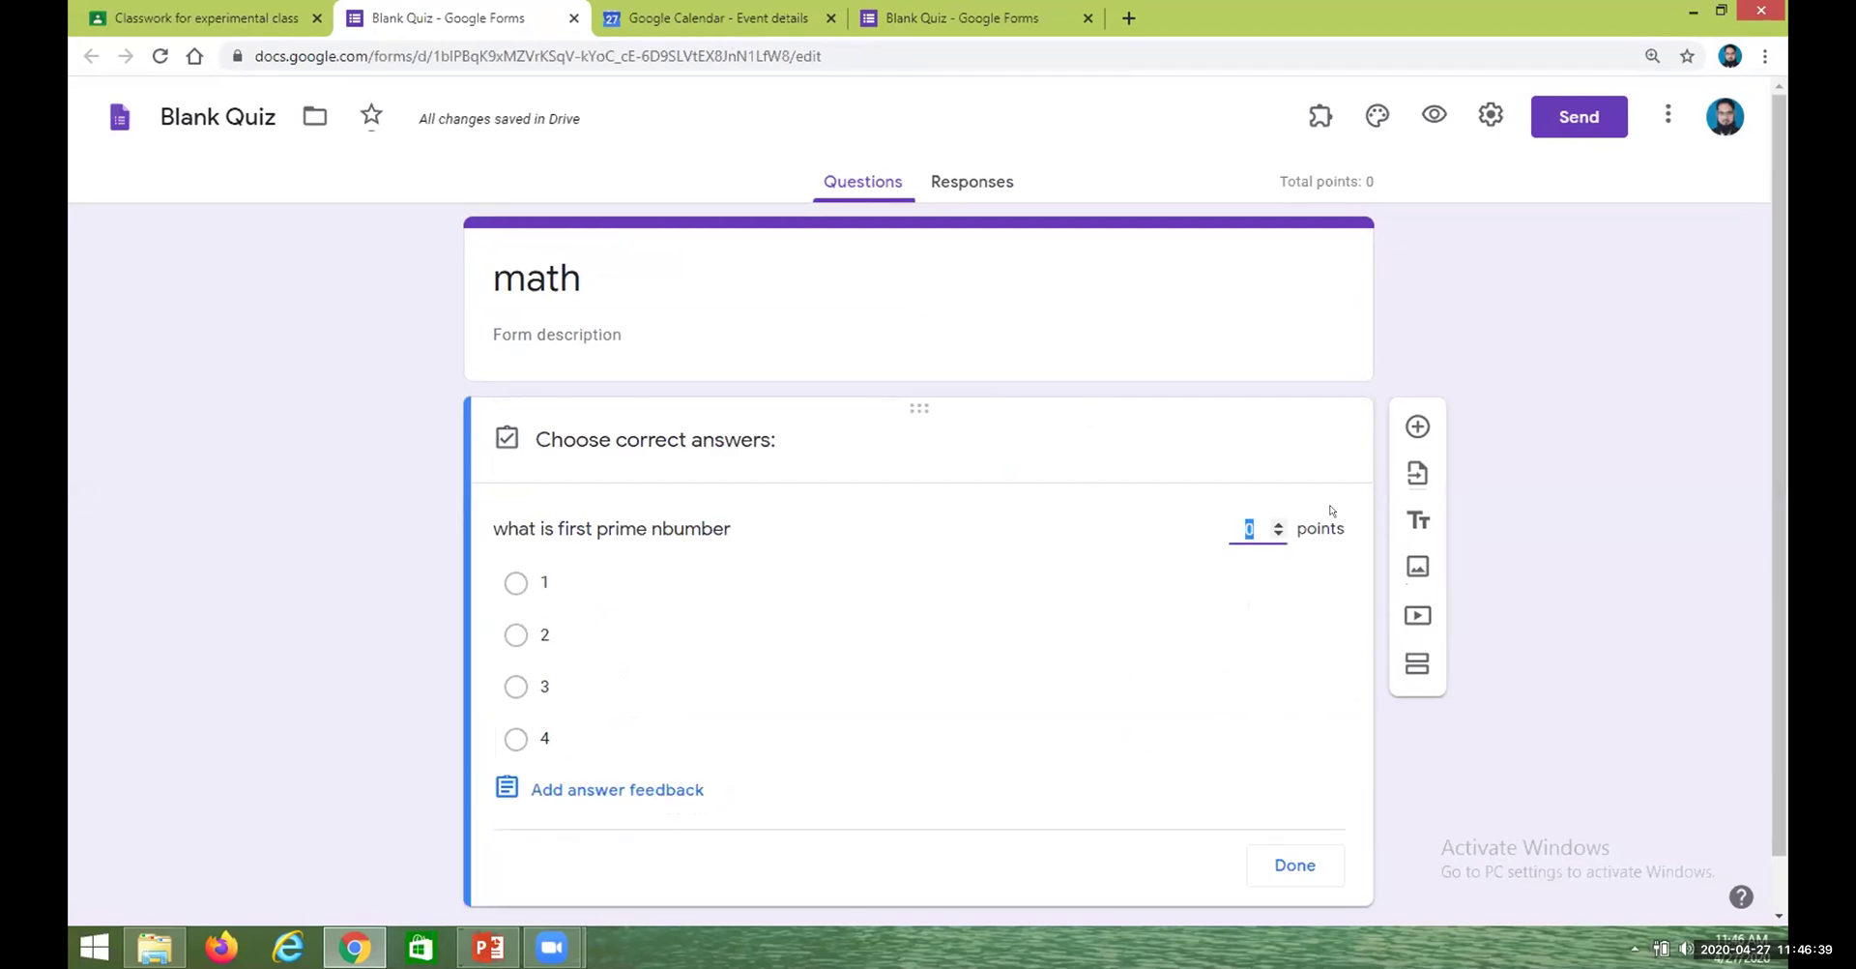
click(1277, 523)
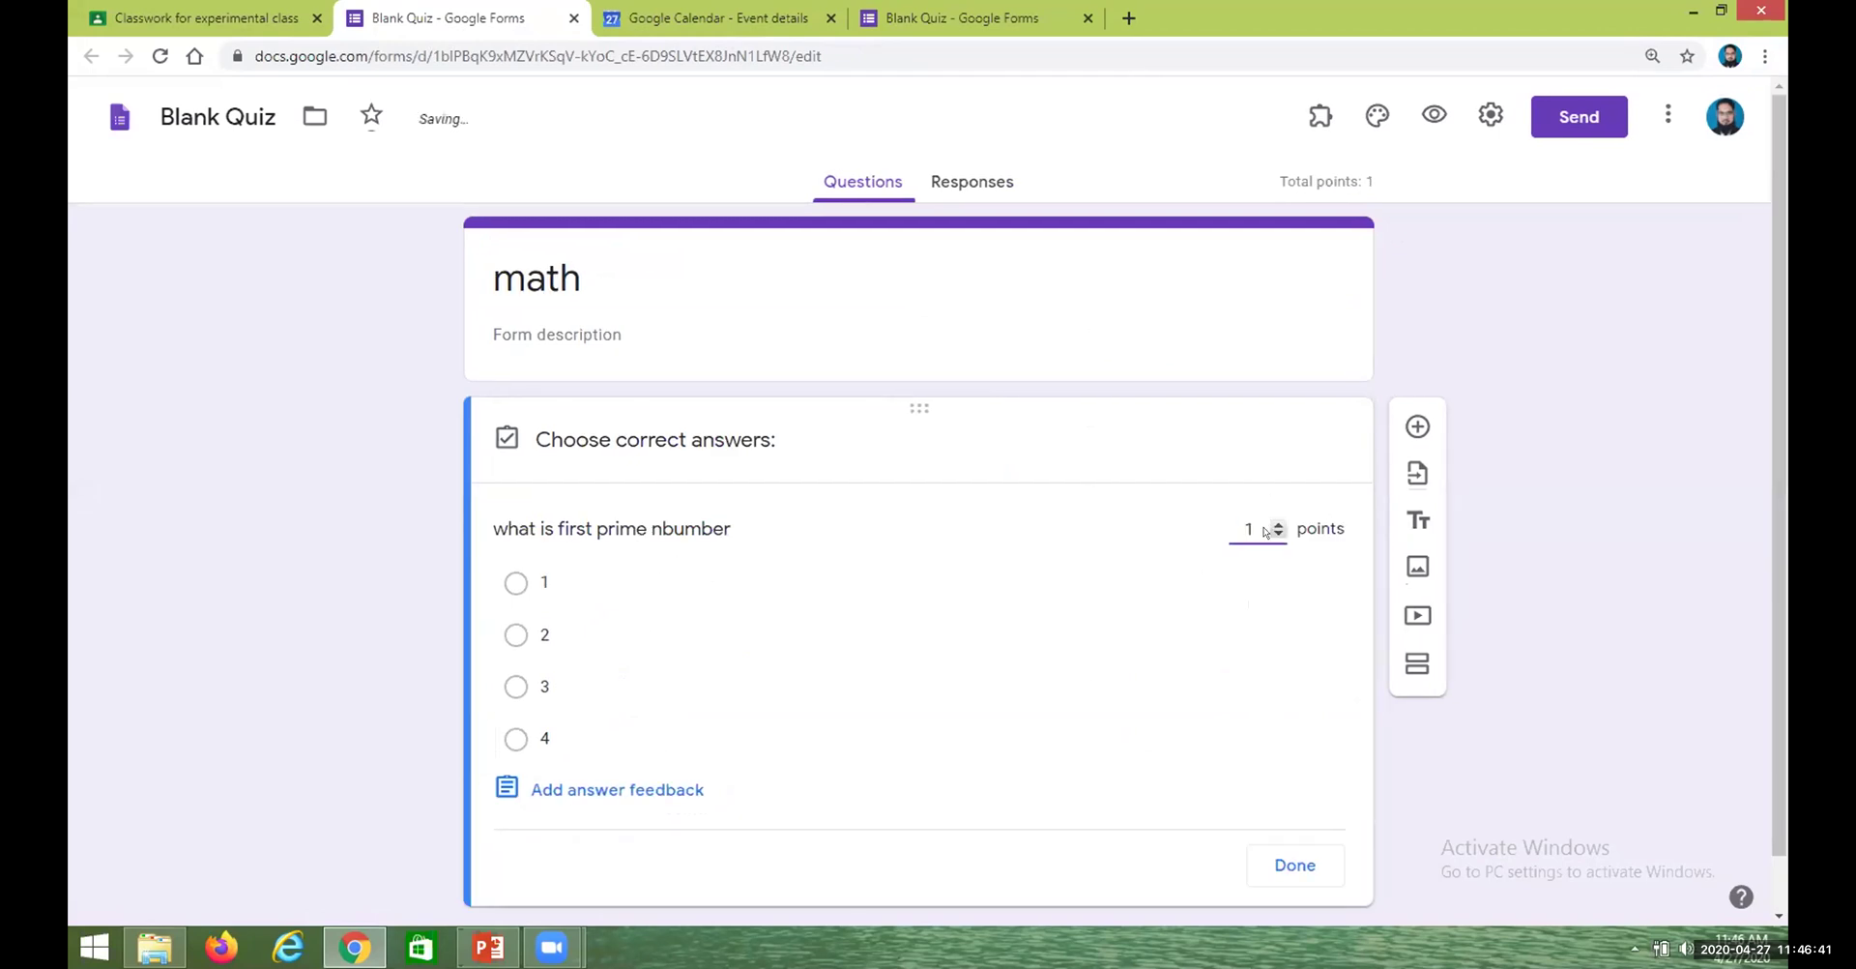
click(512, 635)
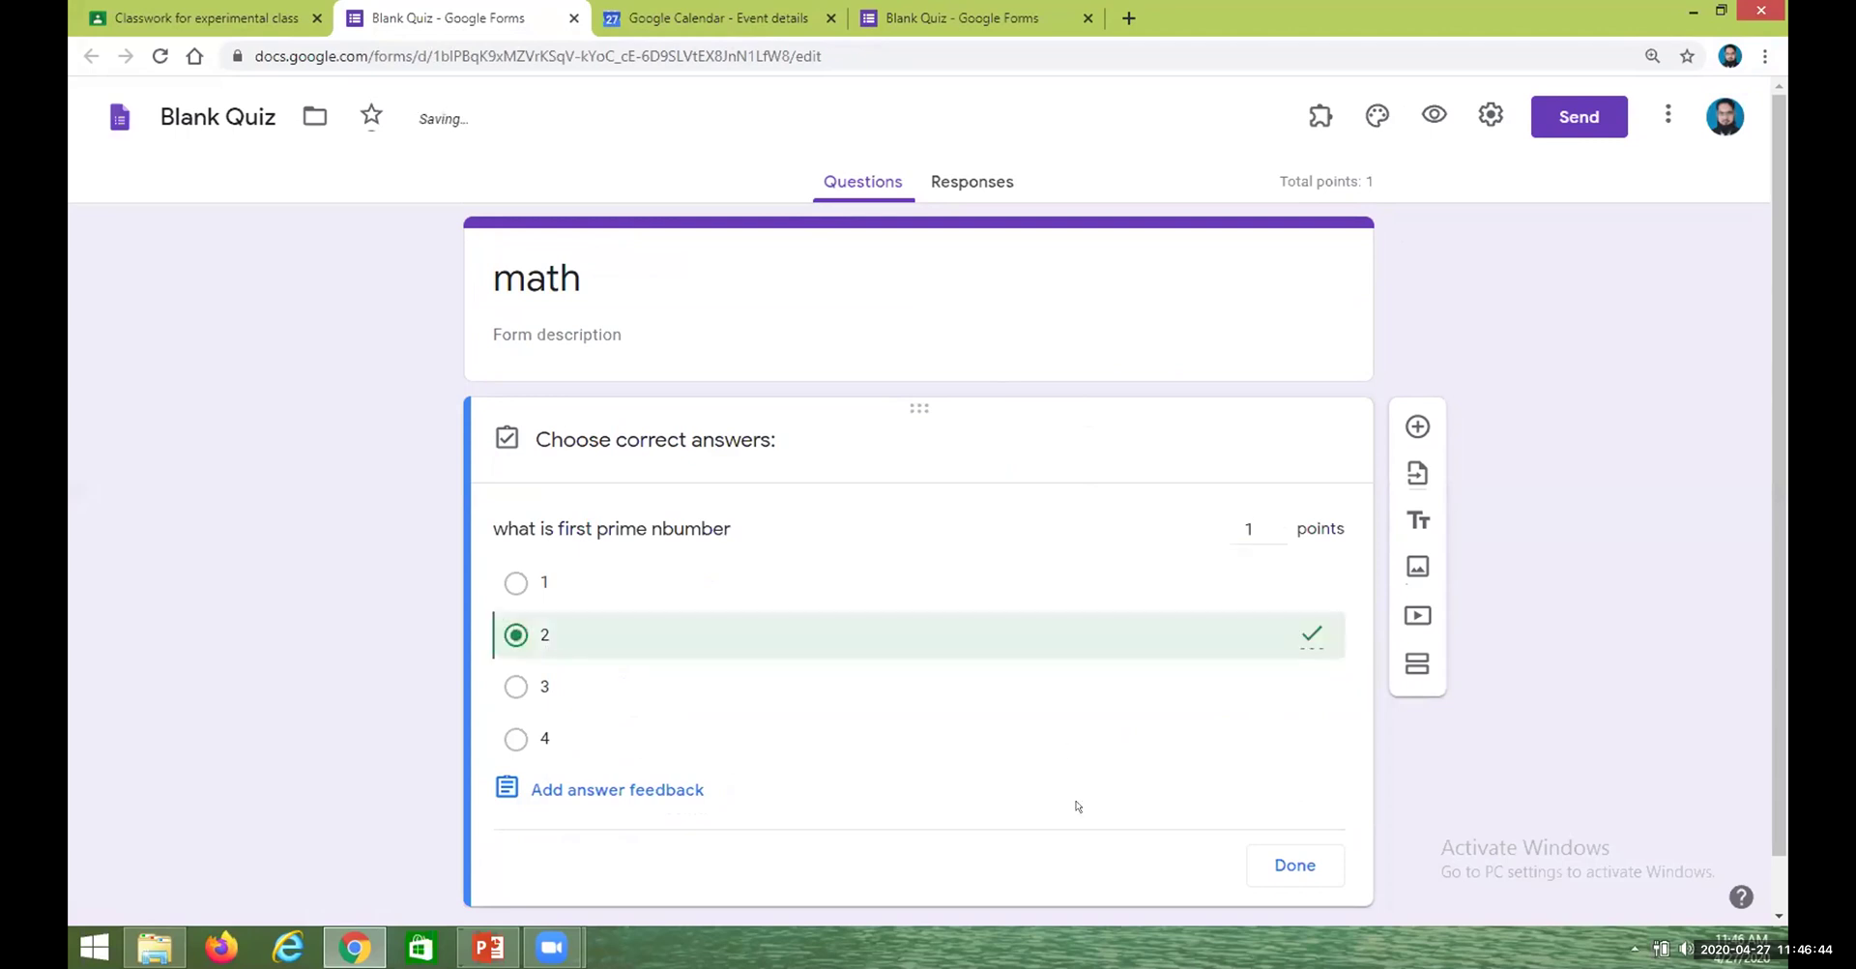
click(1290, 866)
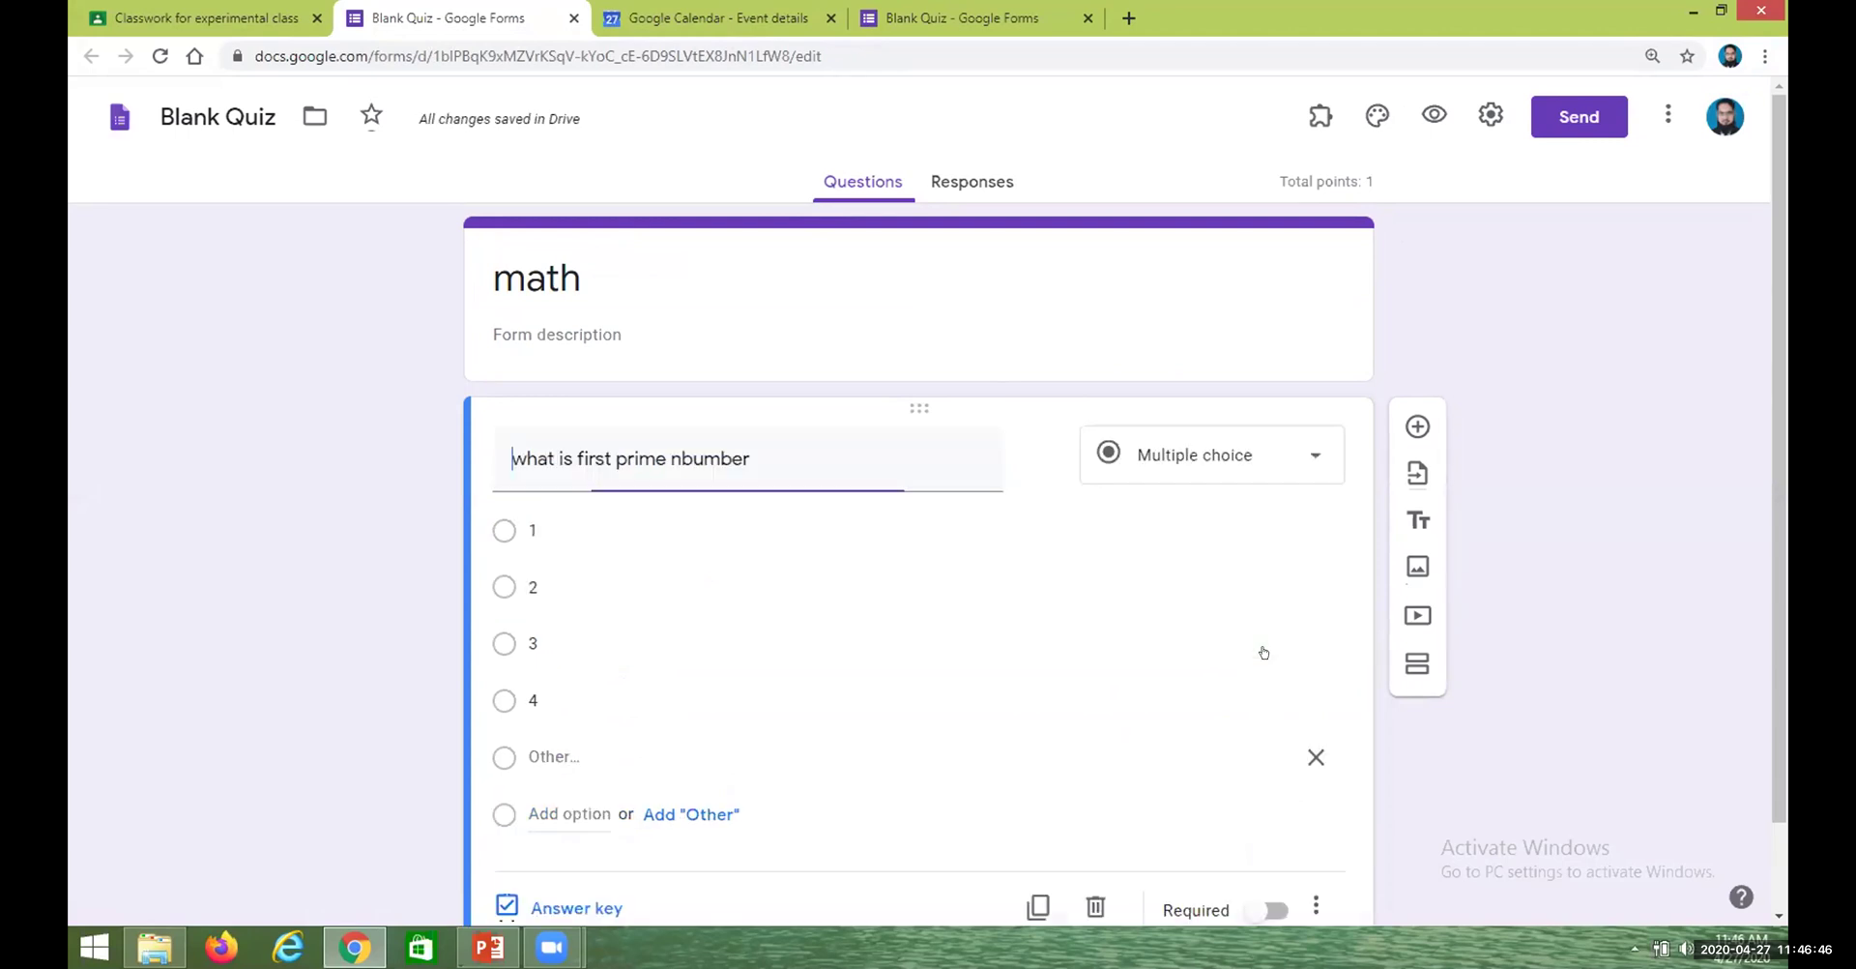
Add a second, blank multiple-choice question below the prime number question
click(1417, 426)
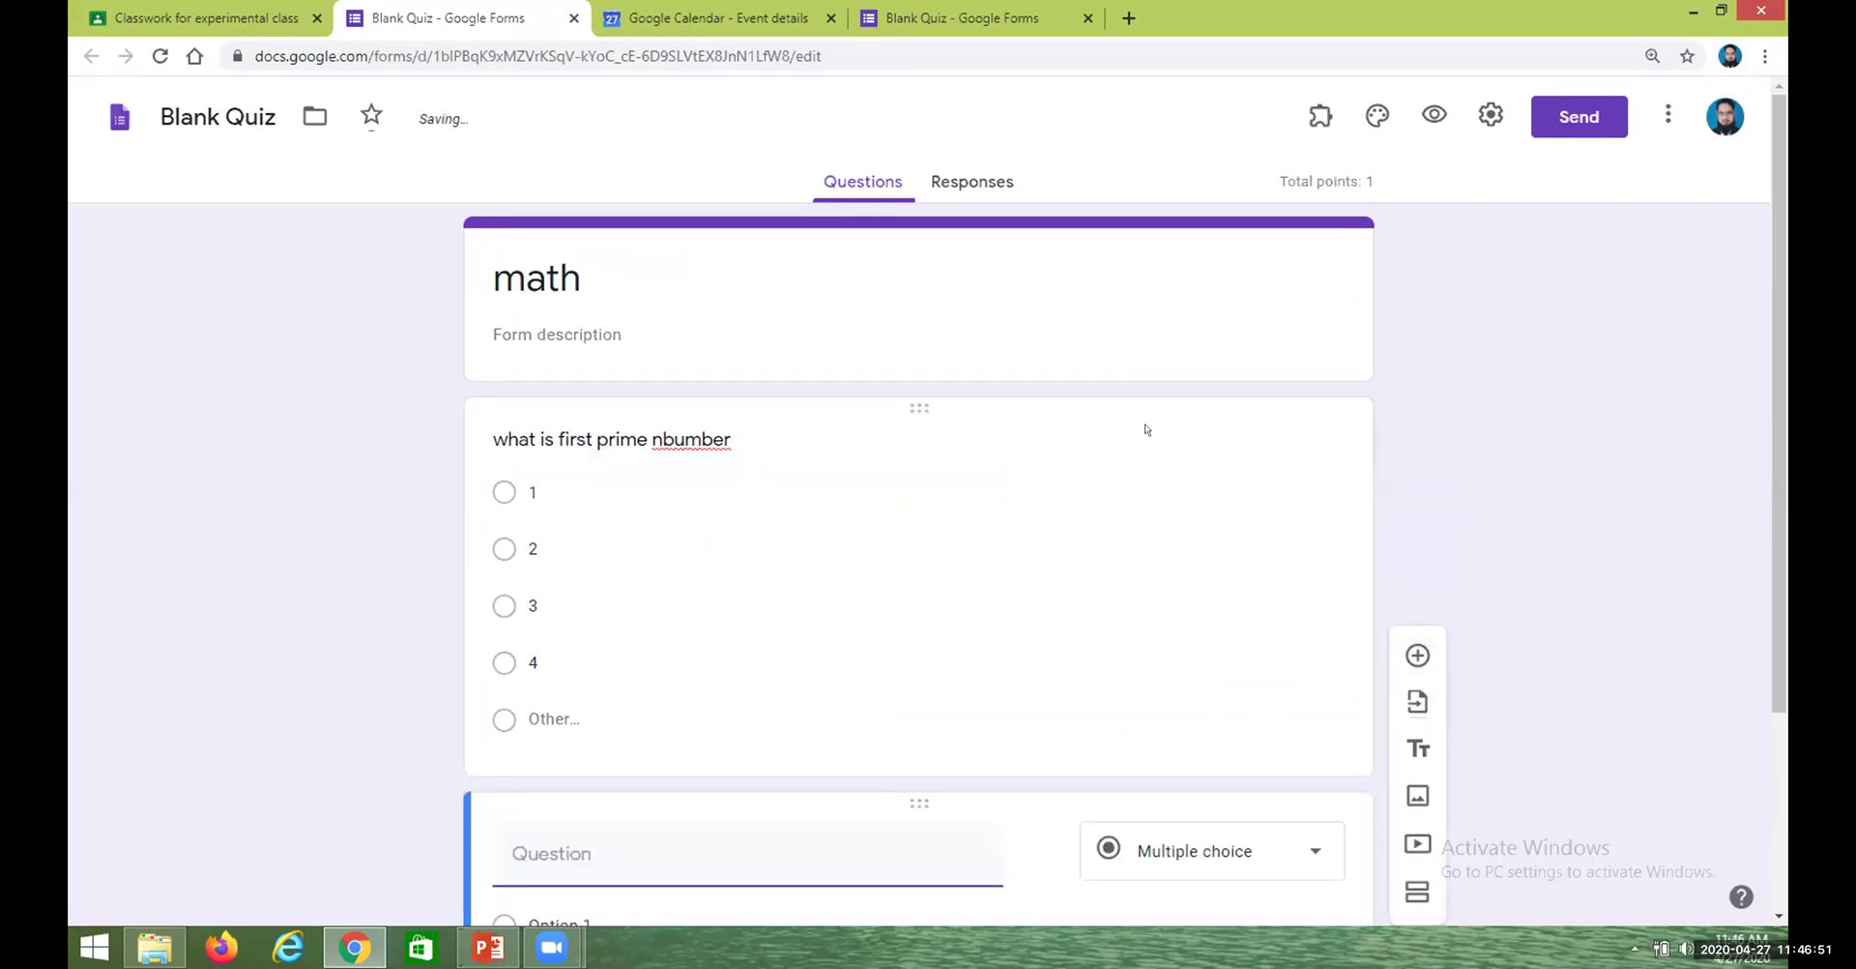
right_click(1297, 571)
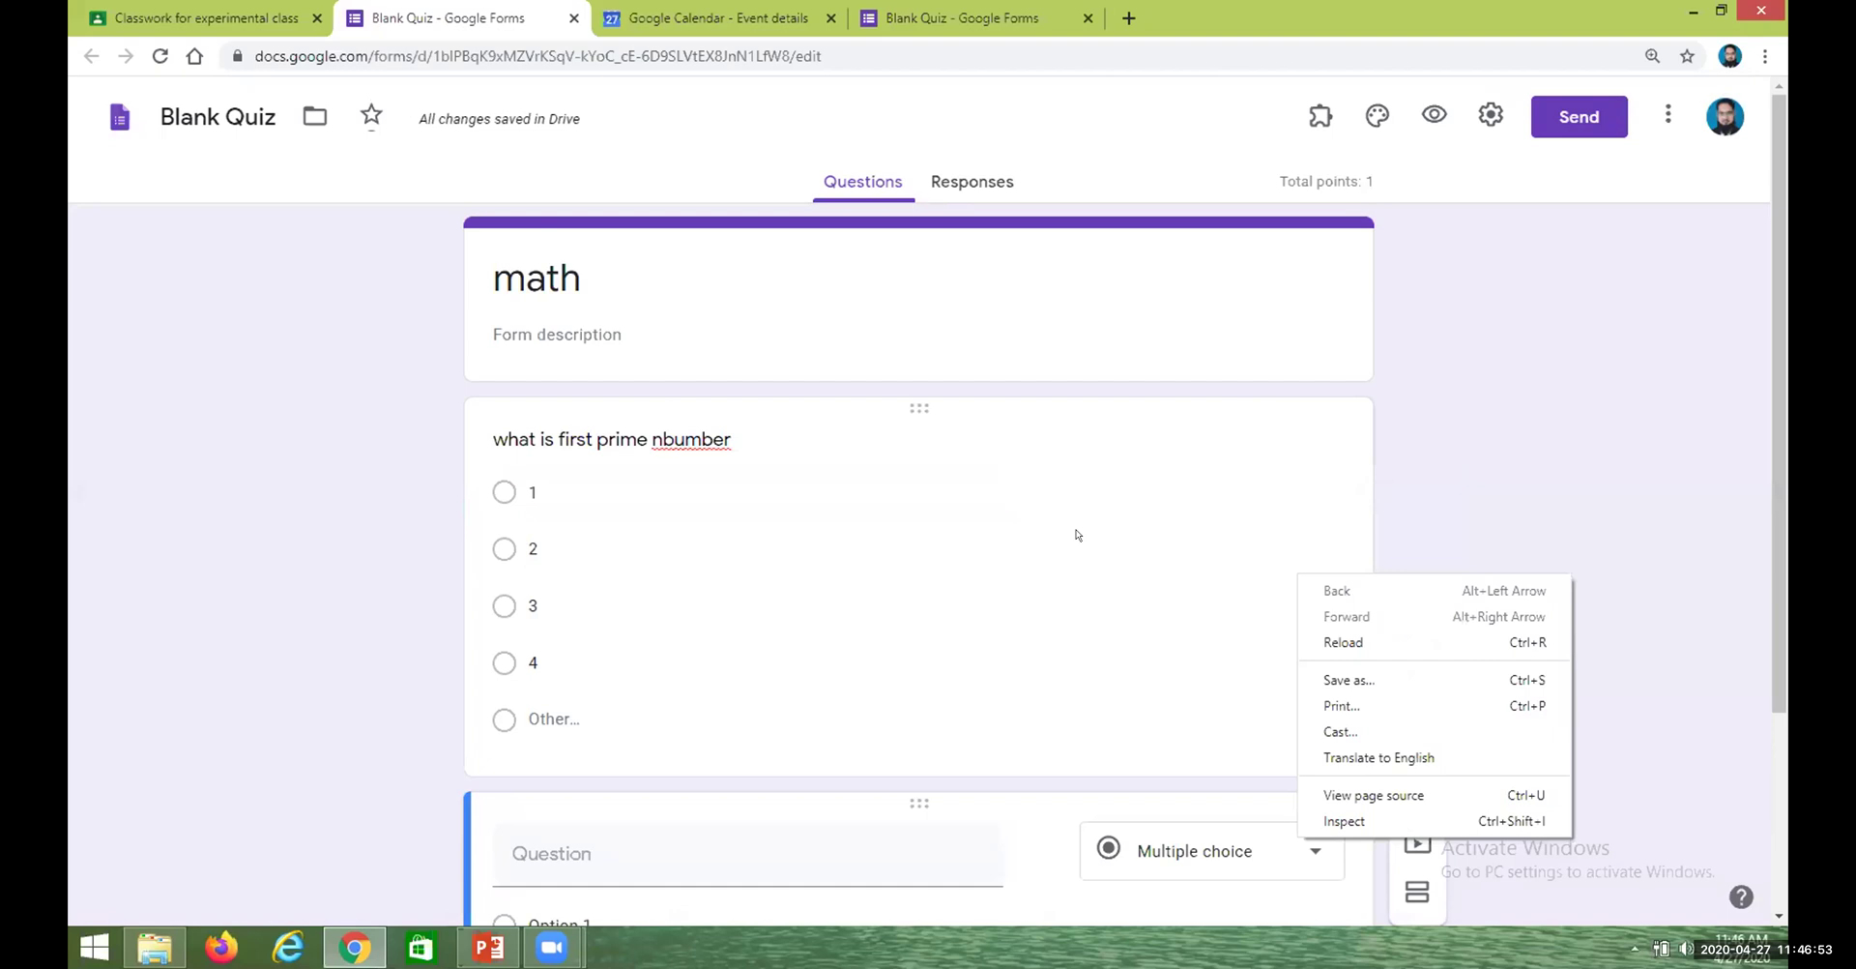
click(928, 419)
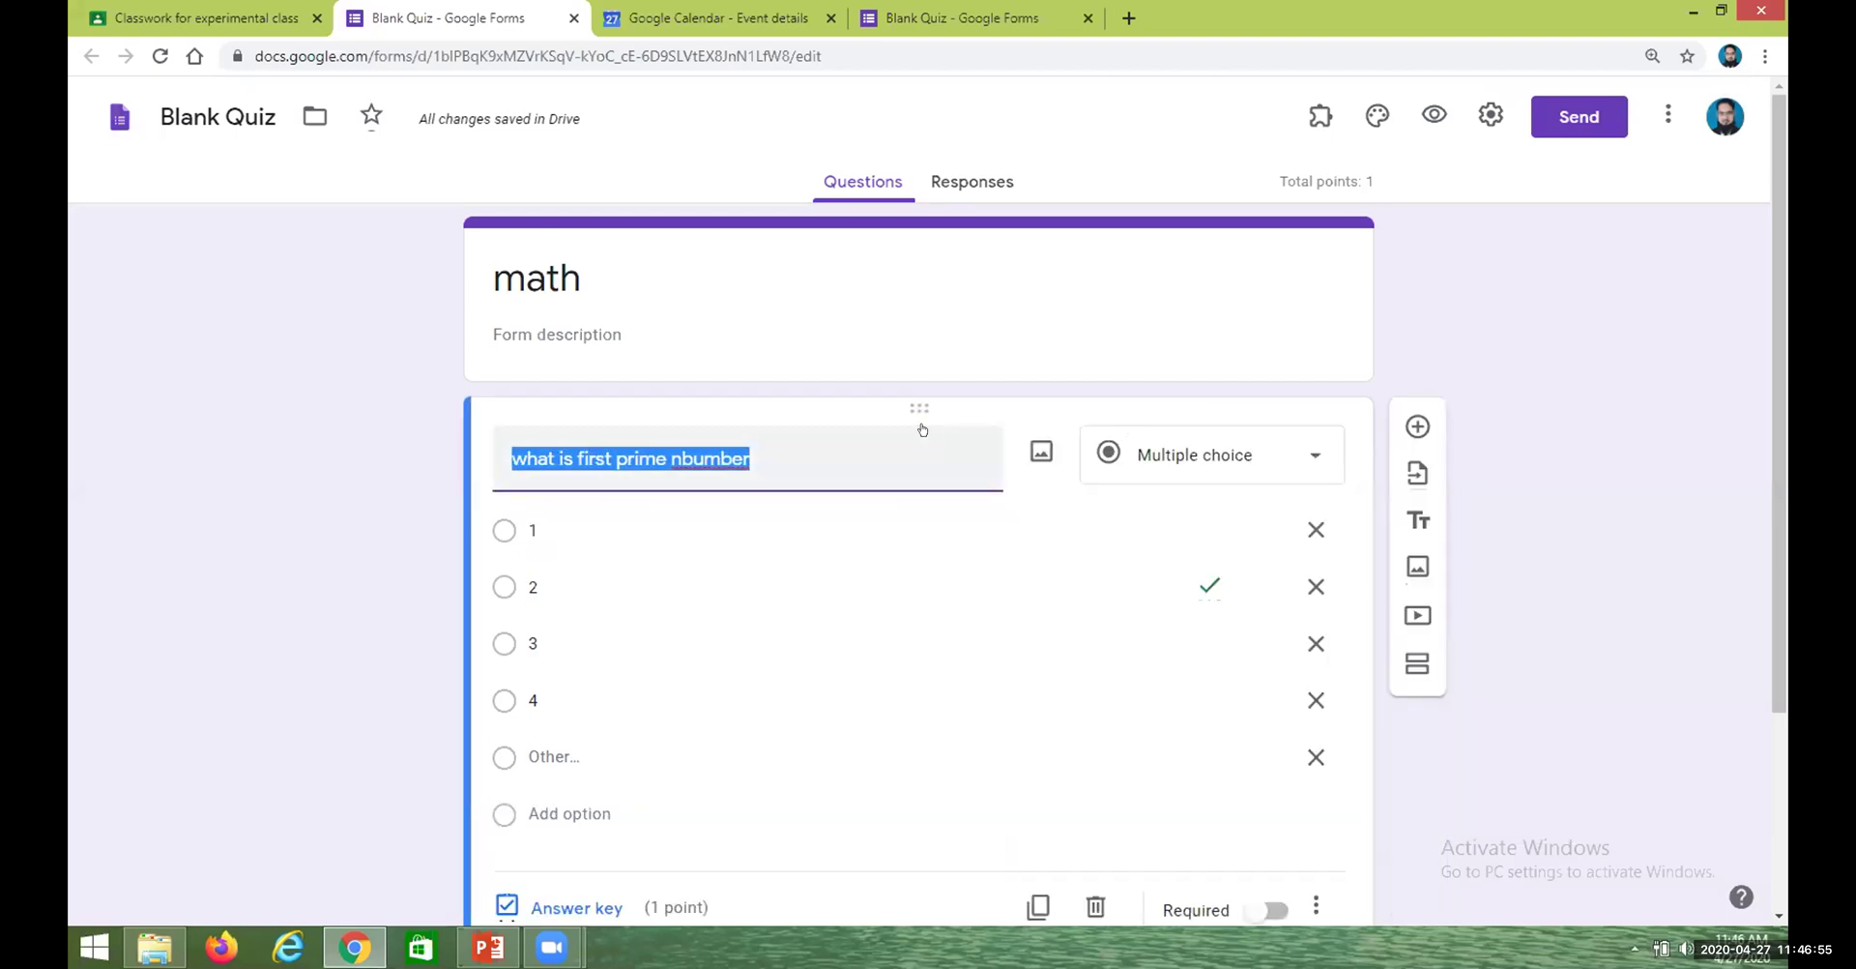
scroll(773, 739, down, 2)
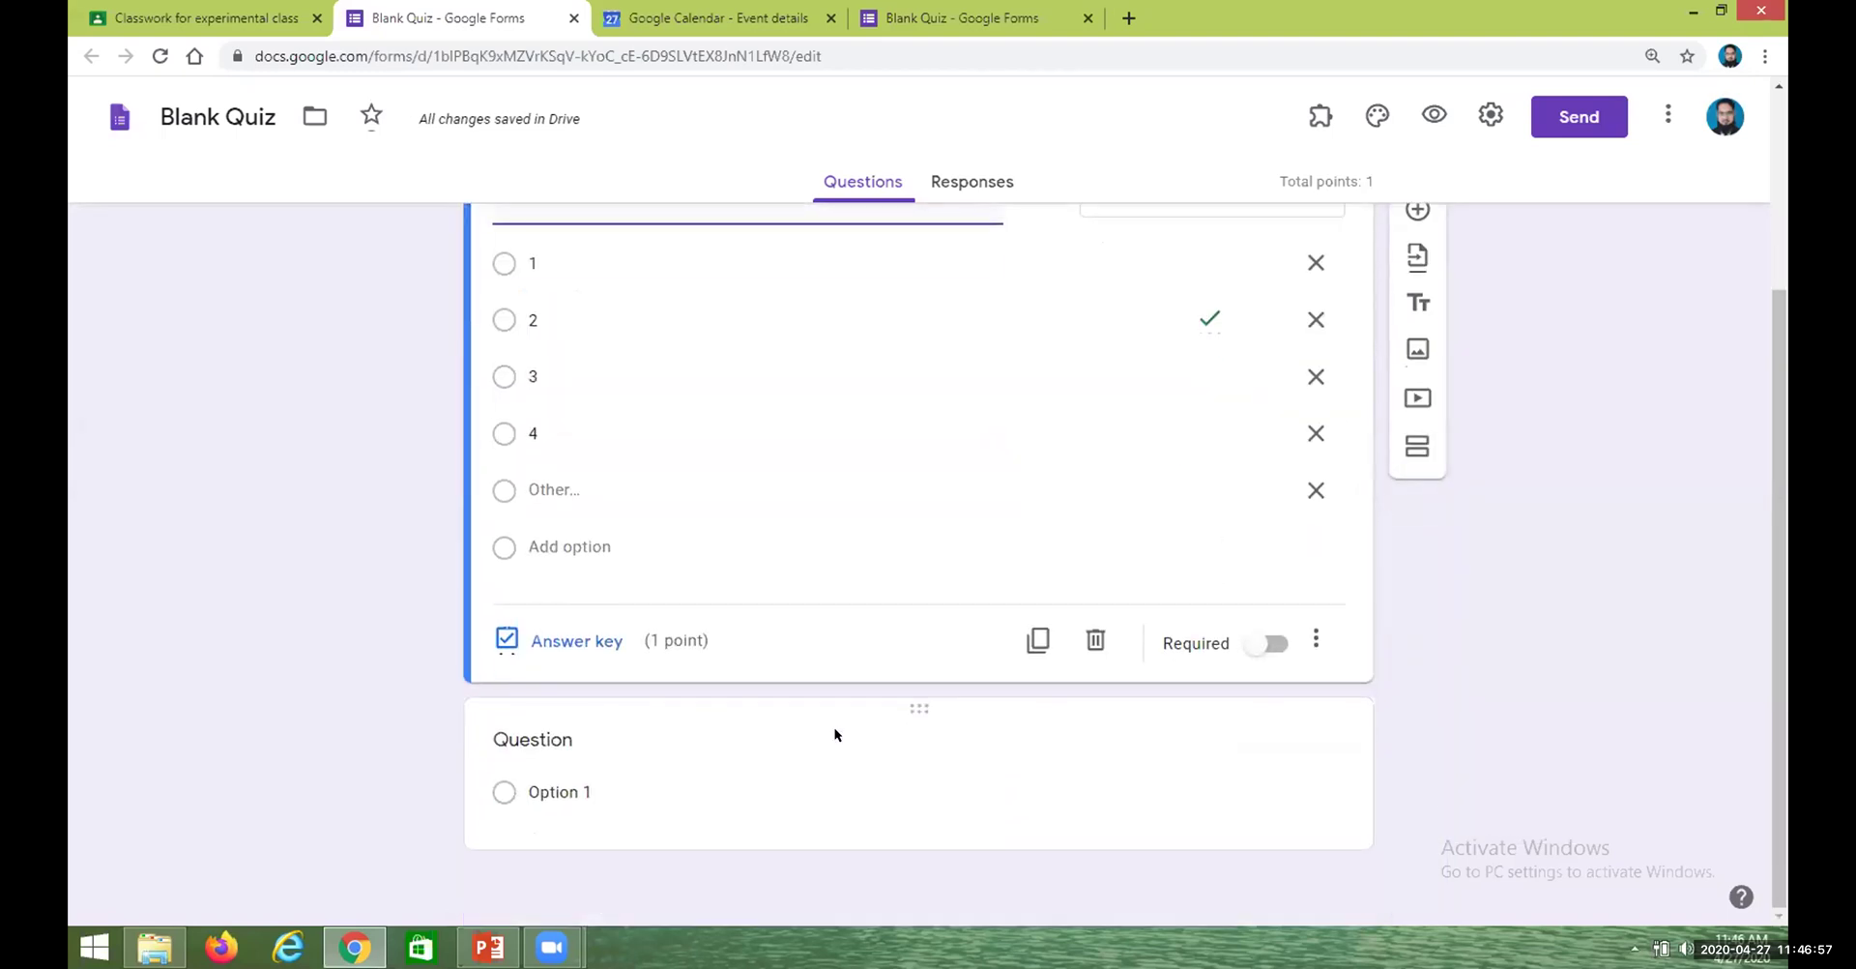
click(1248, 735)
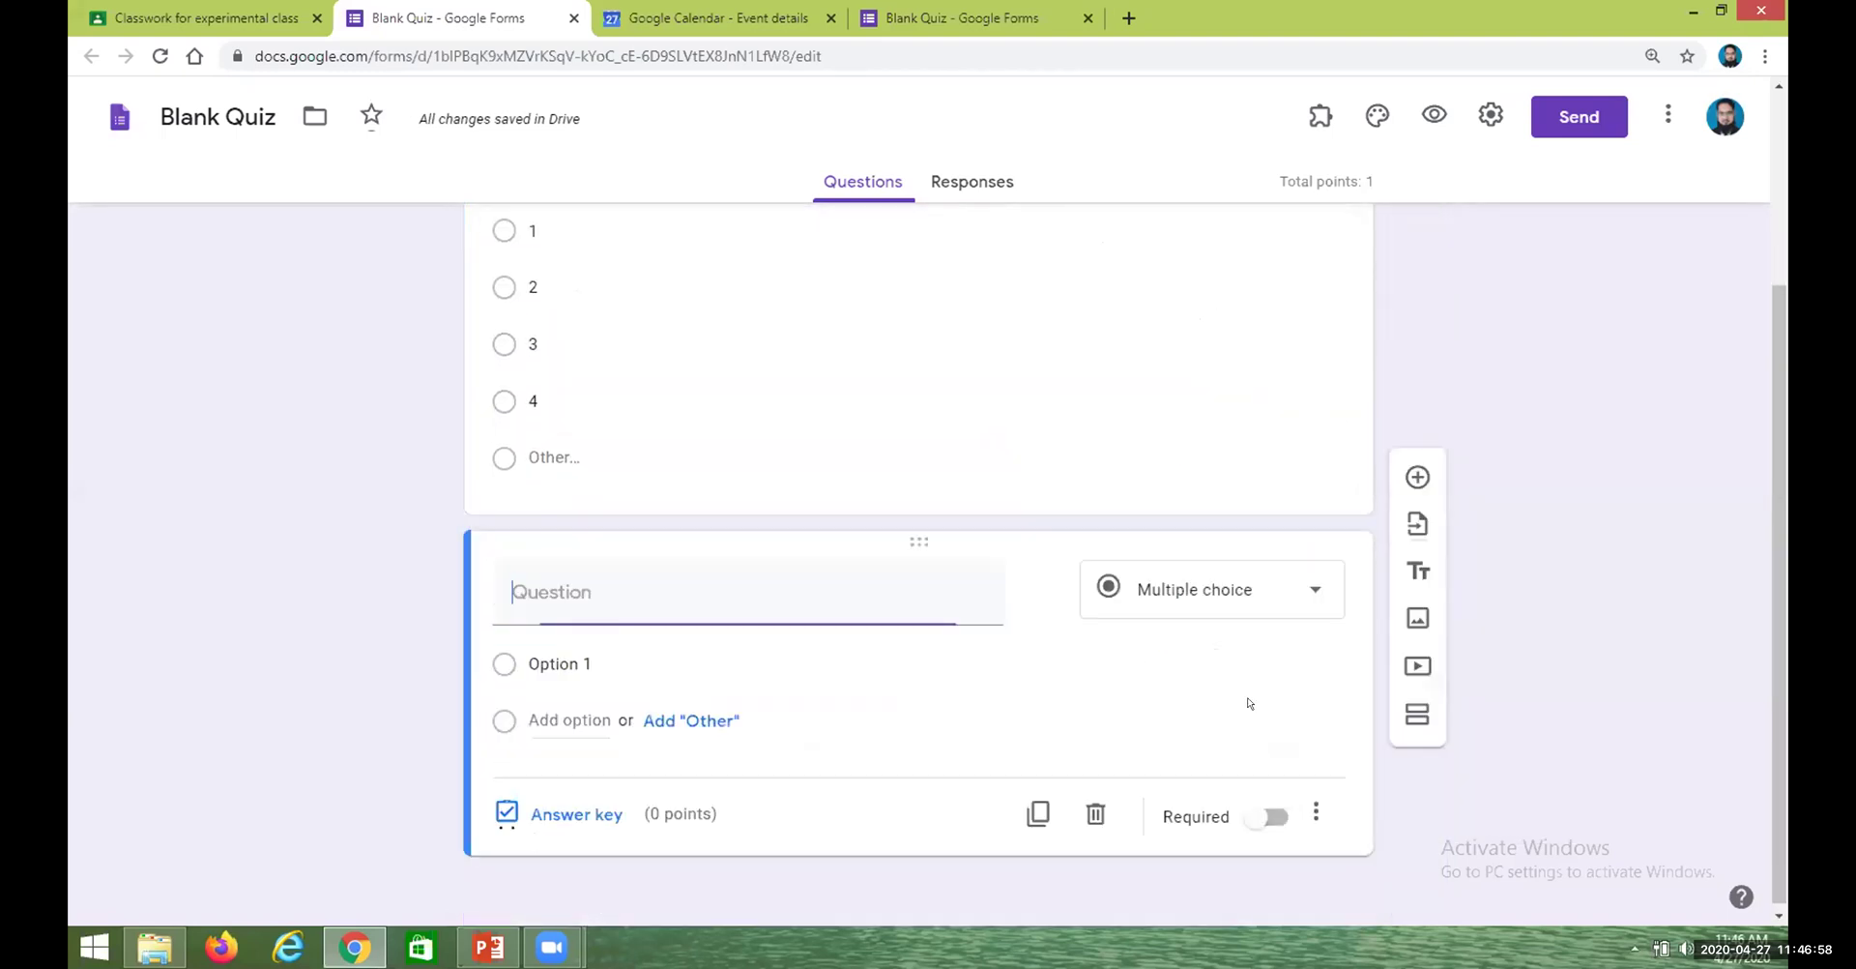
click(1313, 812)
click(1288, 585)
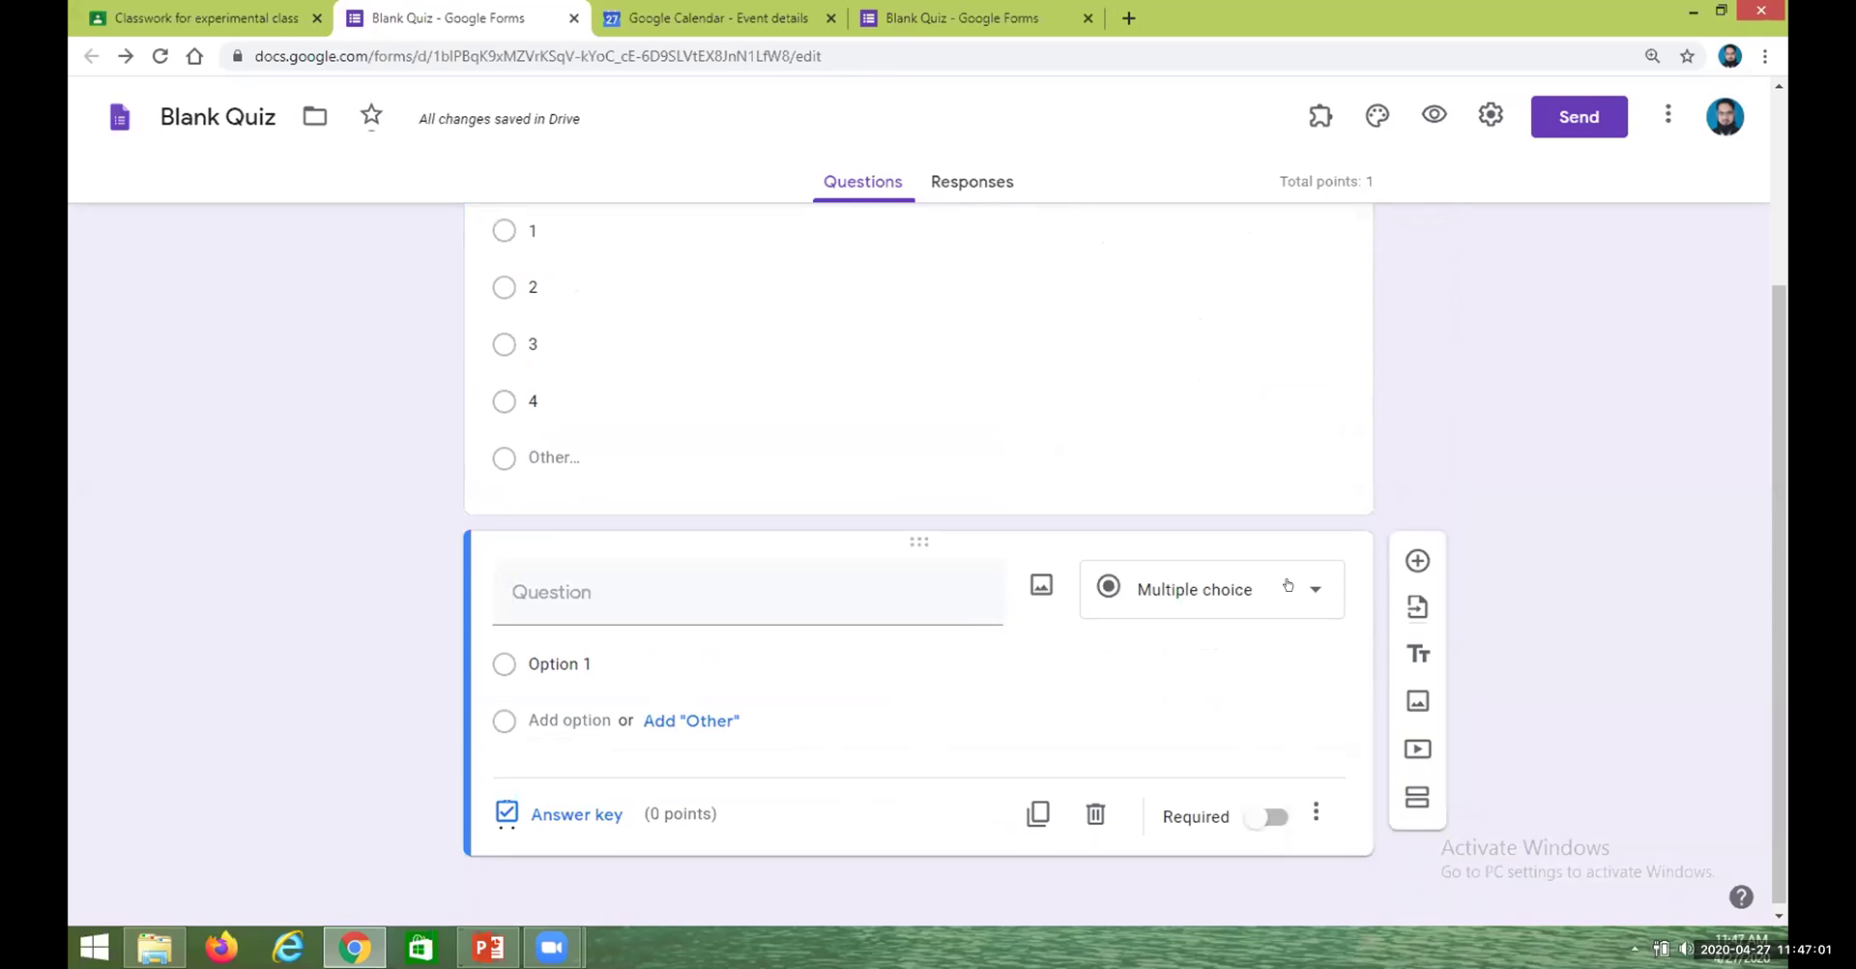
click(1288, 585)
click(1350, 408)
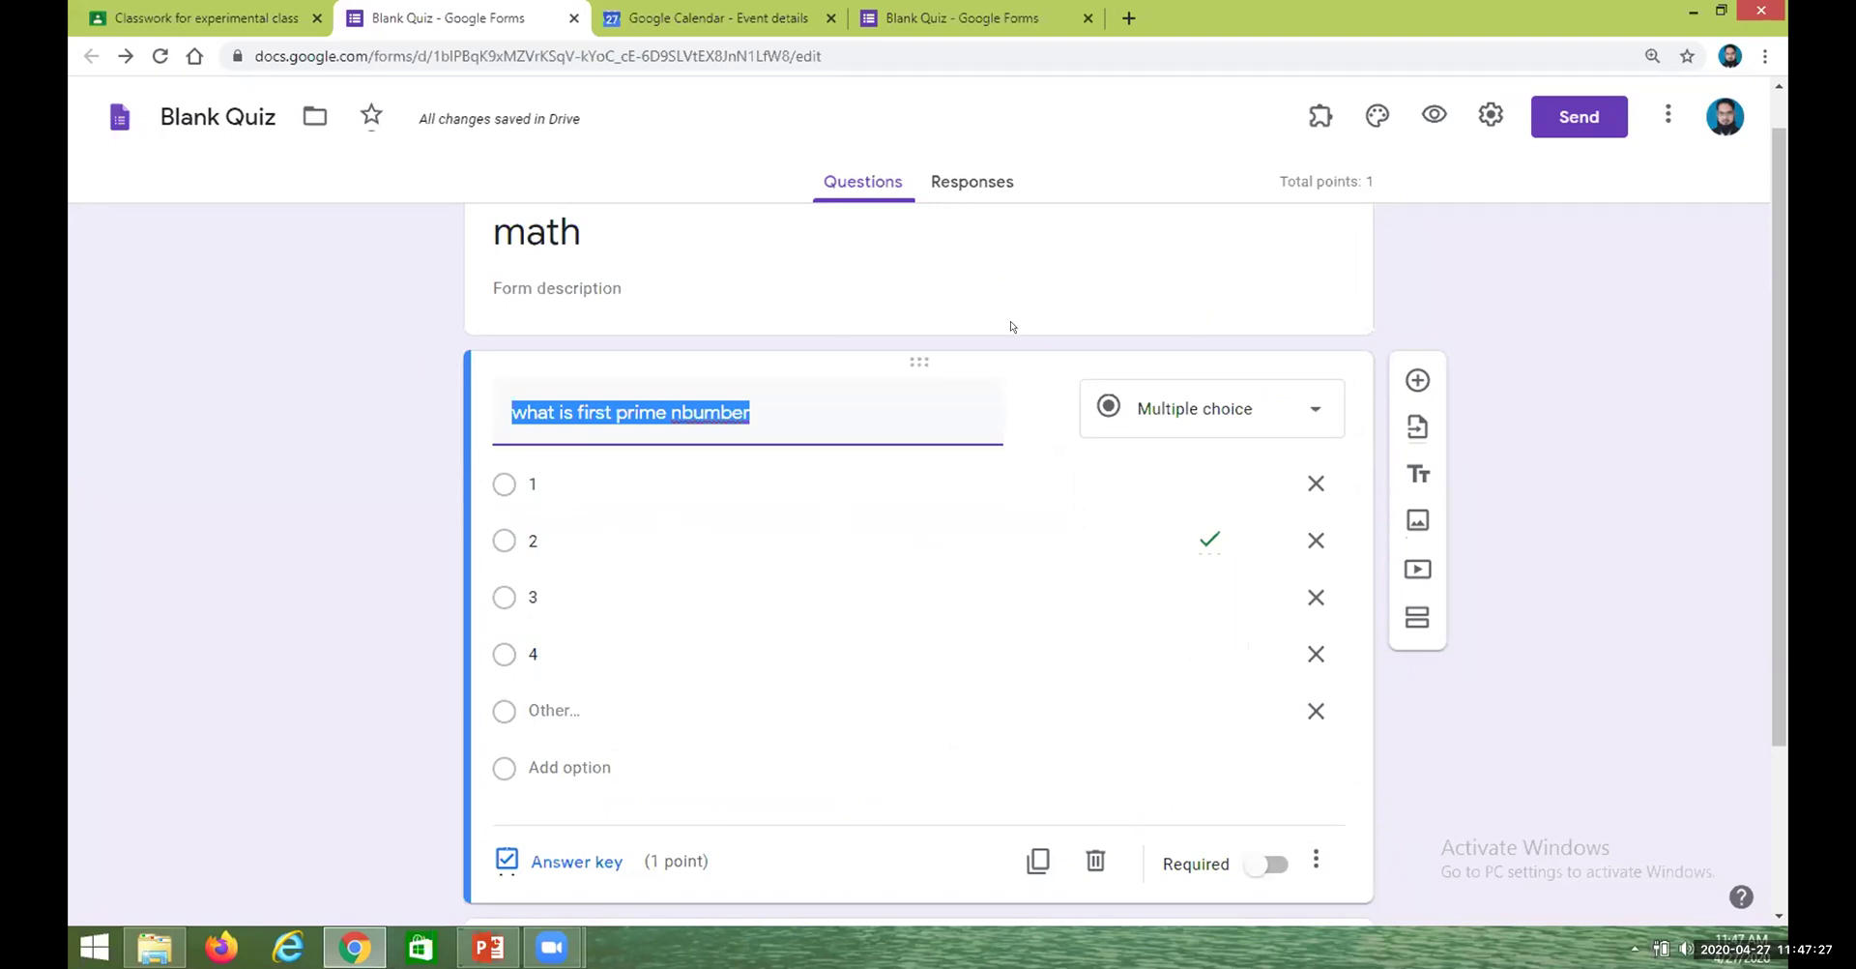
Open the formLimiter add-on's limit settings and choose a date and time limit with the due date 04/28/2020
click(1320, 115)
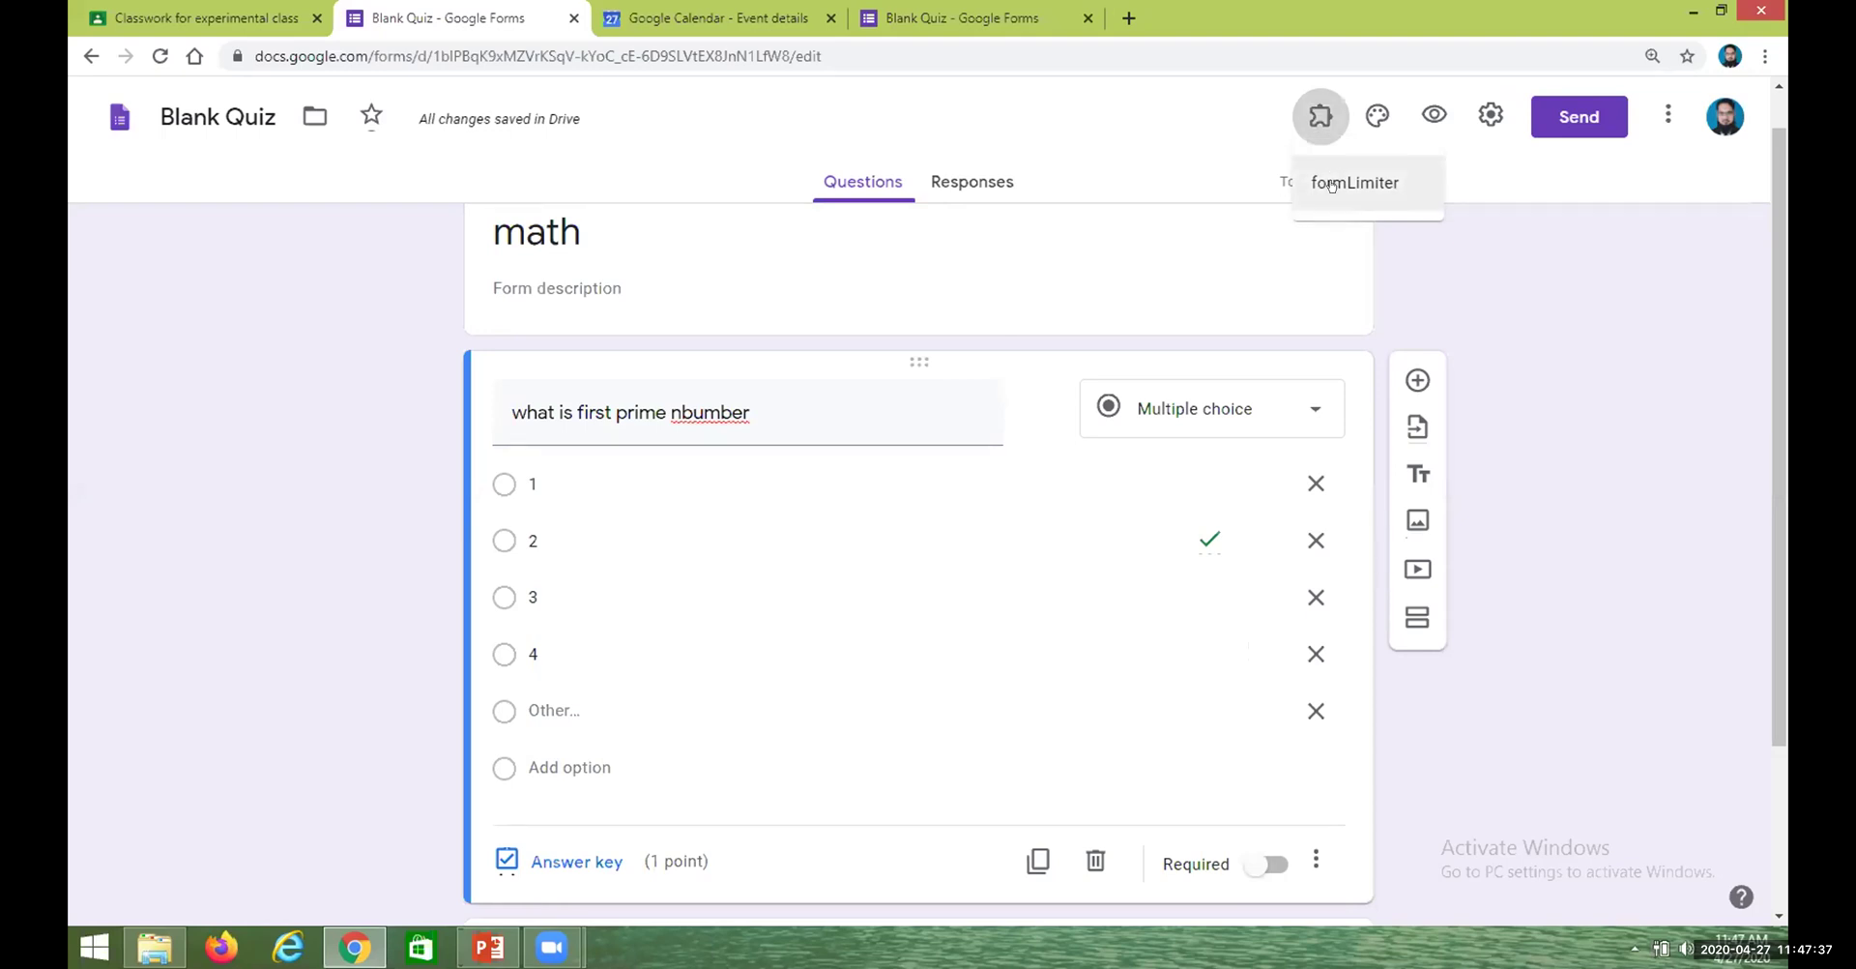
click(1332, 186)
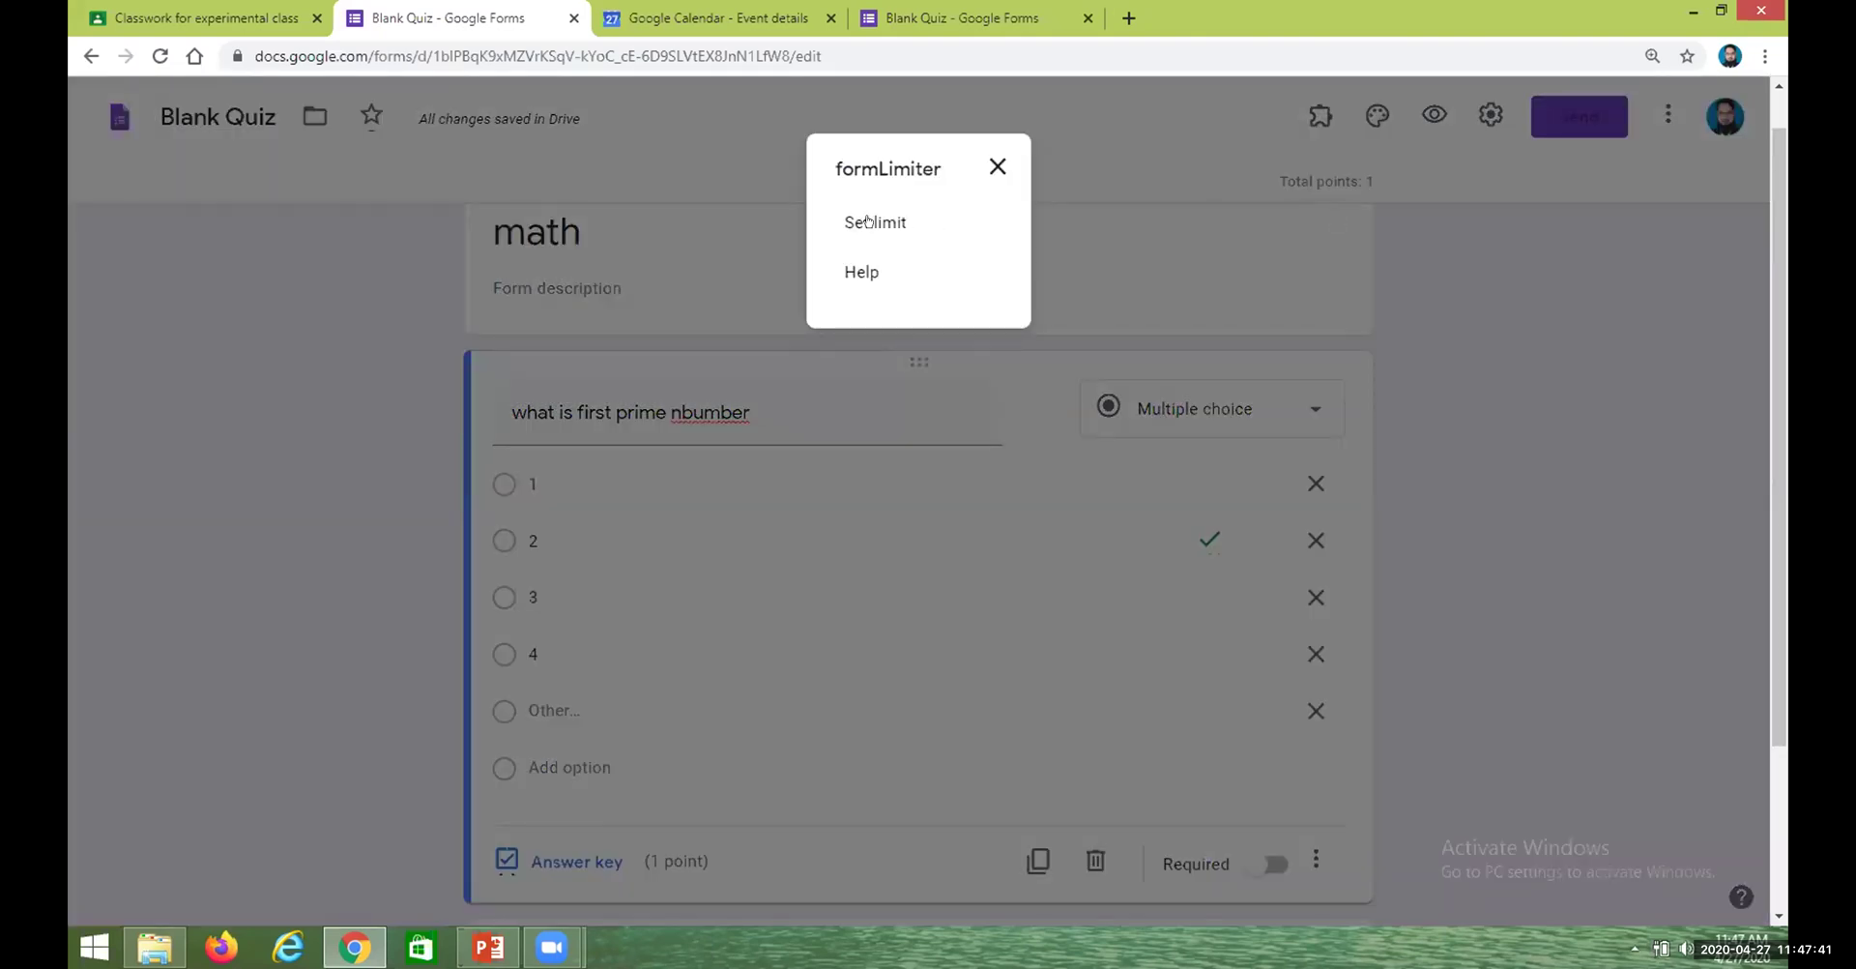
click(867, 221)
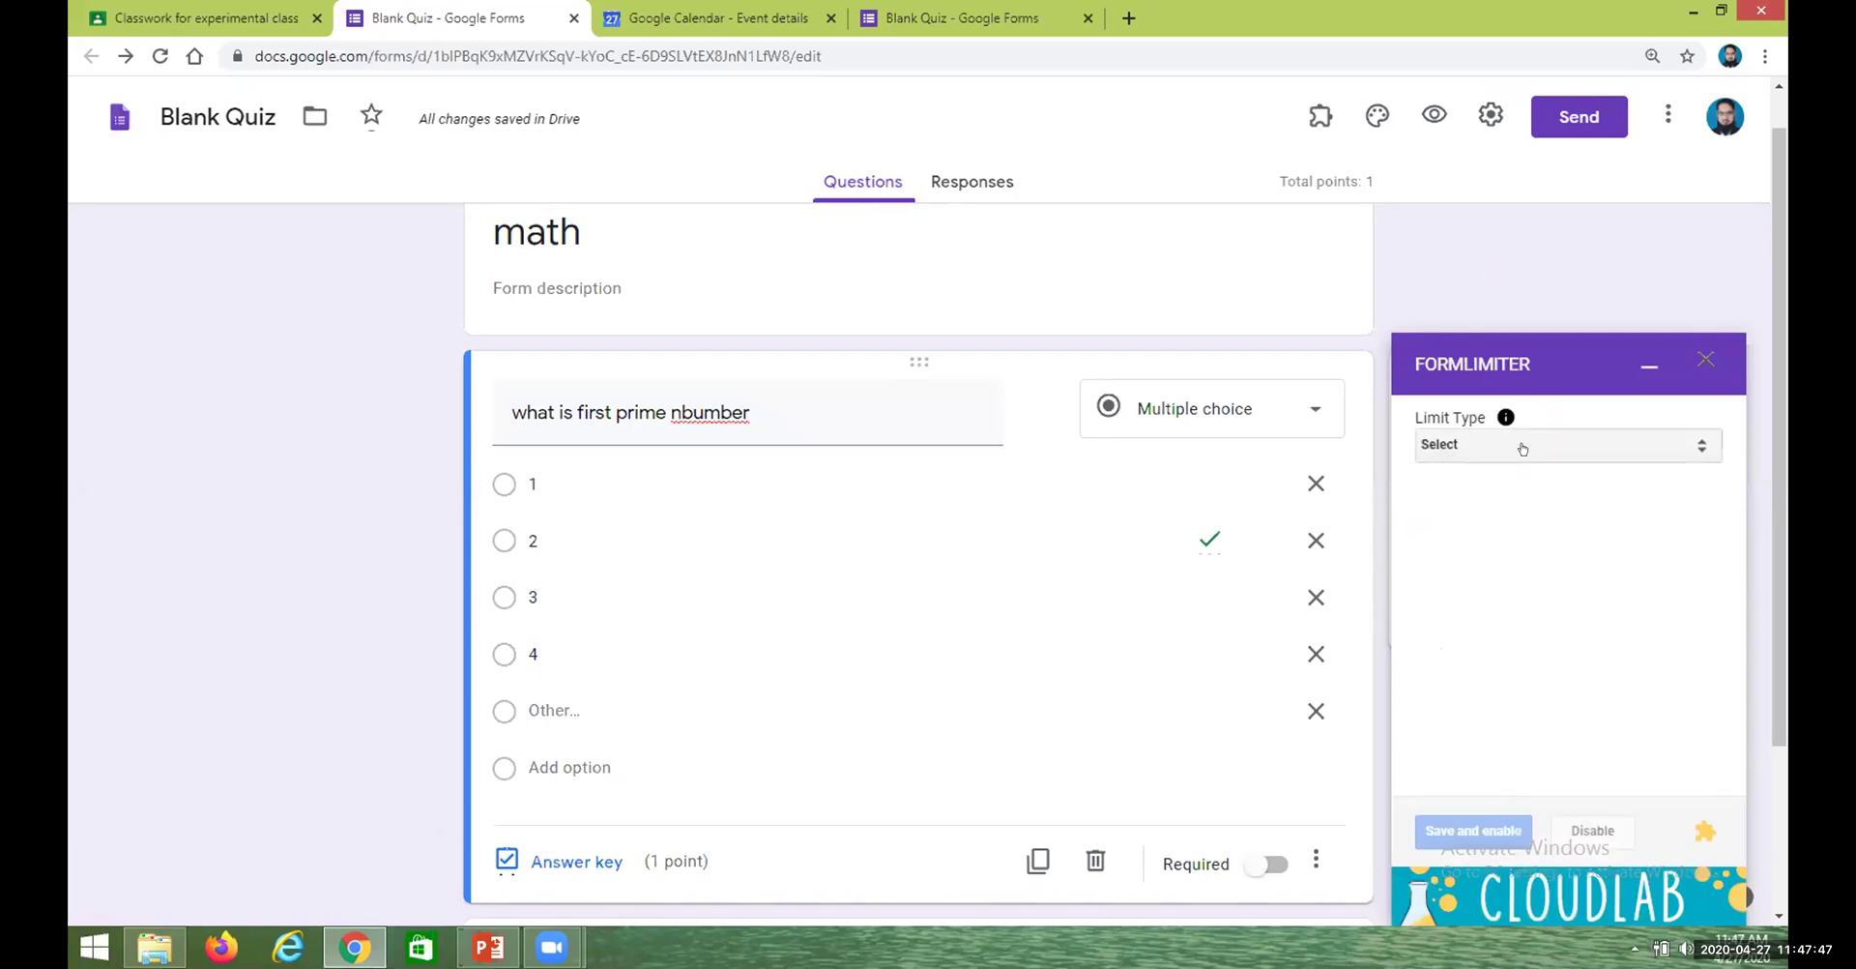
click(1523, 446)
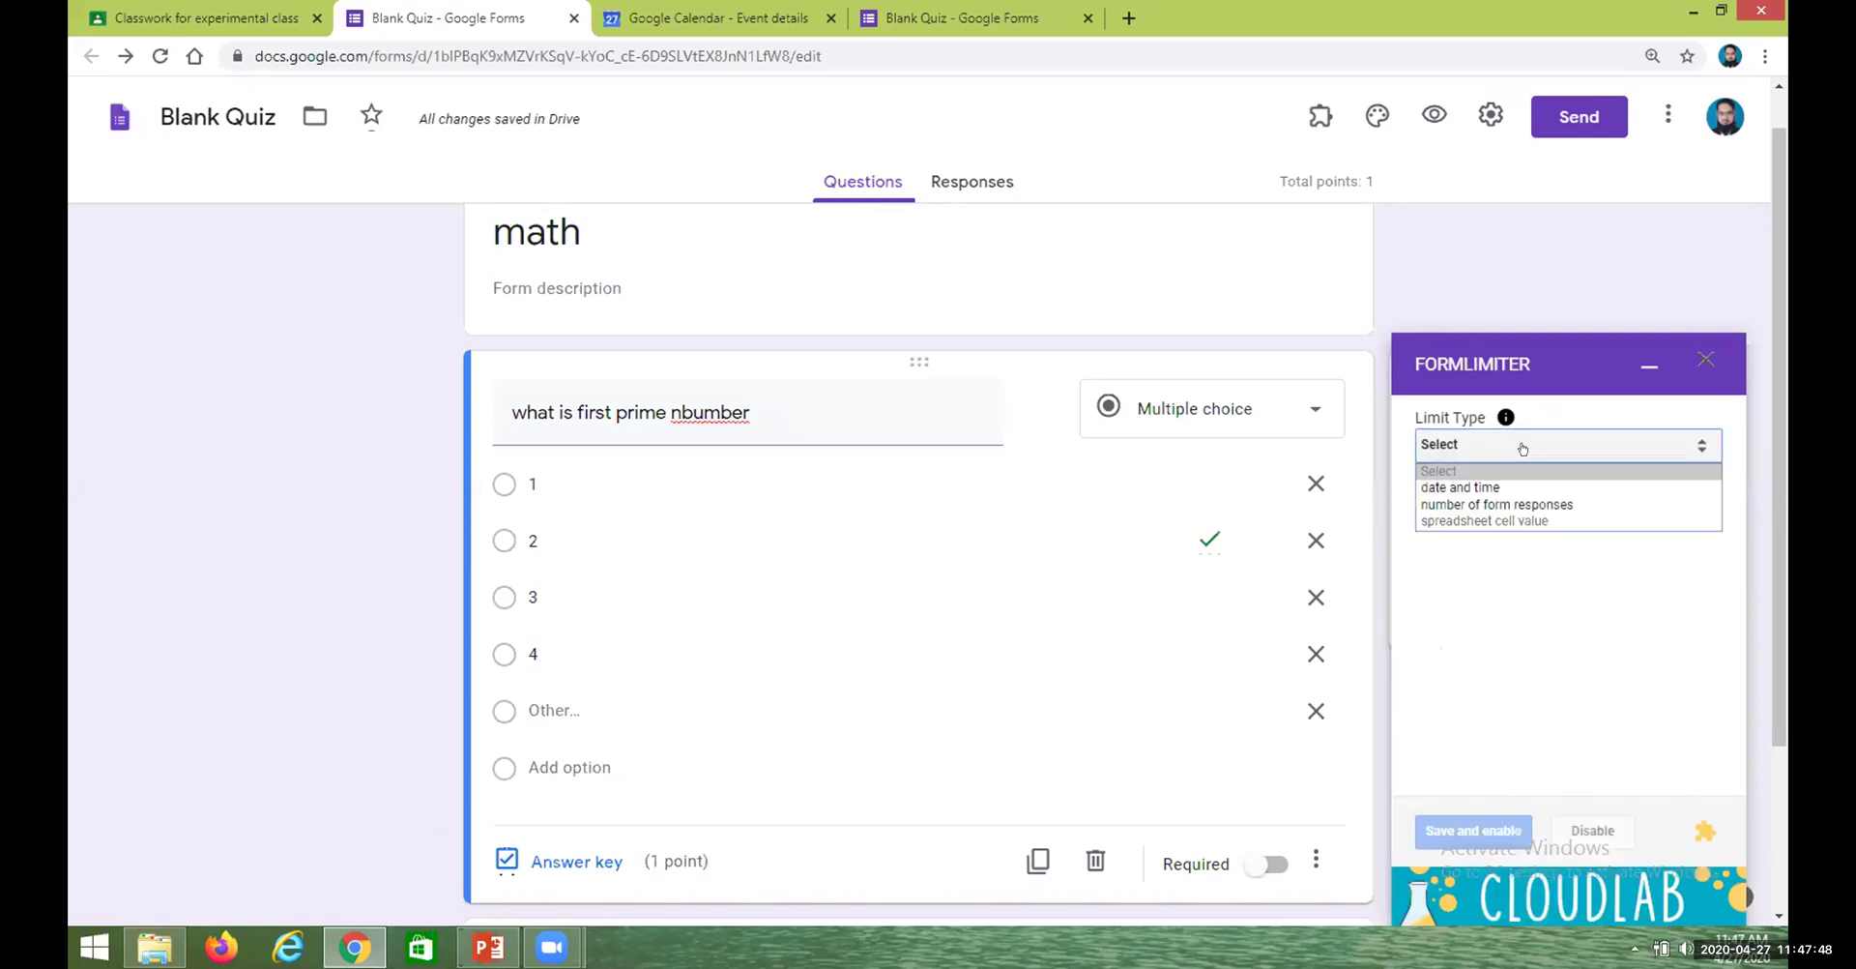
click(1472, 489)
click(1462, 547)
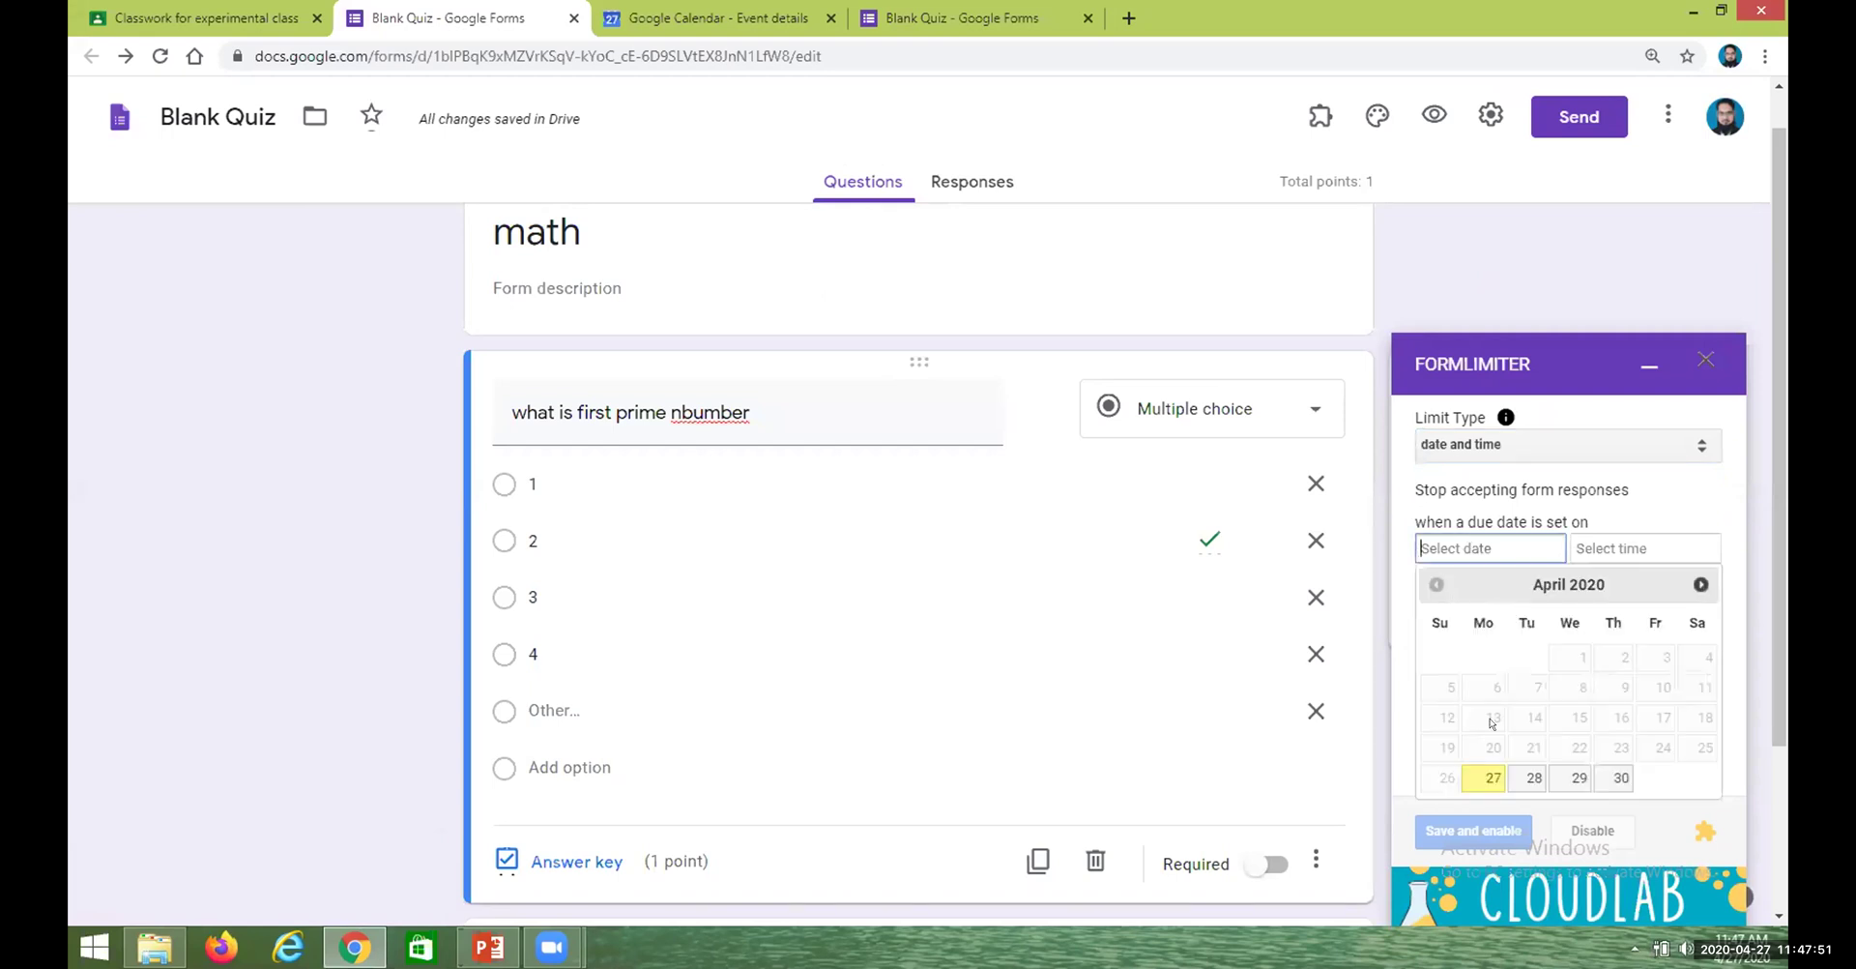
click(1513, 776)
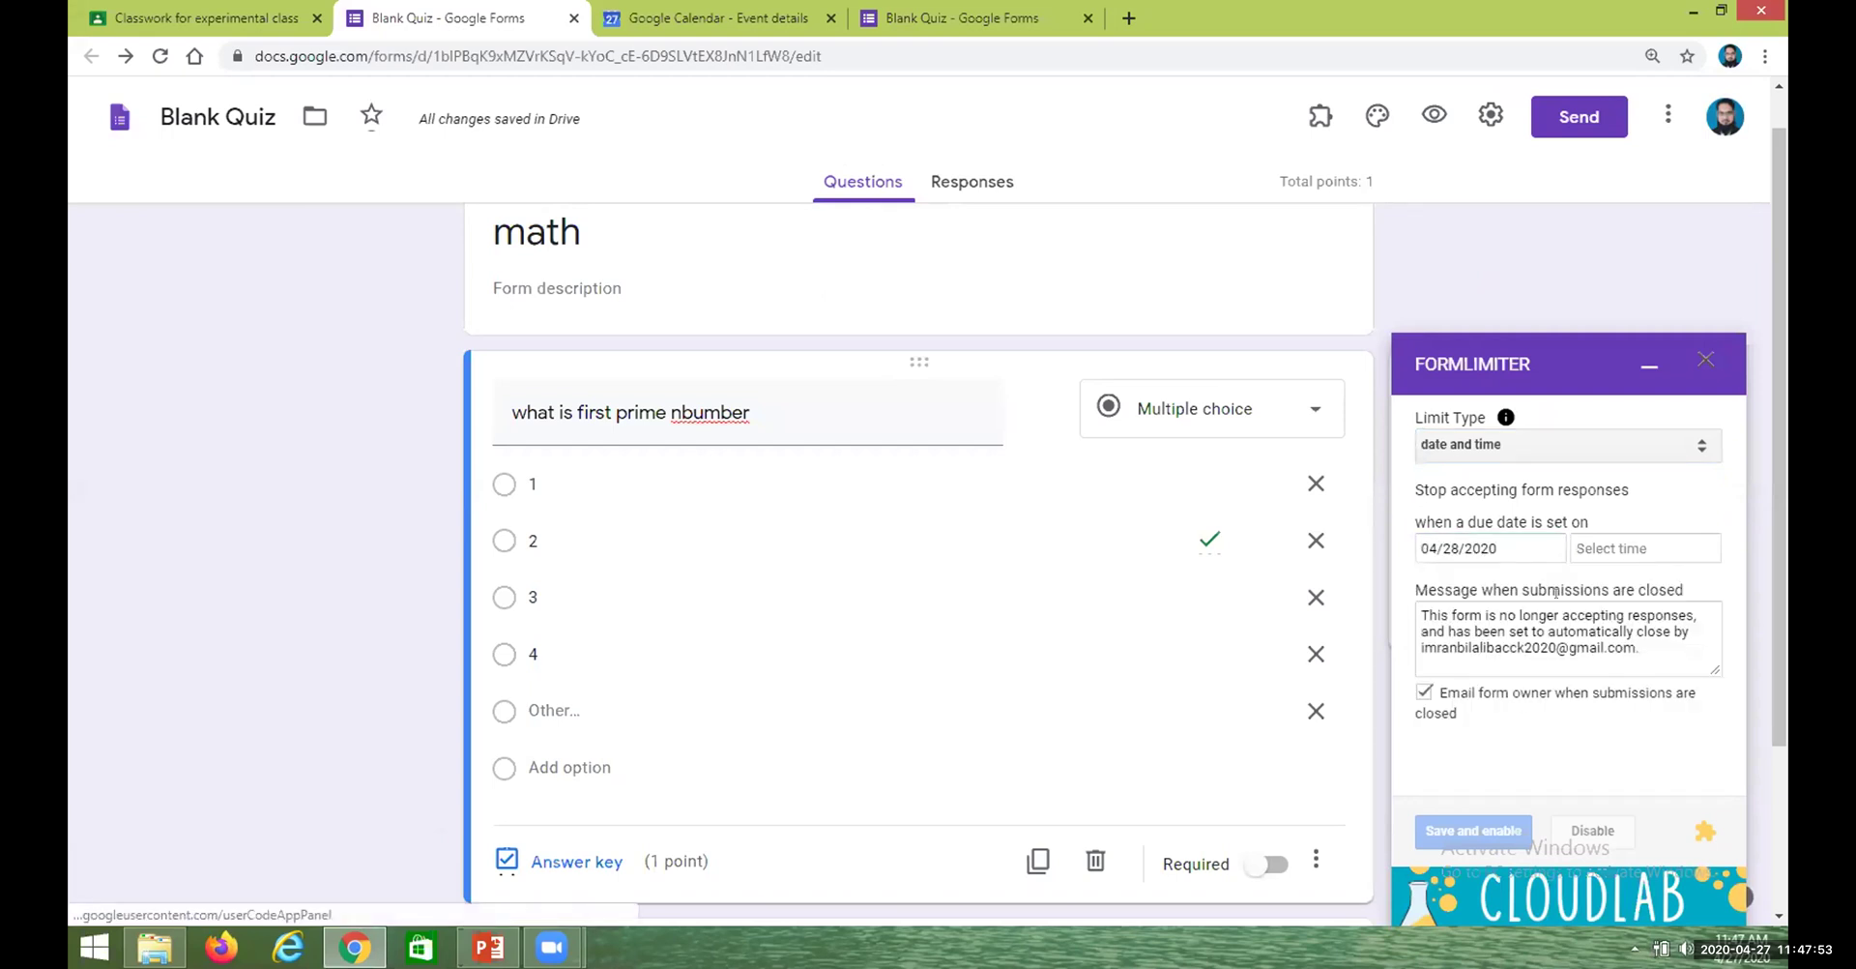
Set the formLimiter due time to 10:00 AM, save and enable the limit, and close the add-on
click(1597, 548)
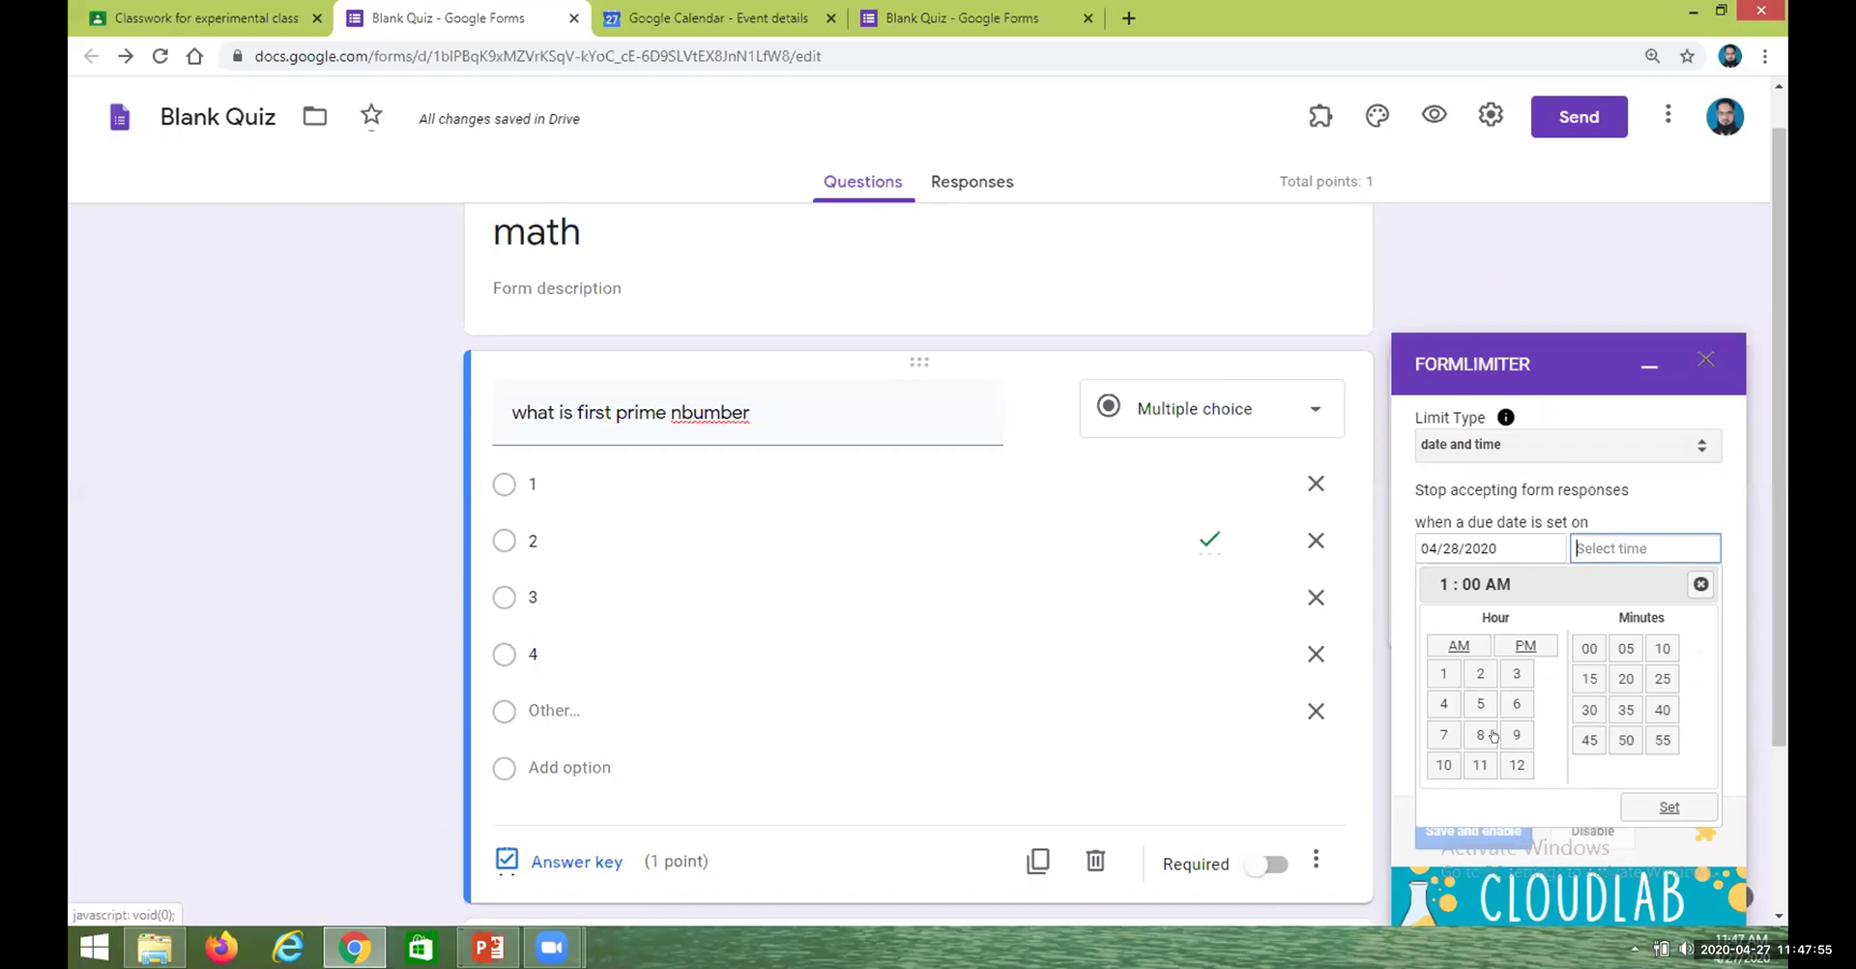
click(1438, 761)
click(1440, 763)
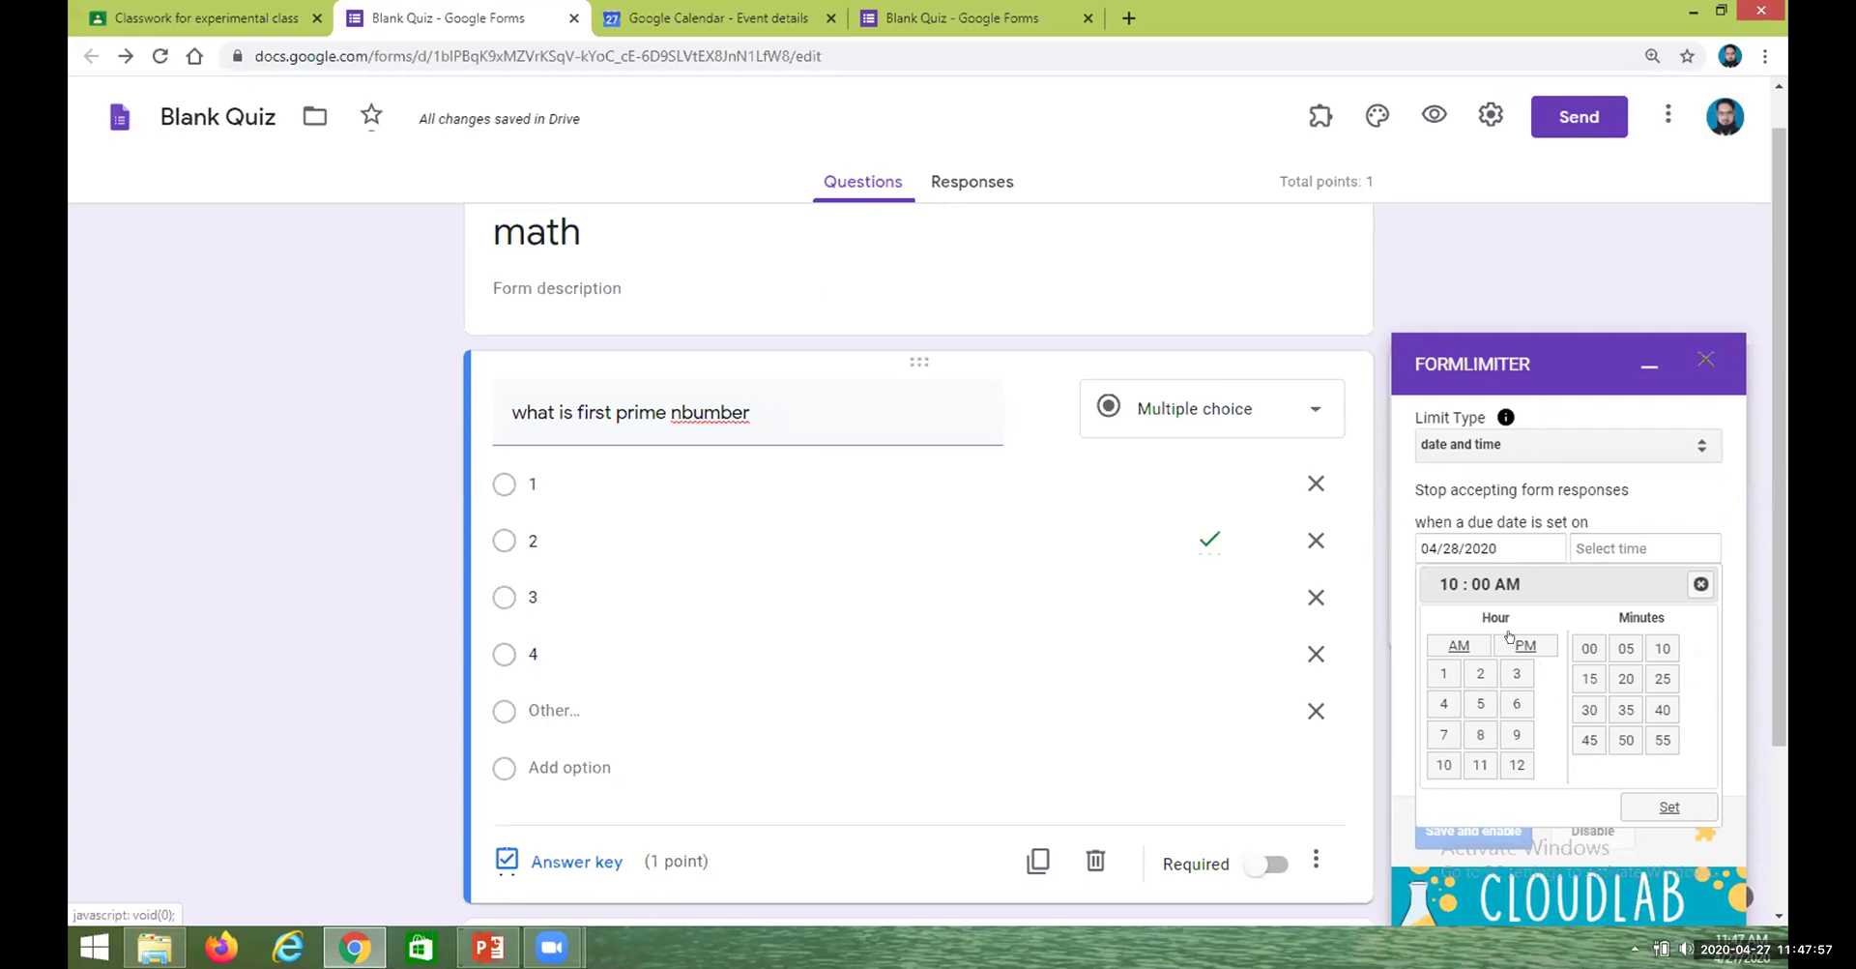
click(1512, 640)
click(1469, 638)
click(1661, 808)
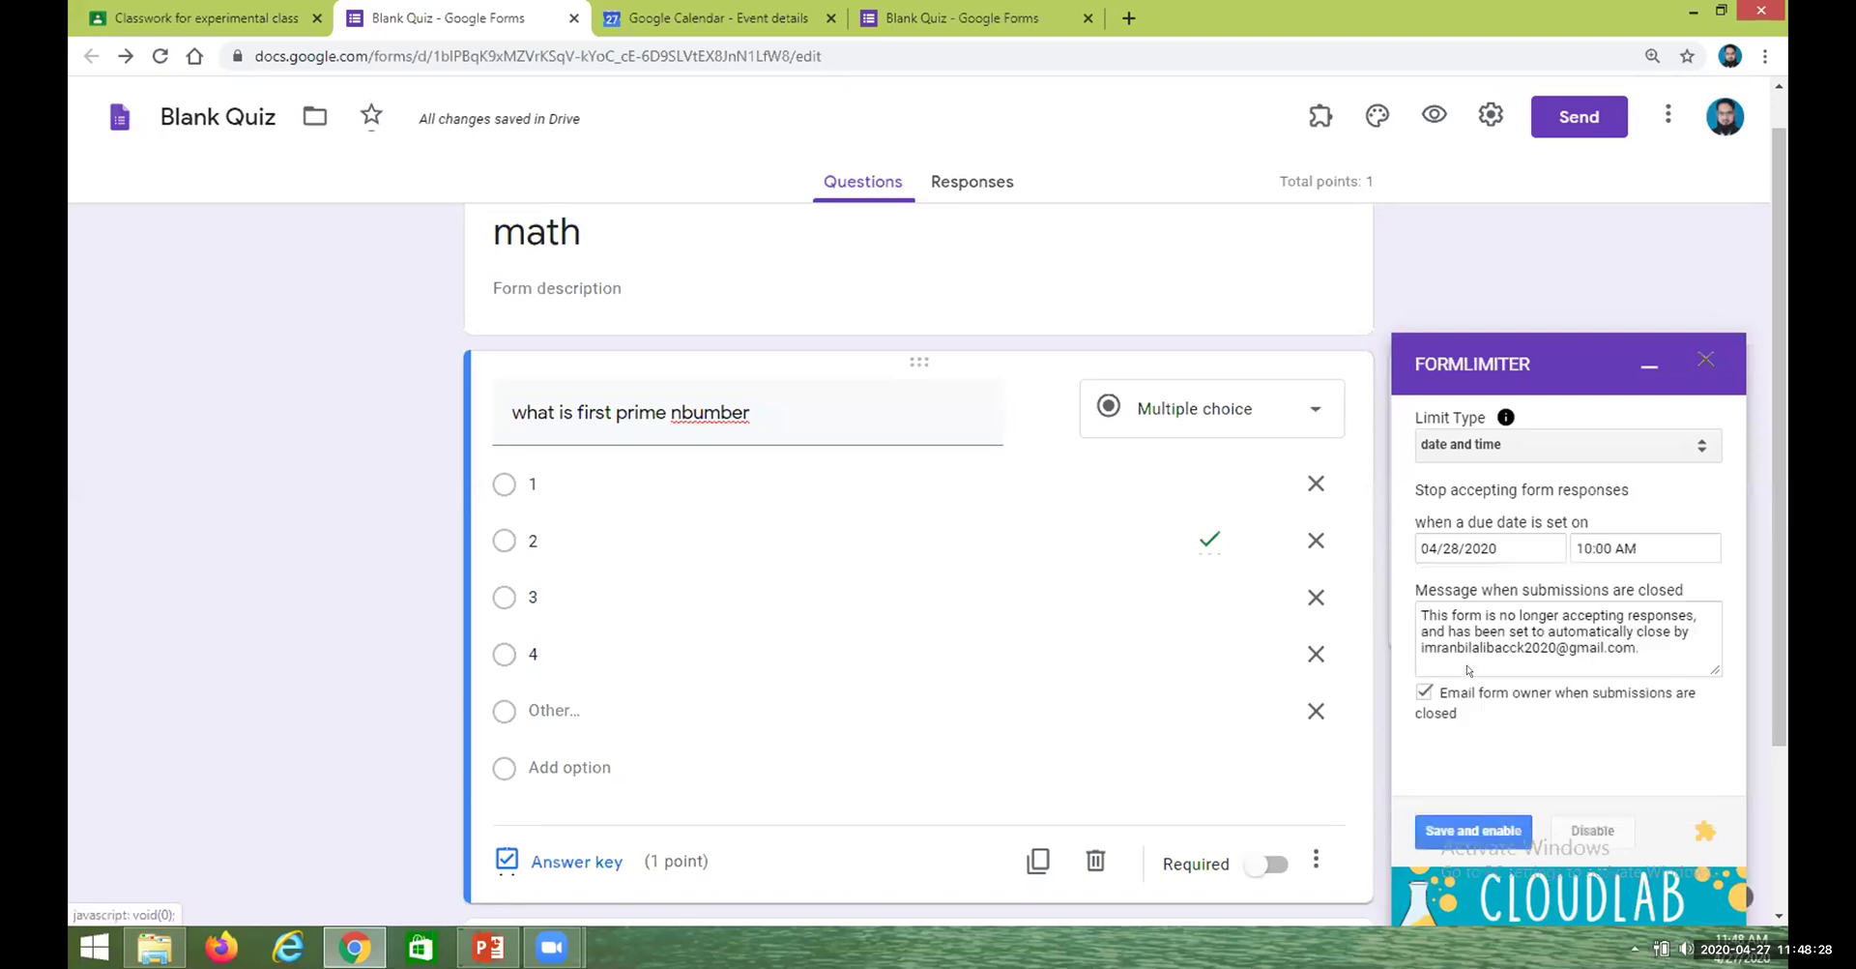
click(1456, 823)
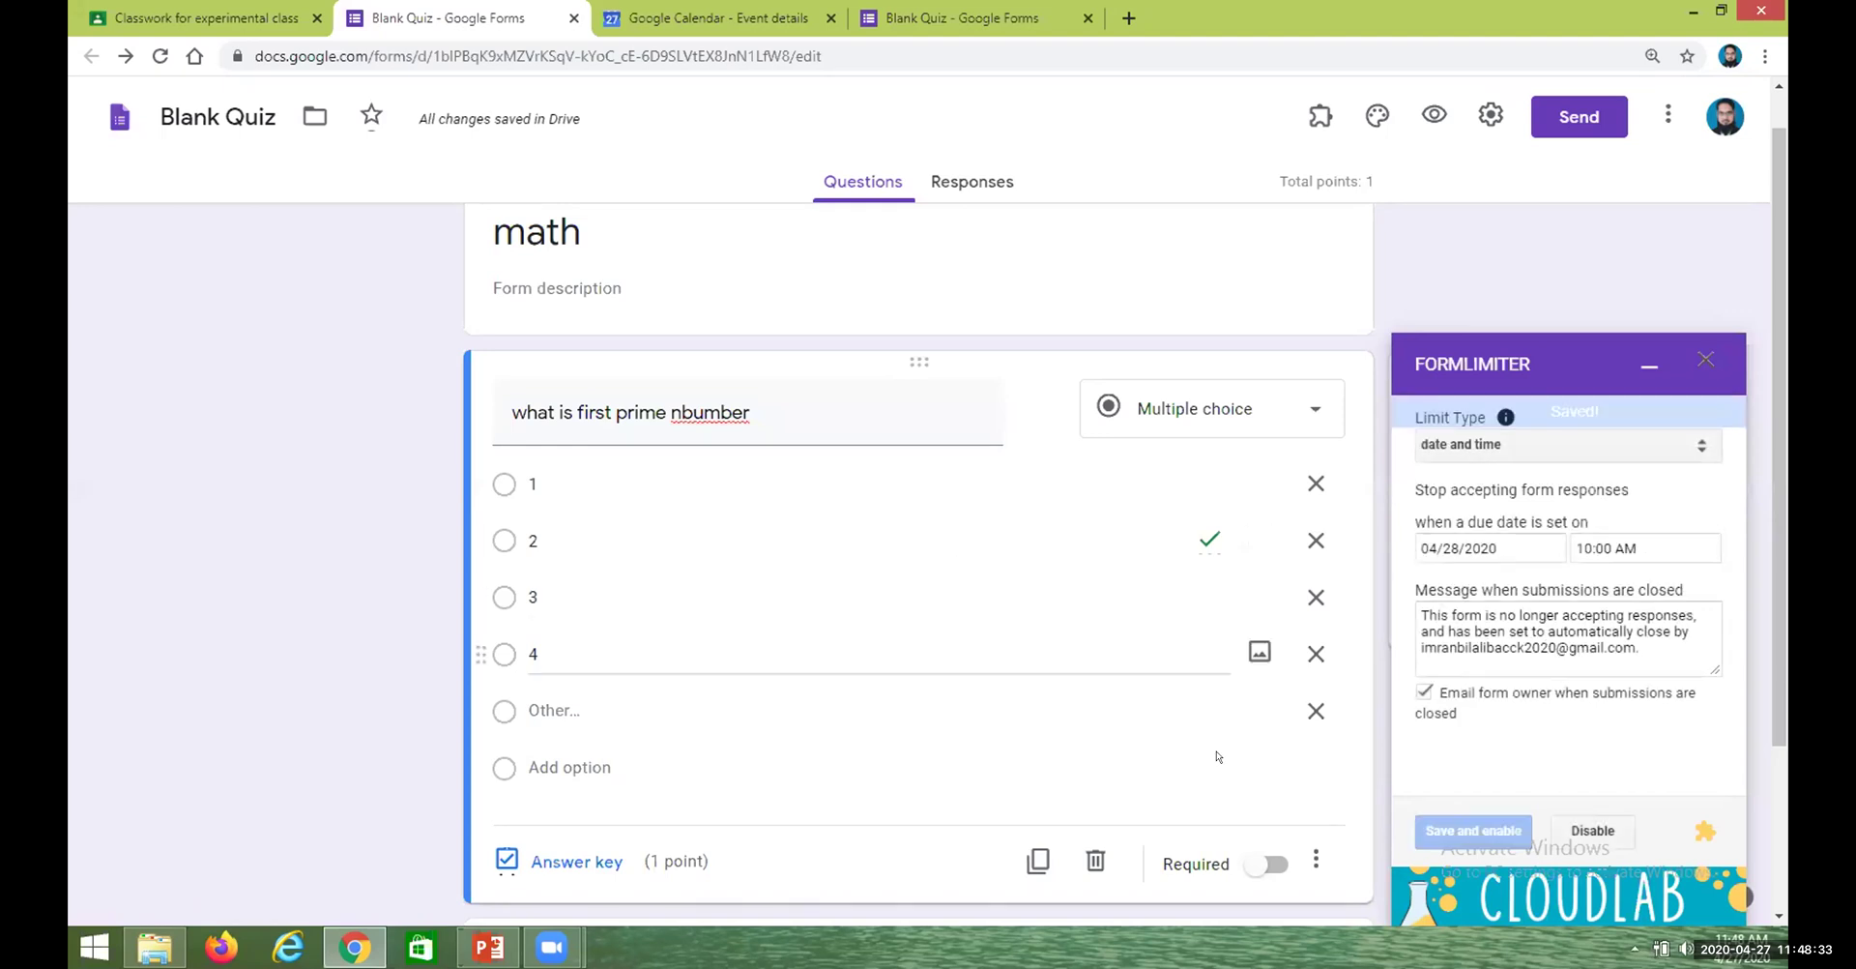
click(1701, 359)
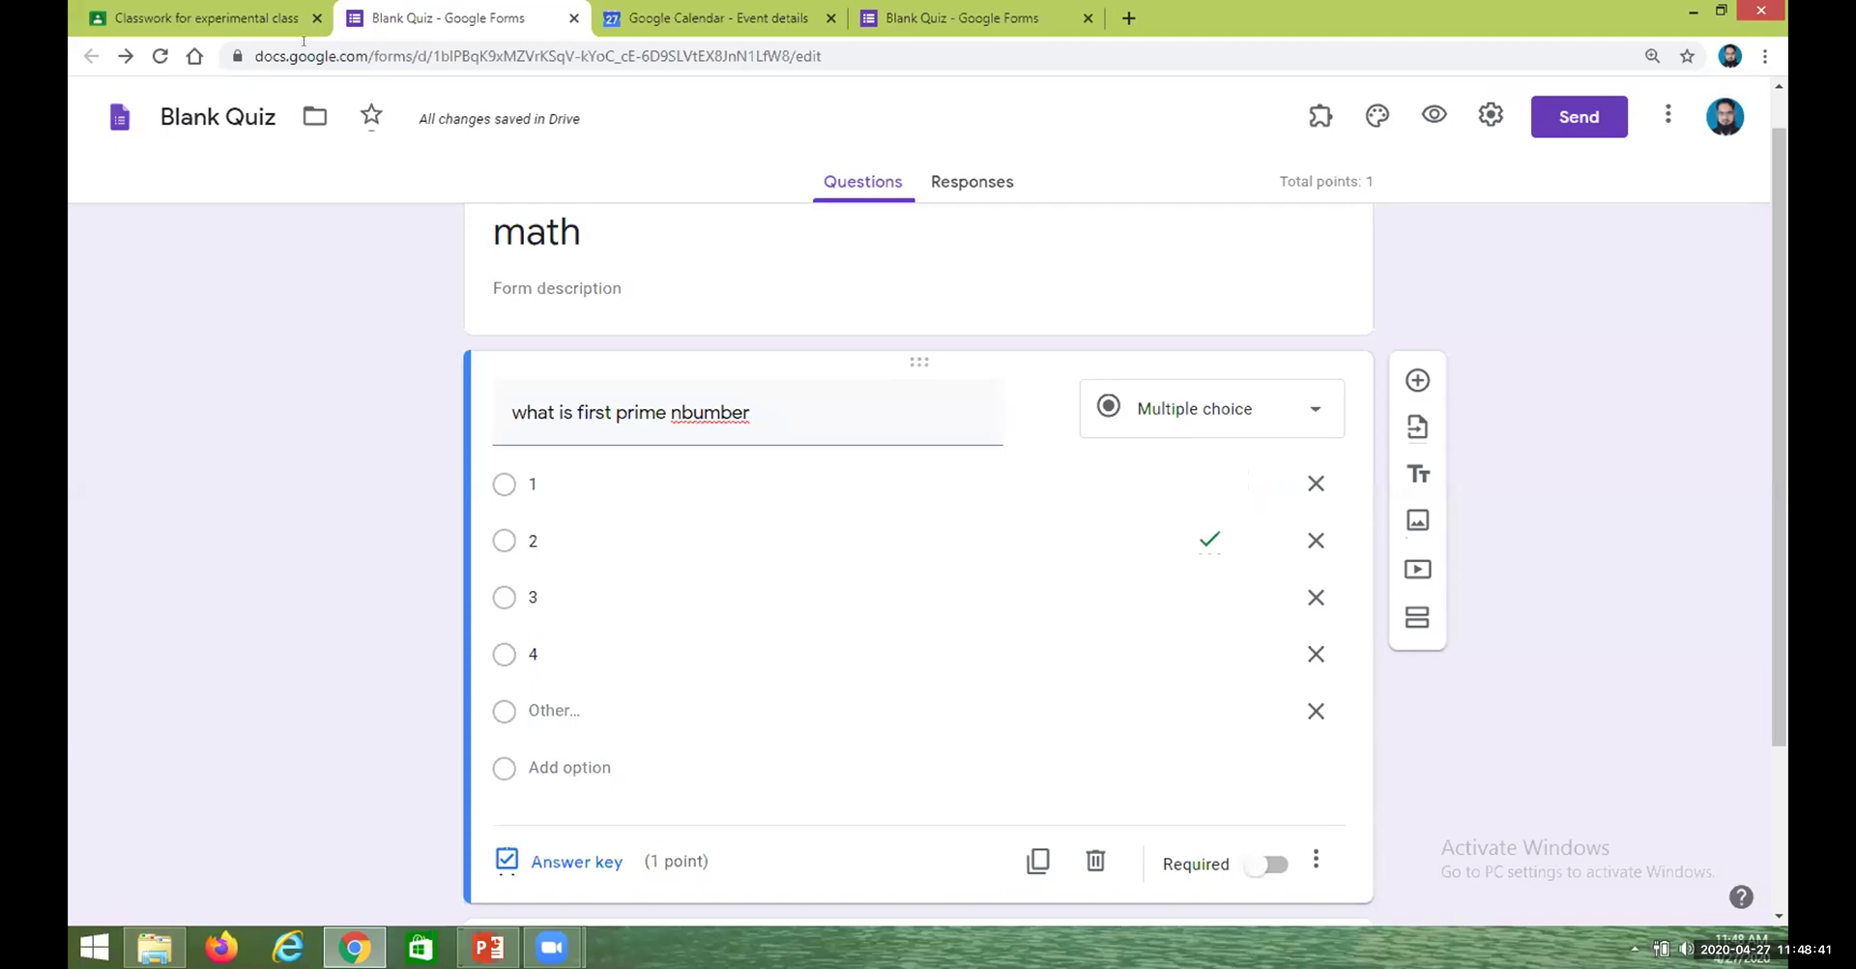
Return to the math assignment in Google Classroom and choose 28 Apr 2020 as its scheduled posting date
click(217, 17)
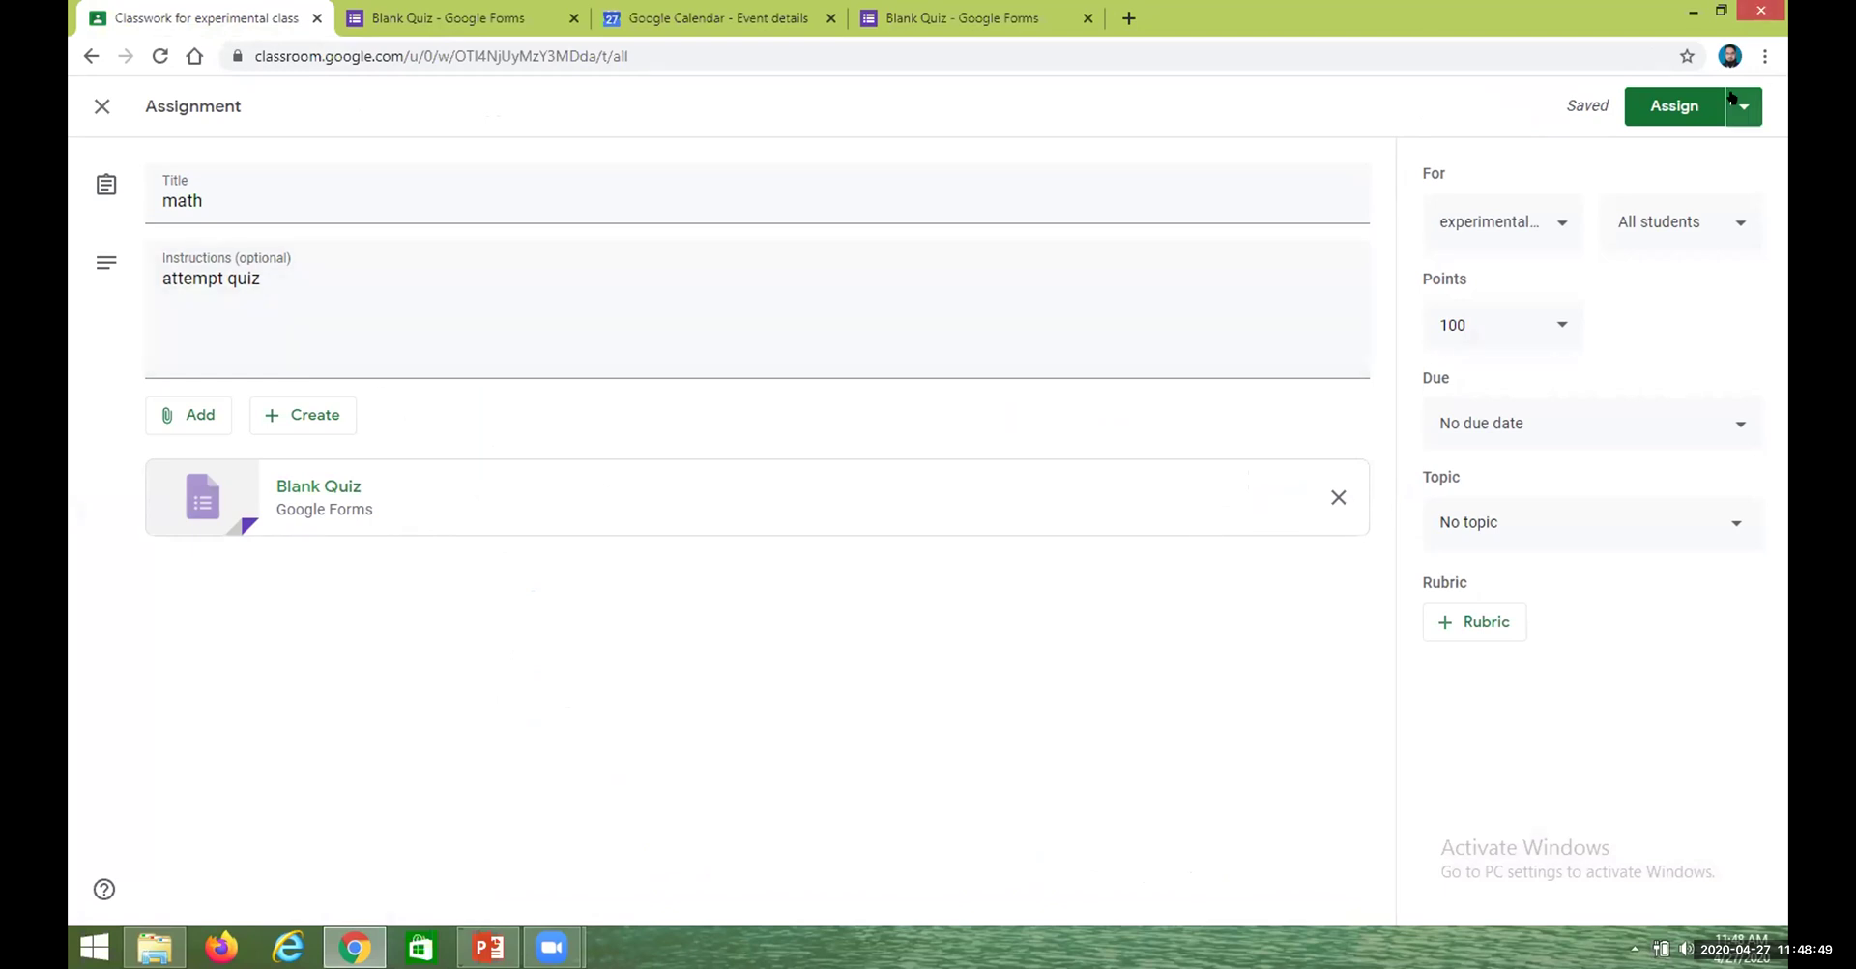
mouse_move(1732, 99)
click(1745, 100)
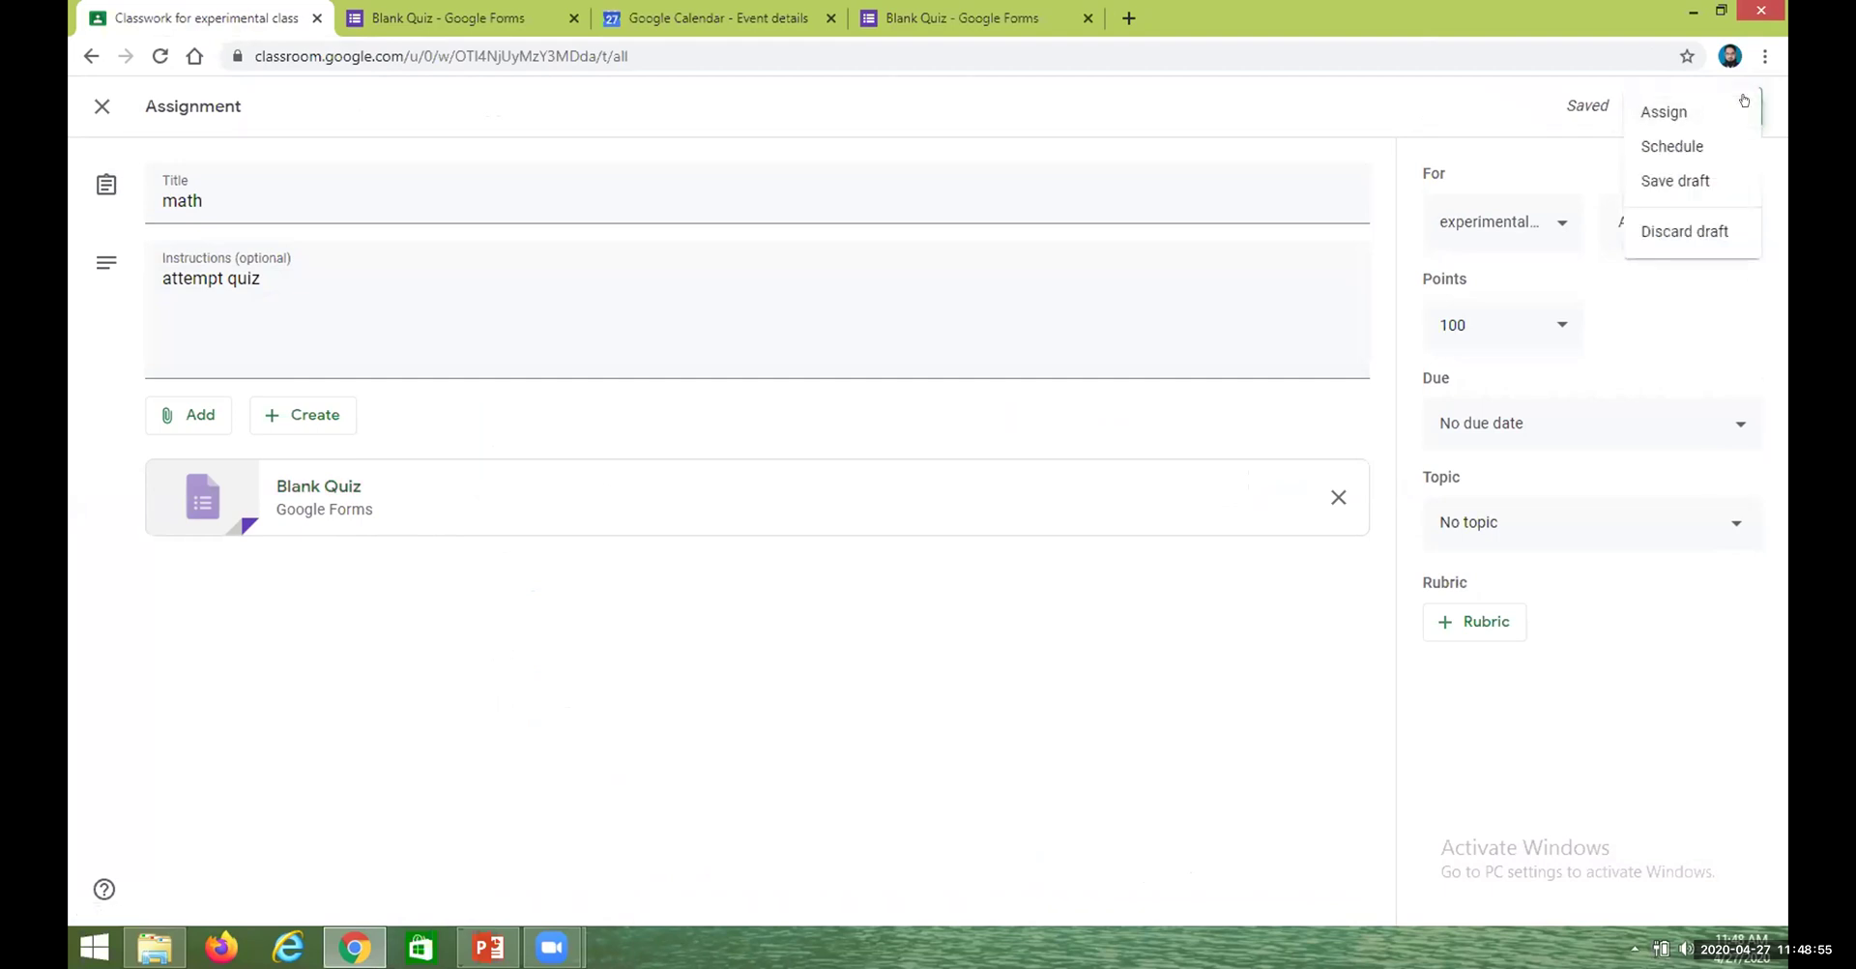
click(1661, 146)
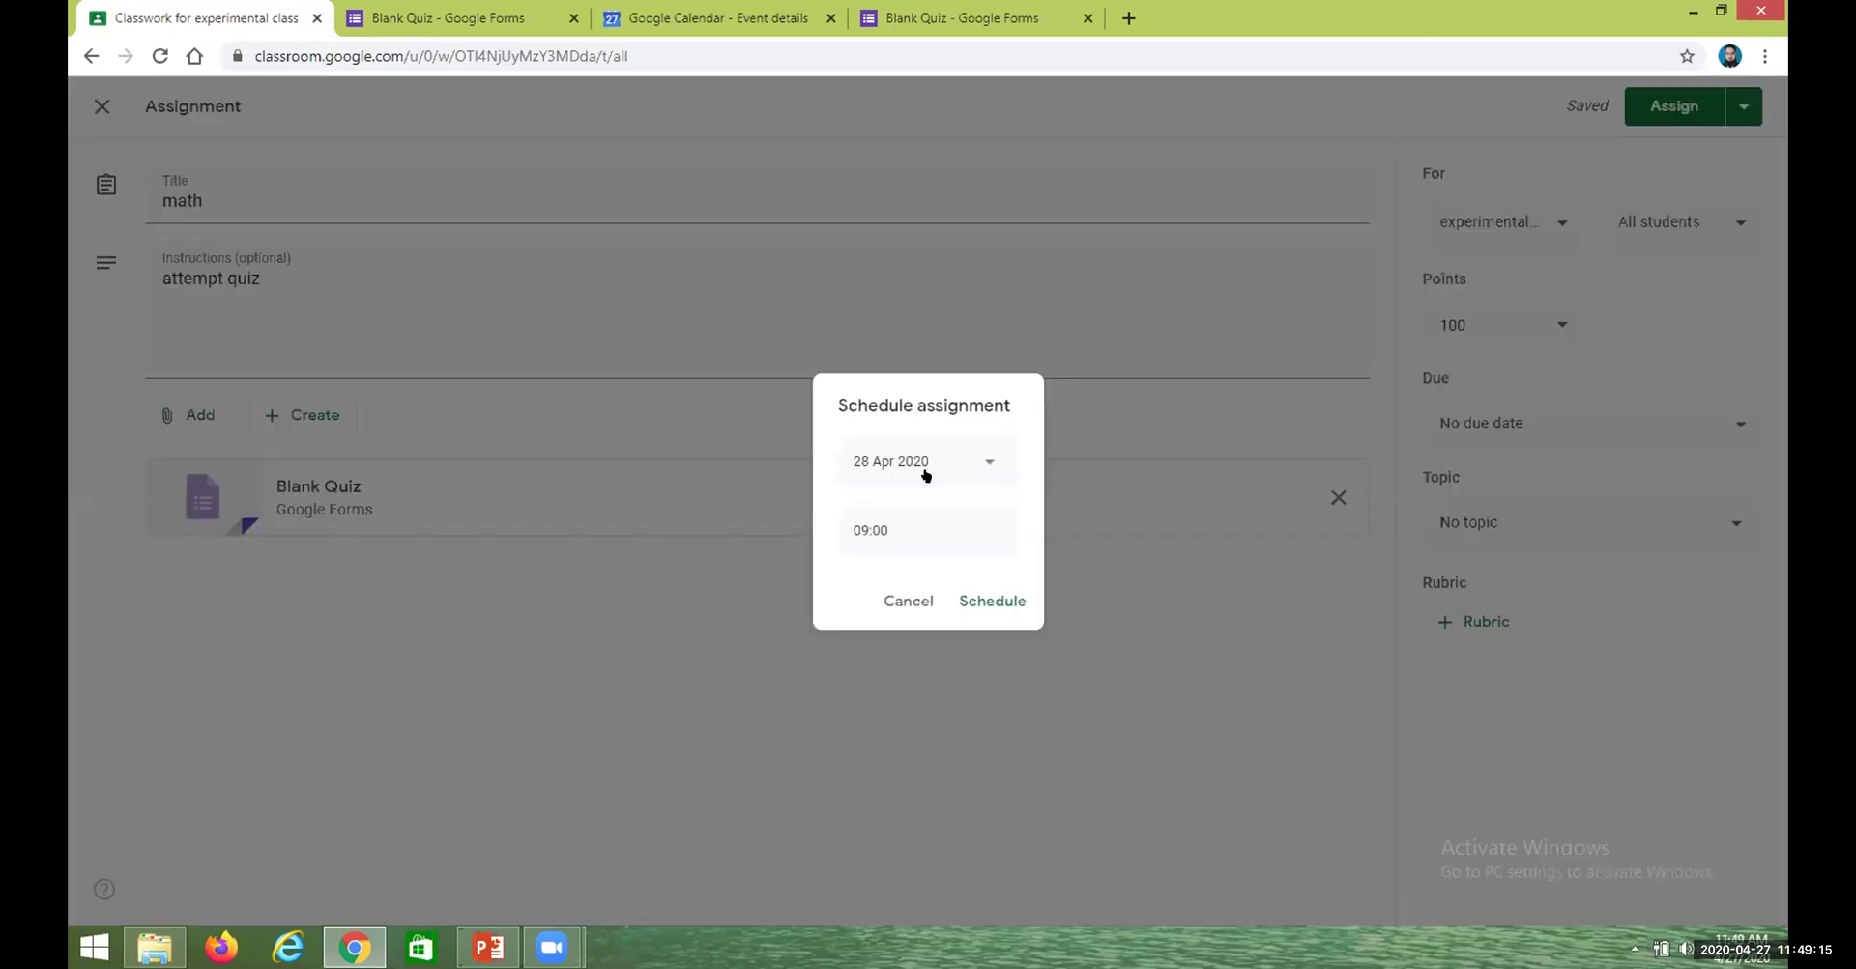
click(979, 461)
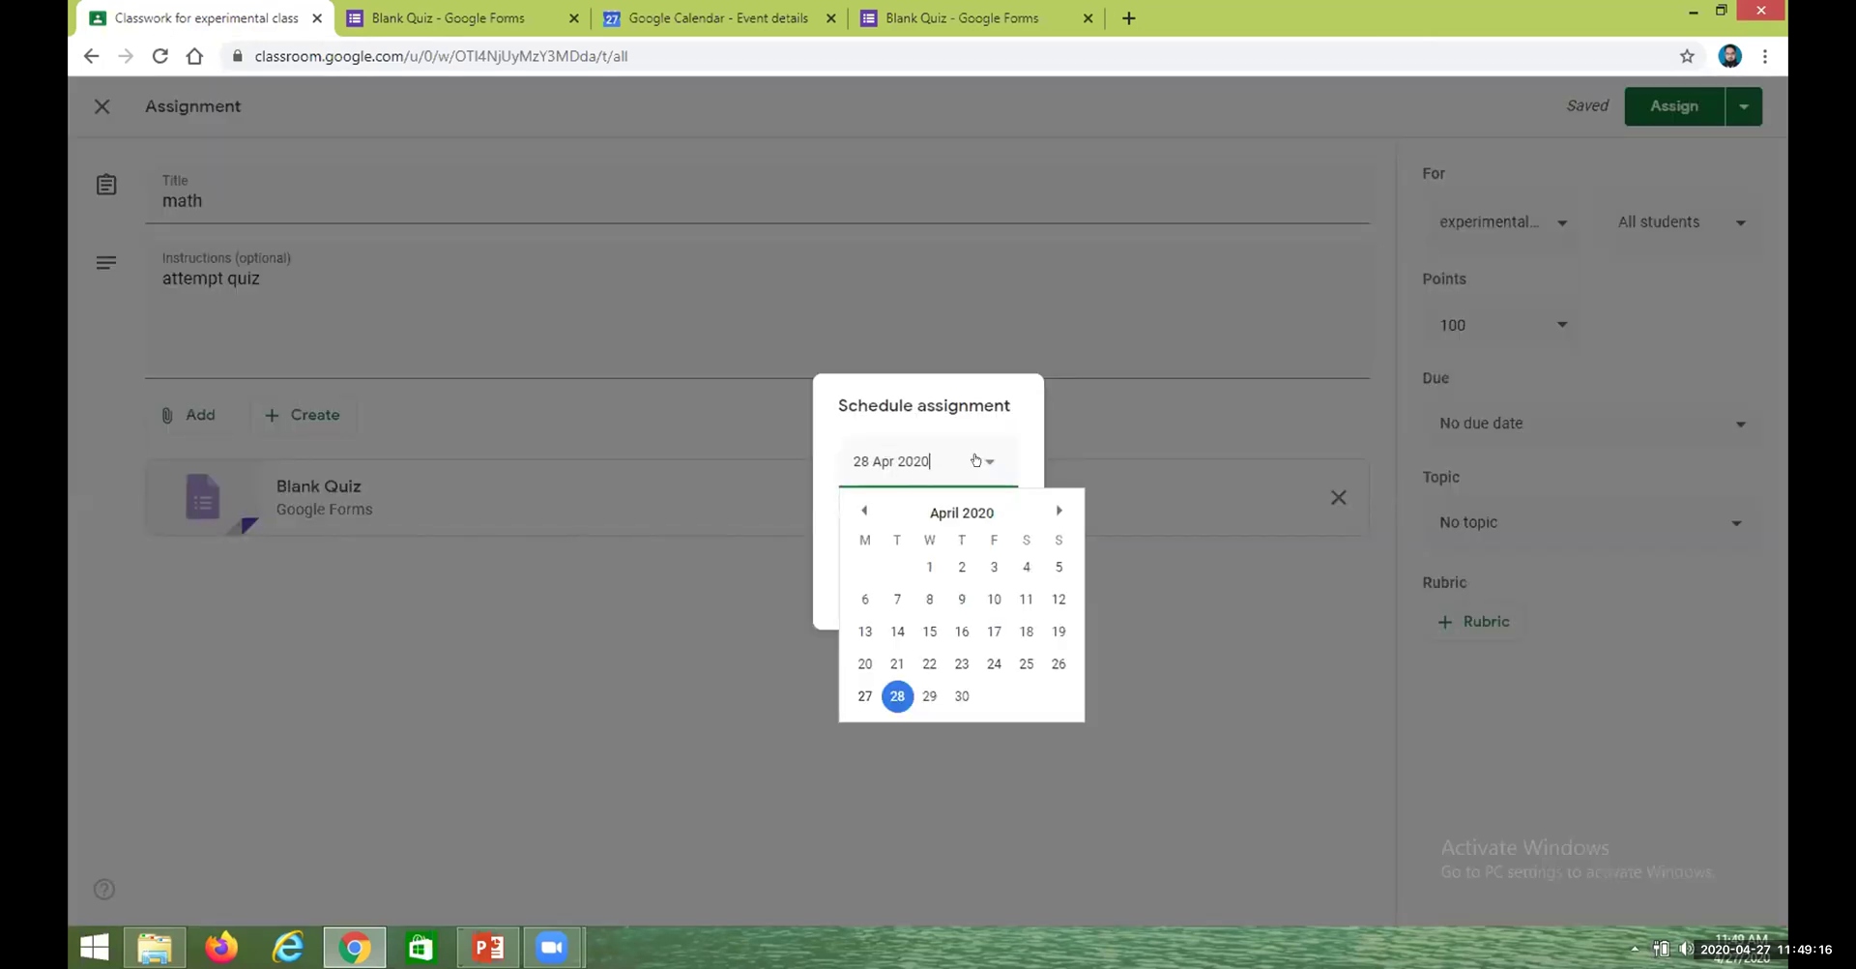
click(897, 695)
Set the posting time to 09:00 and schedule the math assignment
click(882, 527)
text(10:00am)
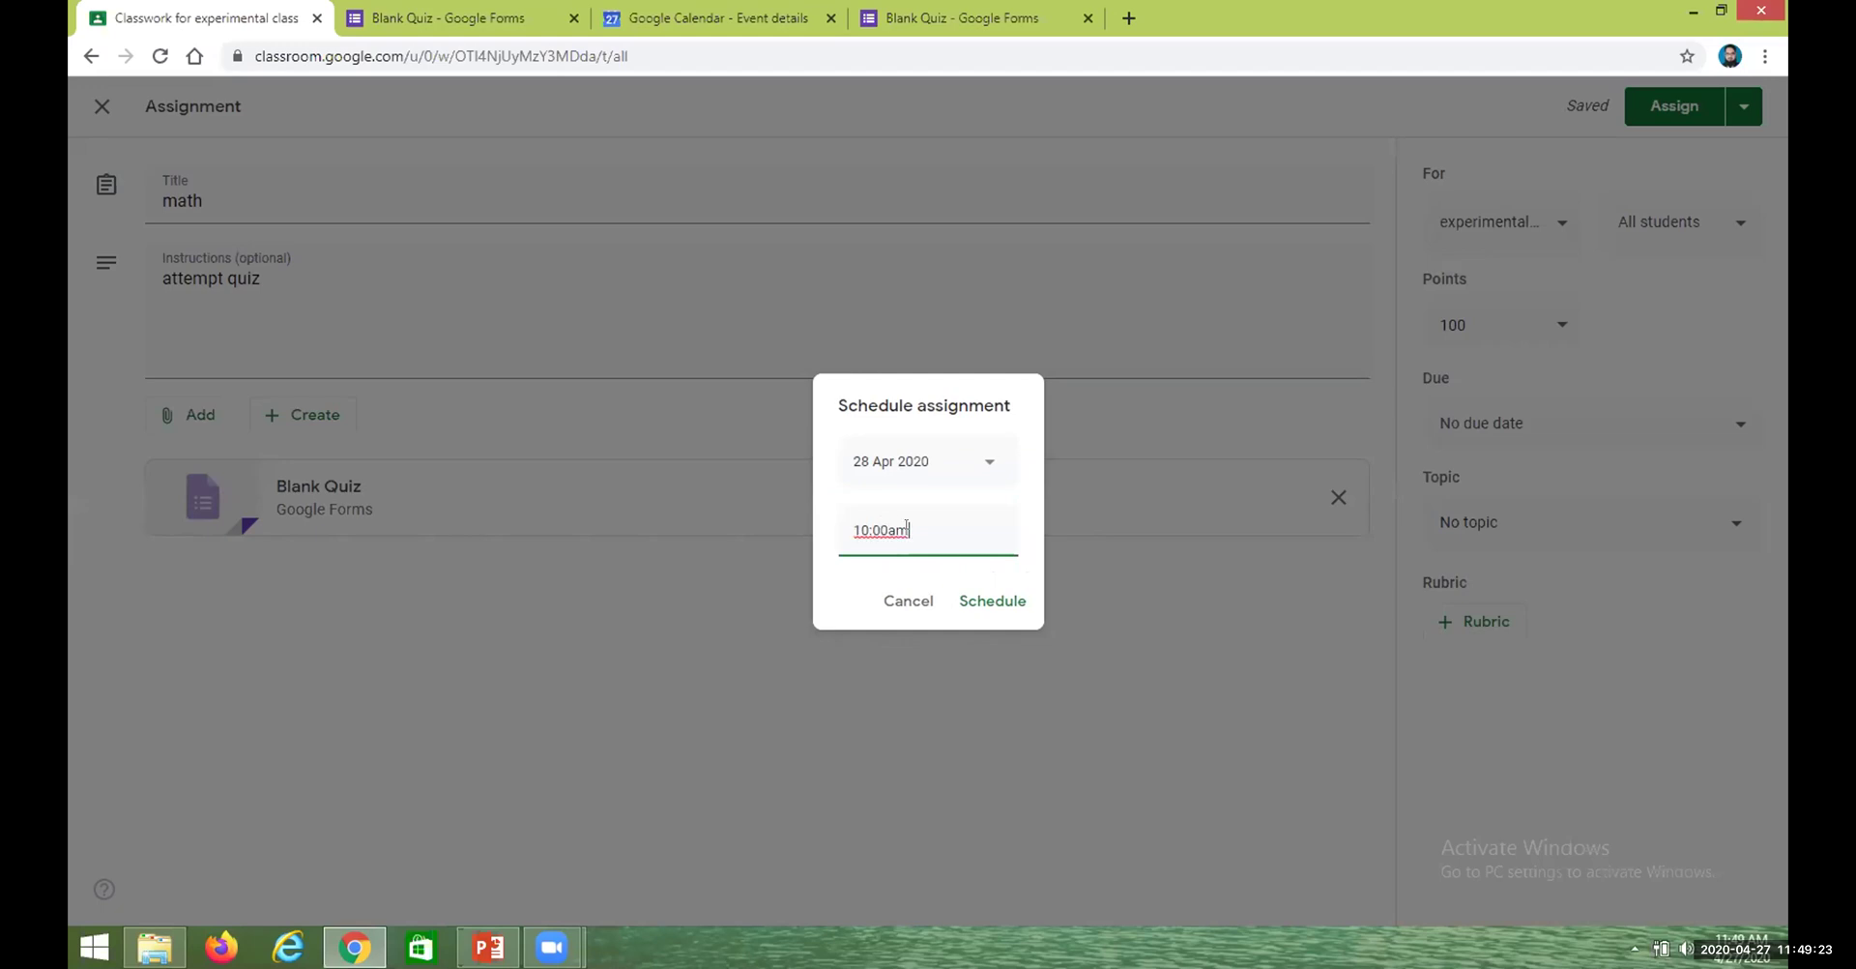
key(Left)
key(BackSpace)
key(BackSpace)
key(BackSpace)
text(9)
click(992, 601)
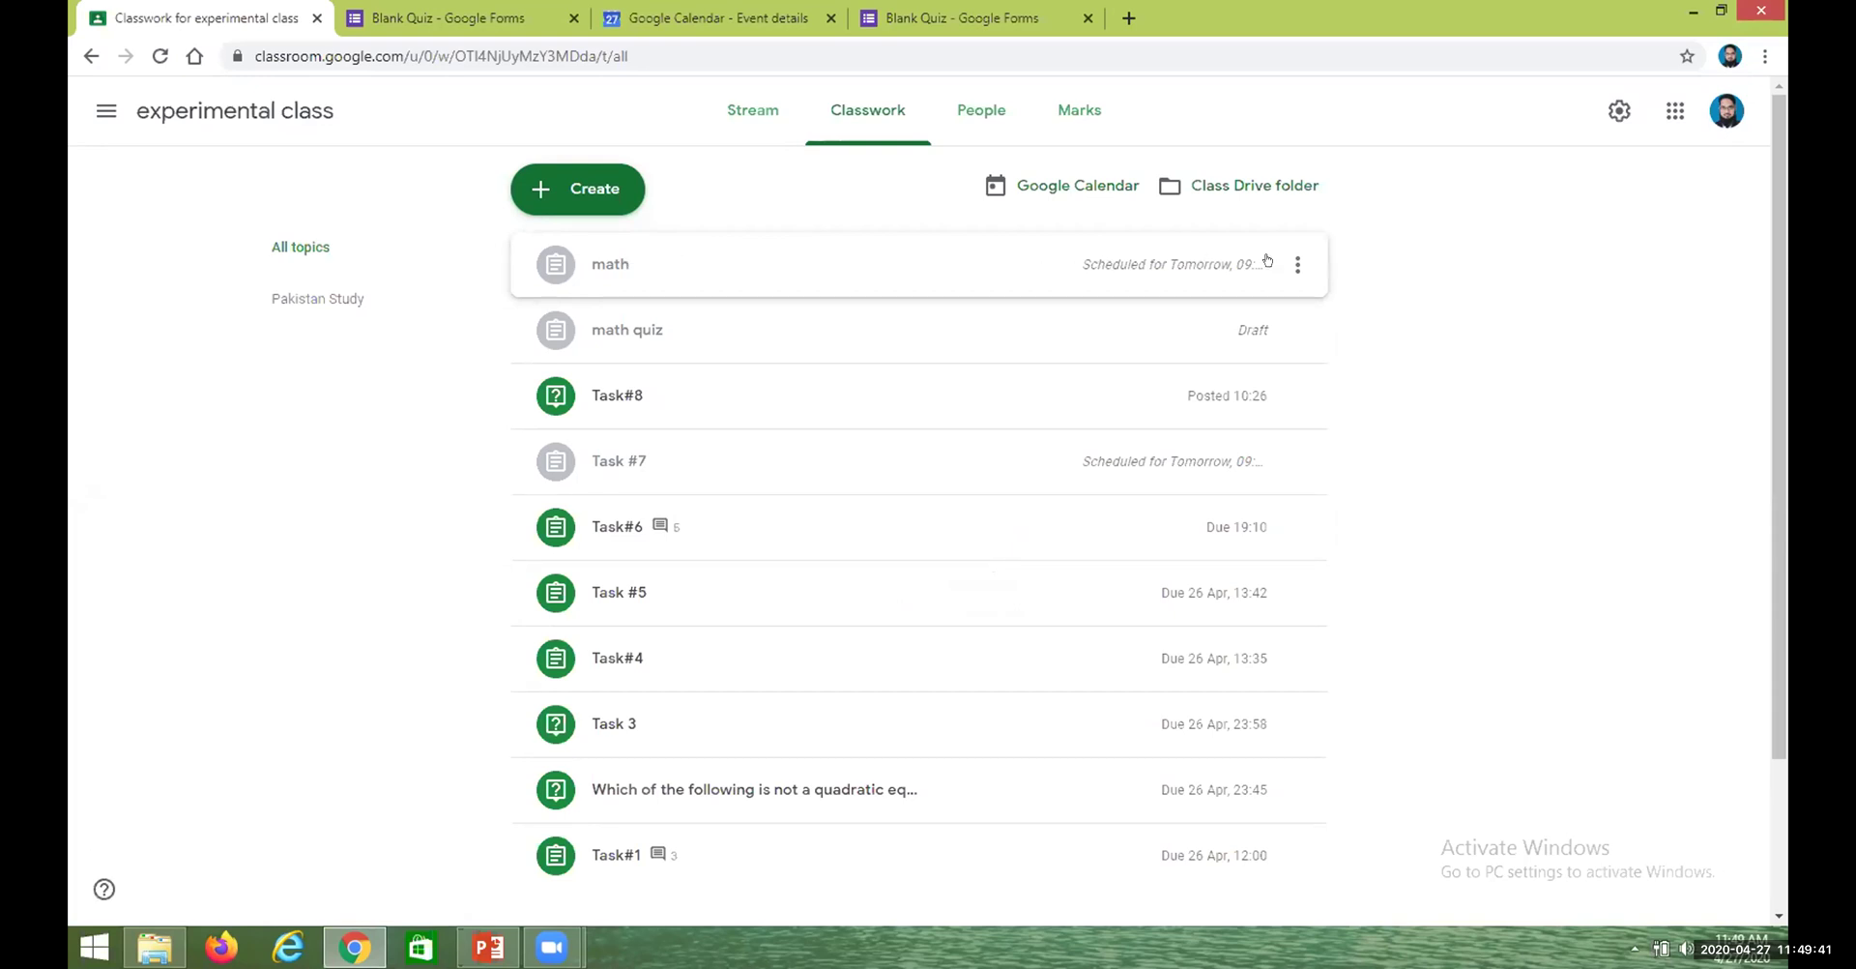
Open the scheduled math assignment for editing to review its schedule and attached form, and close it
click(1296, 264)
click(1210, 310)
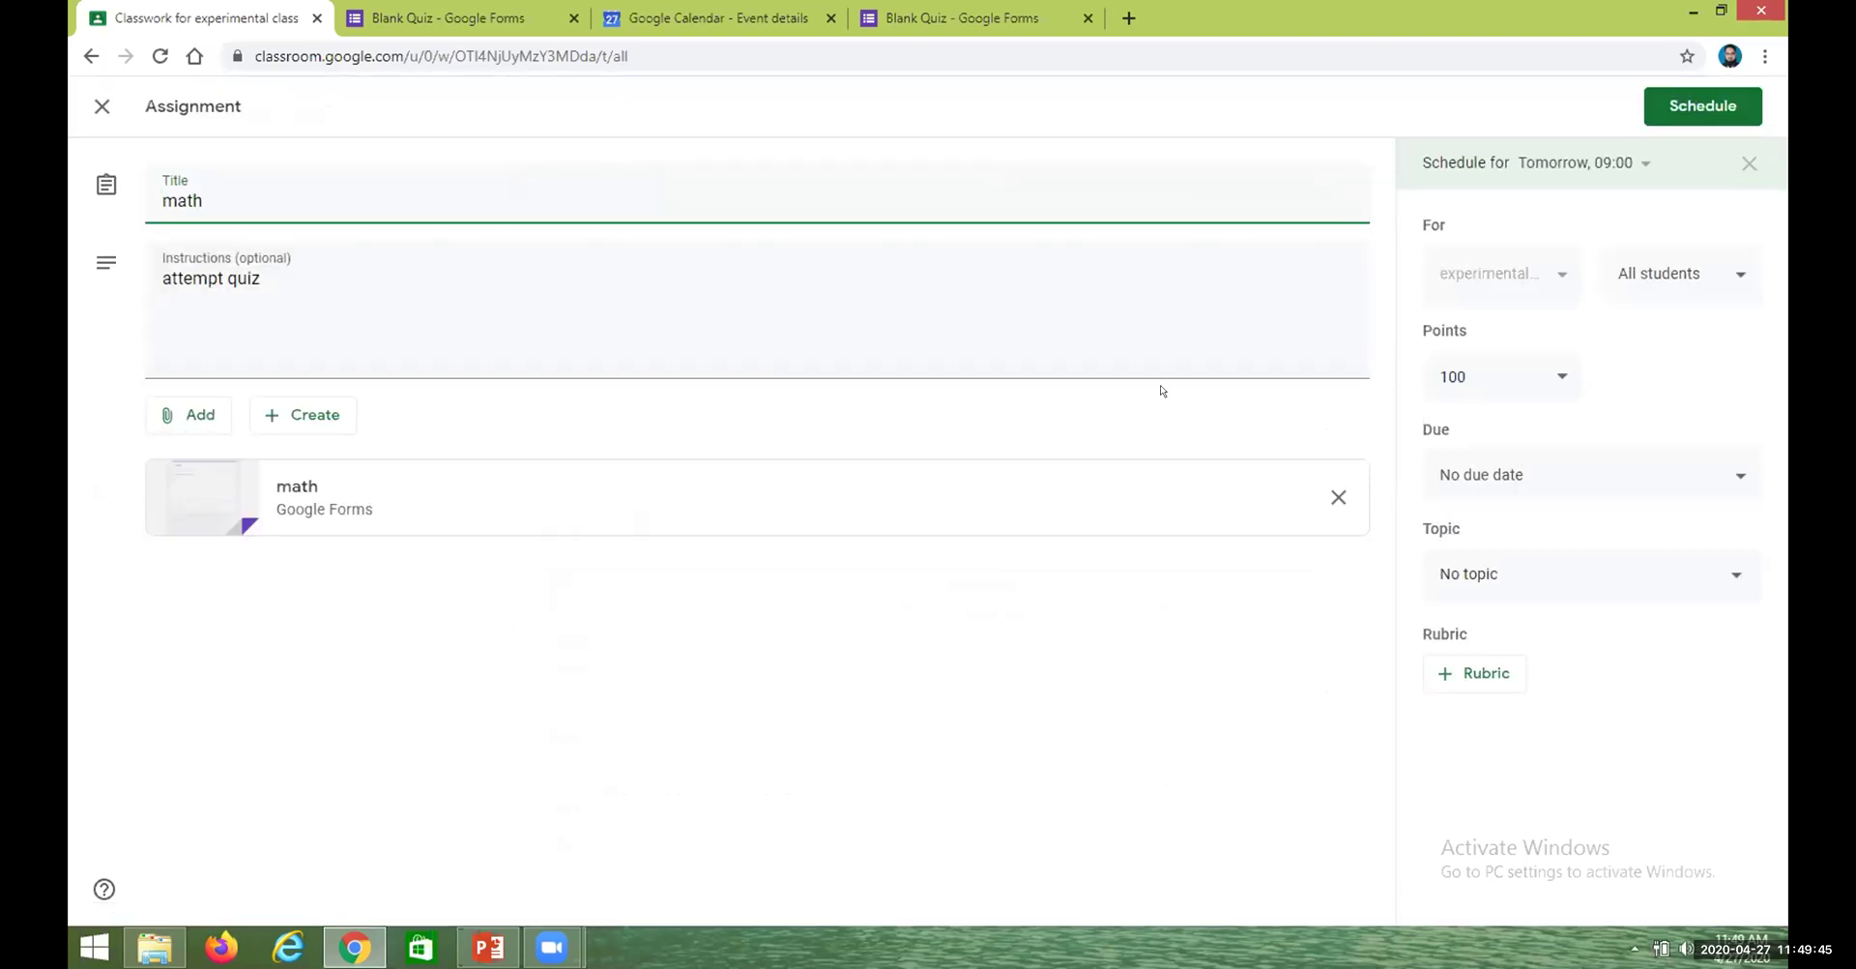
key(Escape)
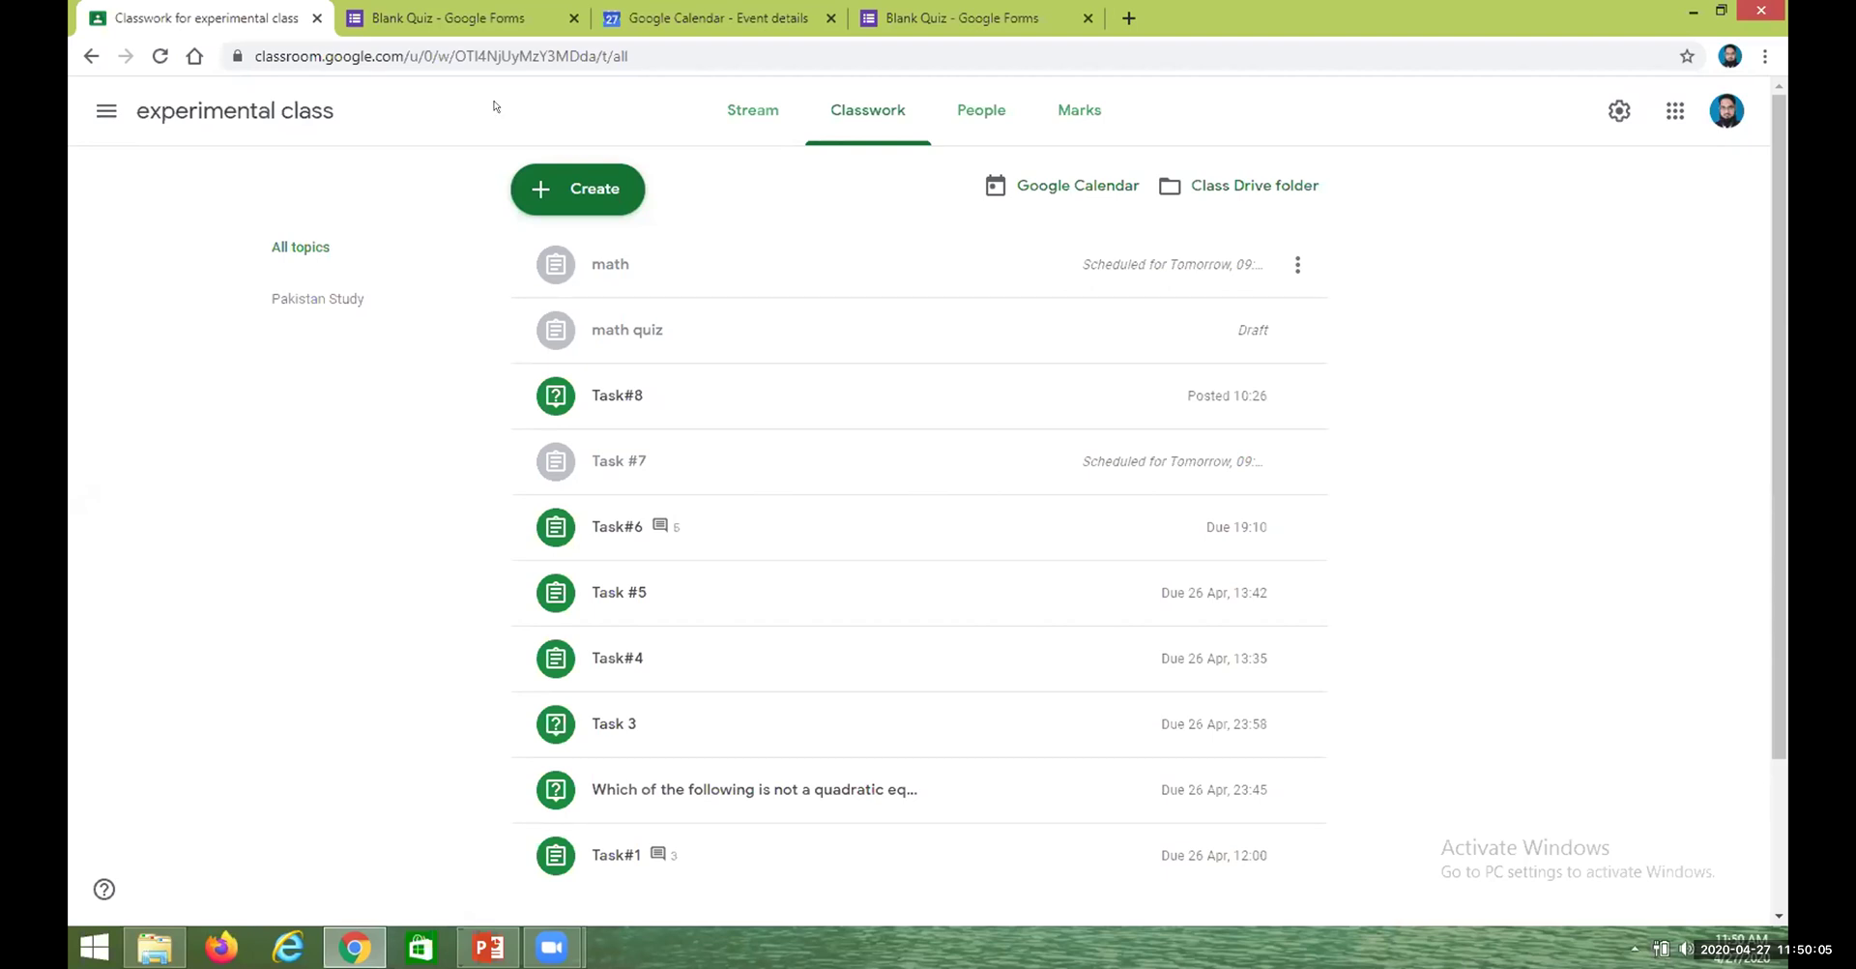
Switch to the PowerPoint presentation and highlight the Archive class, Enable/Disable code and Quiz Assignment items in the session objectives
click(1692, 11)
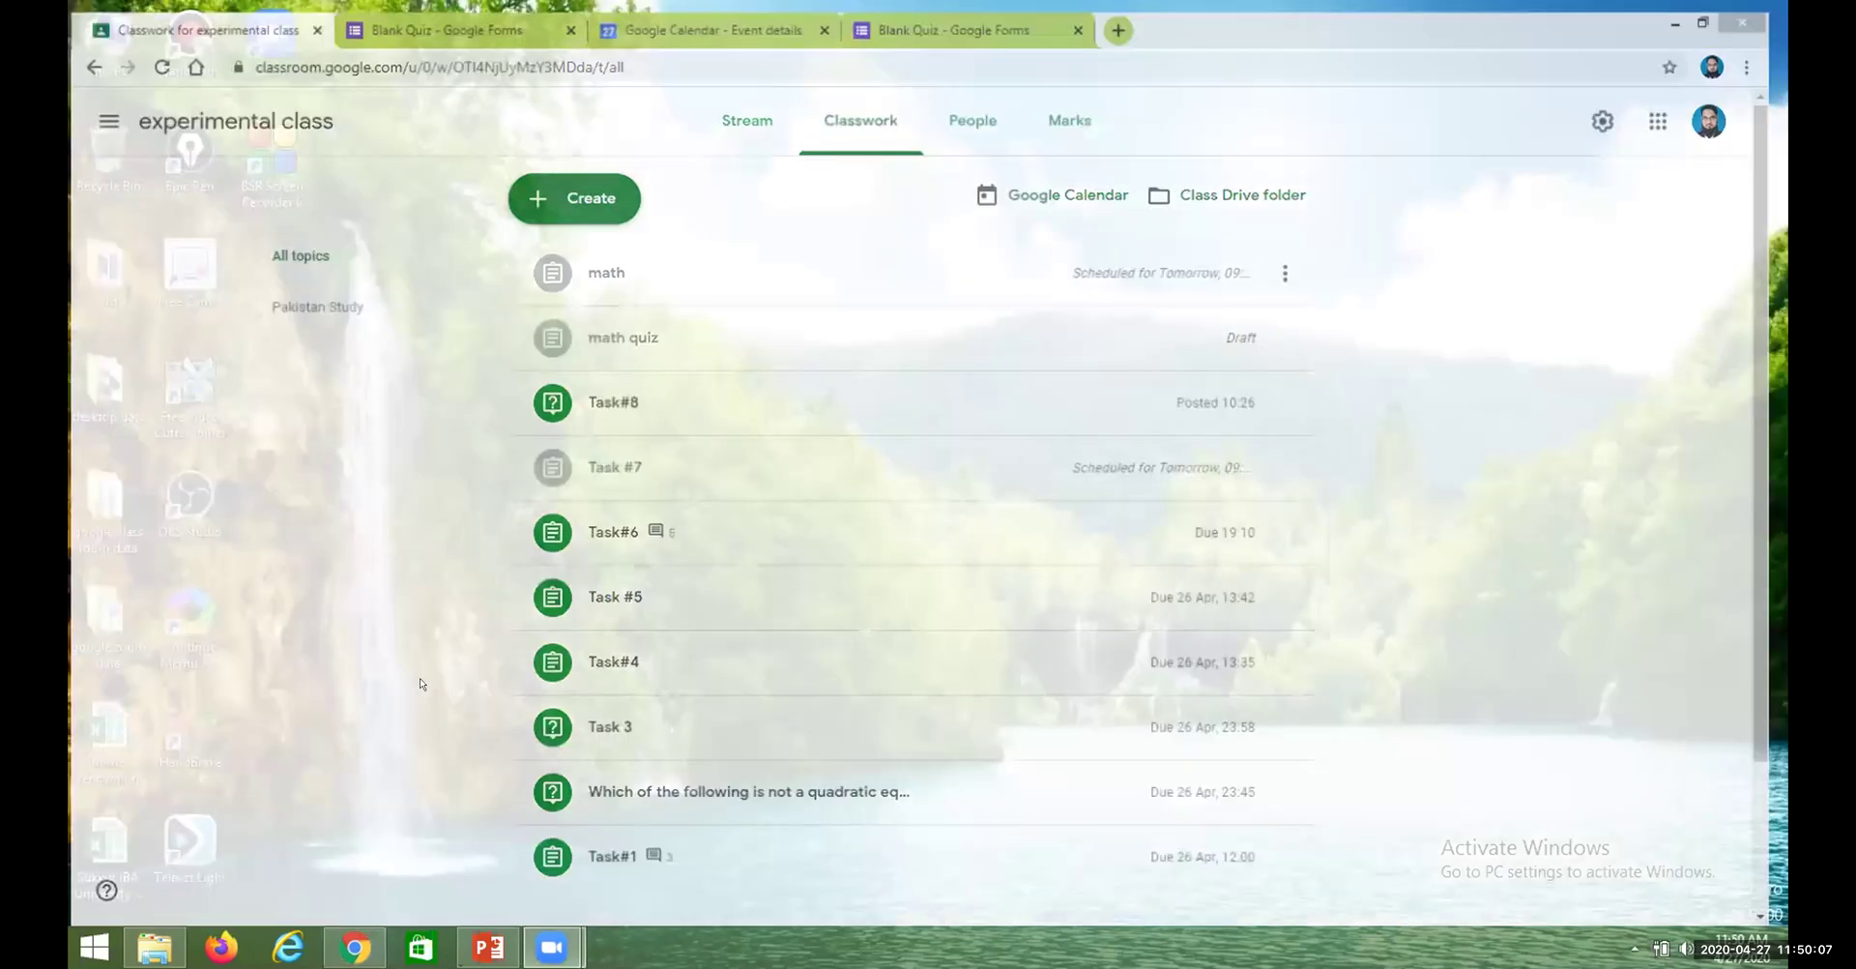
click(488, 947)
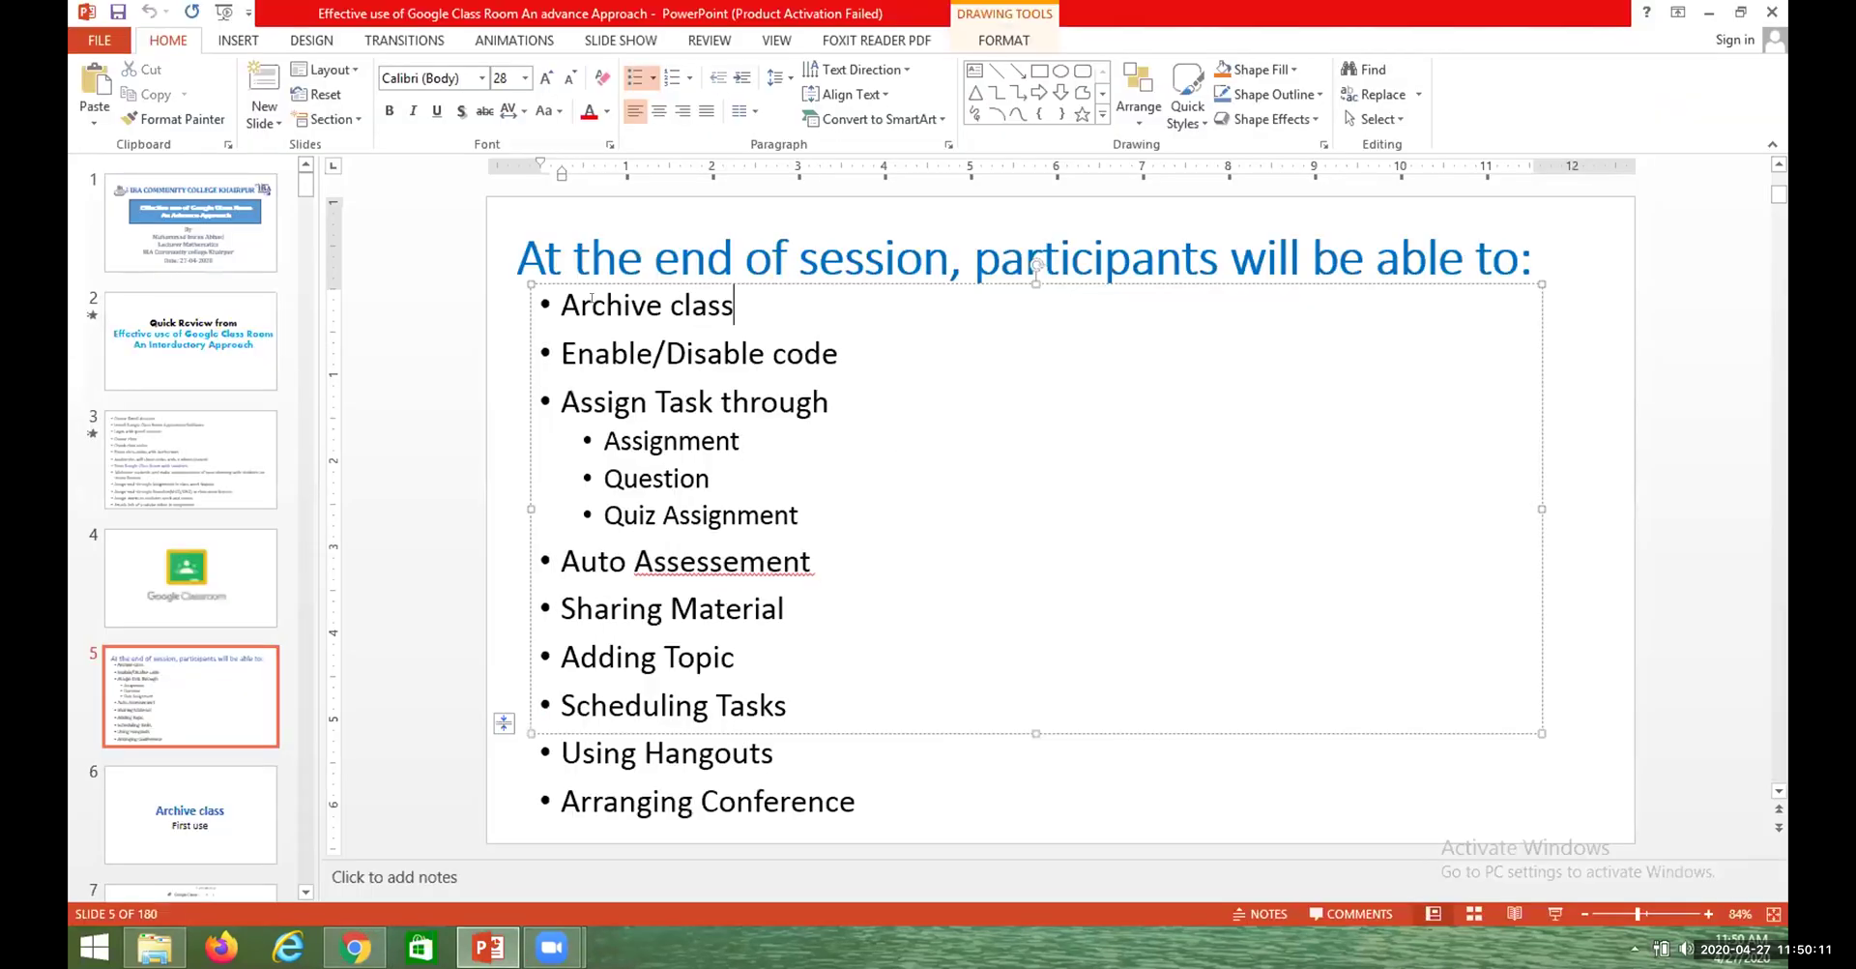
triple_click(733, 298)
triple_click(765, 352)
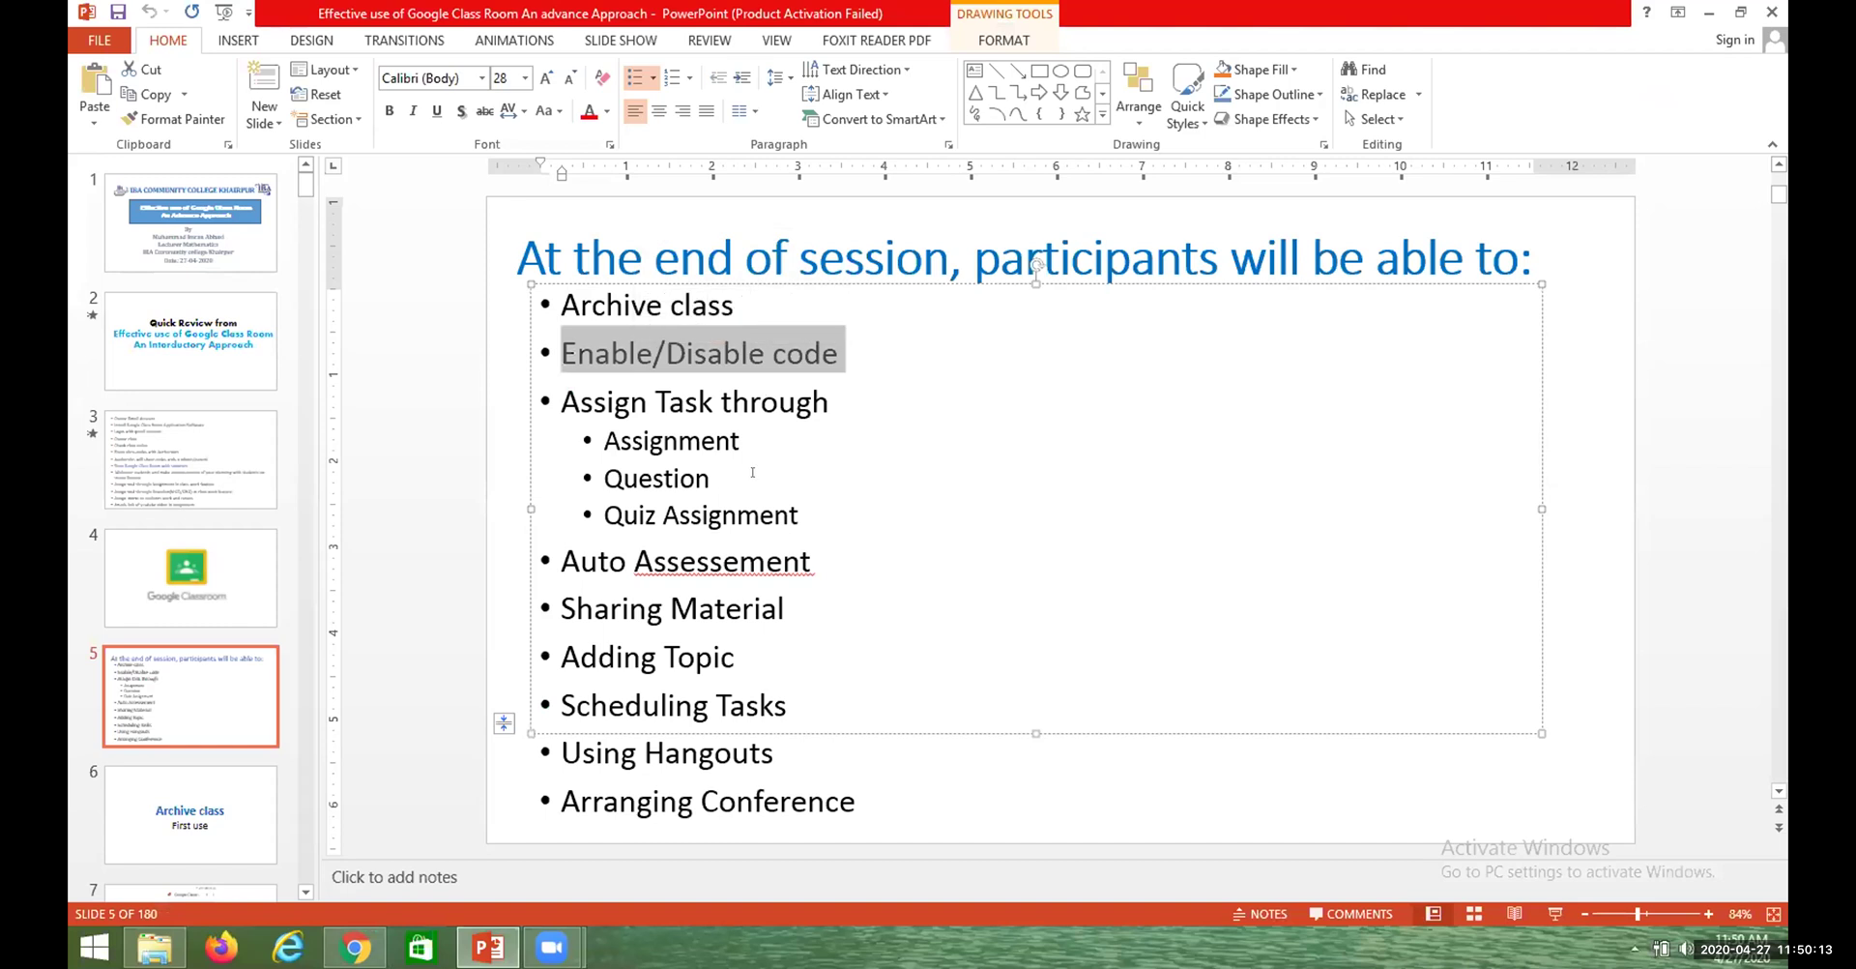
triple_click(798, 514)
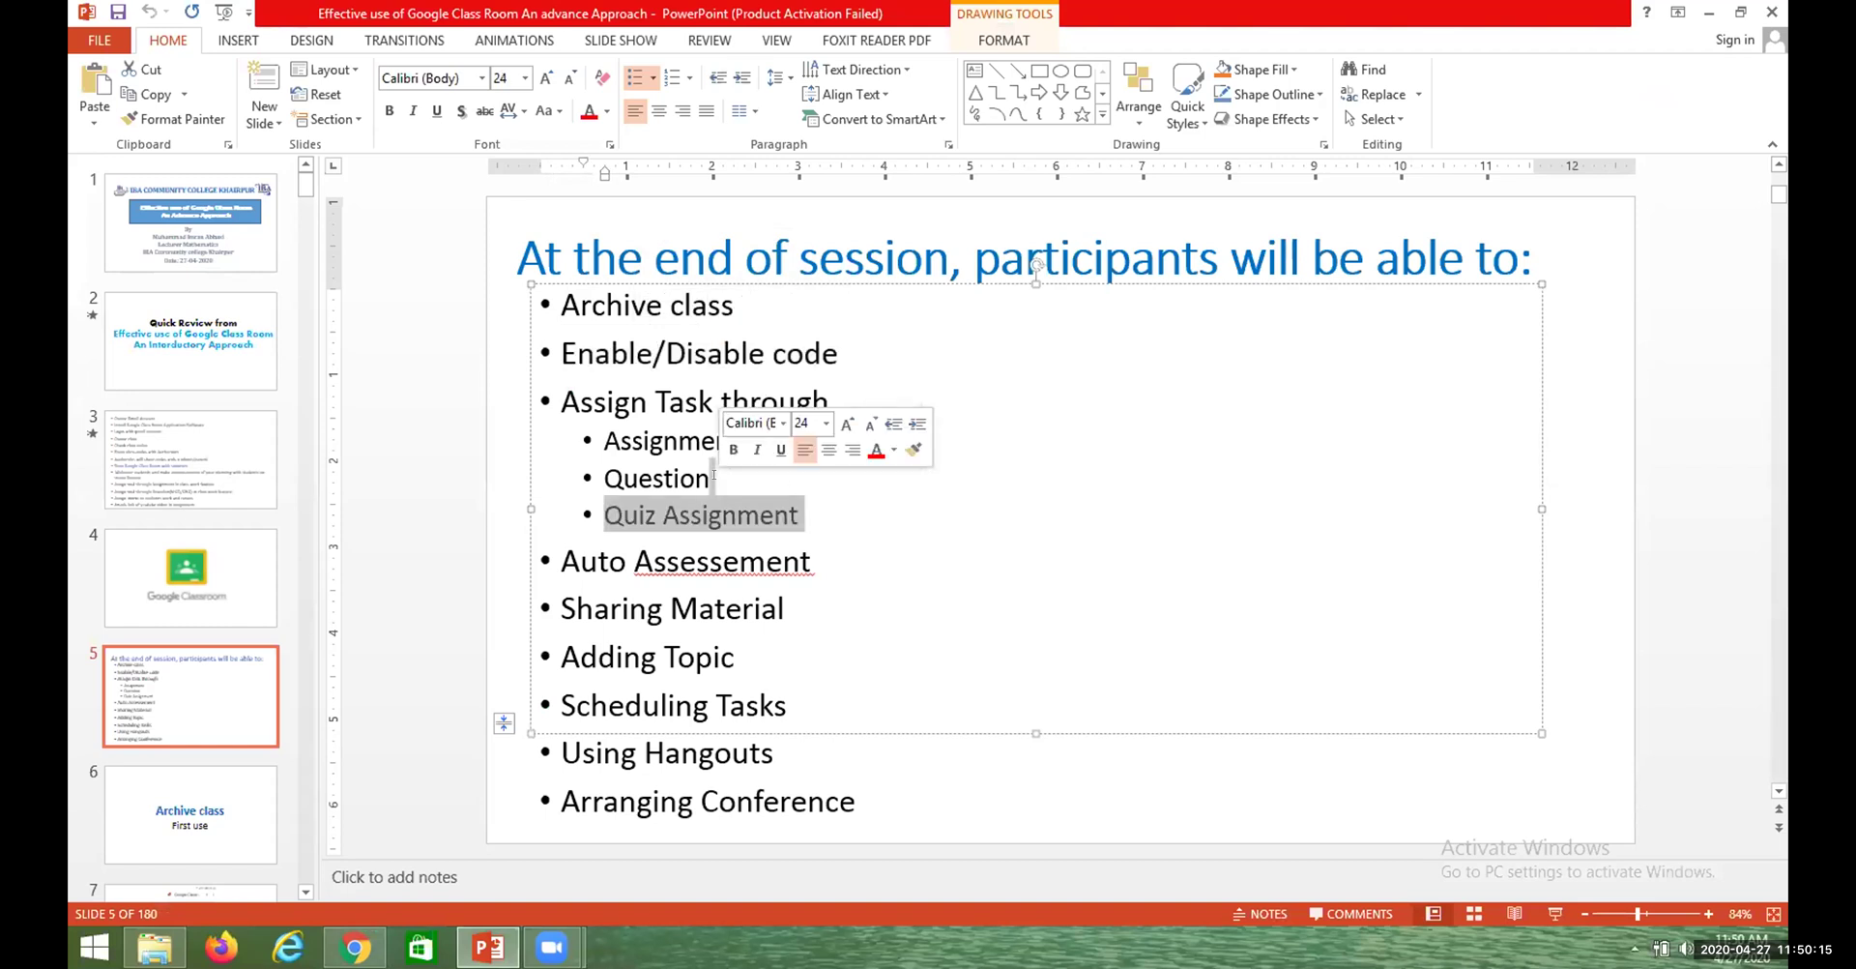
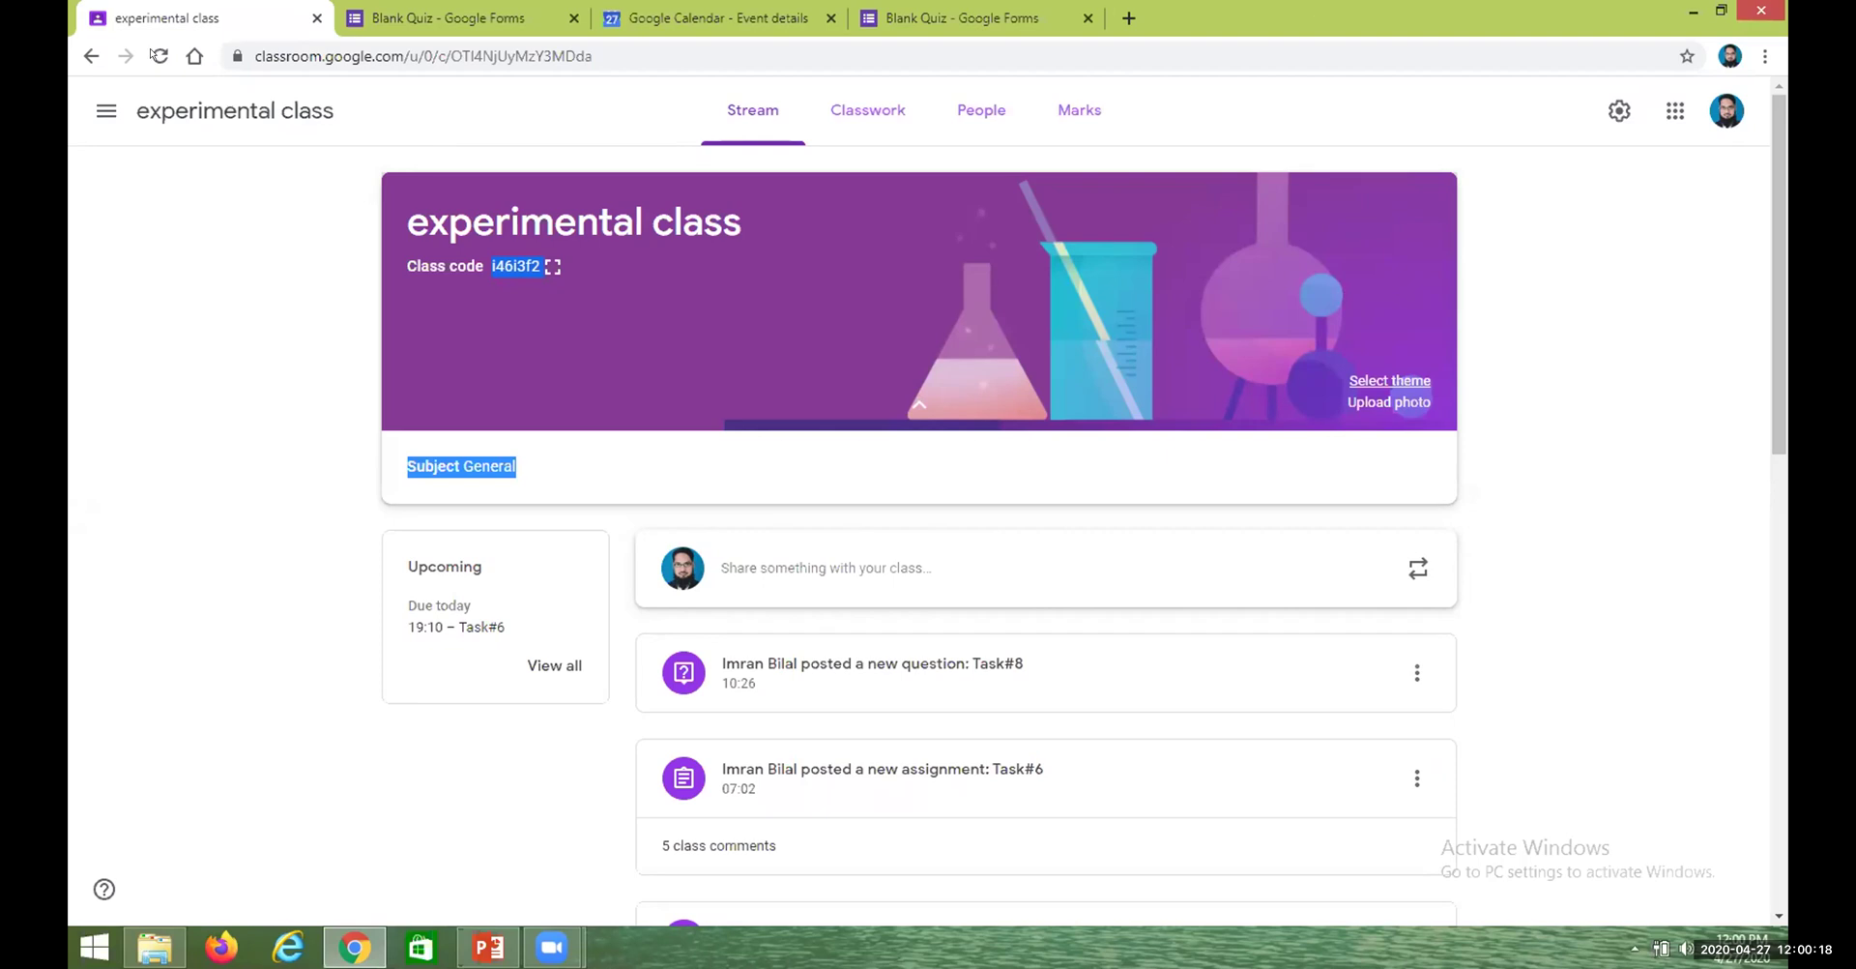
Create a new quiz assignment in the experimental class's classwork and open its attached Blank Quiz form
click(89, 55)
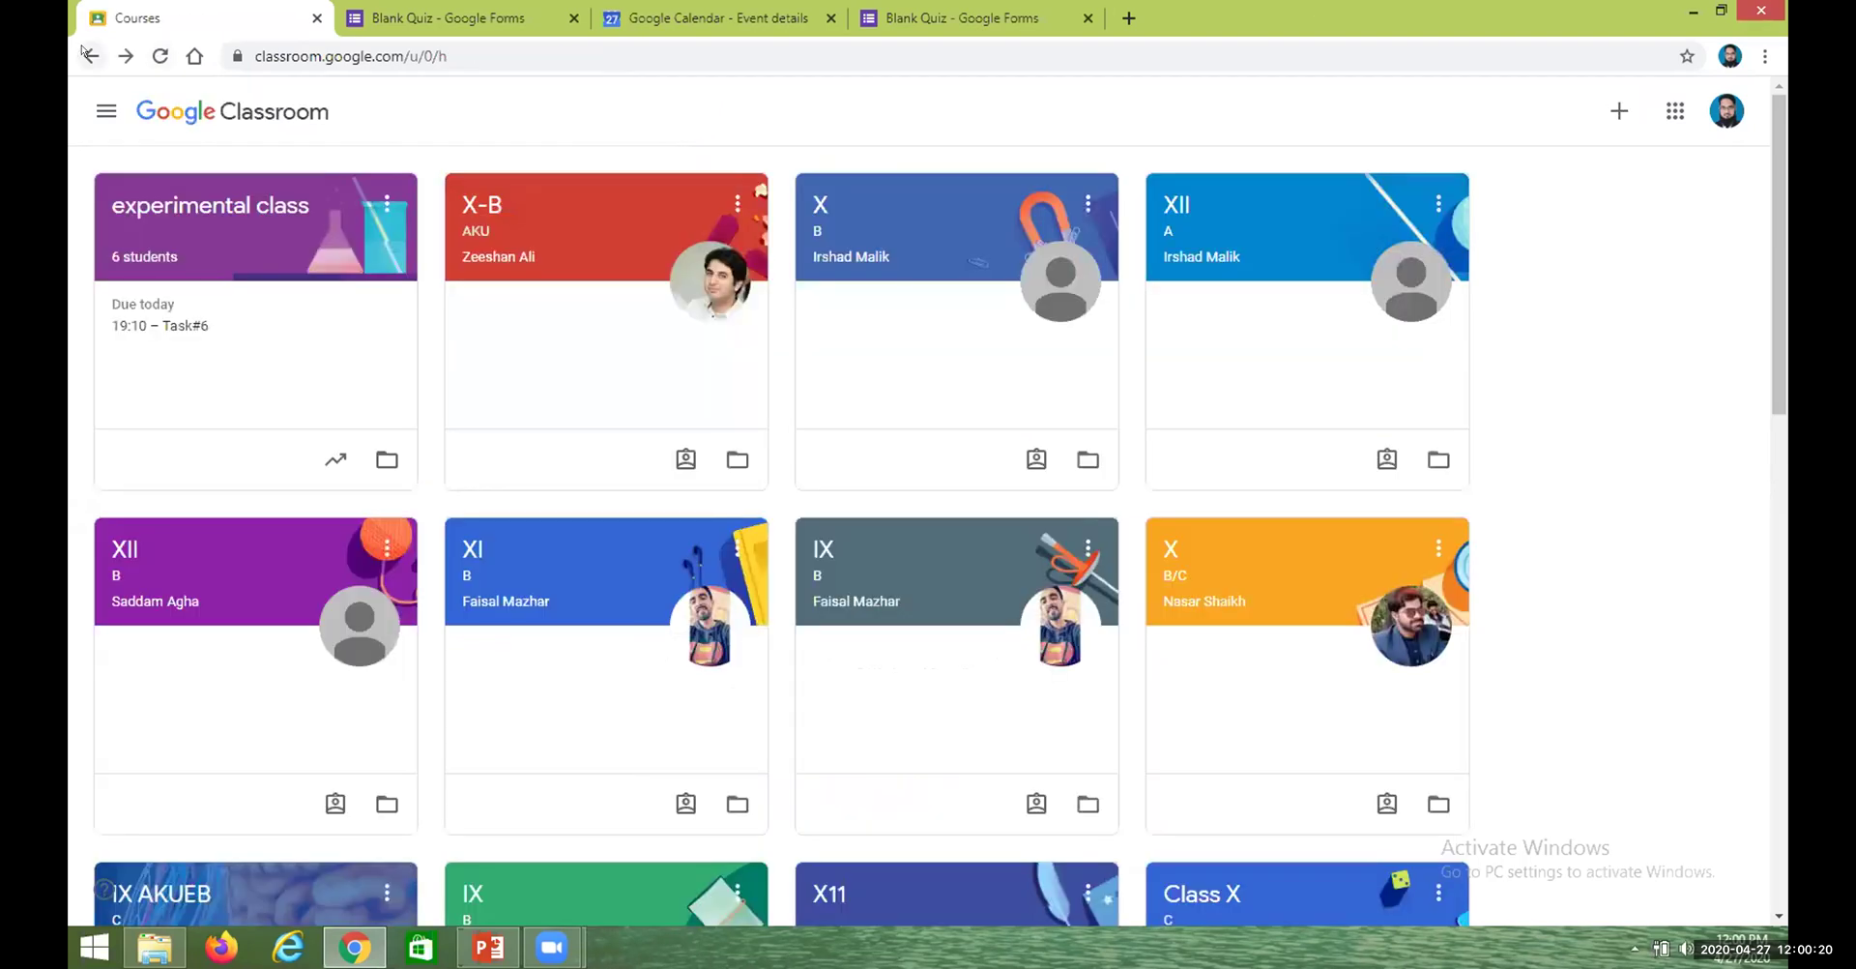
click(208, 207)
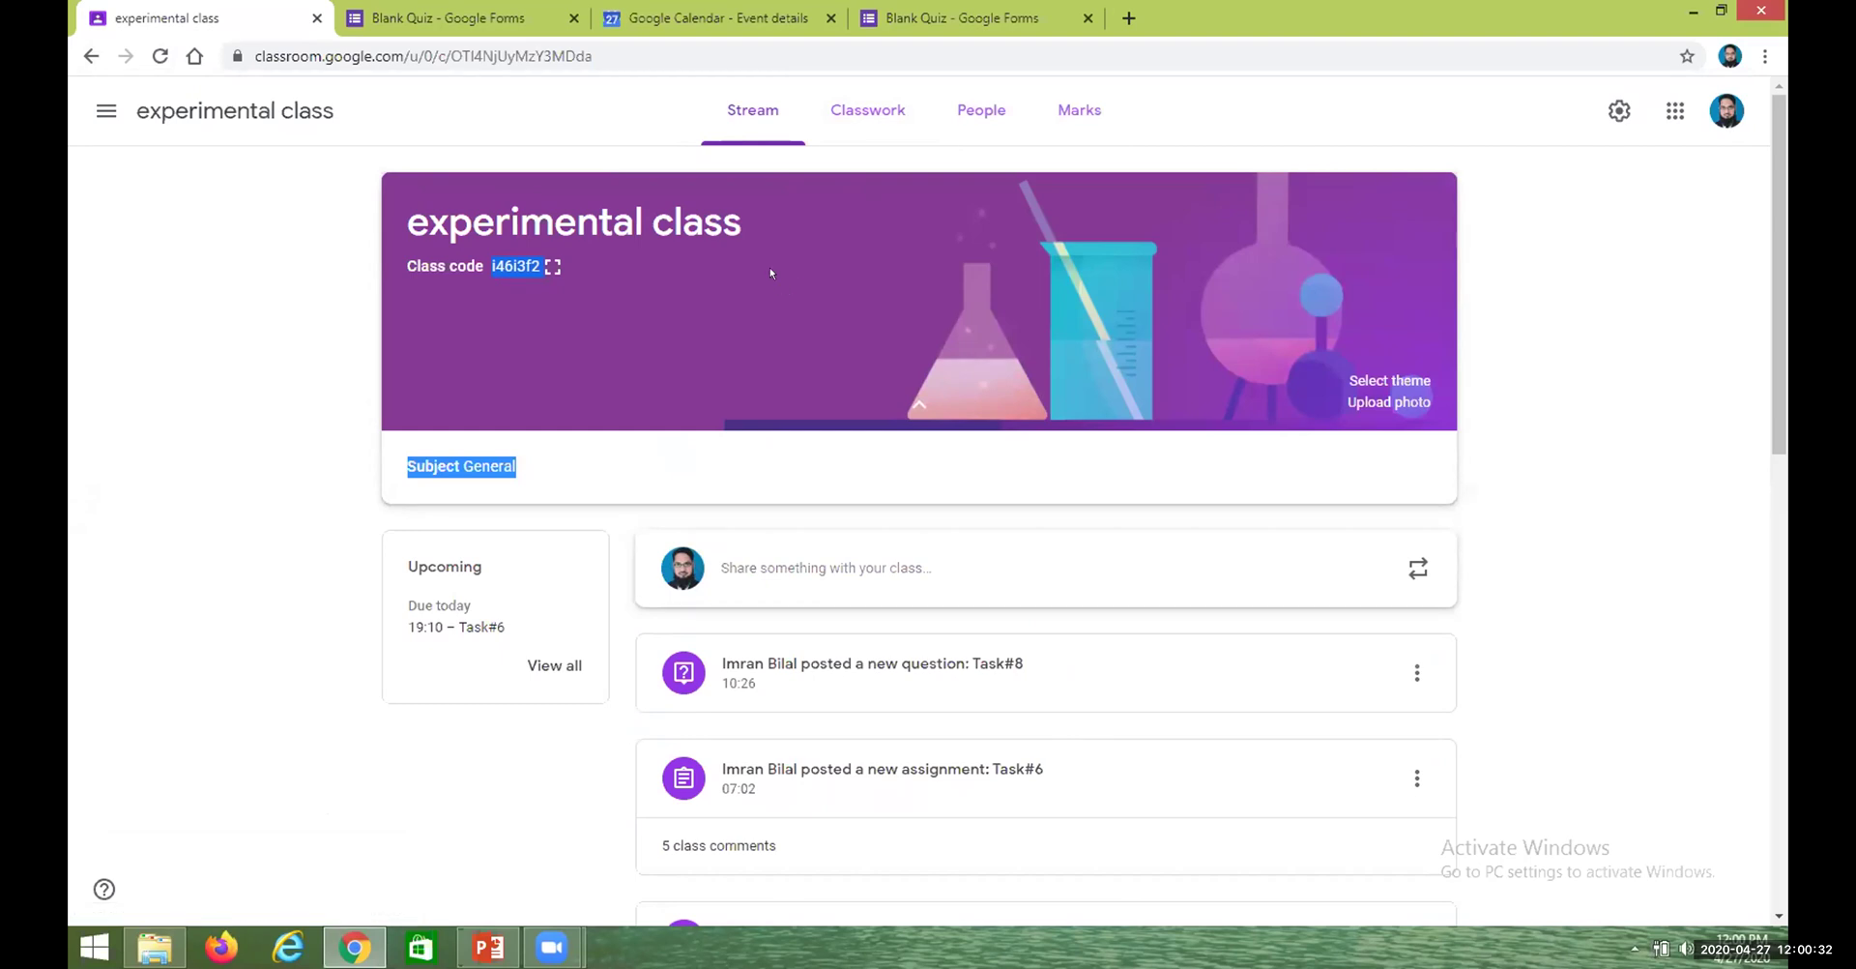
click(870, 111)
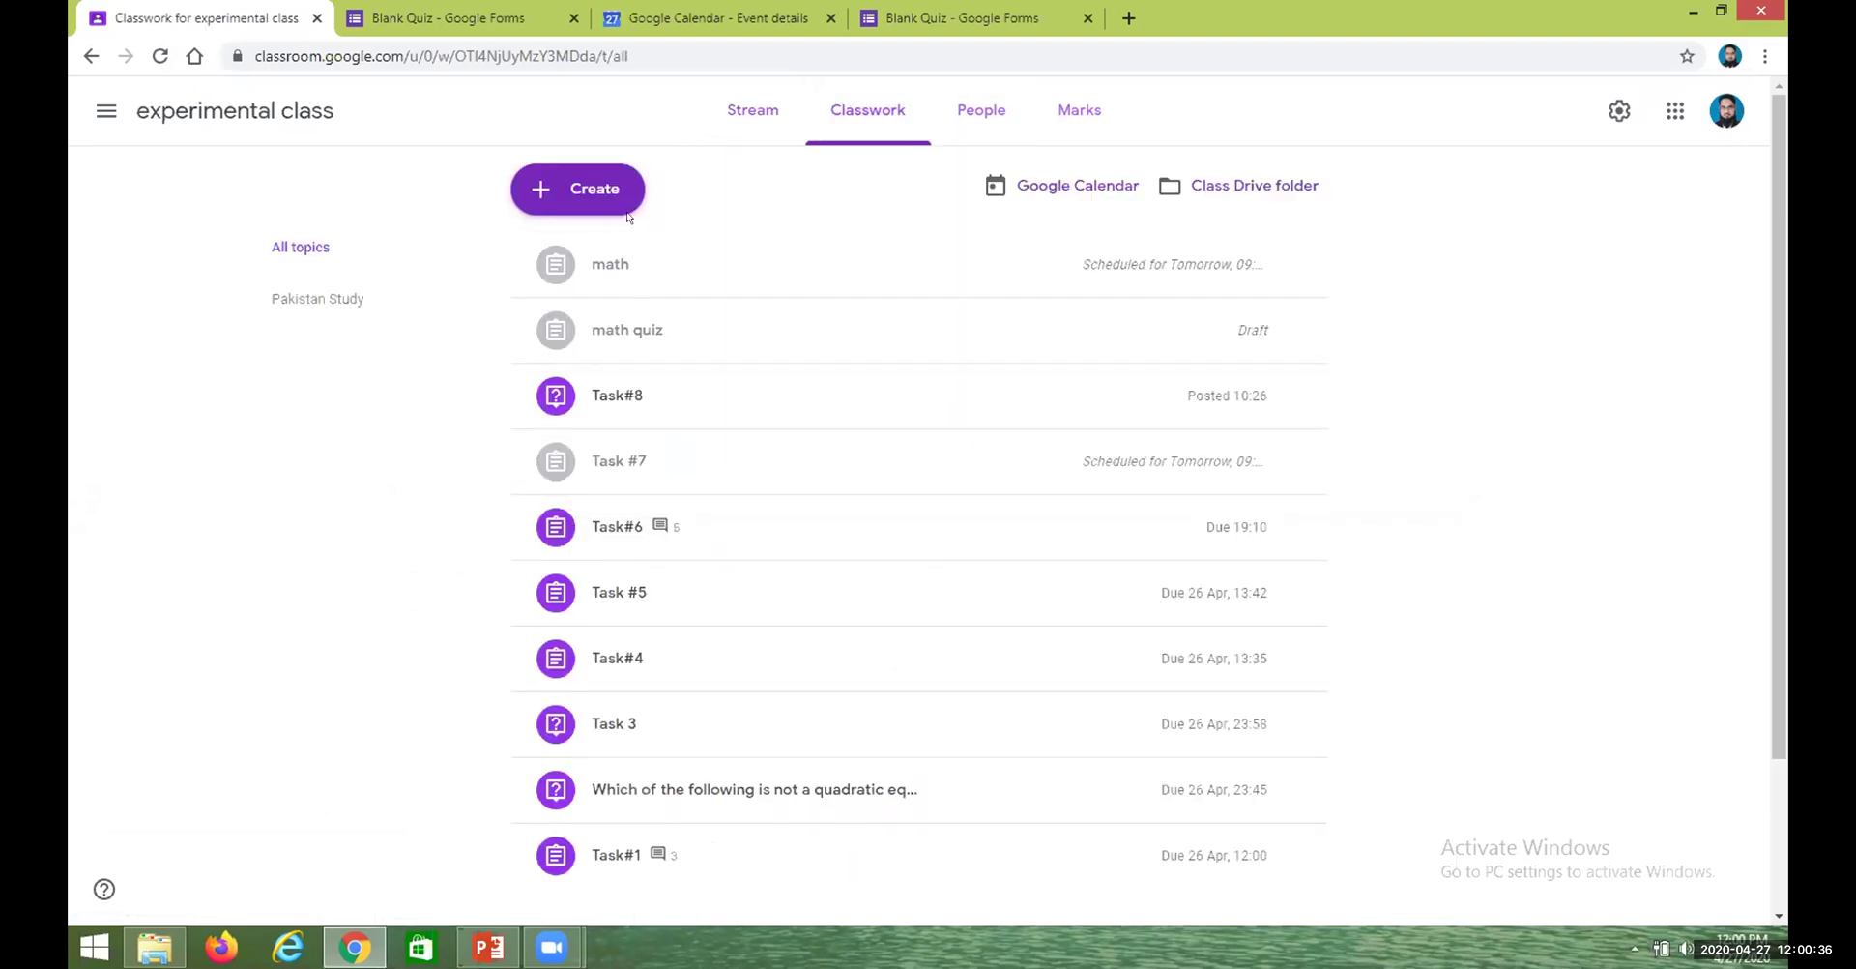
click(612, 172)
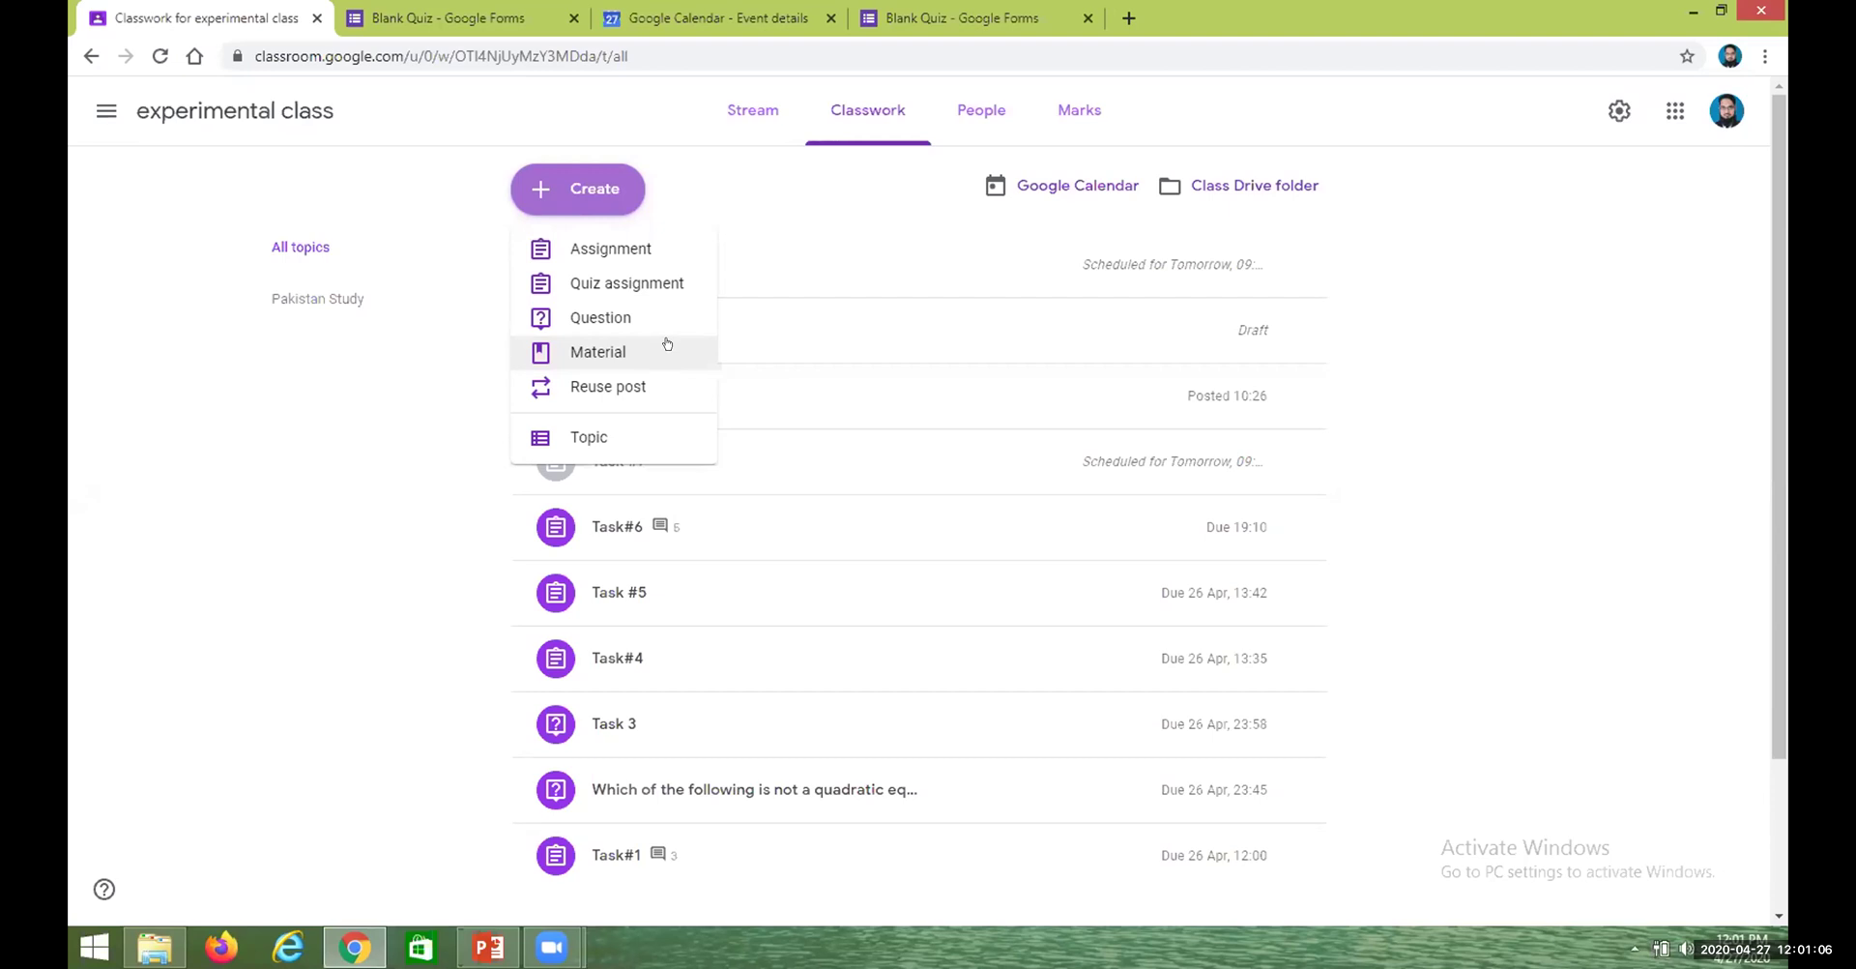
click(633, 276)
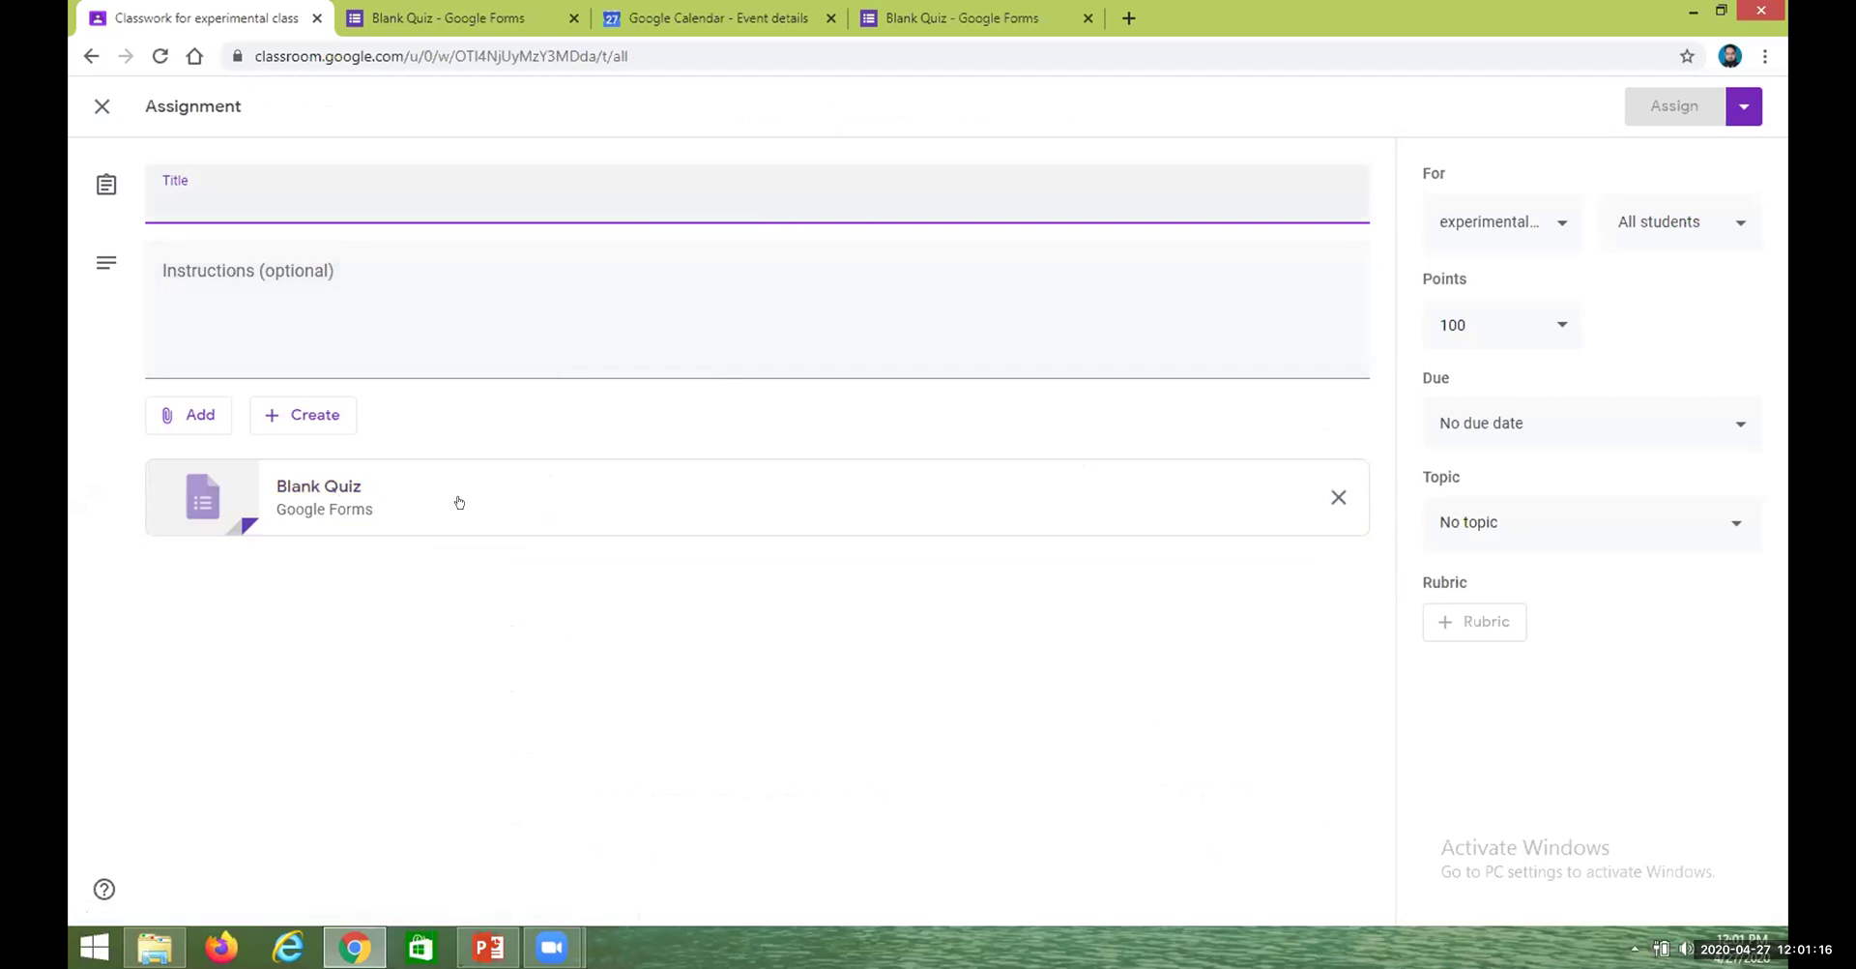
click(519, 502)
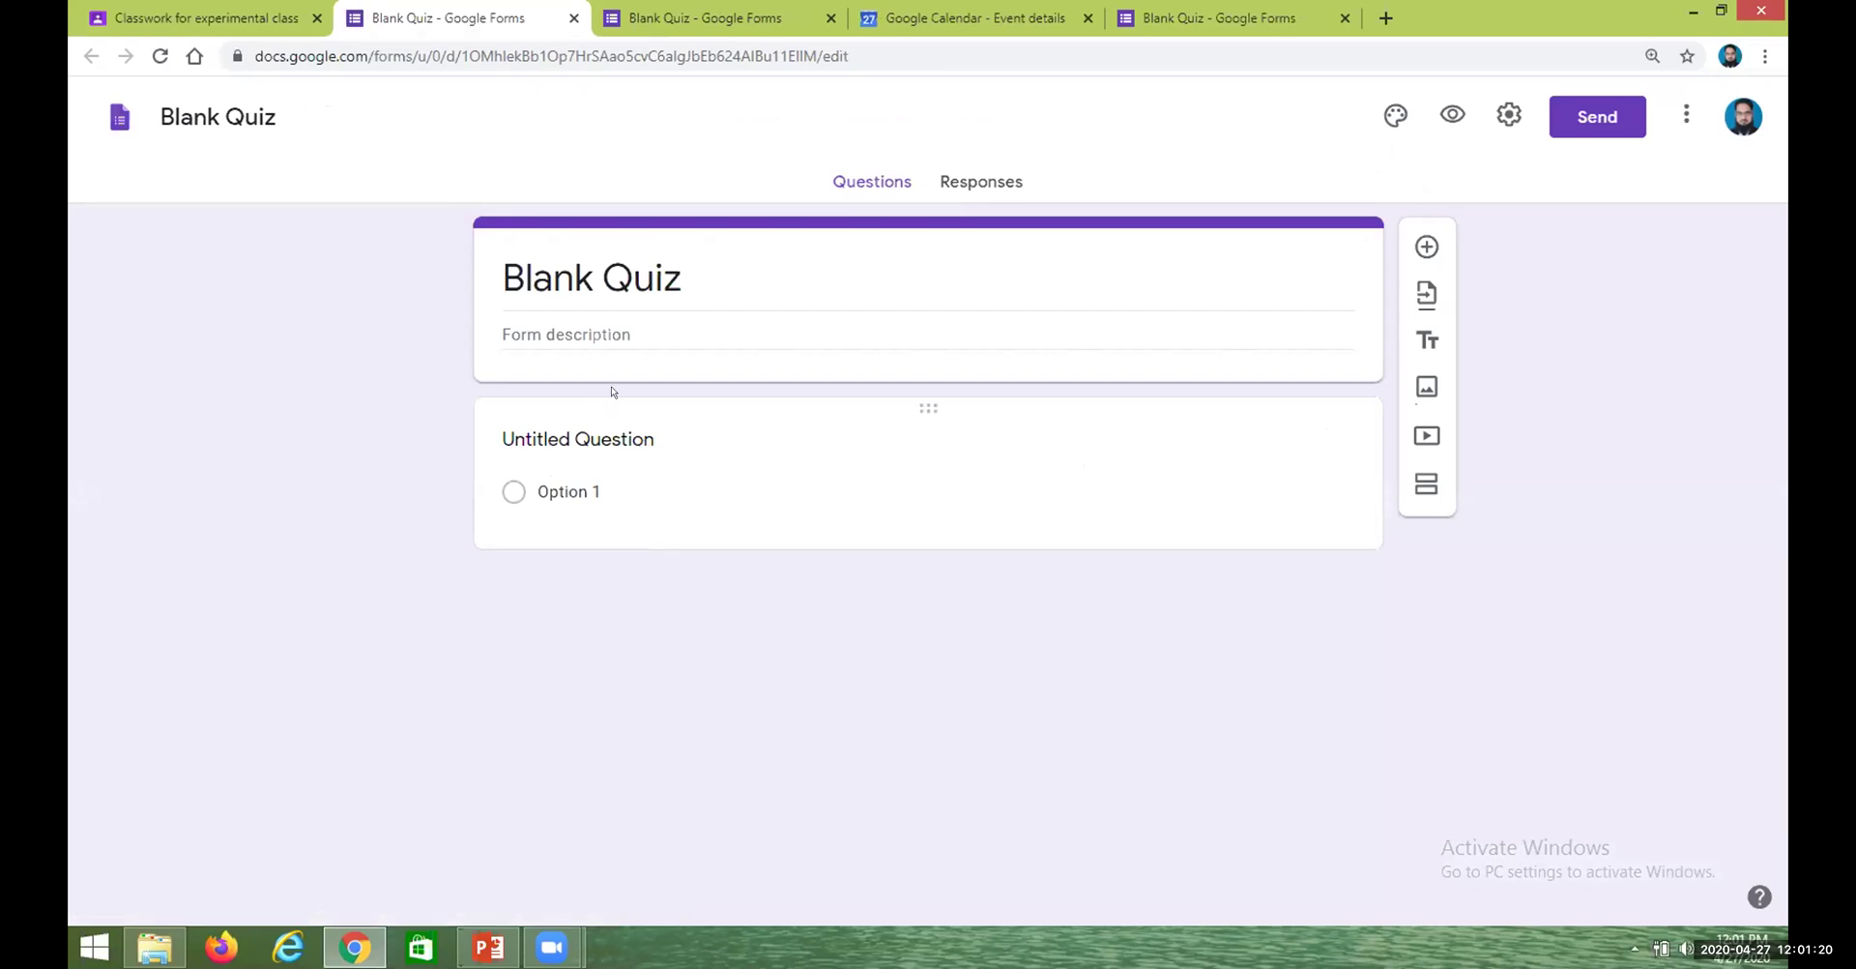
Enter "what is your name" as the text of the form's first question
click(609, 492)
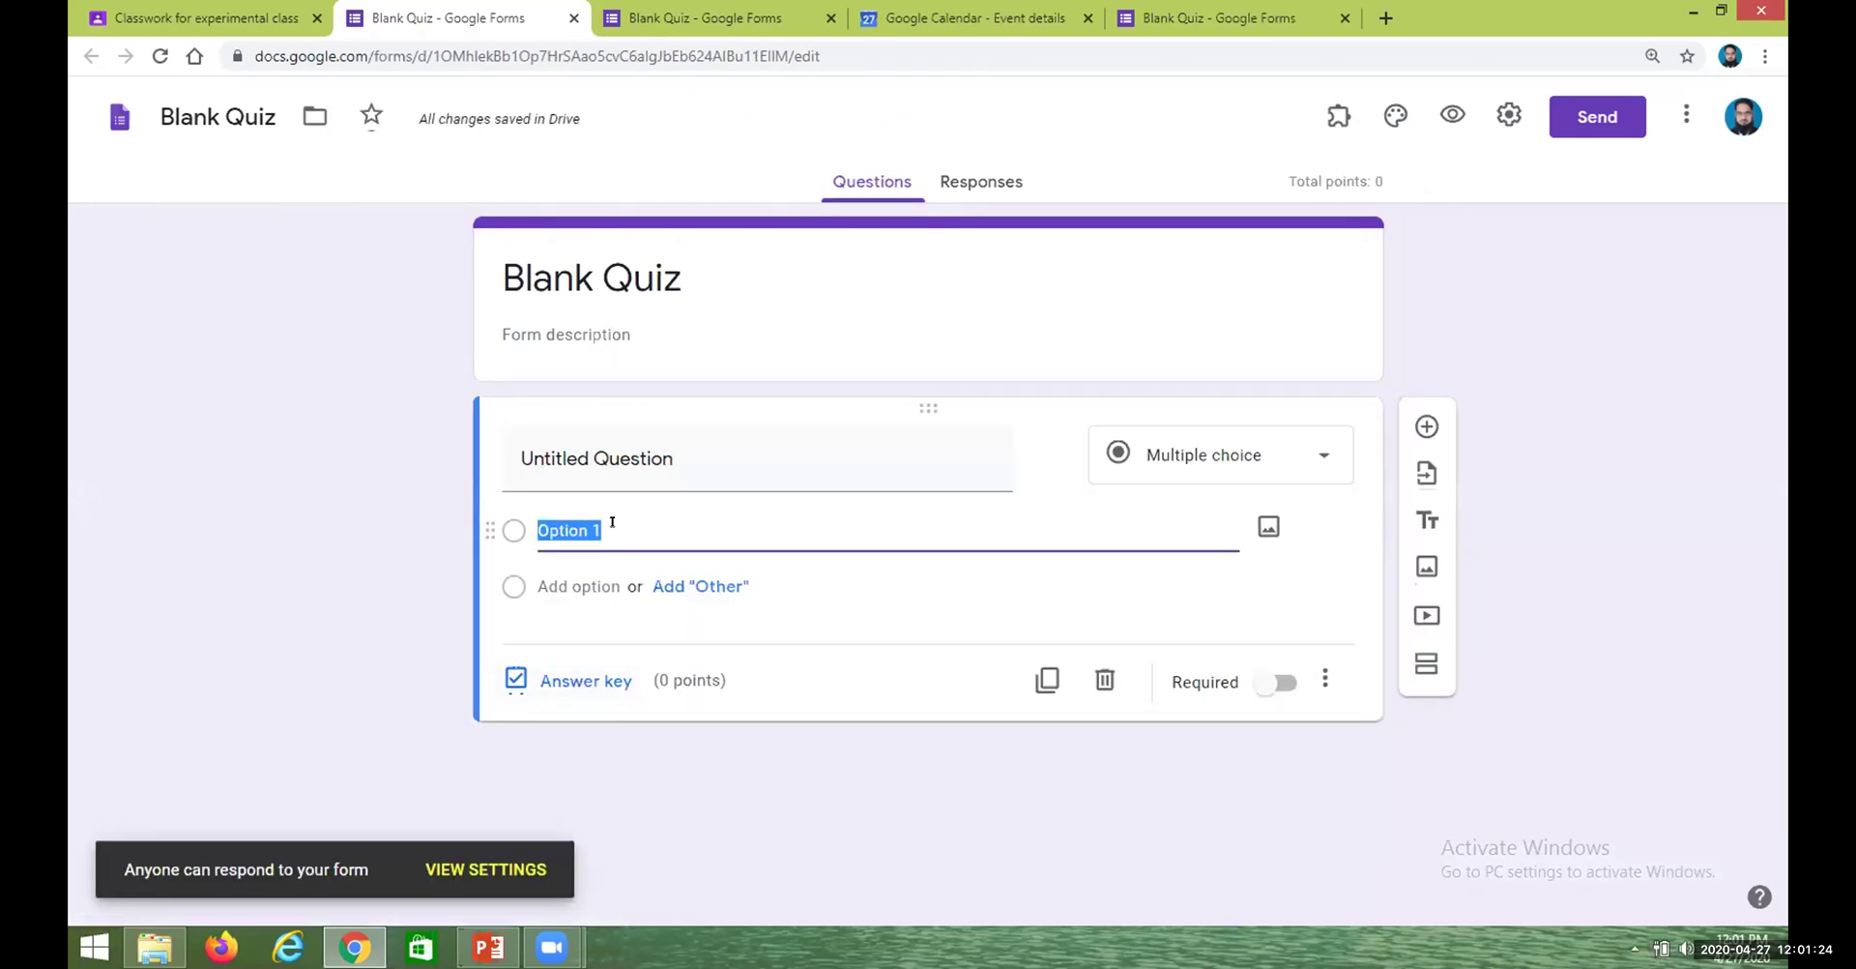
click(623, 459)
text(what is your)
key(BackSpace)
key(BackSpace)
key(BackSpace)
text(our name)
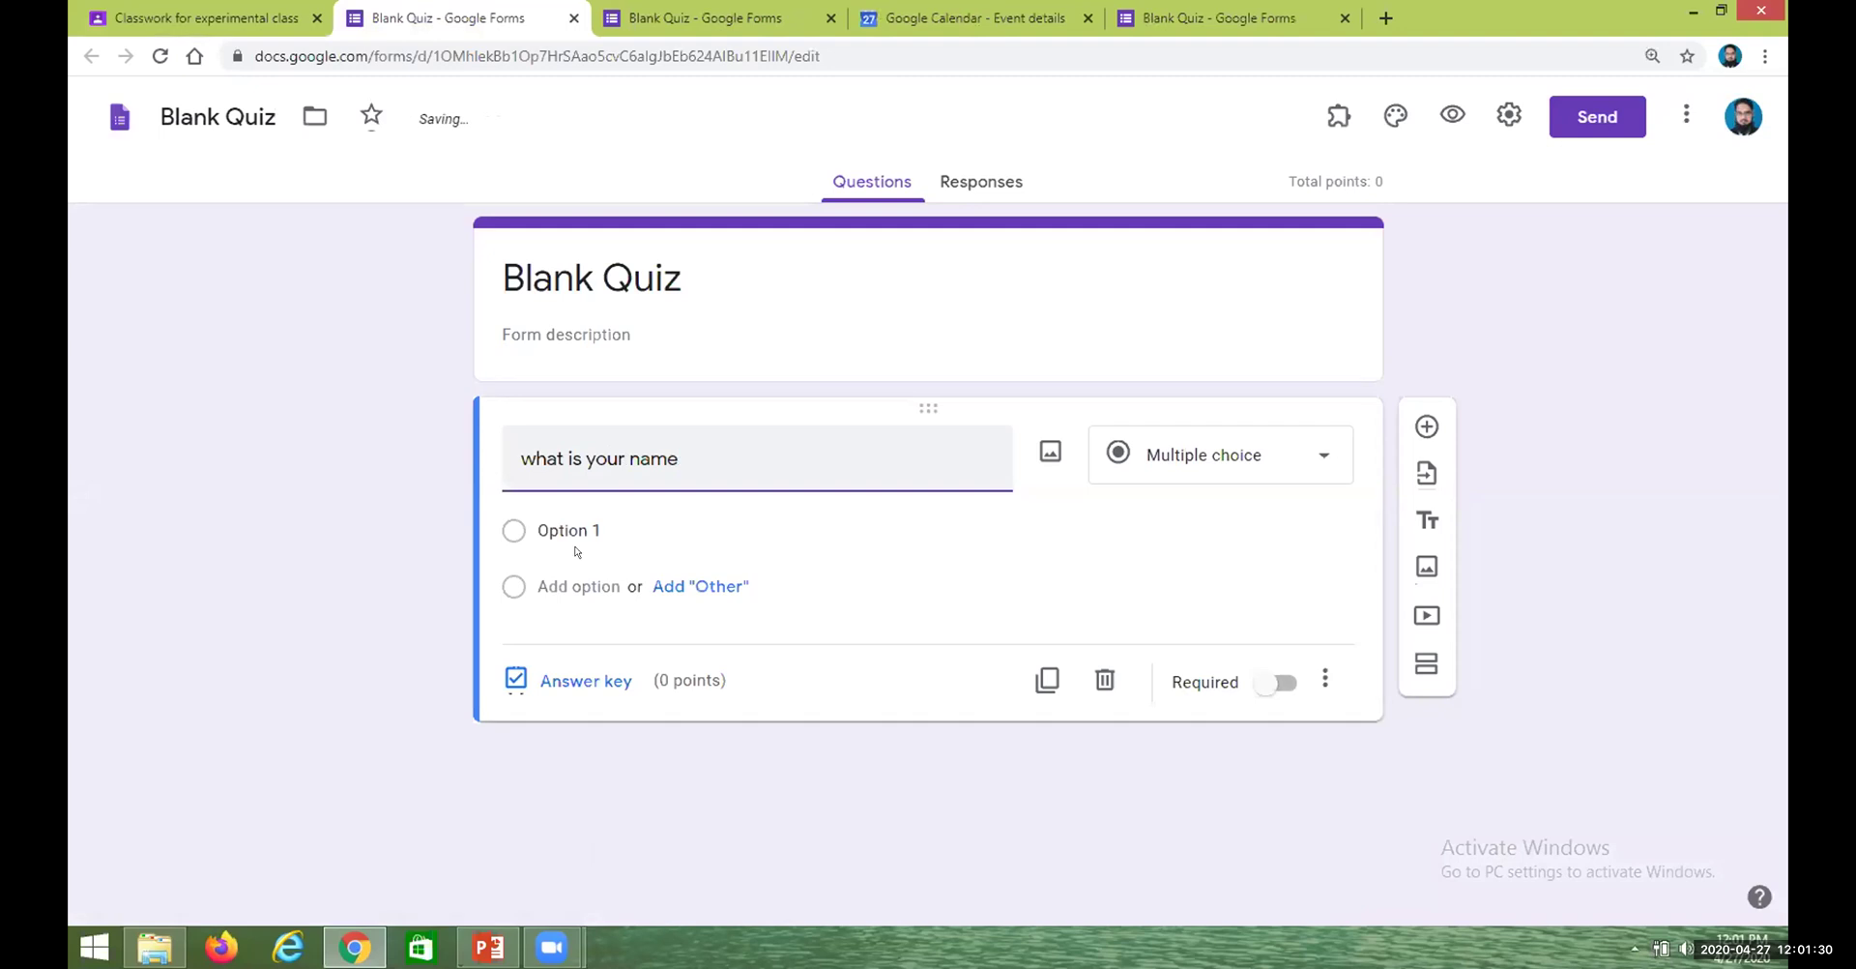
Give the multiple-choice question the options a, b, c and d, without an "Other" option
click(576, 547)
text(a)
click(667, 584)
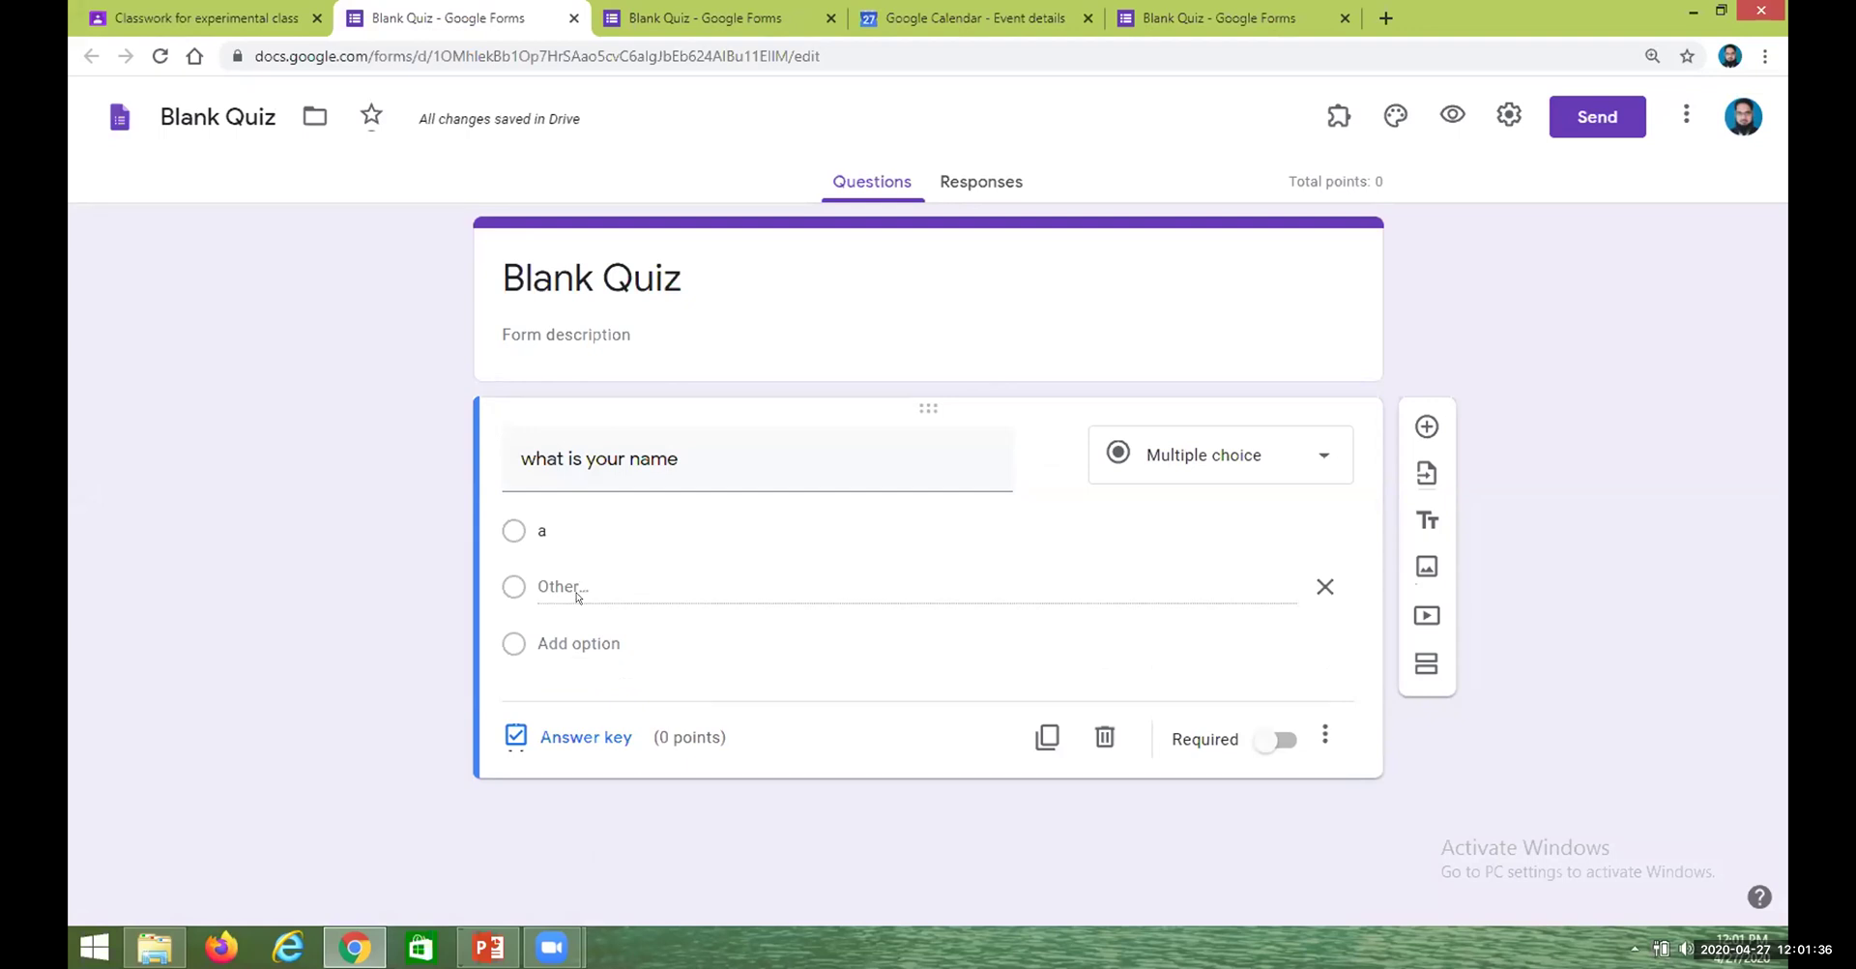
click(577, 643)
text(b)
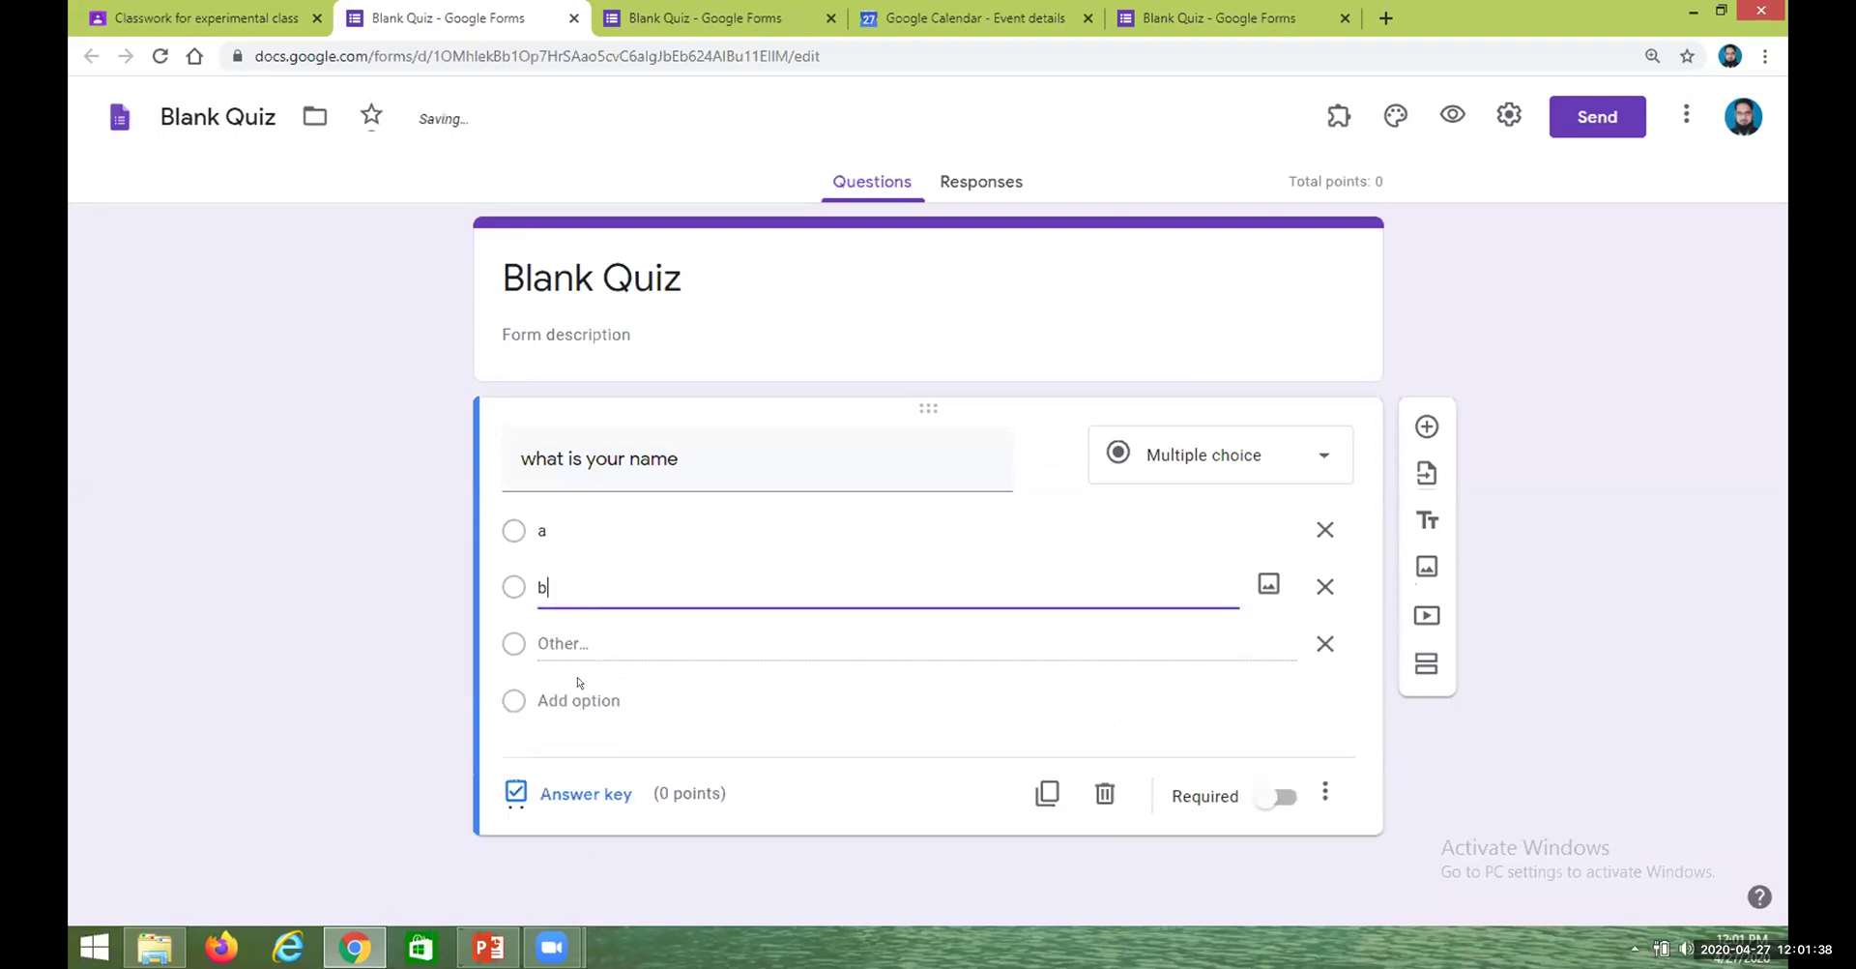
click(575, 700)
text(c)
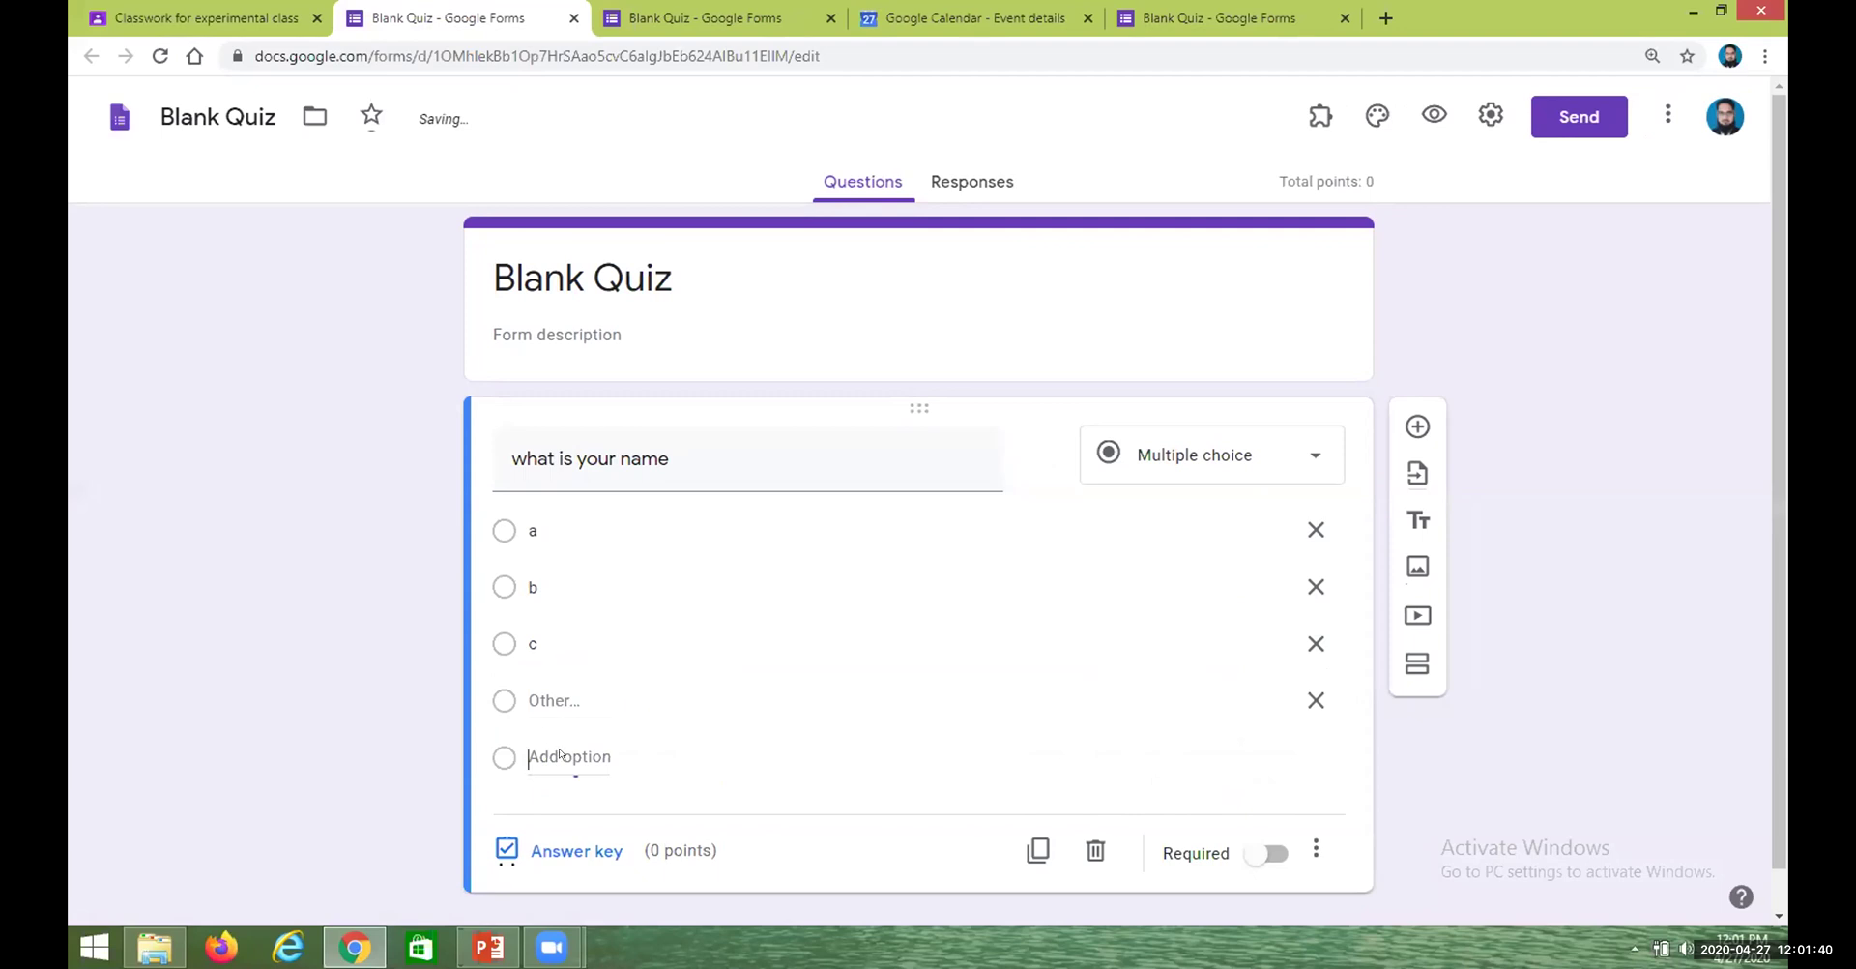
click(546, 757)
text(d)
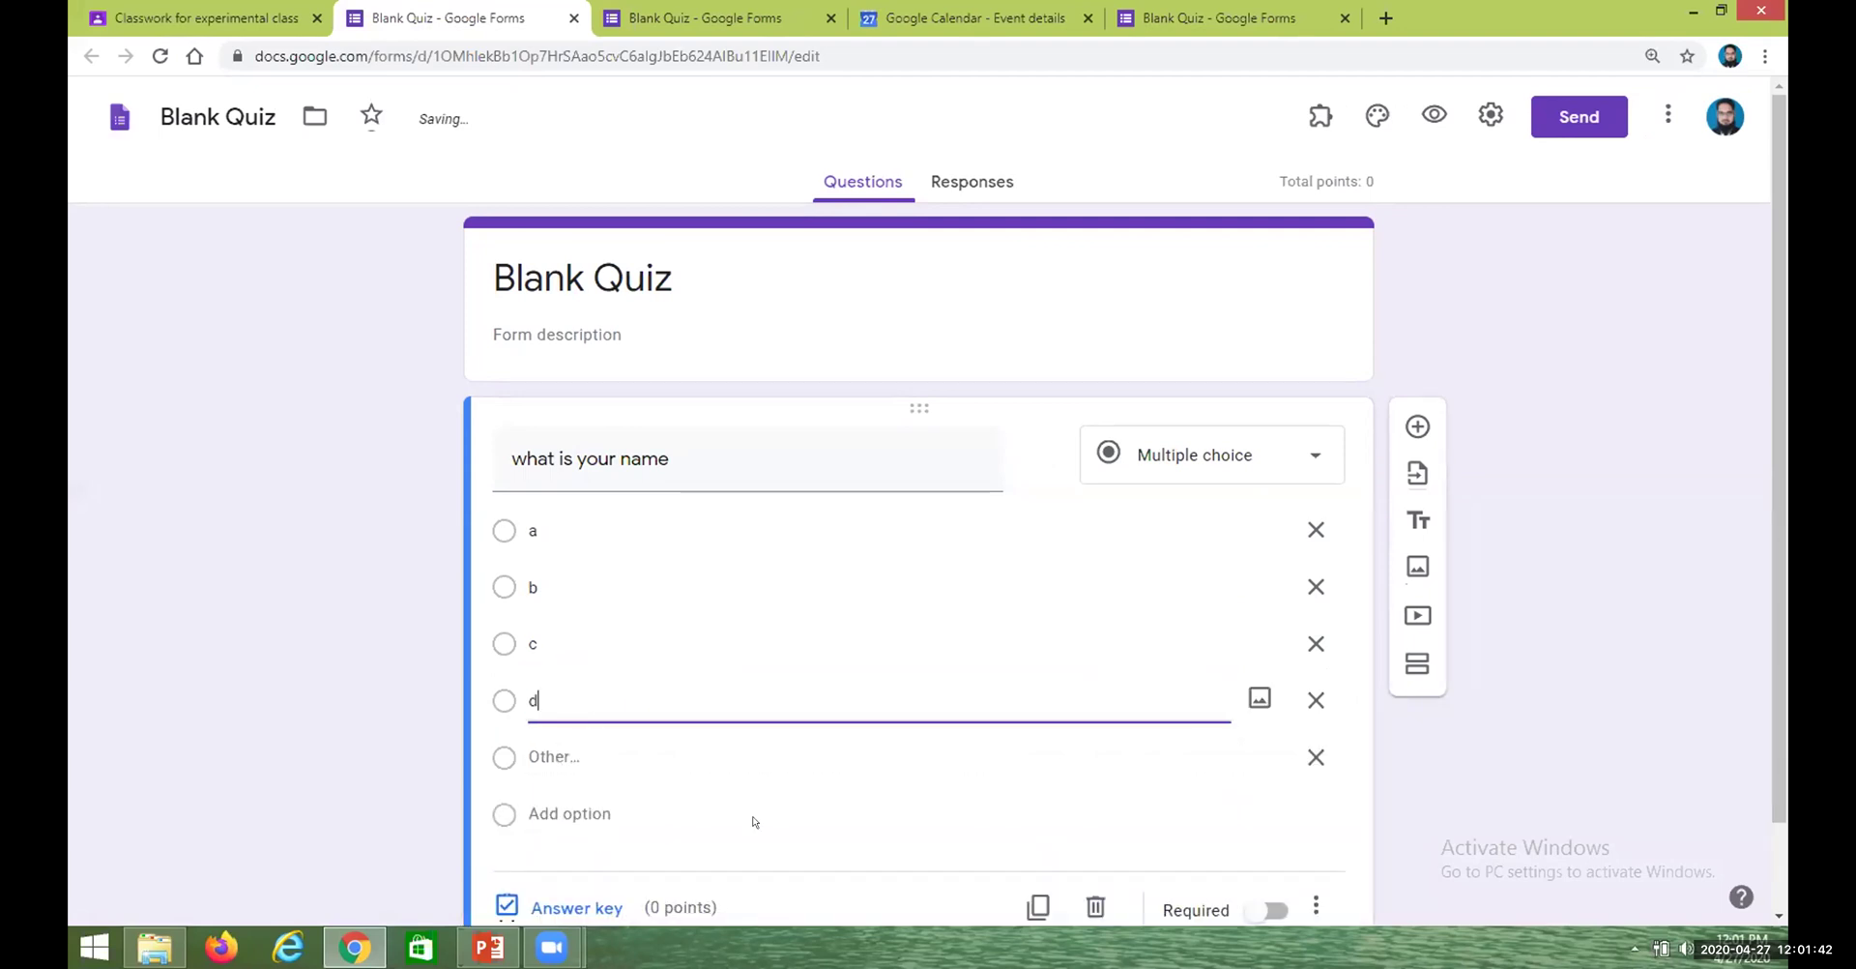
scroll(1148, 750, down, 1)
click(1315, 655)
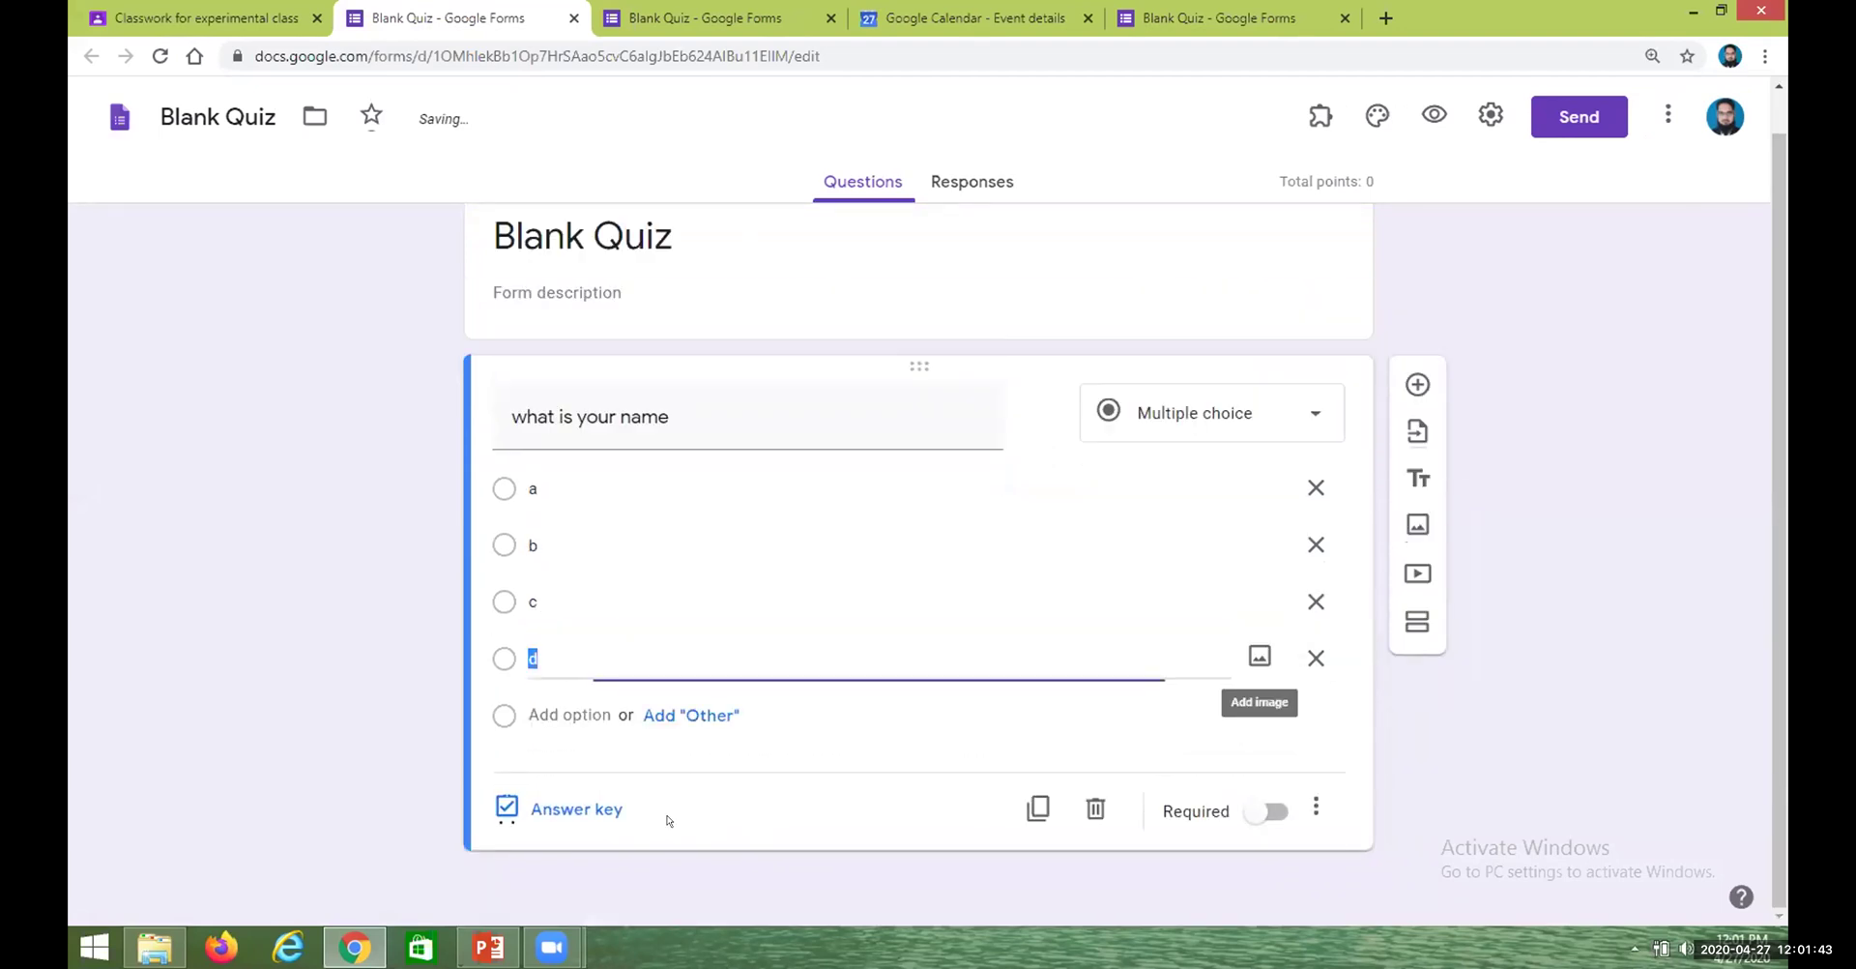
Set b as the correct answer in the question's answer key, worth 1 point
click(580, 808)
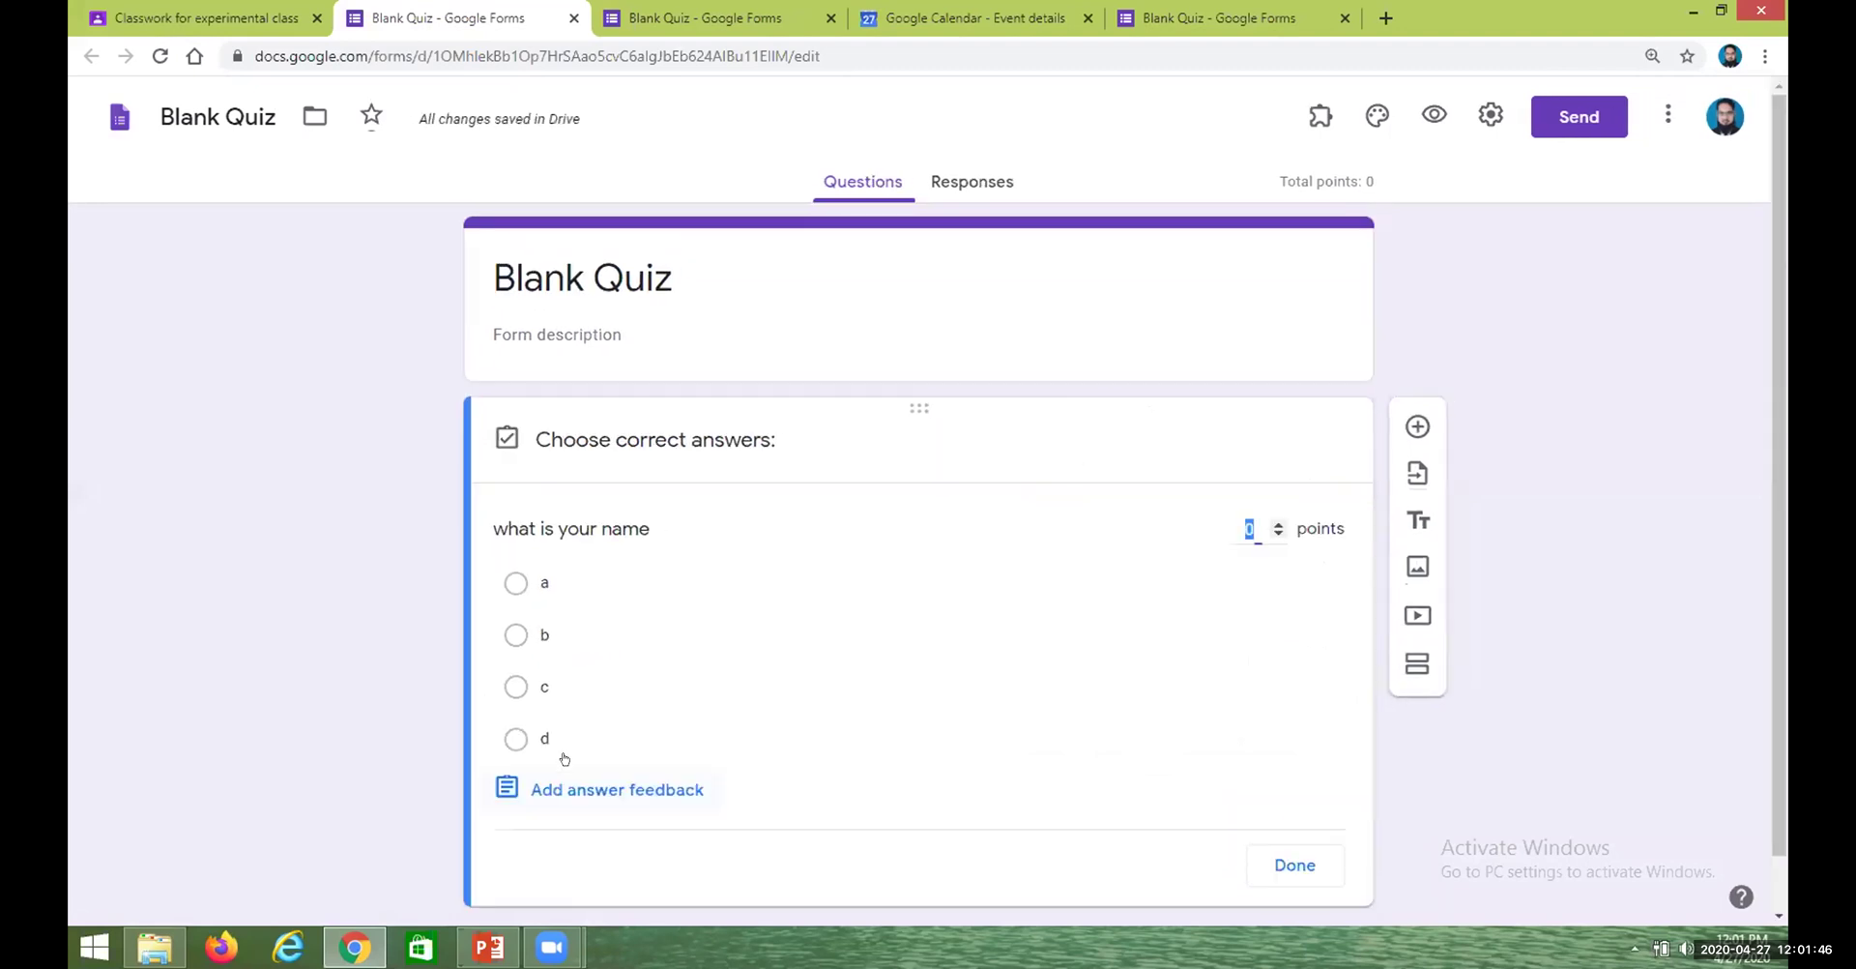
click(515, 635)
click(1247, 528)
key(BackSpace)
text(1)
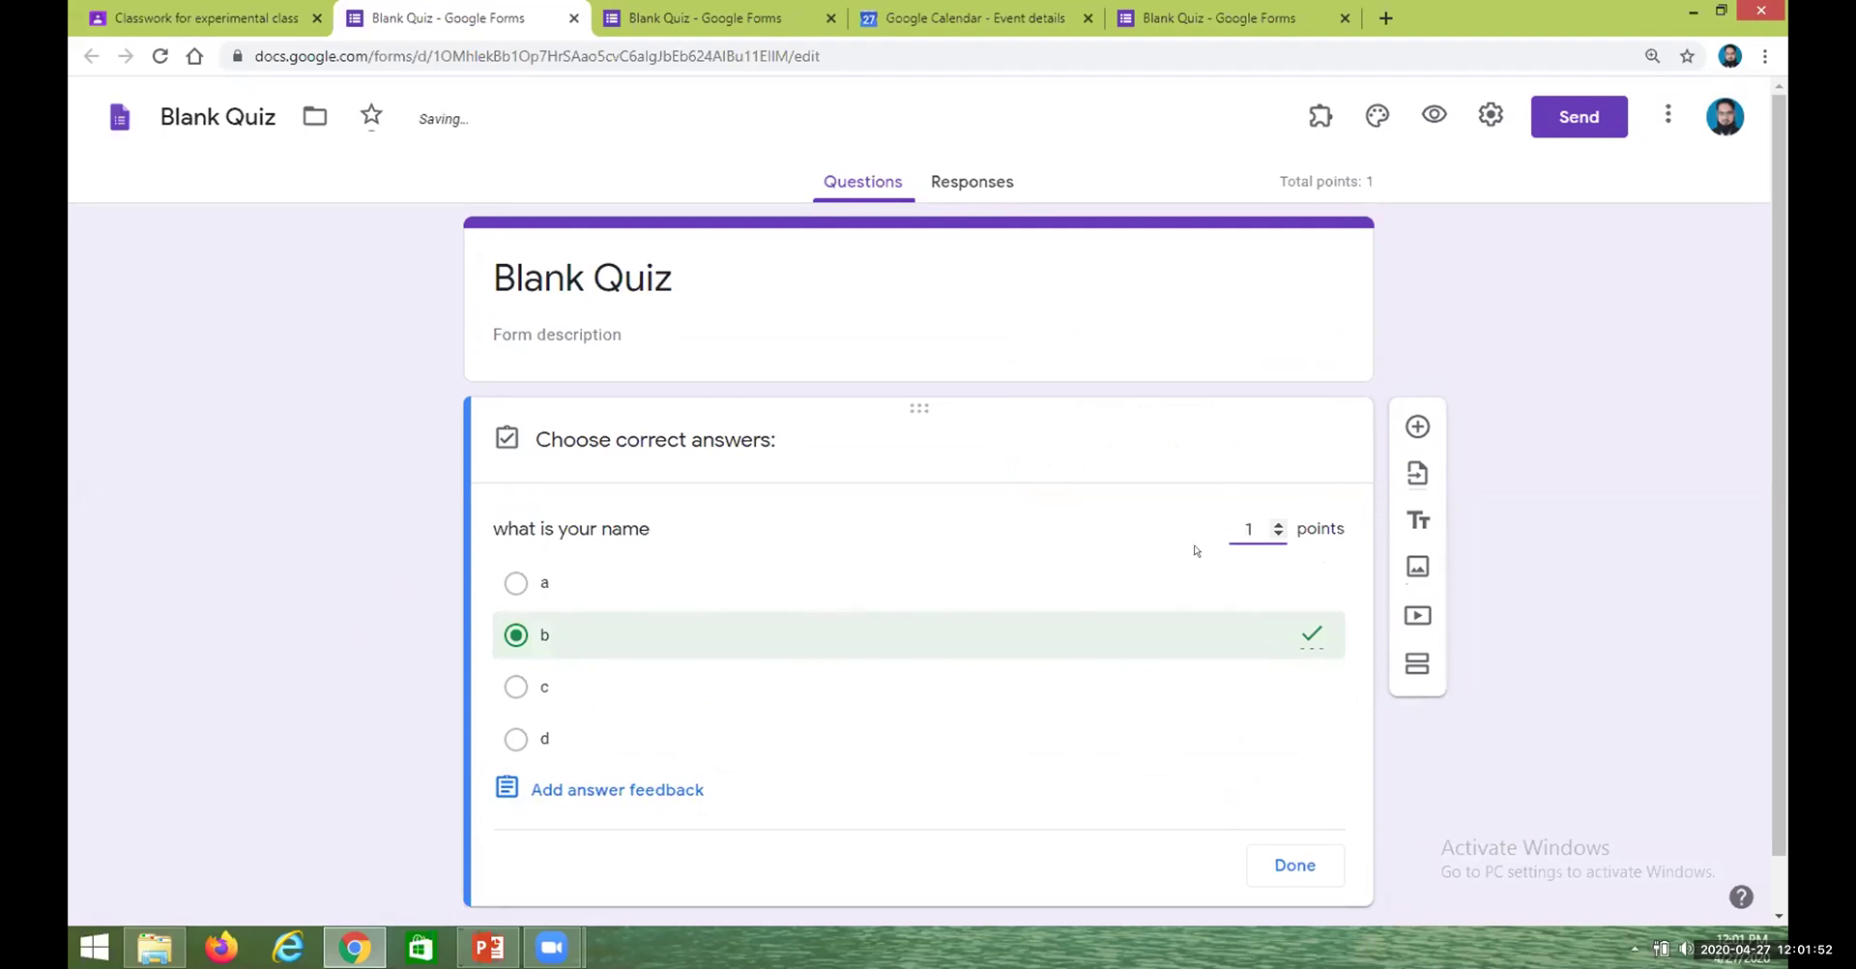
click(1281, 863)
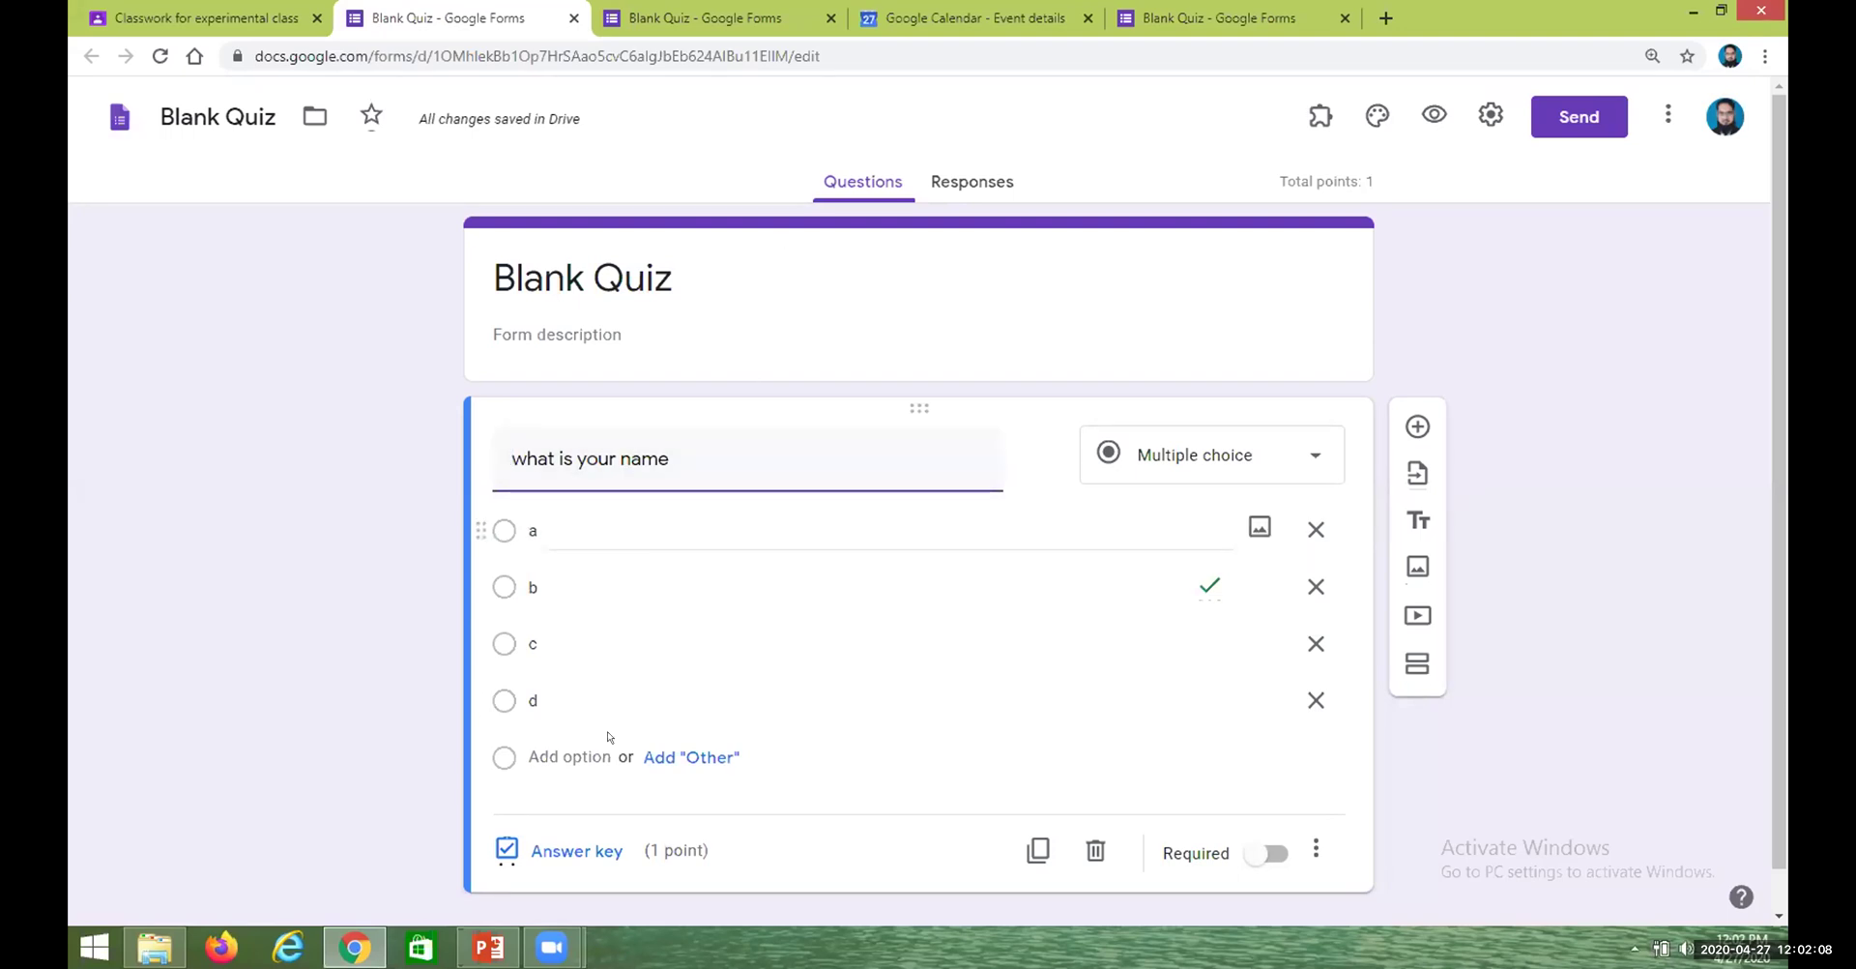
Examine the question's additional settings and the available question types
click(1316, 848)
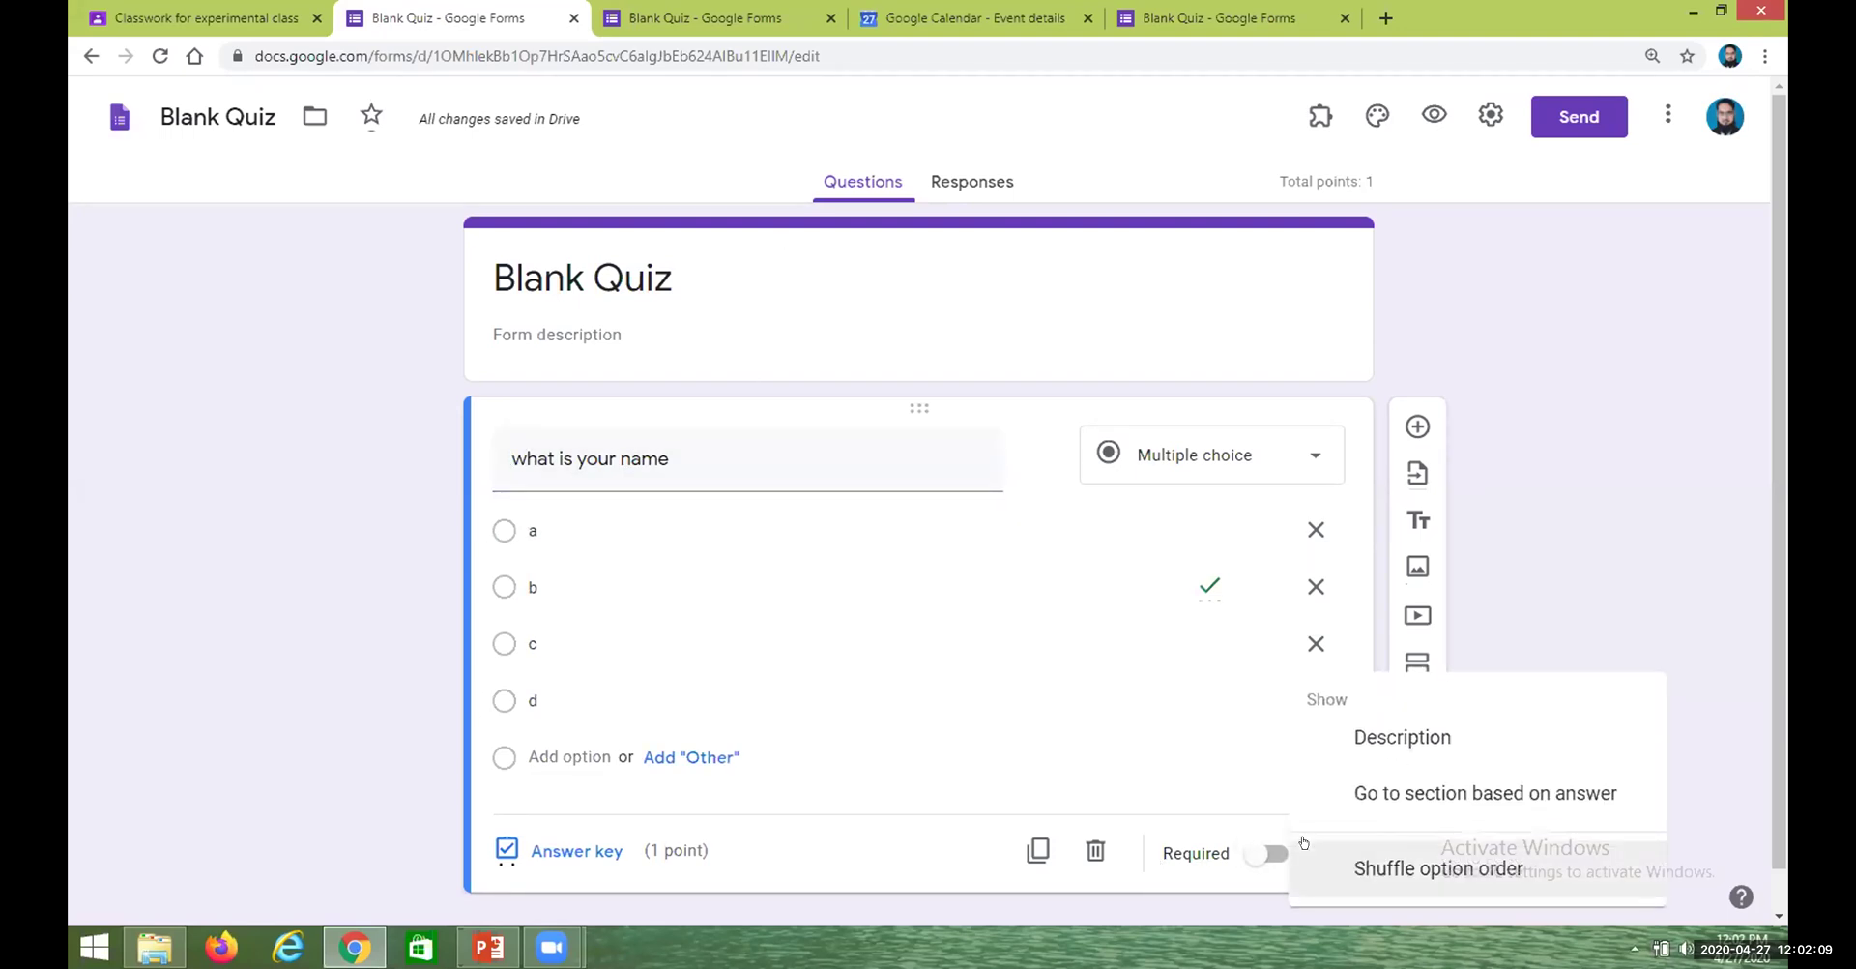
click(1283, 483)
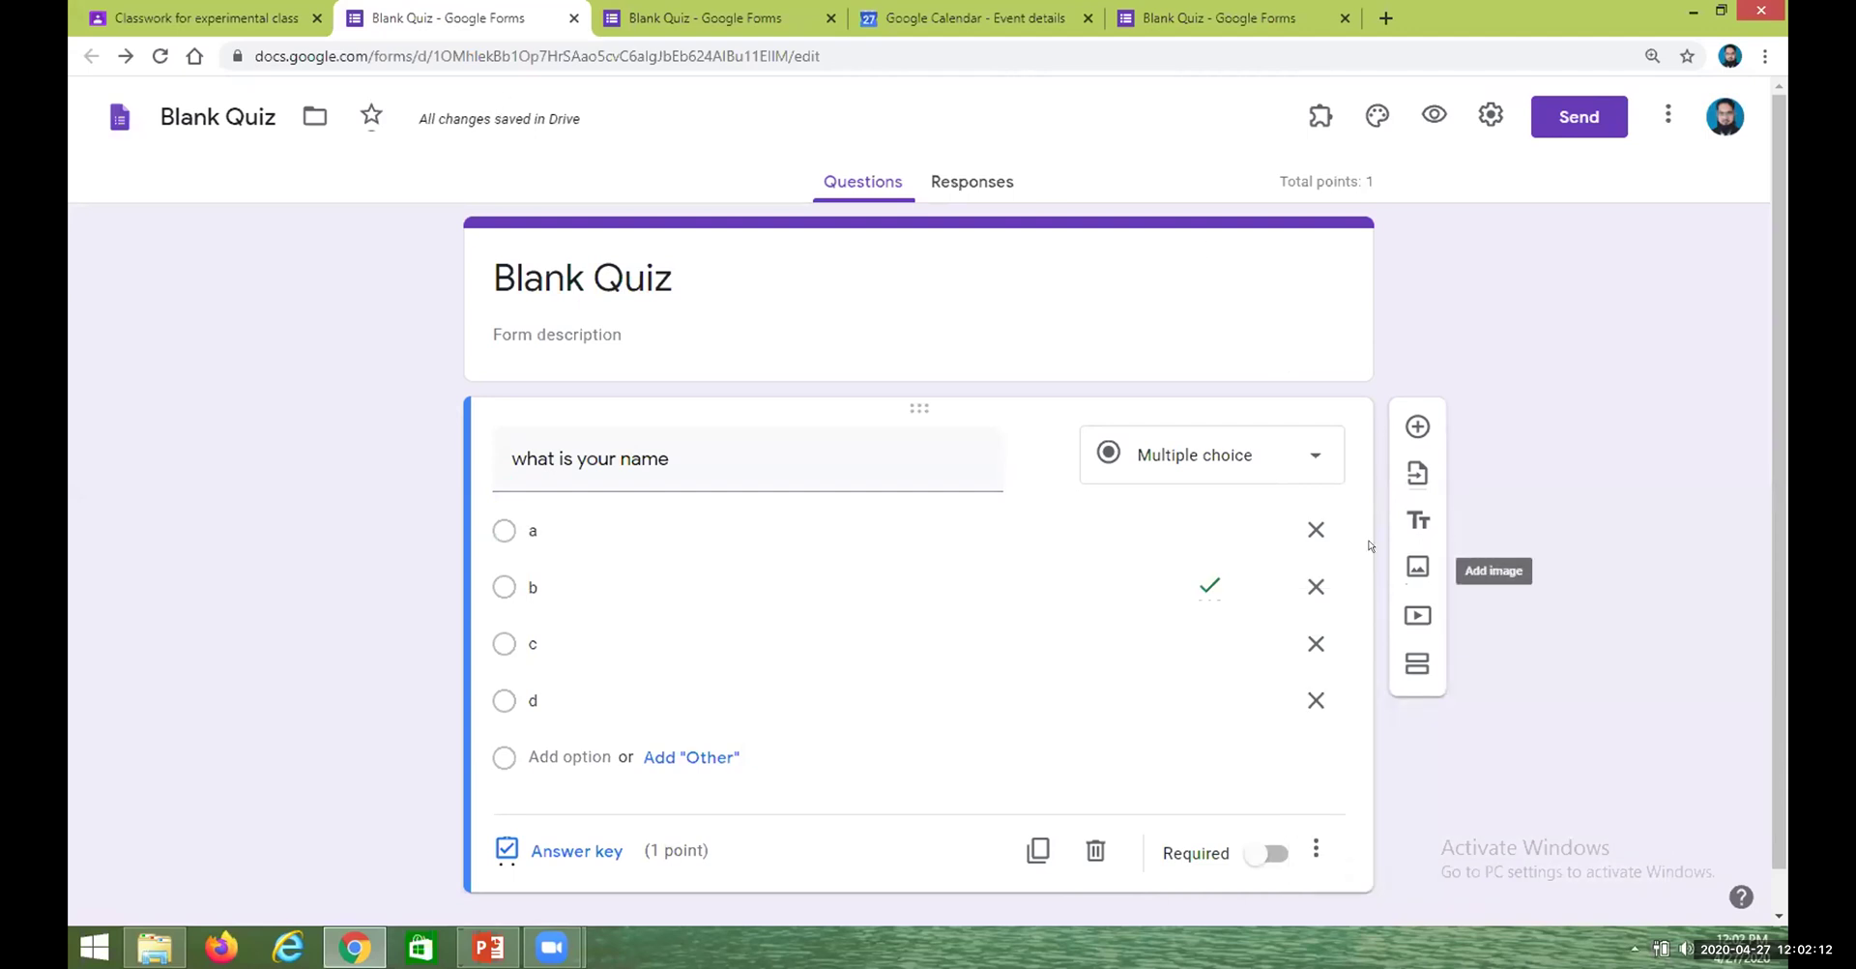
click(1286, 446)
click(905, 317)
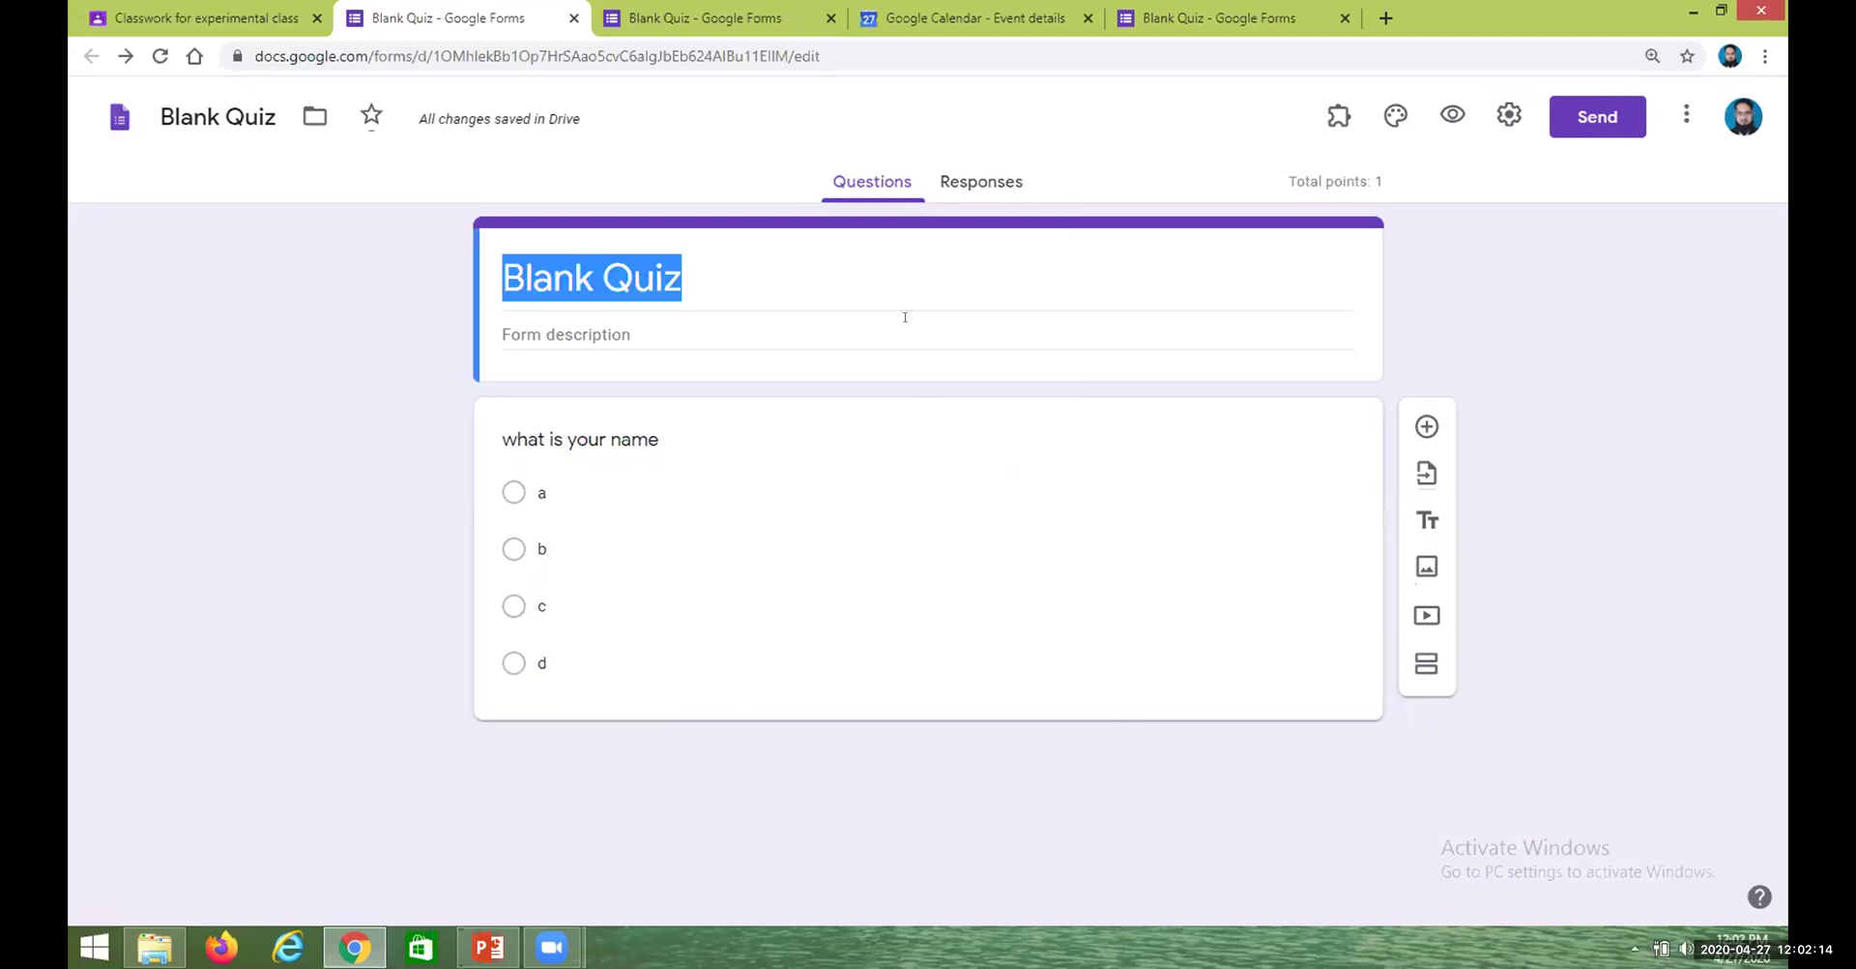
click(864, 485)
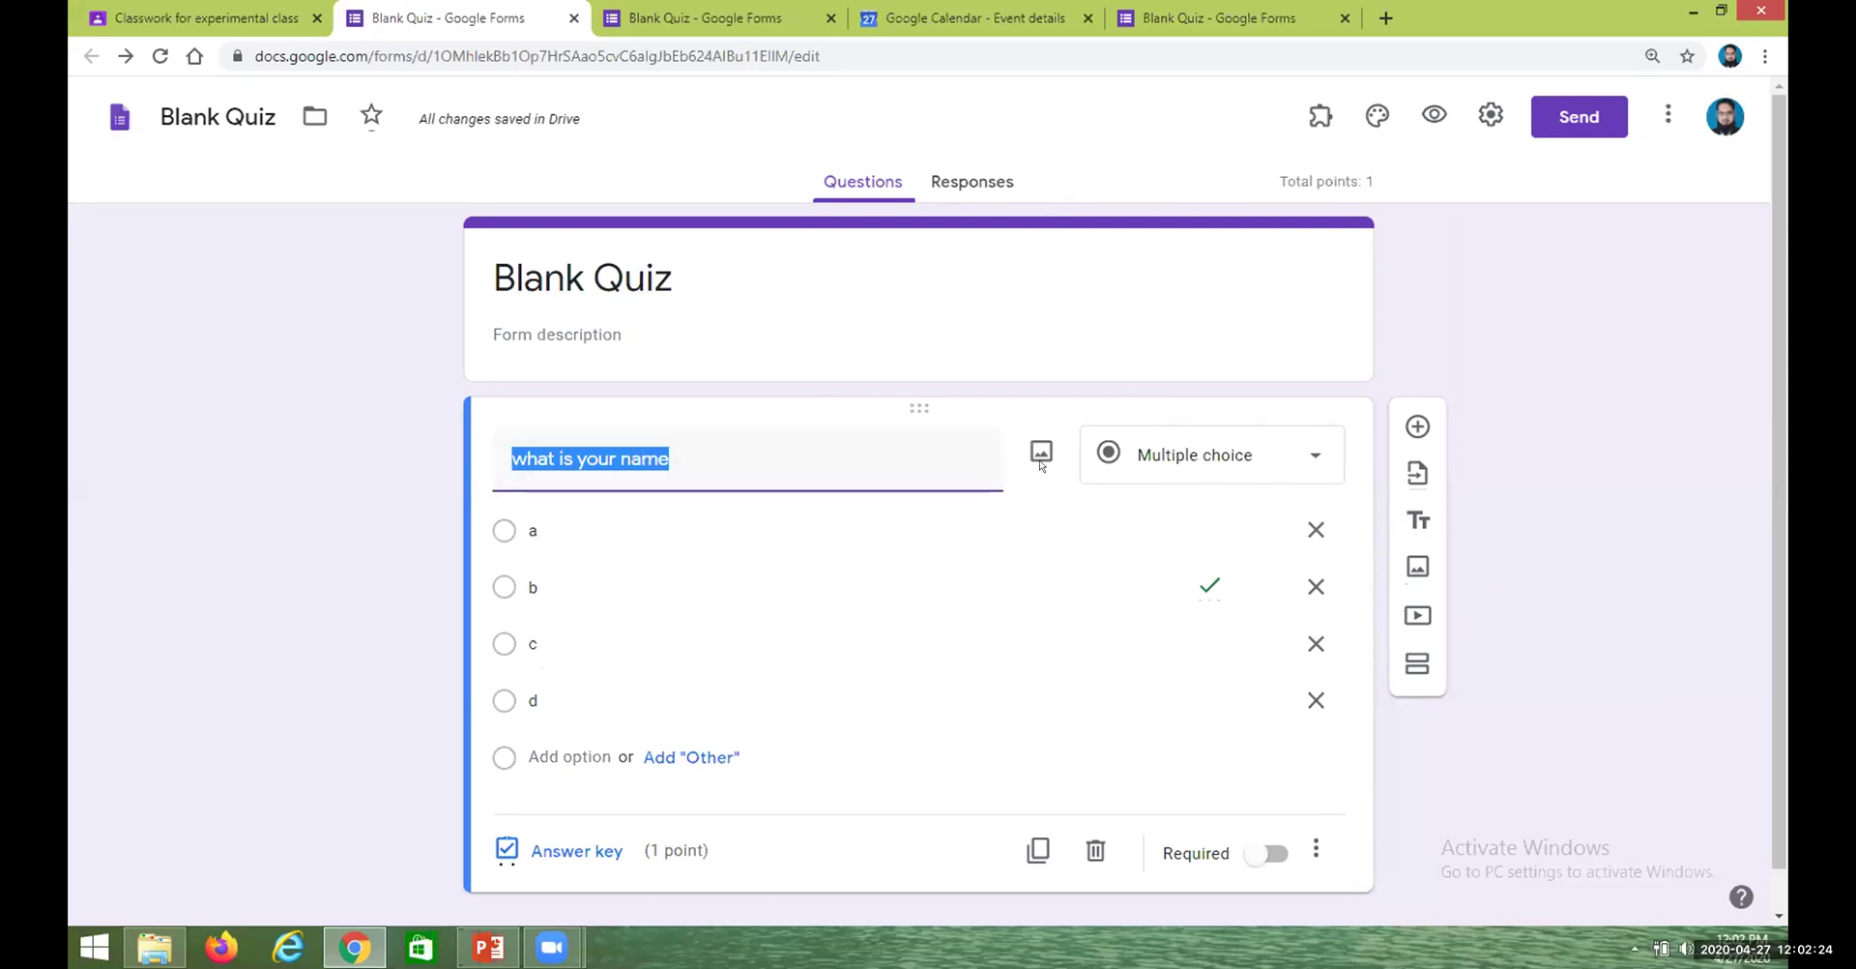
click(1302, 451)
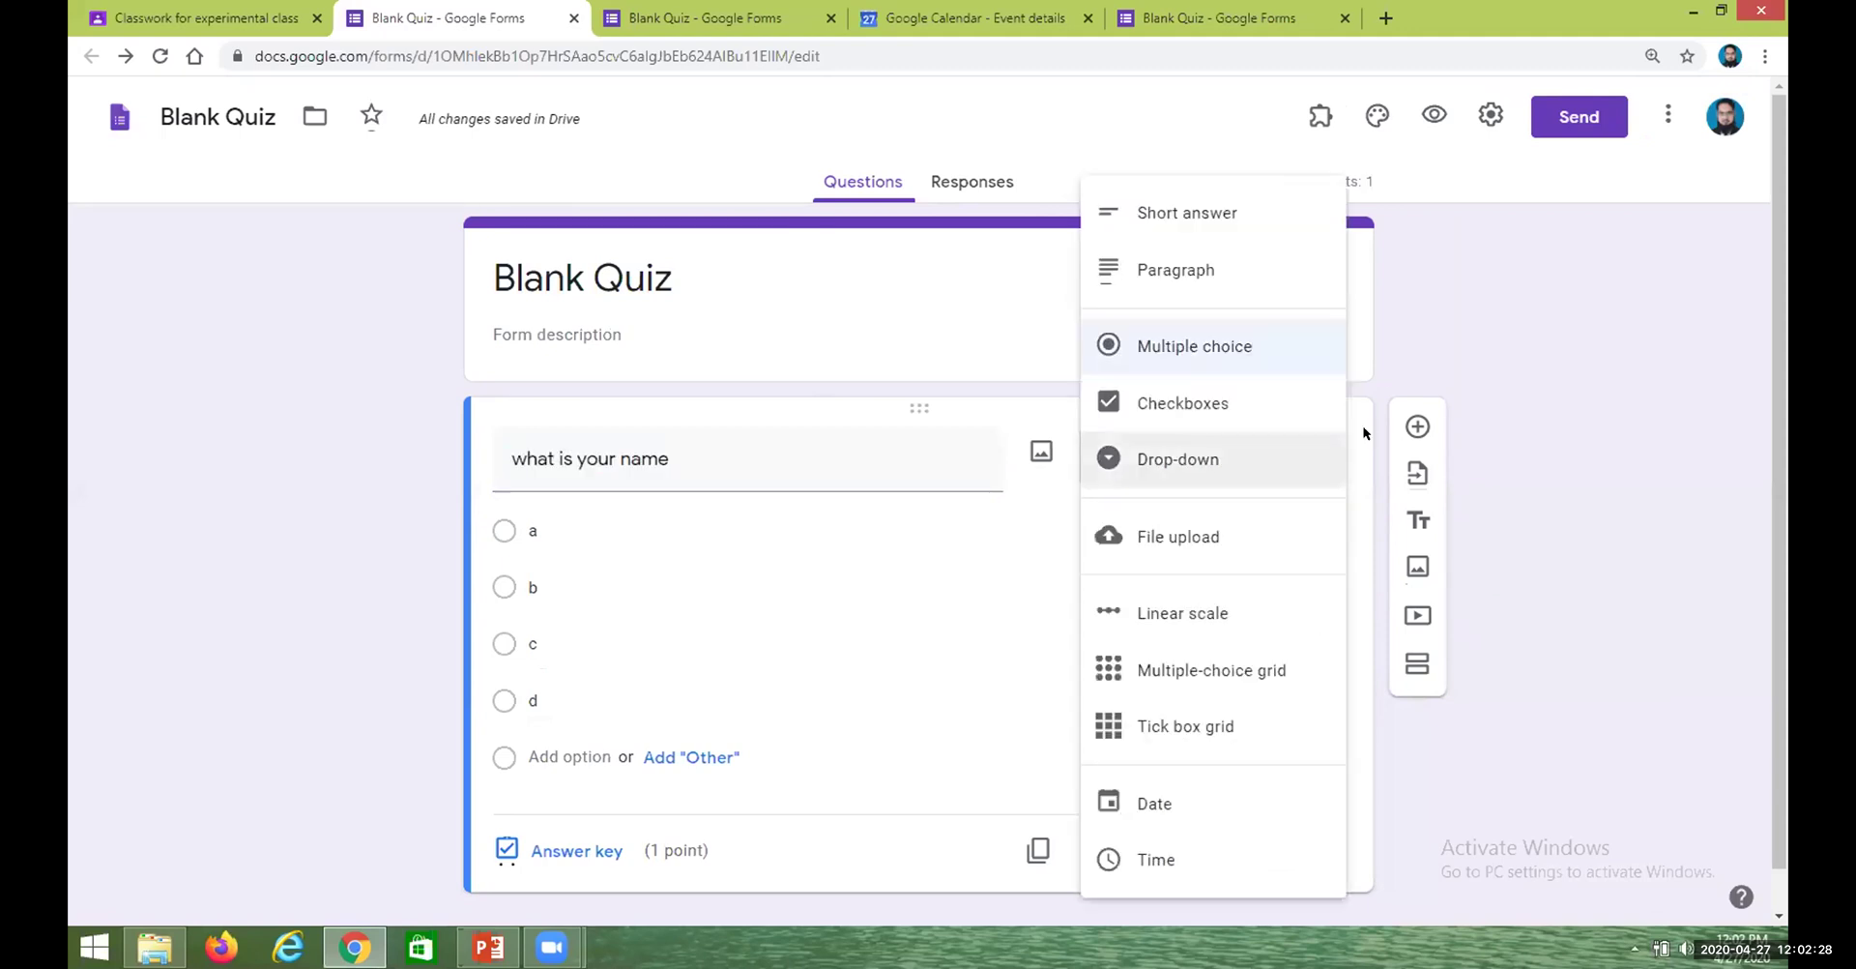
click(1369, 357)
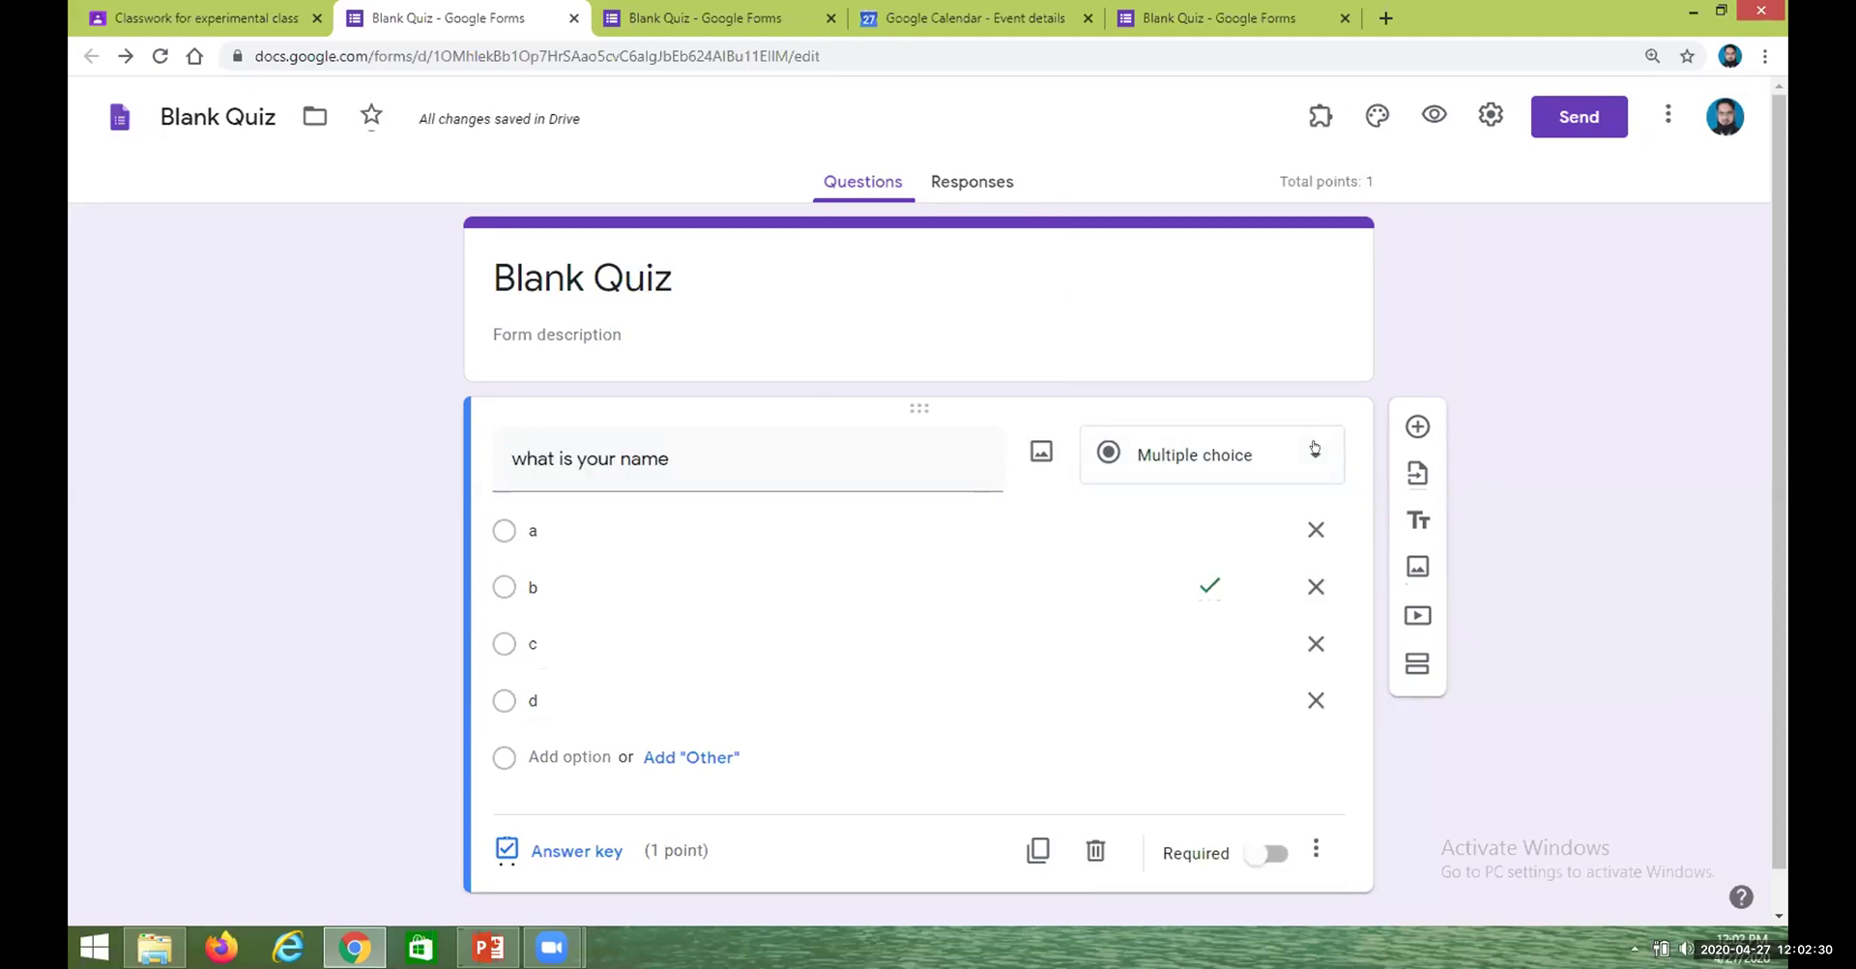
Change the question to the Paragraph type and set its answer key value to 10 points
click(1314, 446)
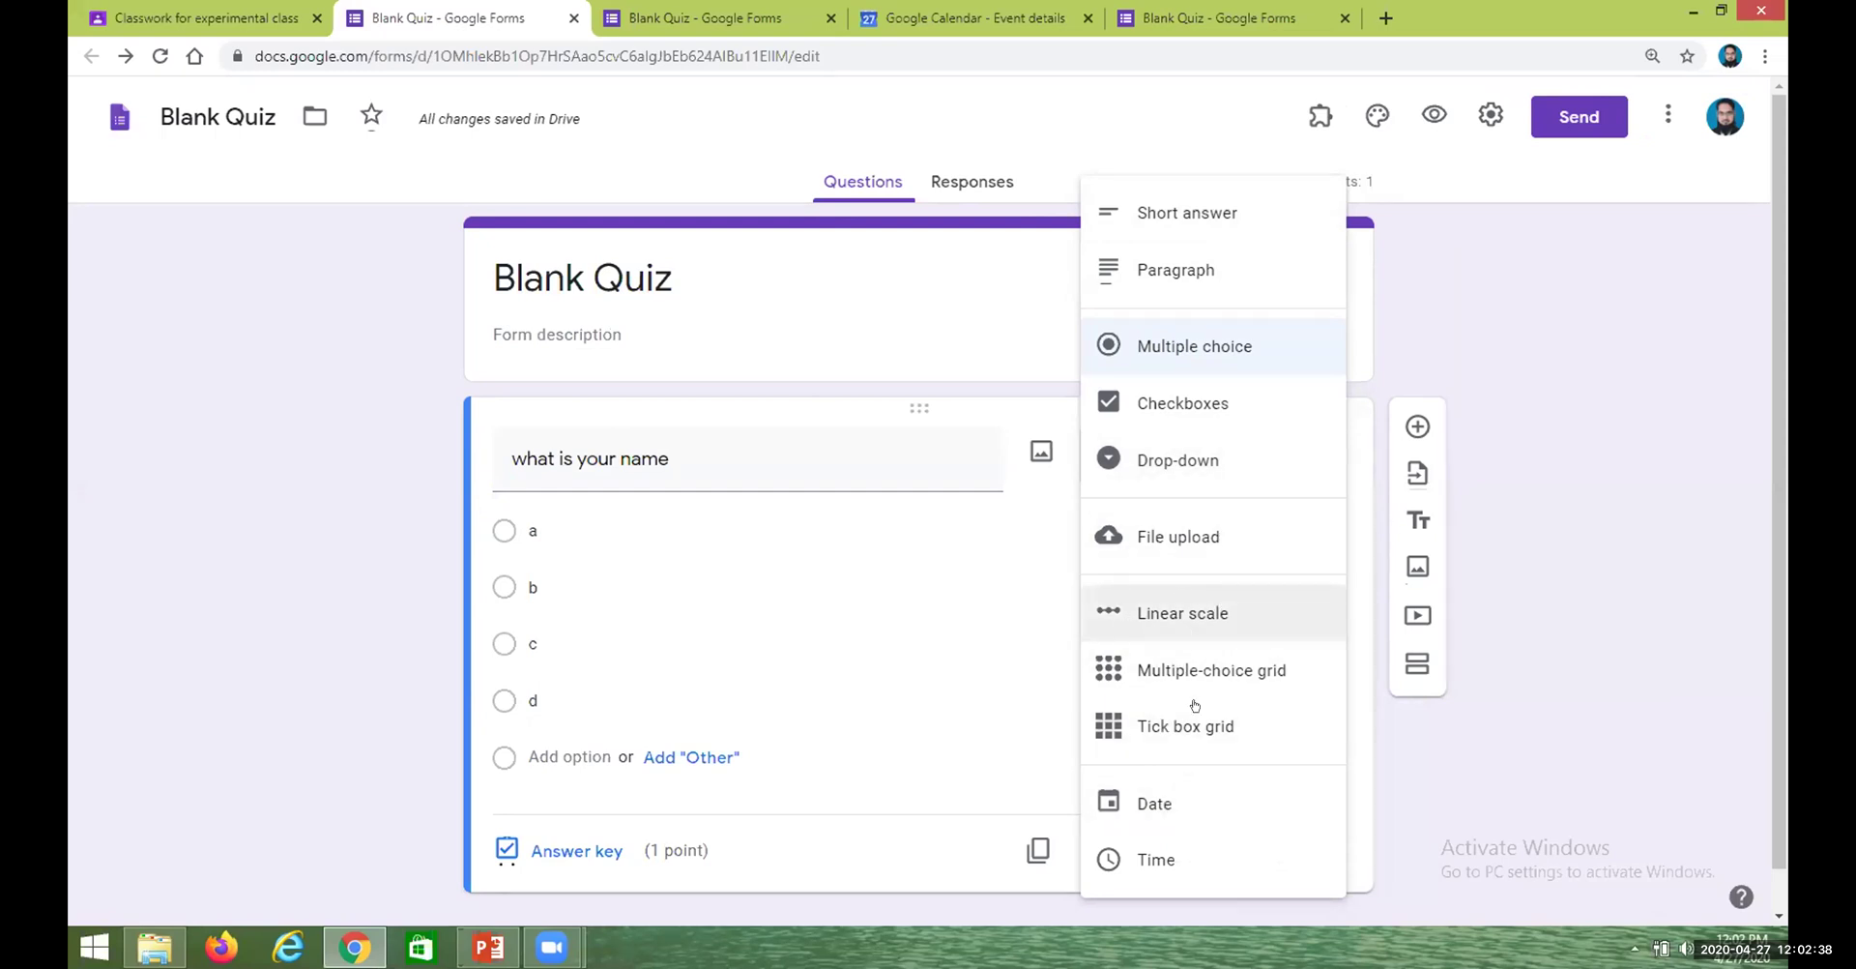
click(1163, 271)
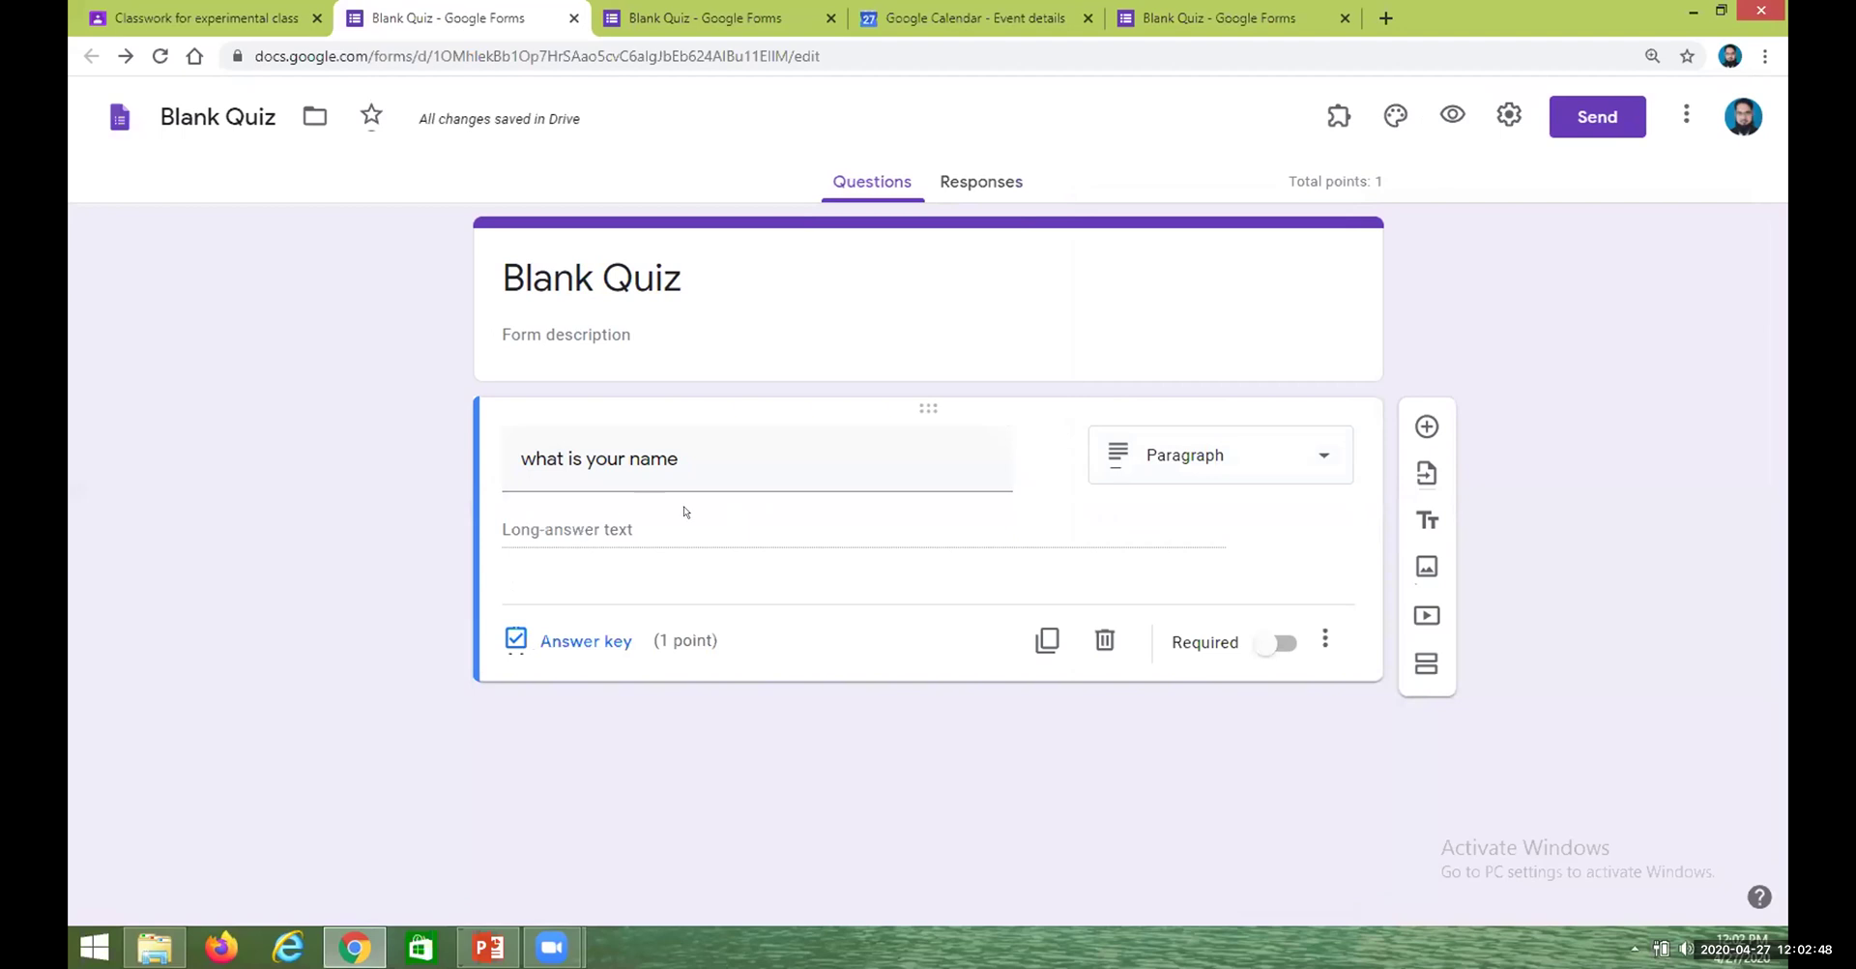
click(564, 639)
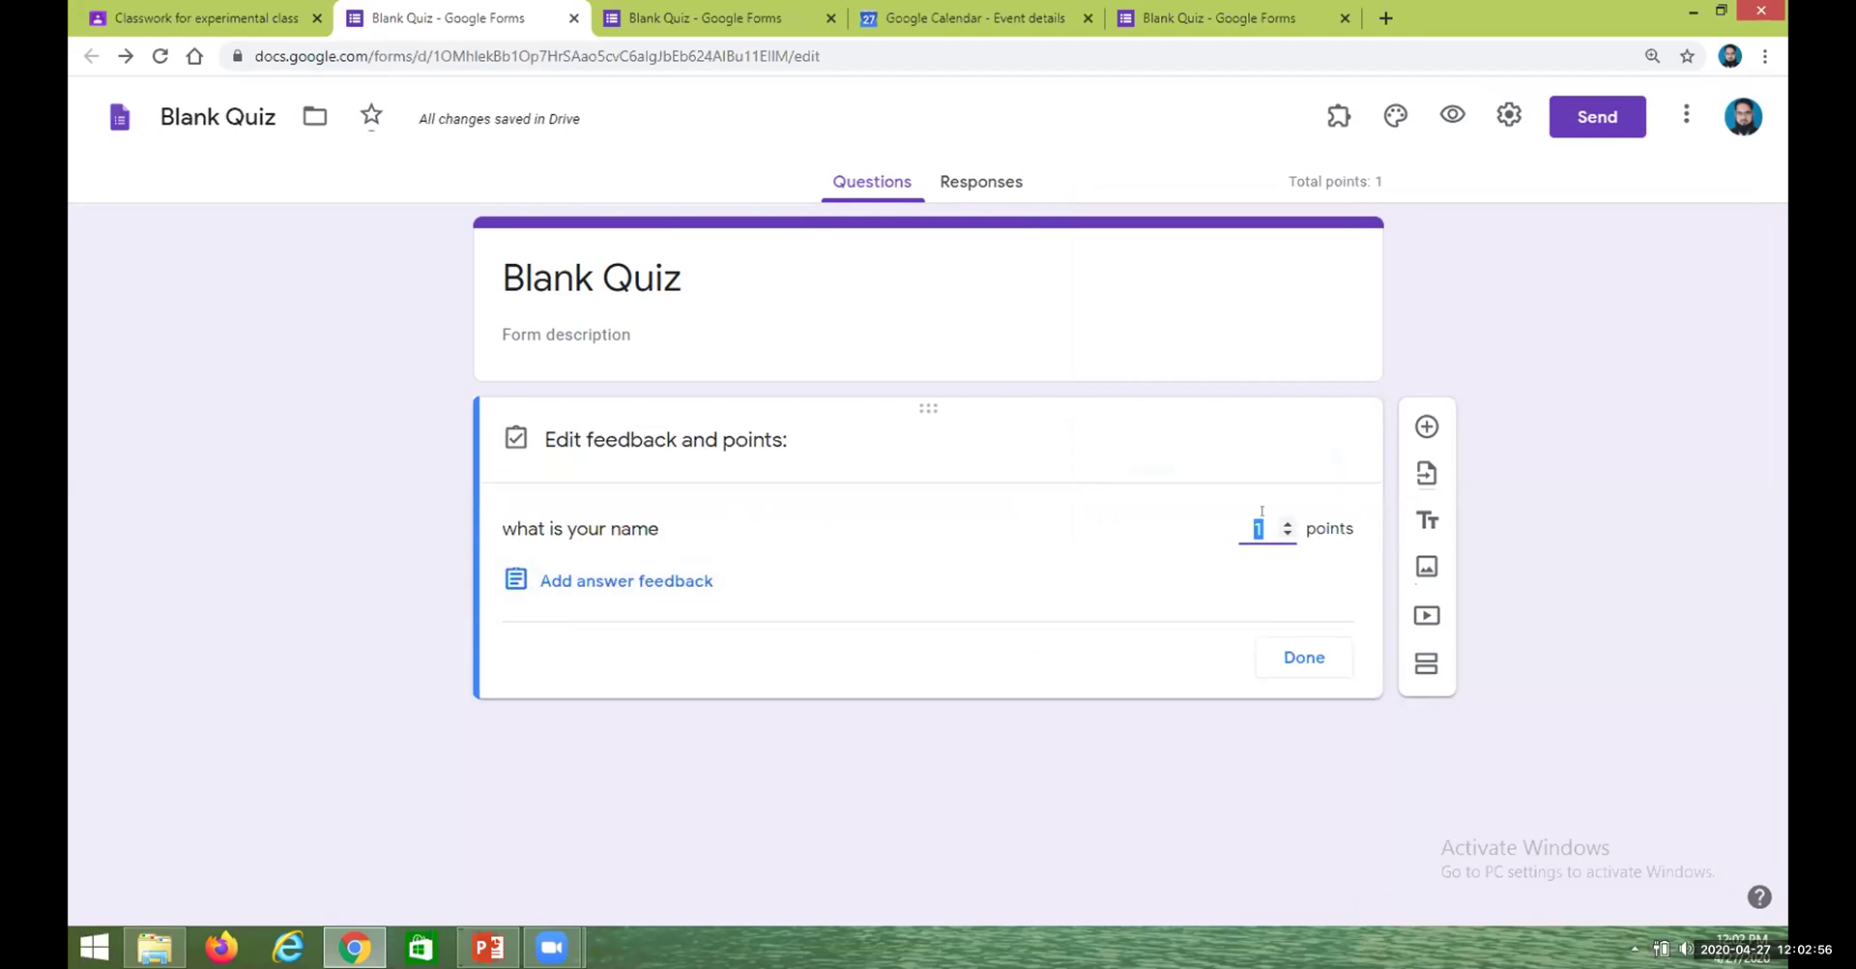
text(10)
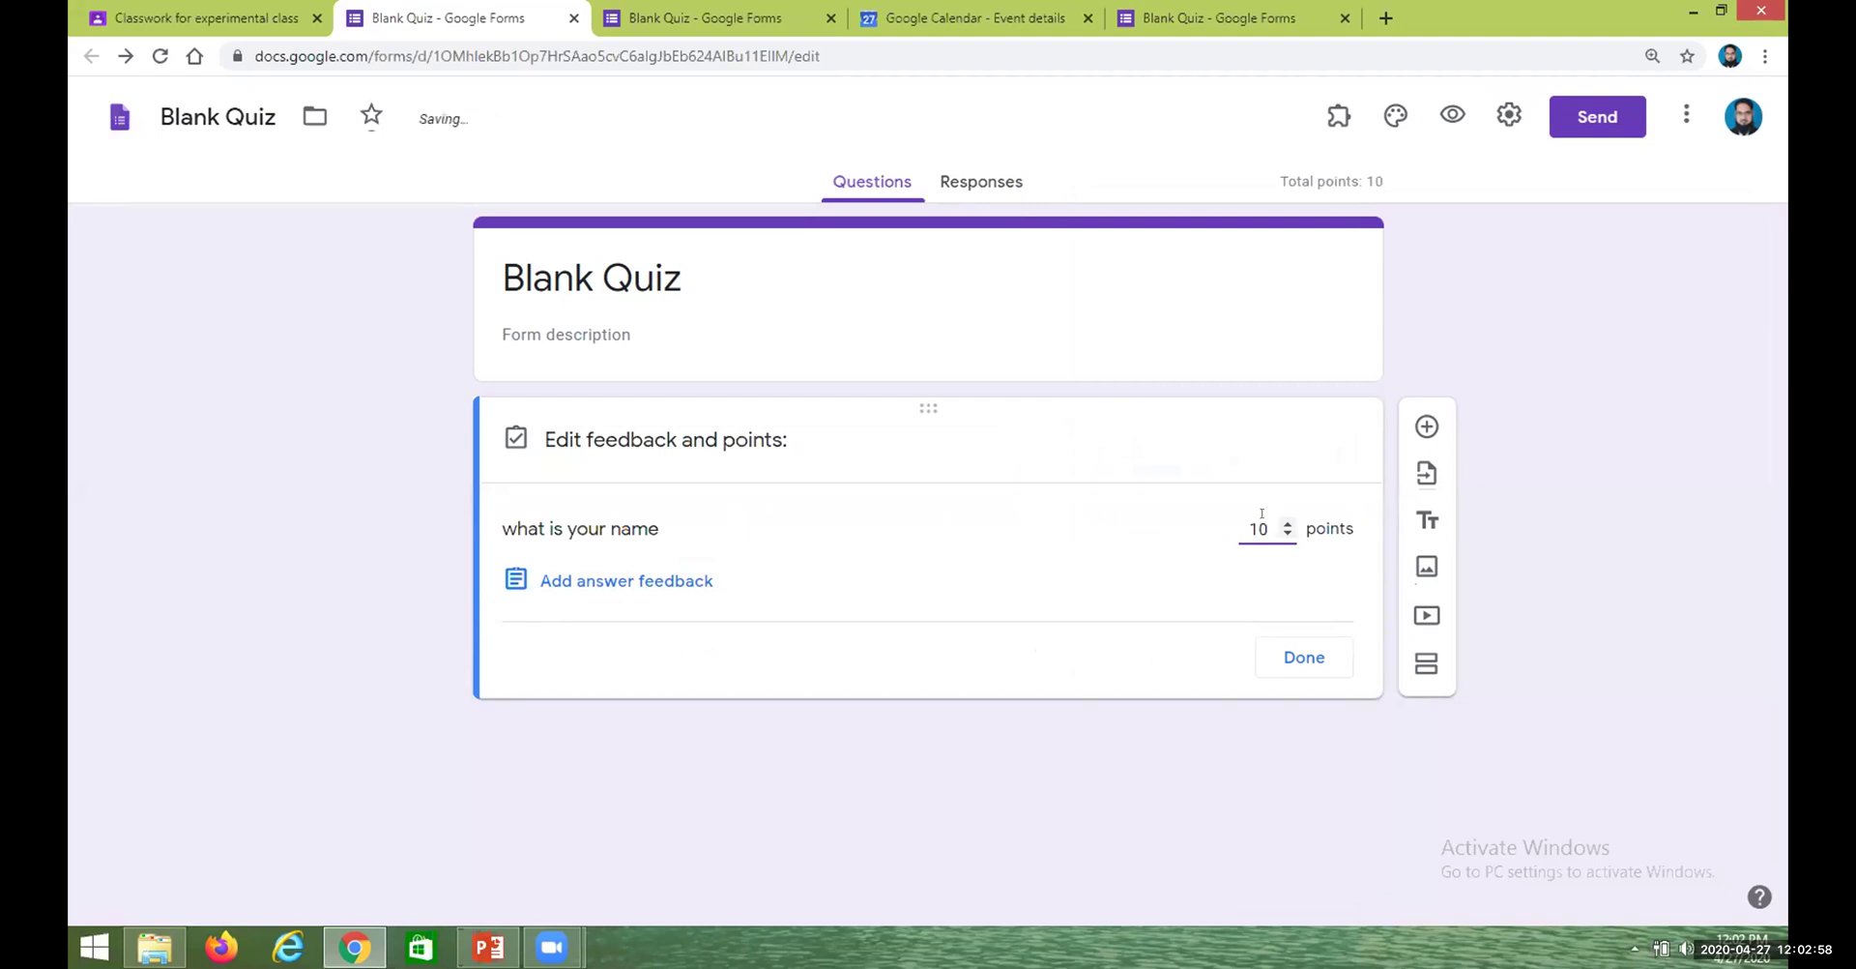
click(1284, 666)
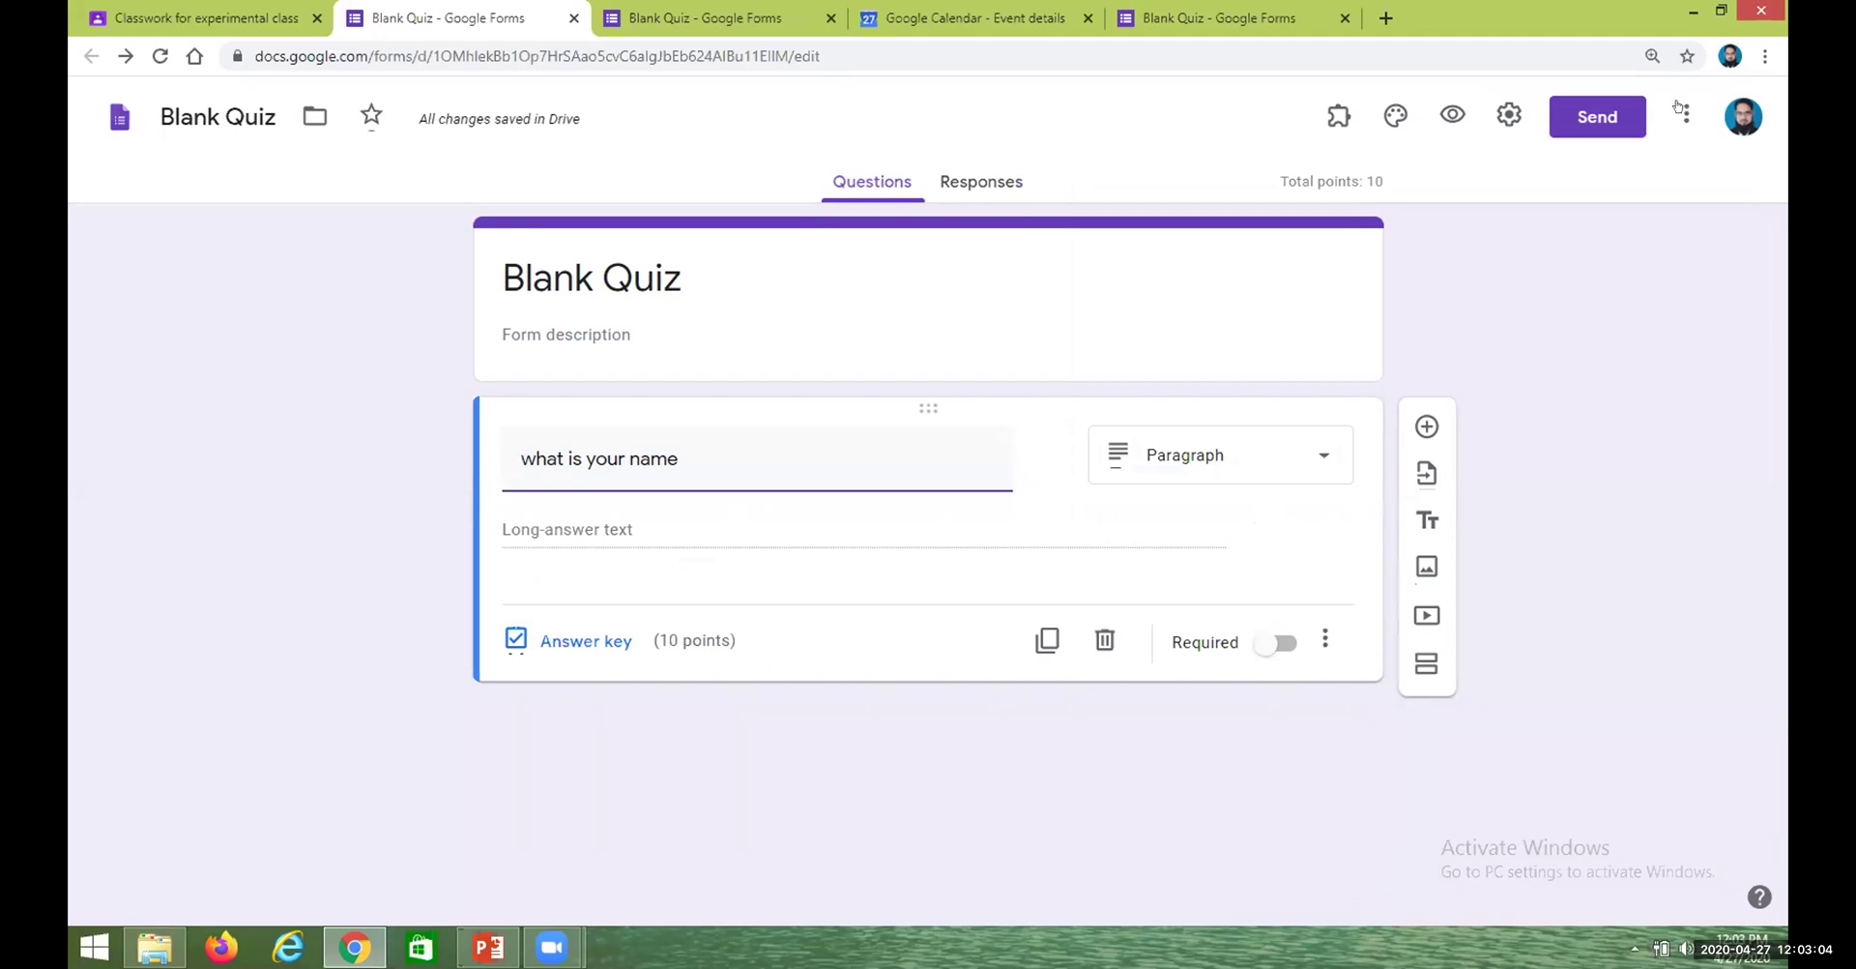
Review the form's additional options and its settings, and close them
click(1682, 112)
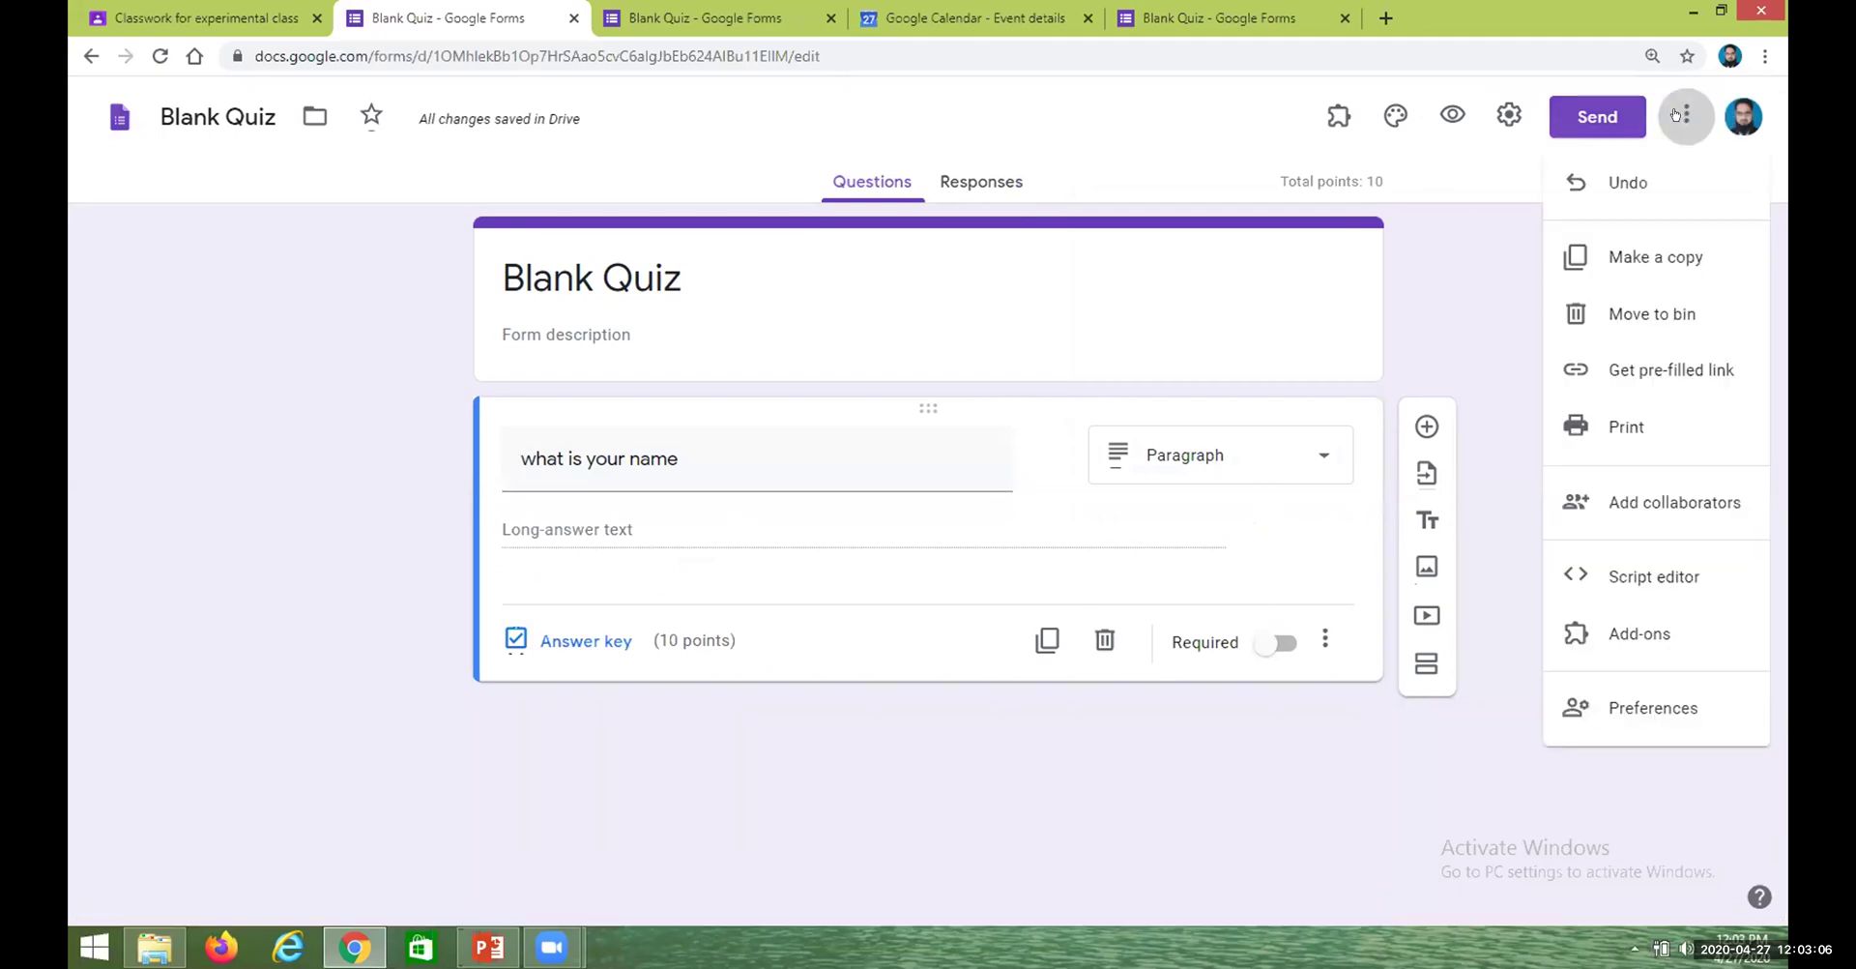
click(1247, 121)
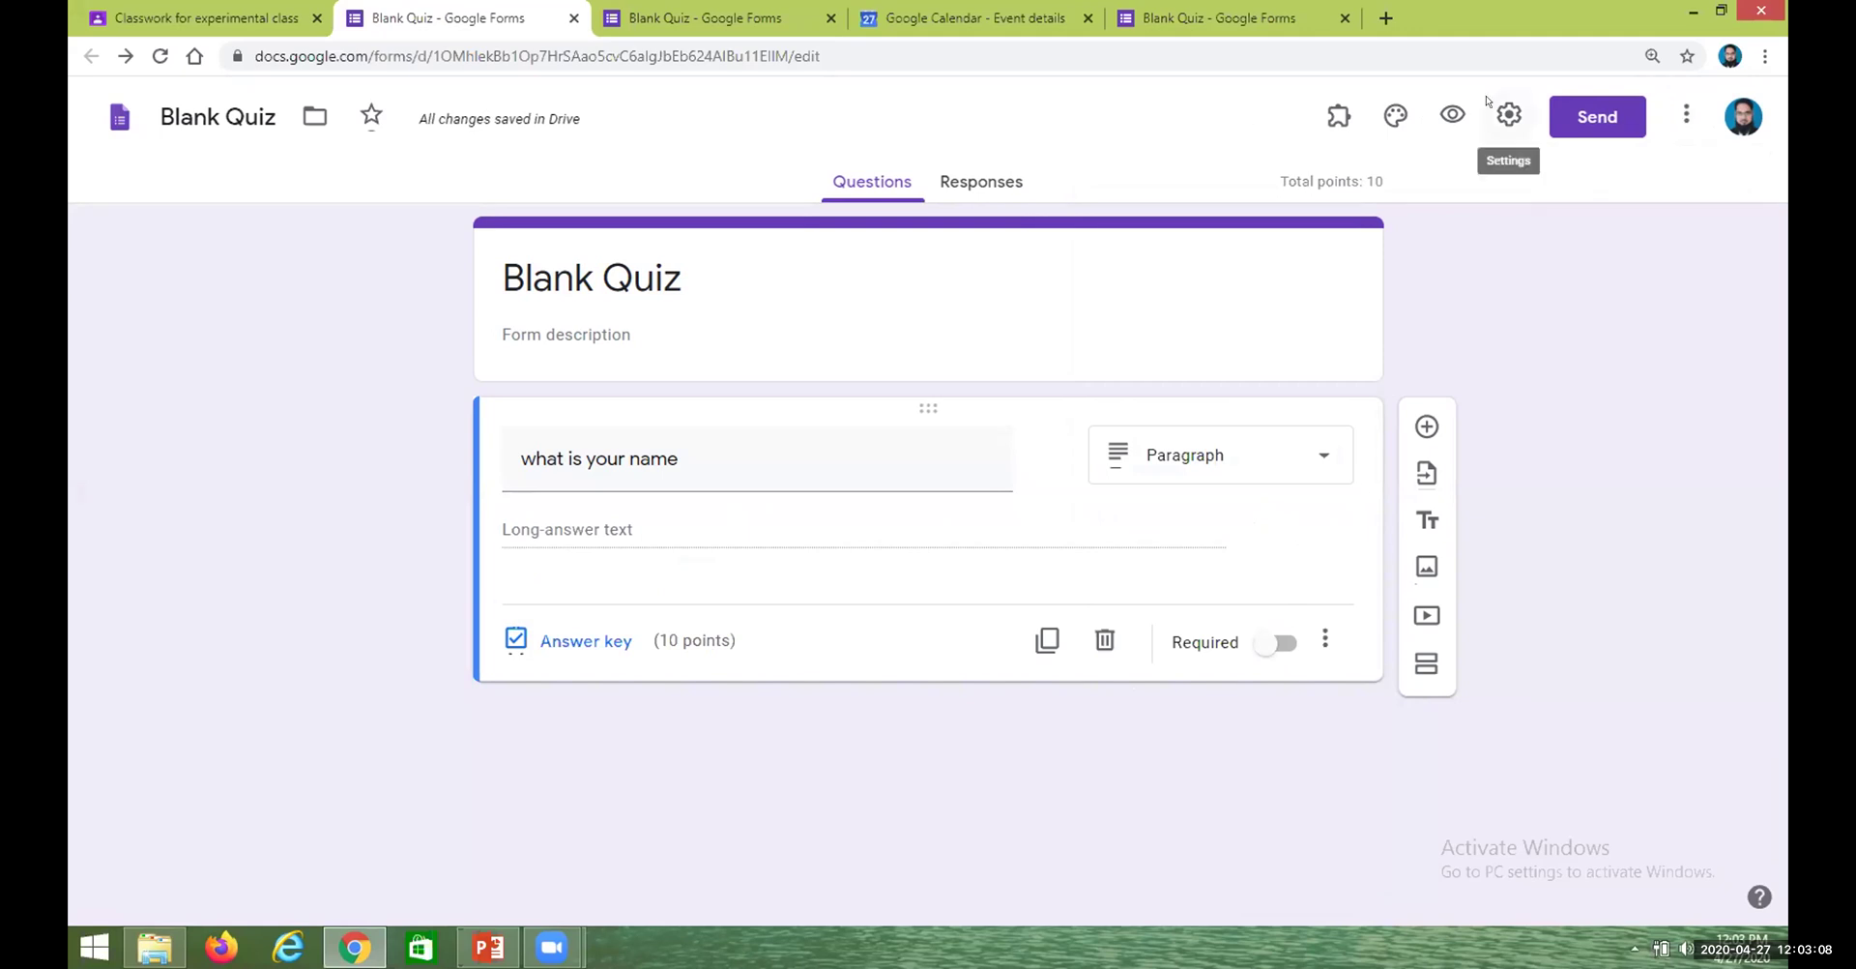
click(1509, 115)
click(1154, 728)
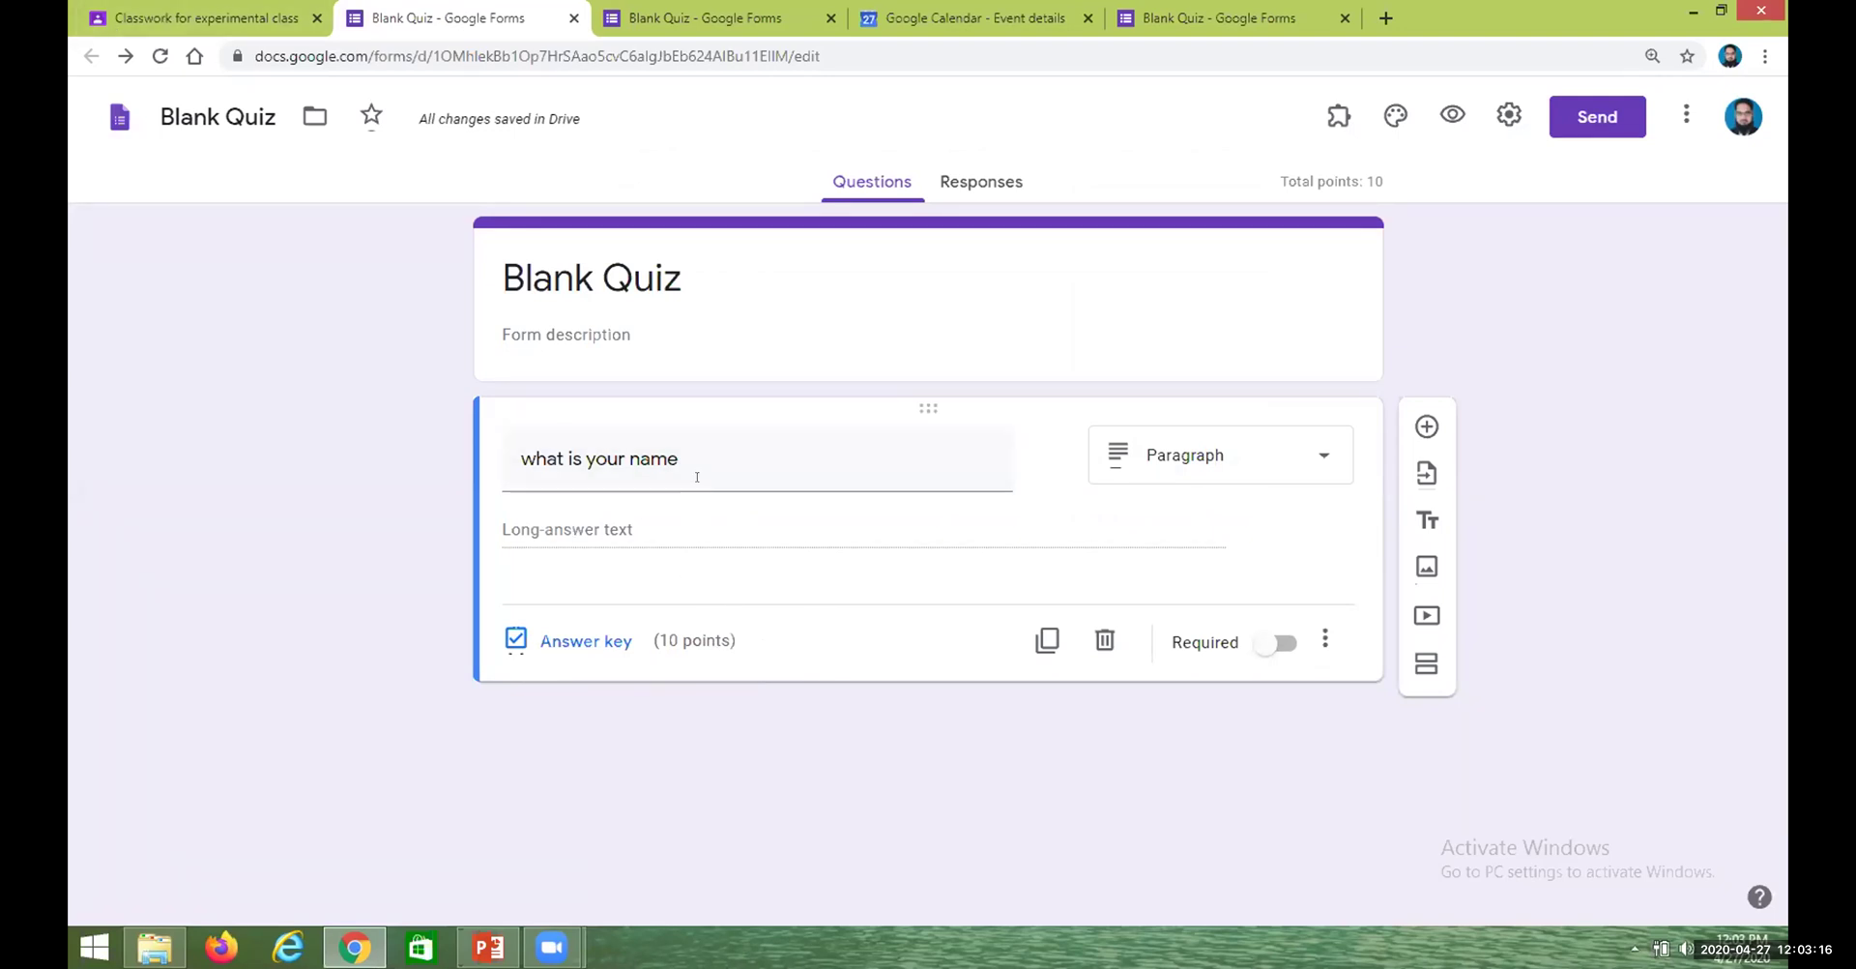
Return to the quiz assignment in Google Classroom and look over its instructions, rubric and topic fields
click(203, 17)
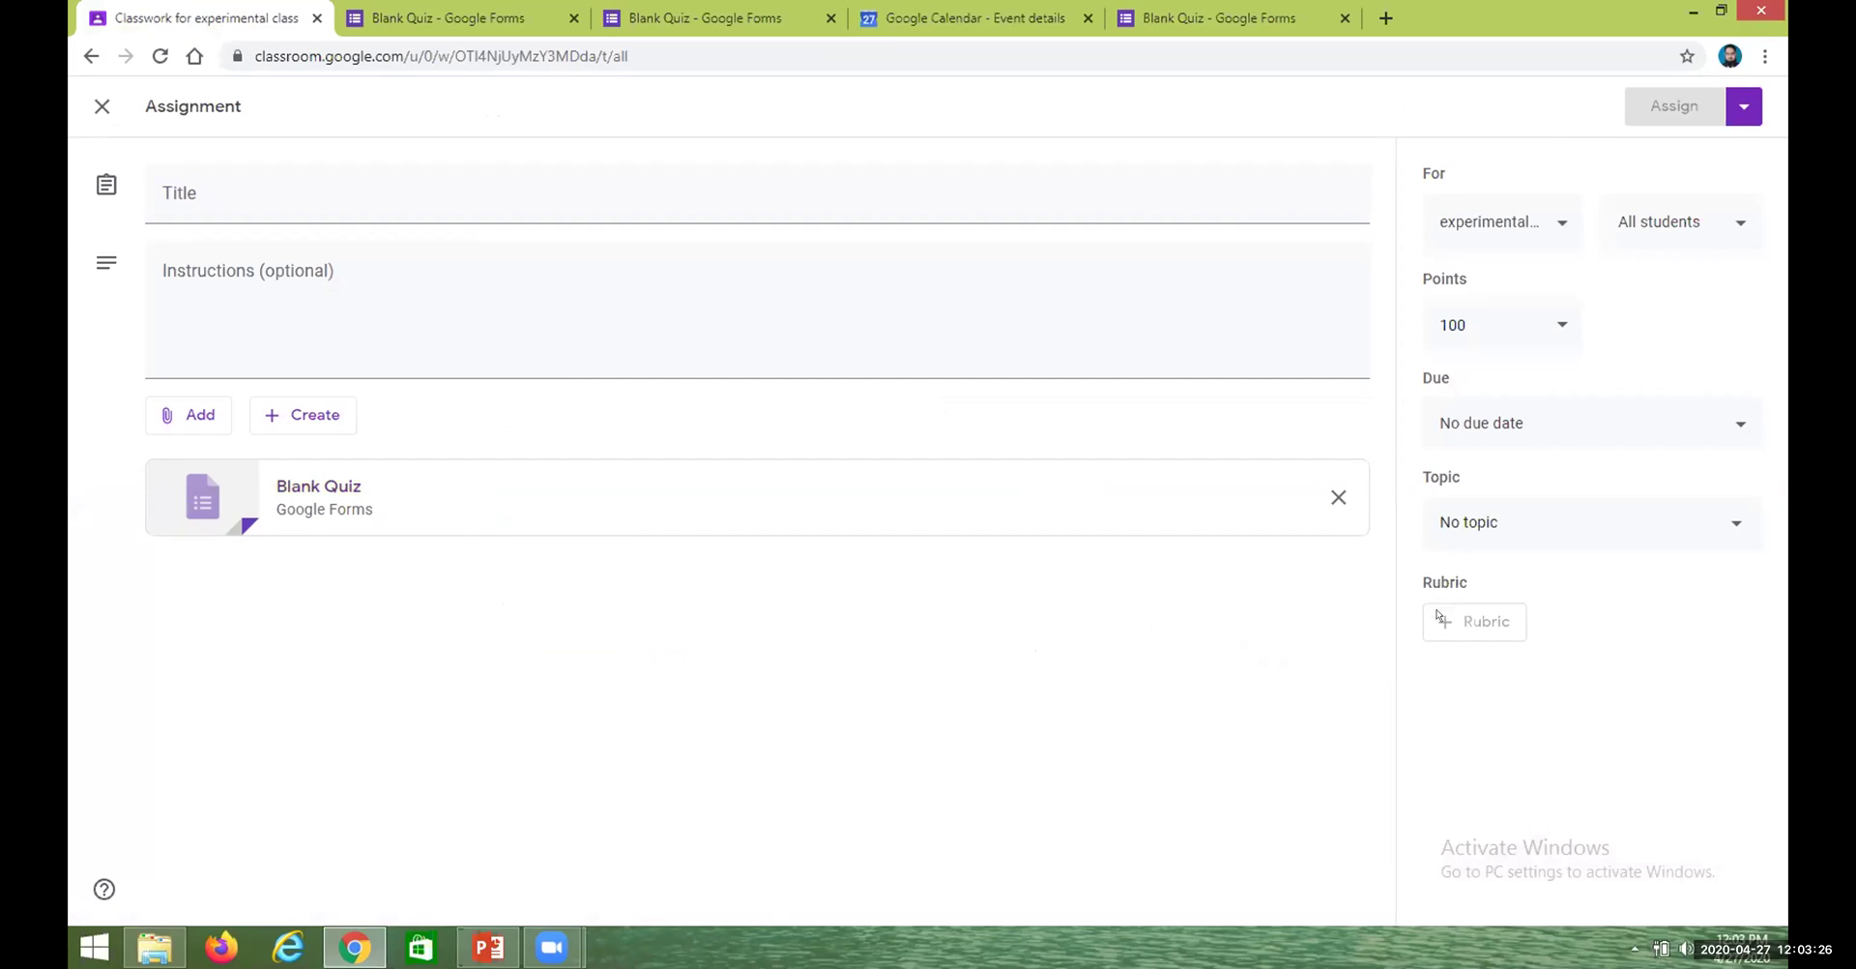
click(851, 335)
click(1488, 615)
click(1508, 507)
click(1509, 511)
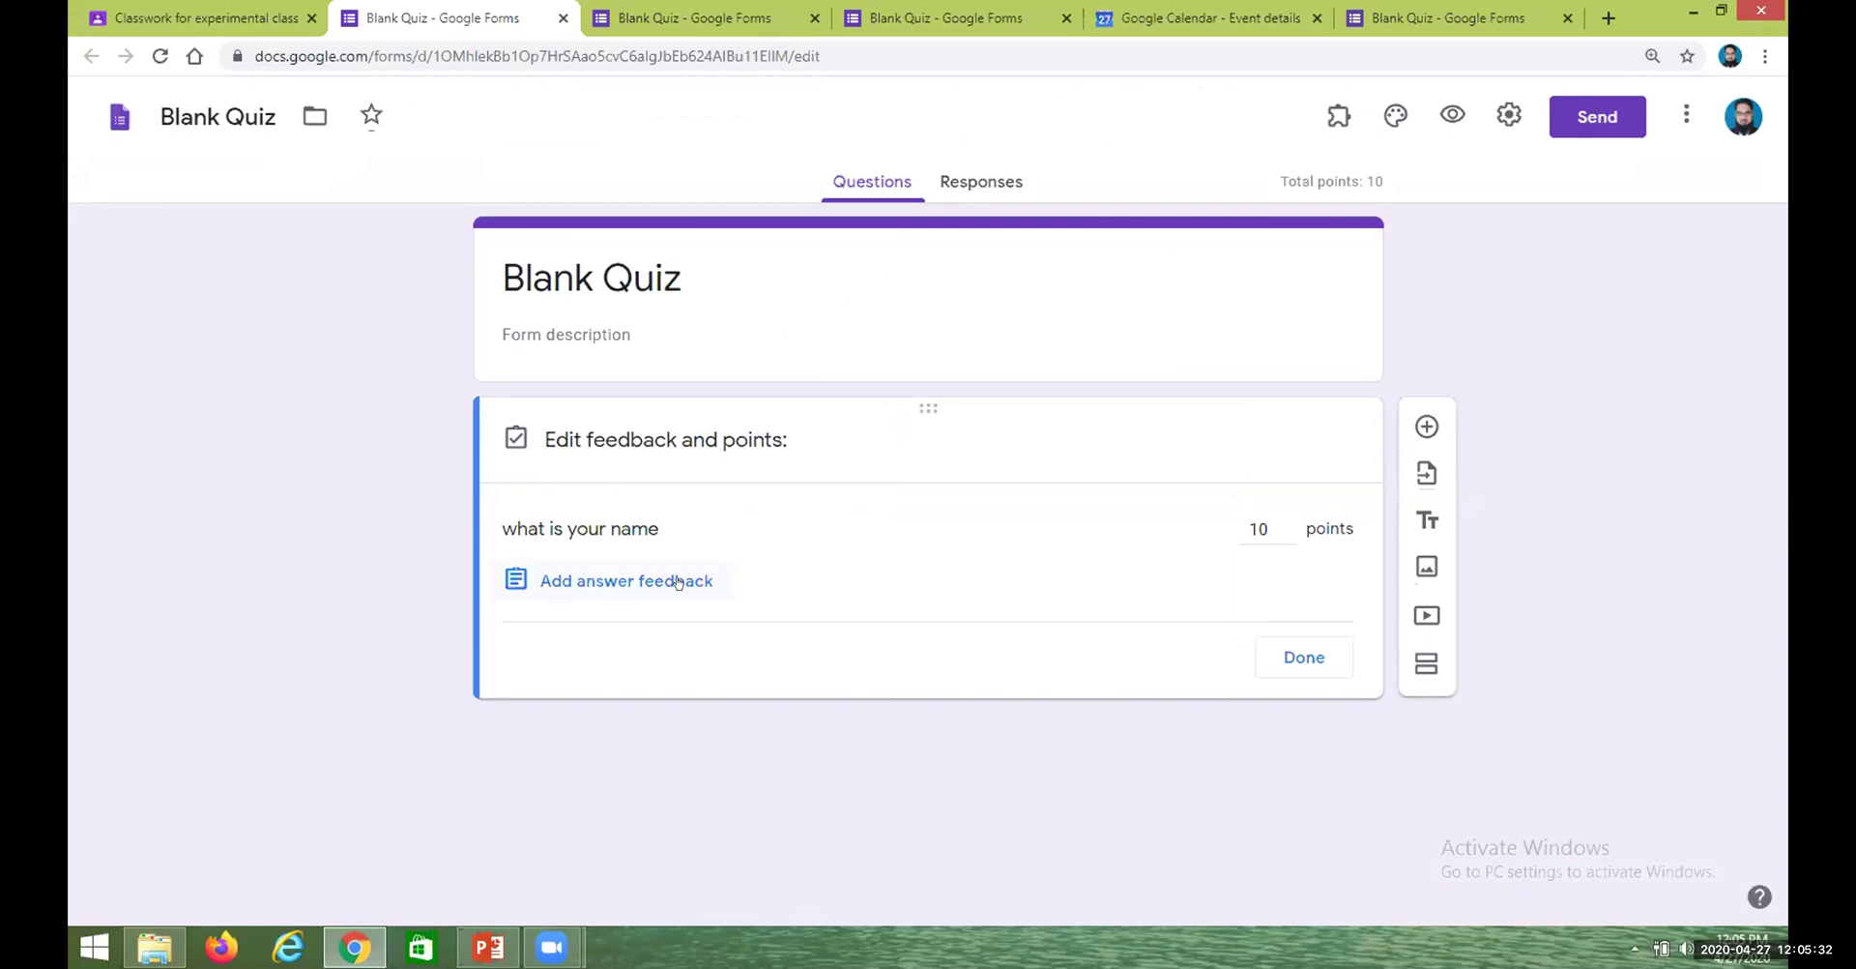
Check the Blank Quiz form's responses, return to its questions and close the question's answer key
click(975, 174)
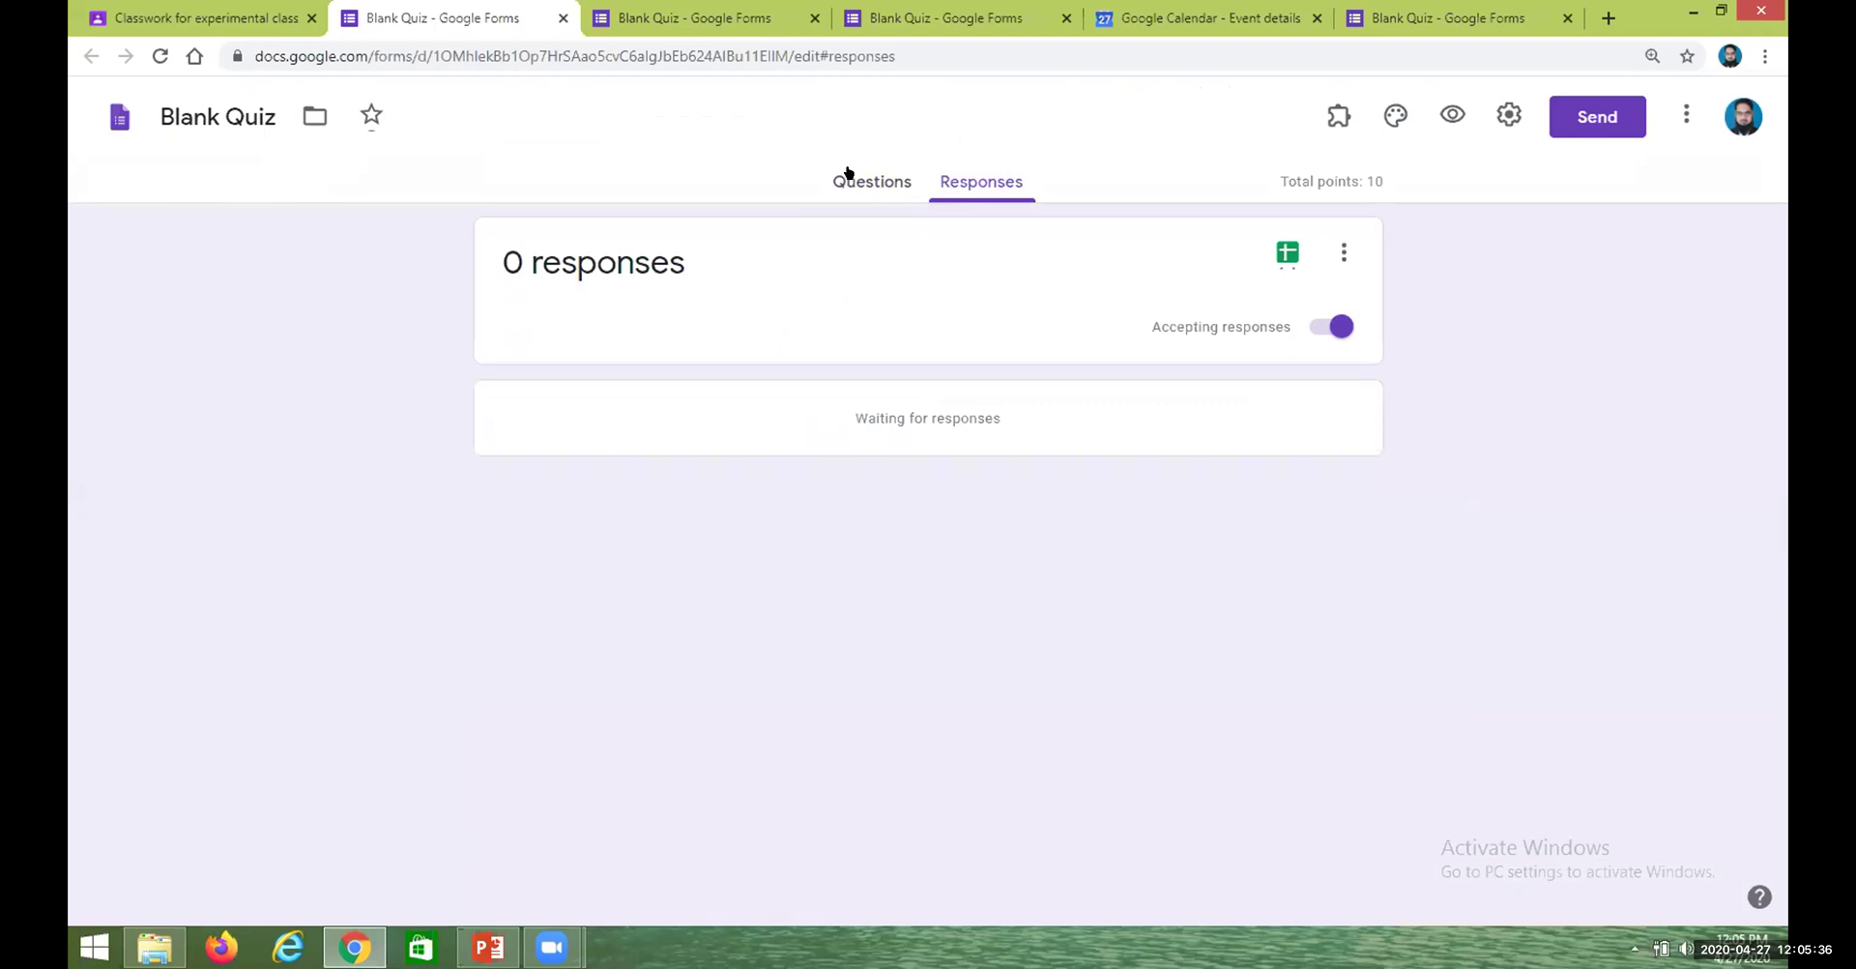
click(848, 174)
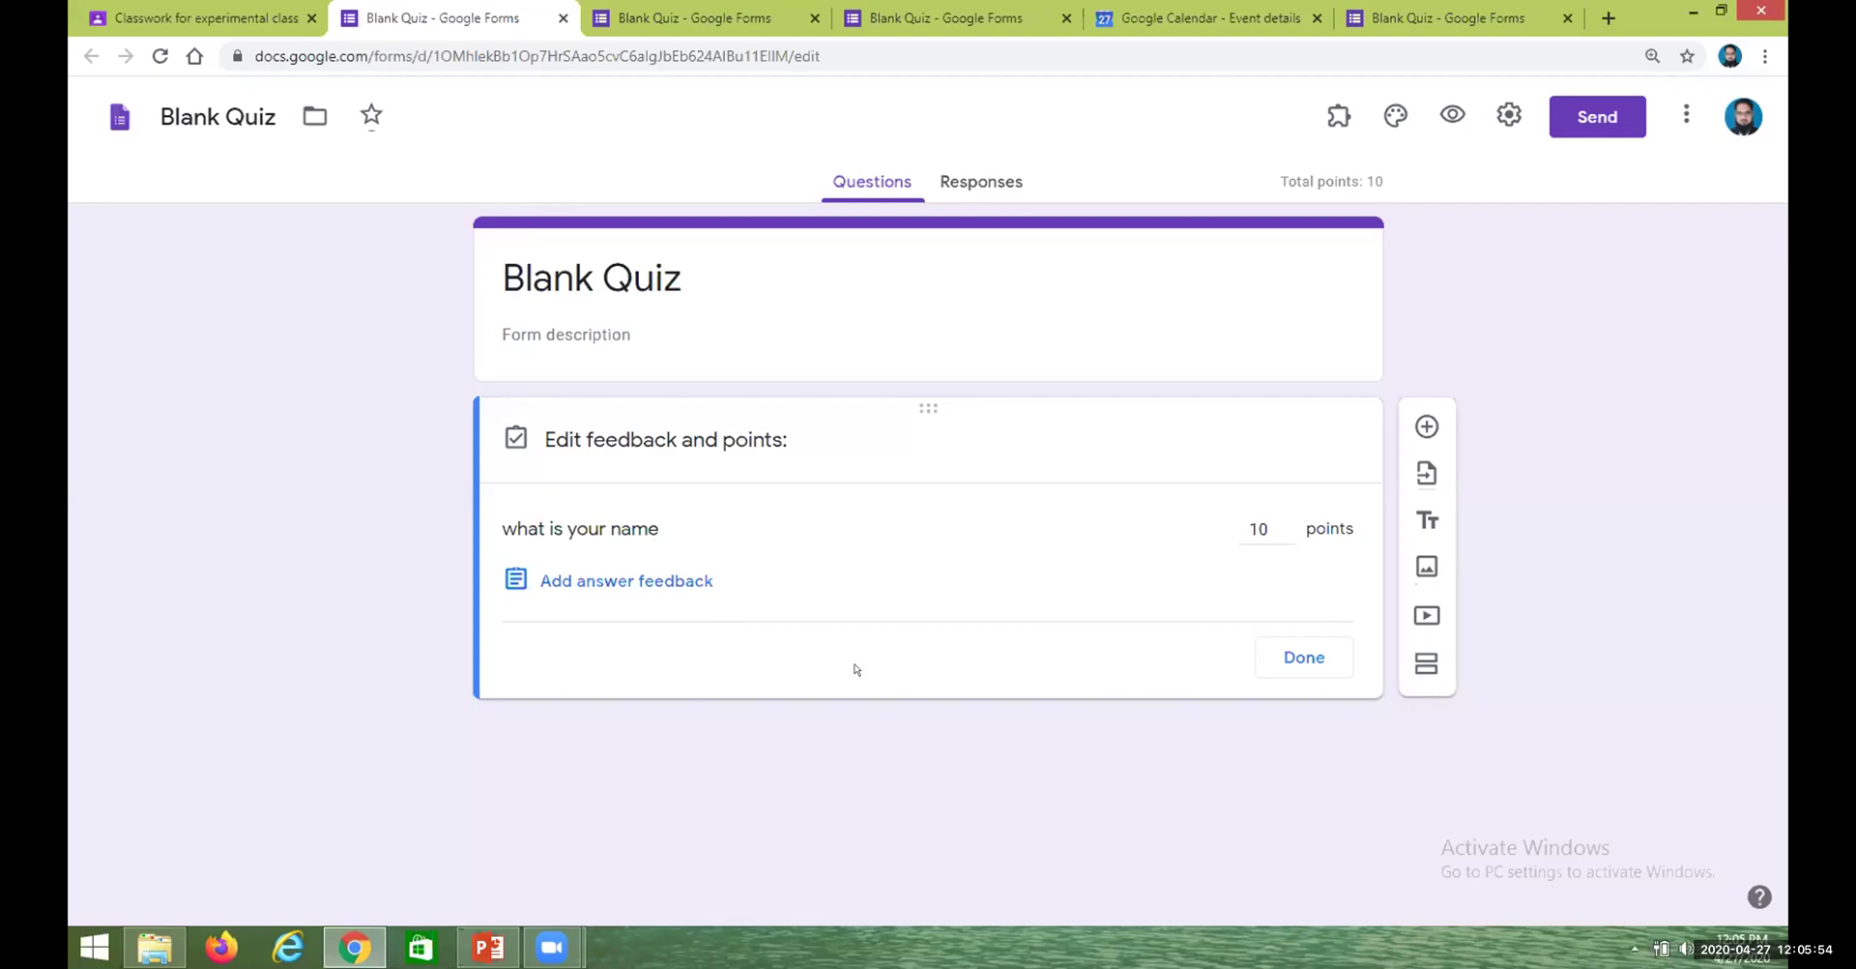
click(1304, 656)
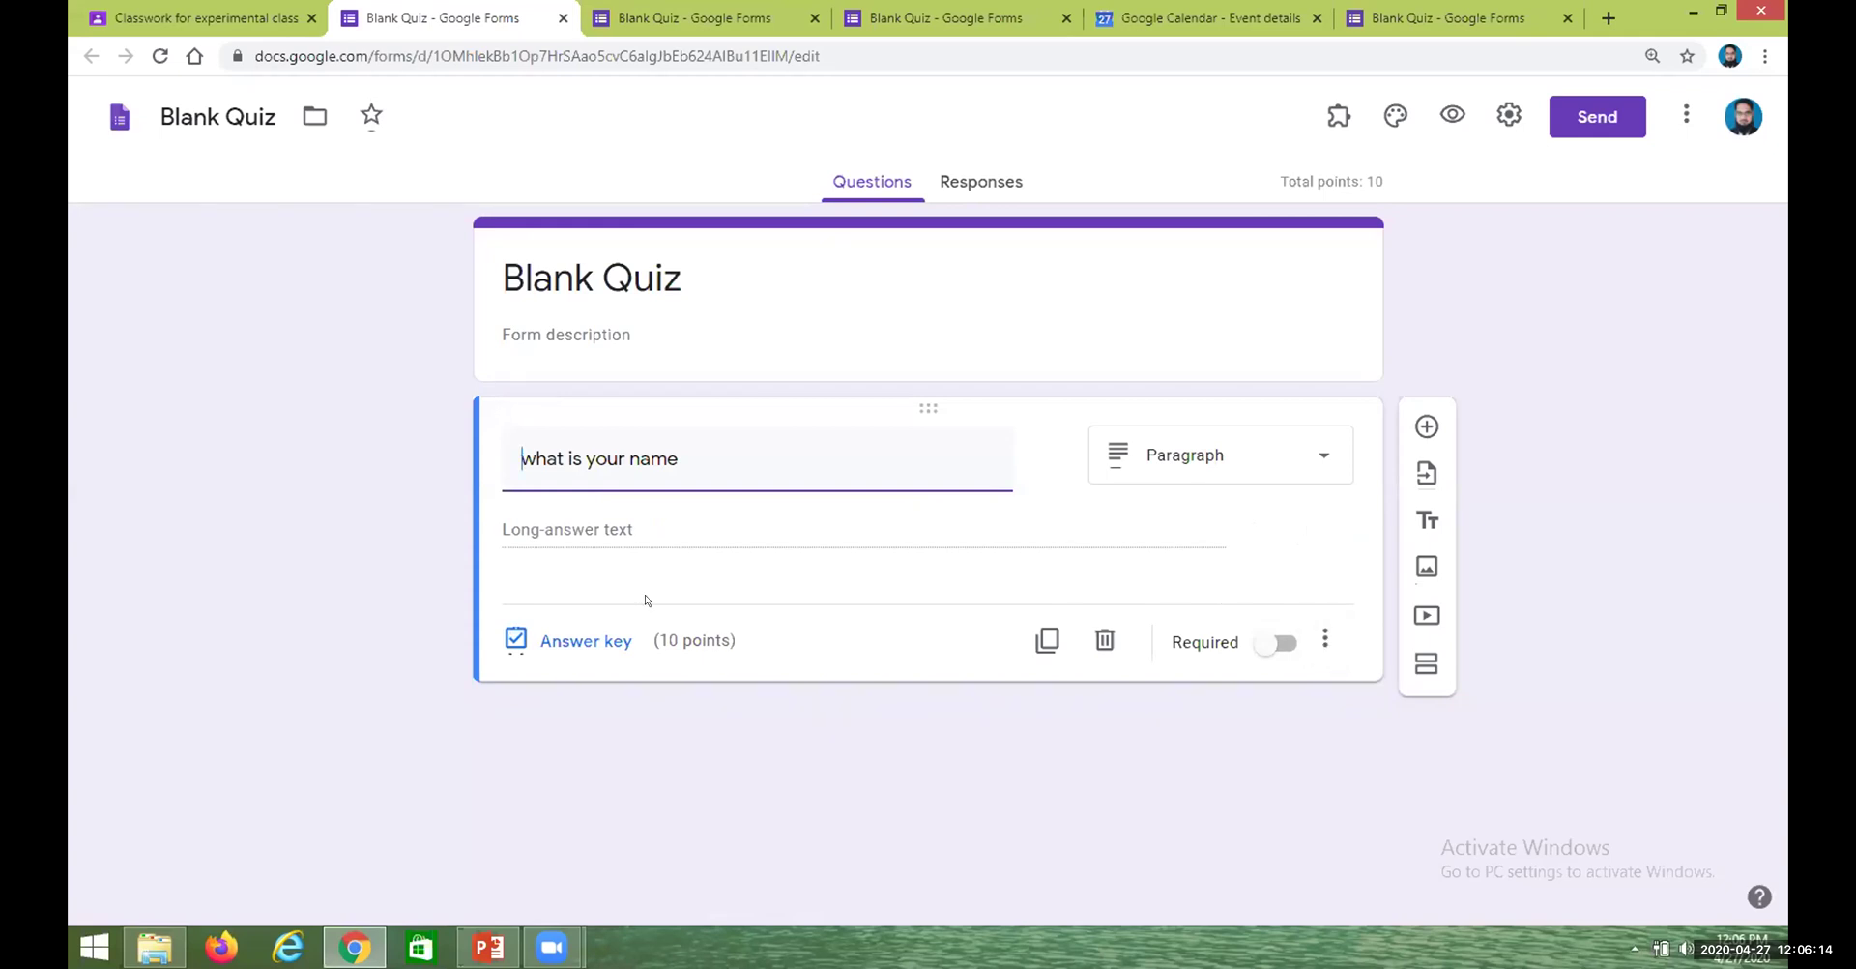
Make the "what is your name" question required and show its description and response validation
click(1274, 642)
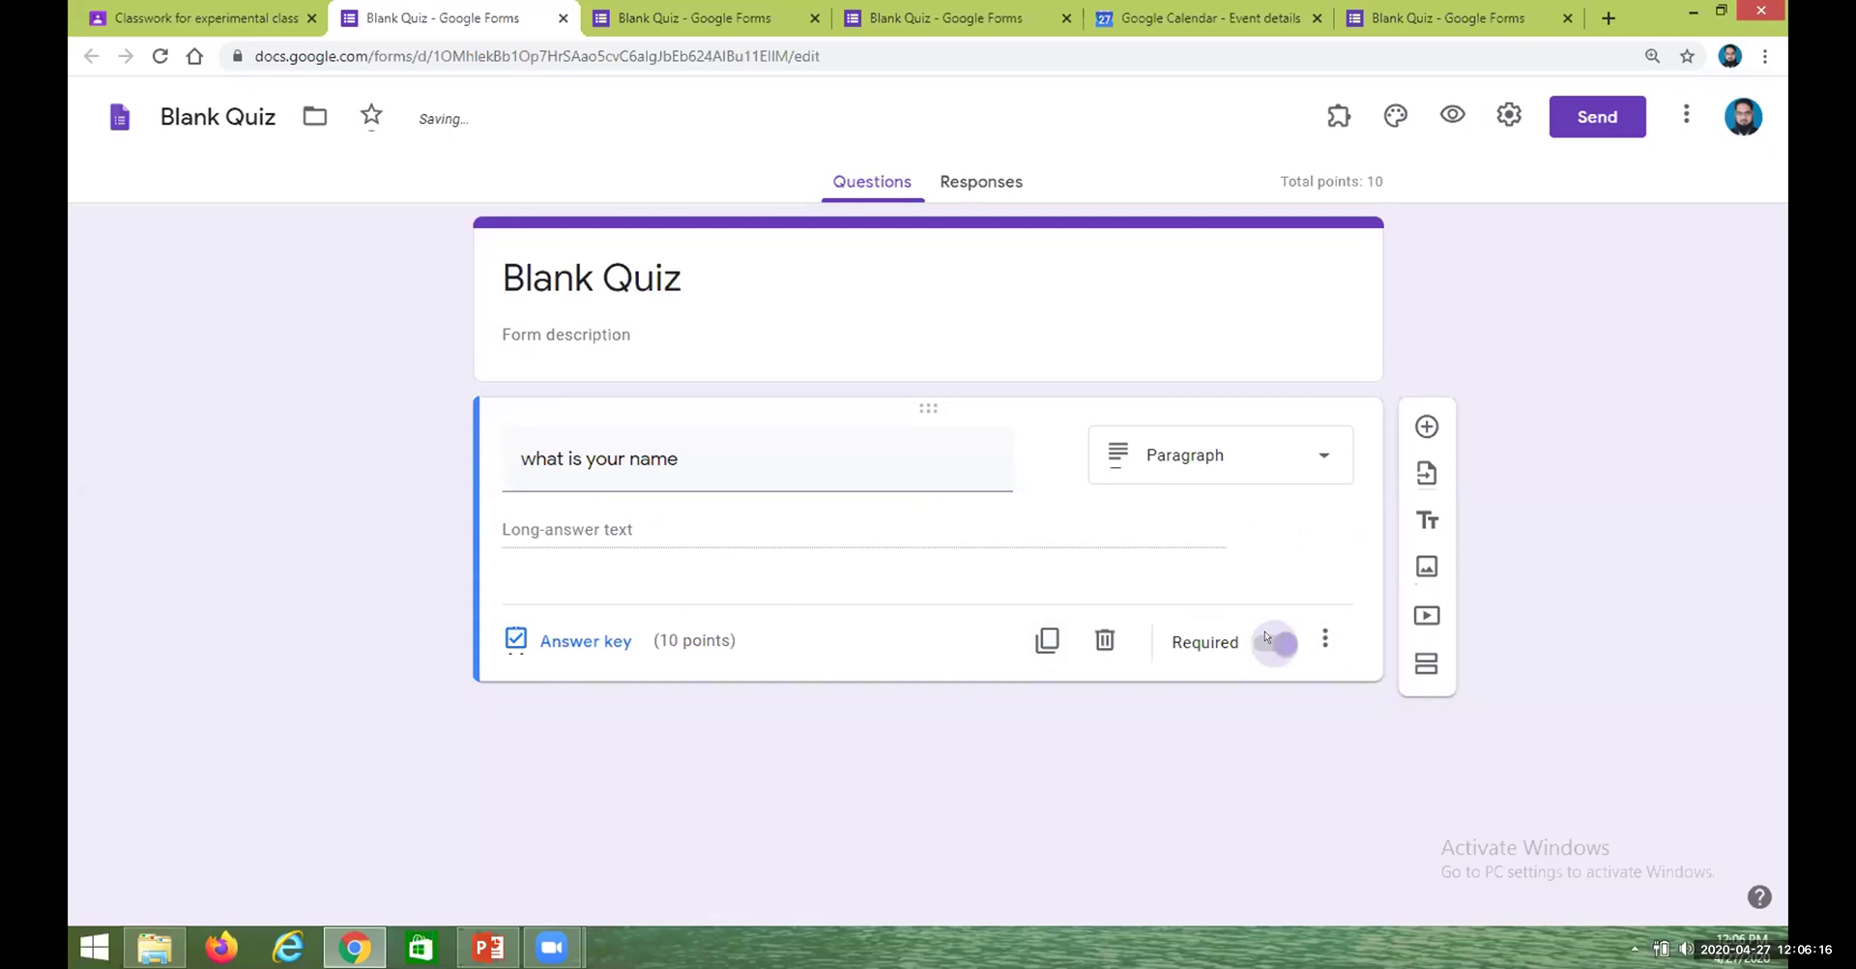
click(1327, 636)
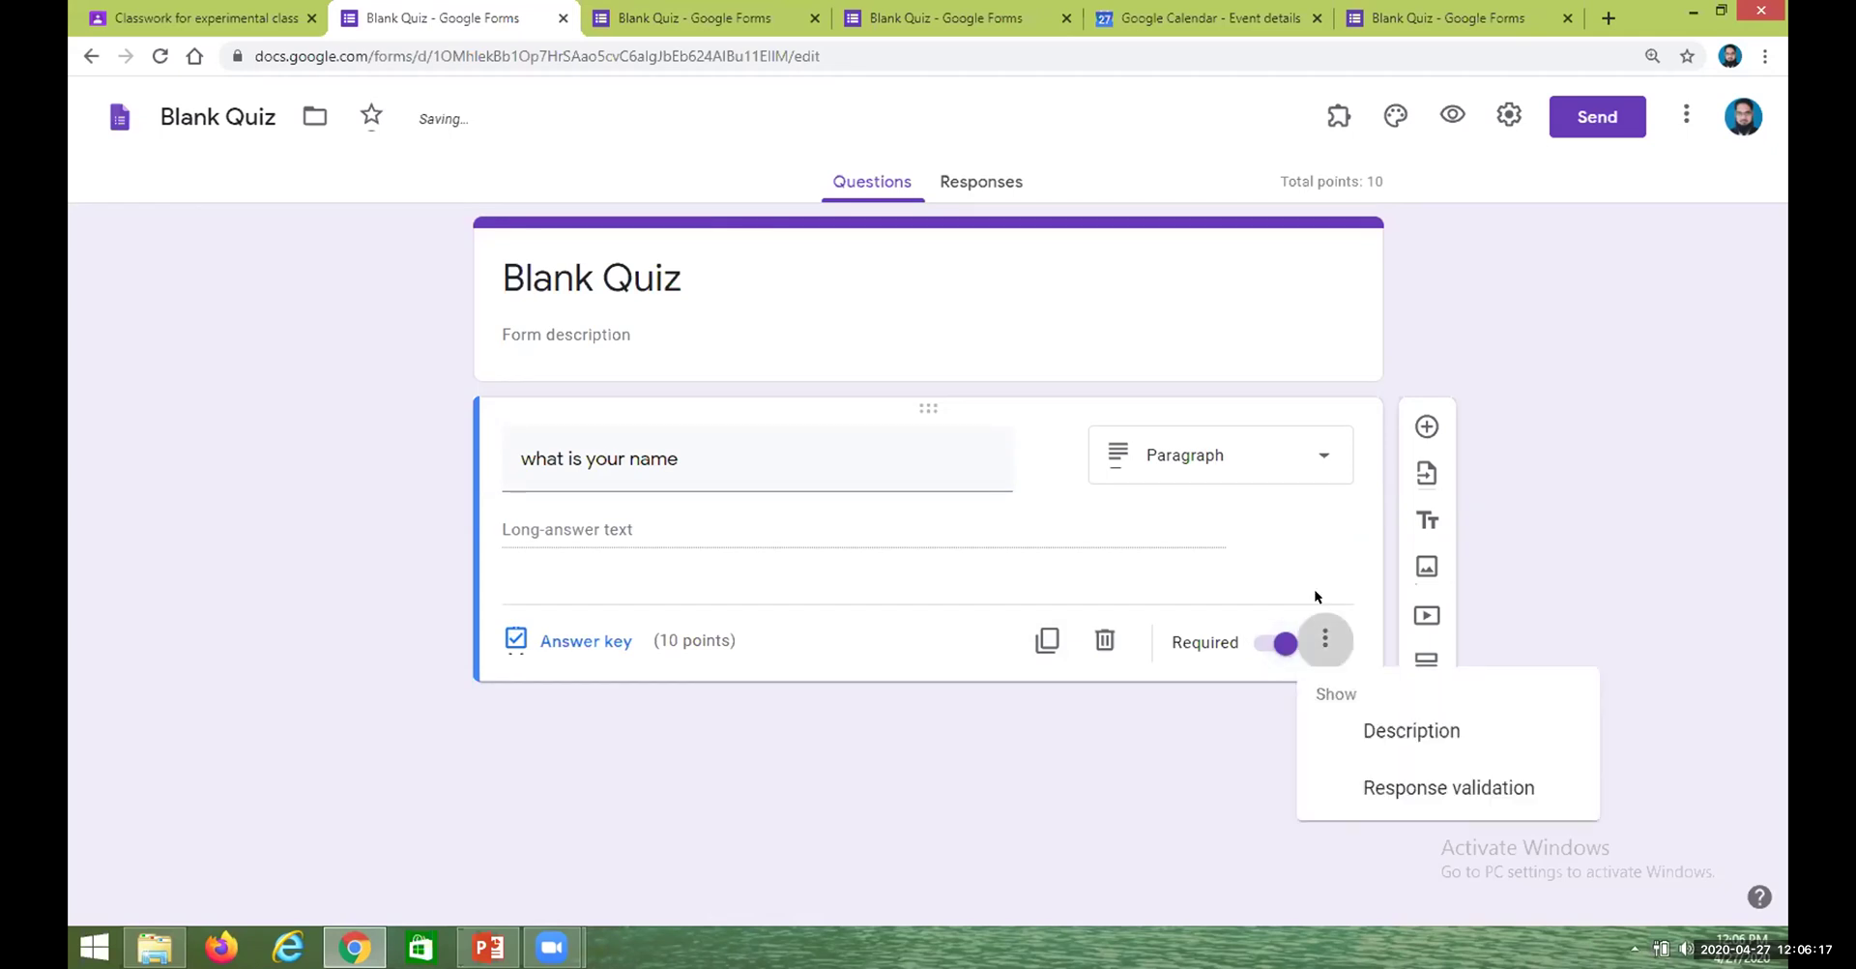
click(1368, 727)
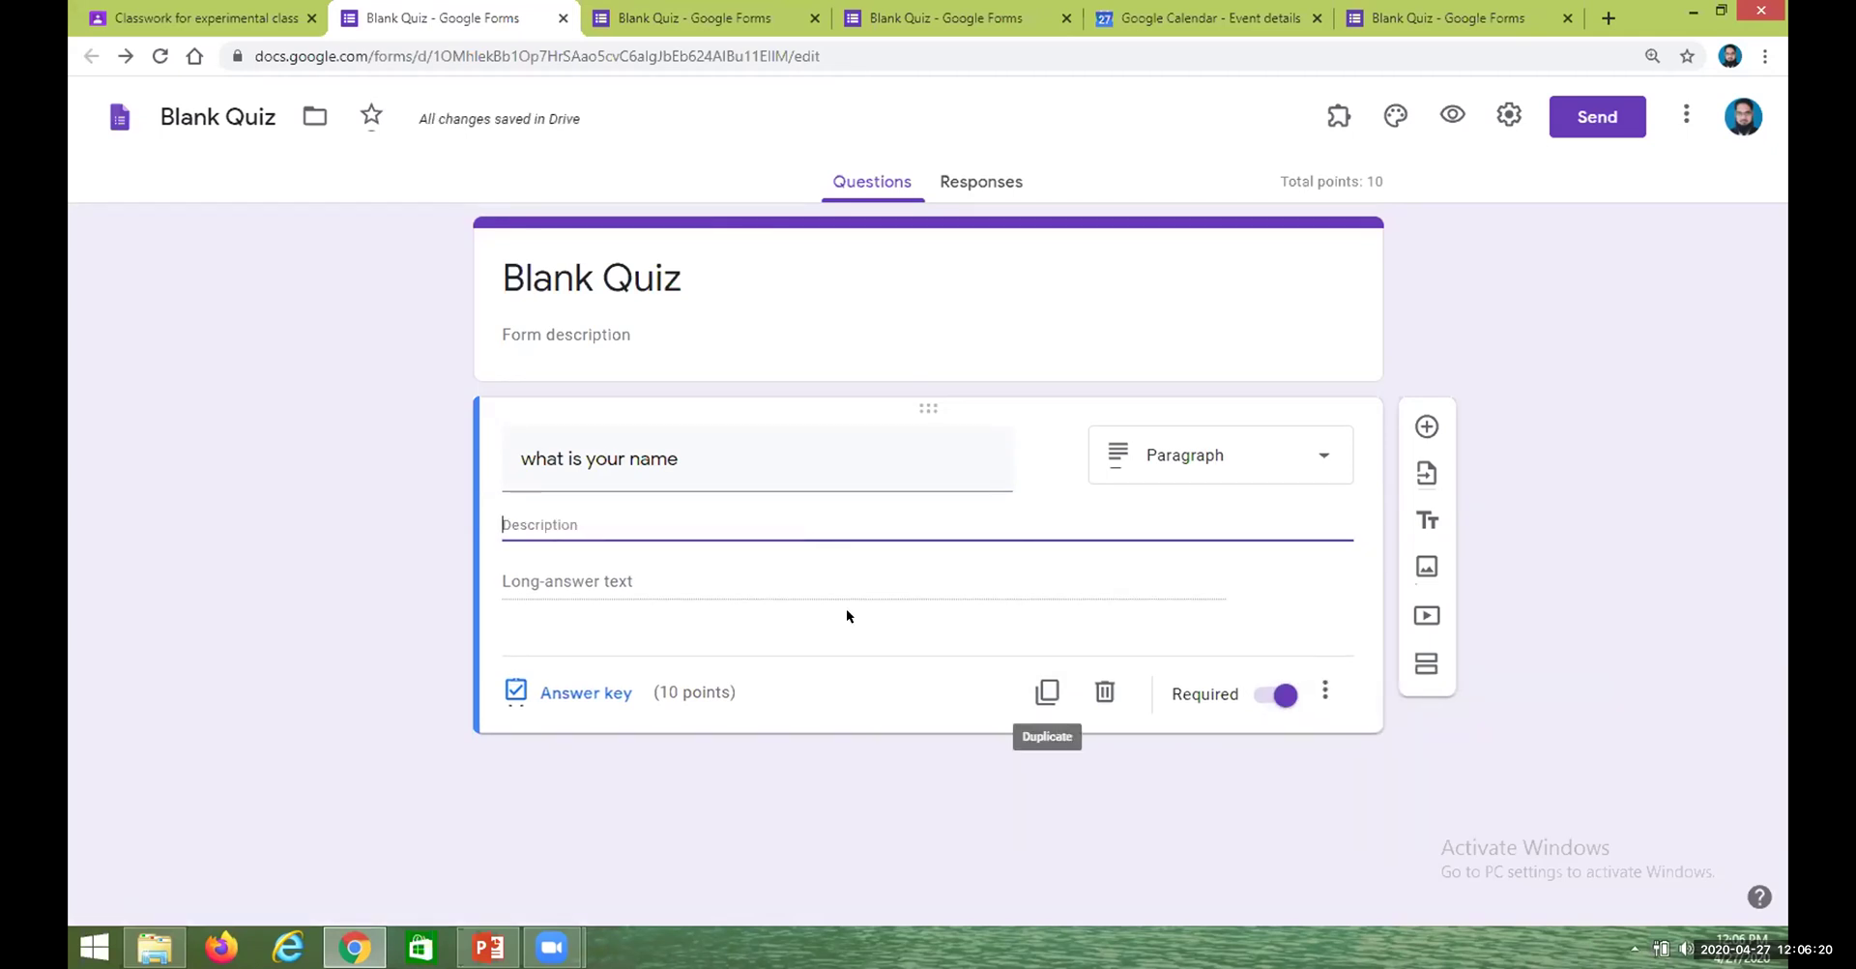
click(1326, 690)
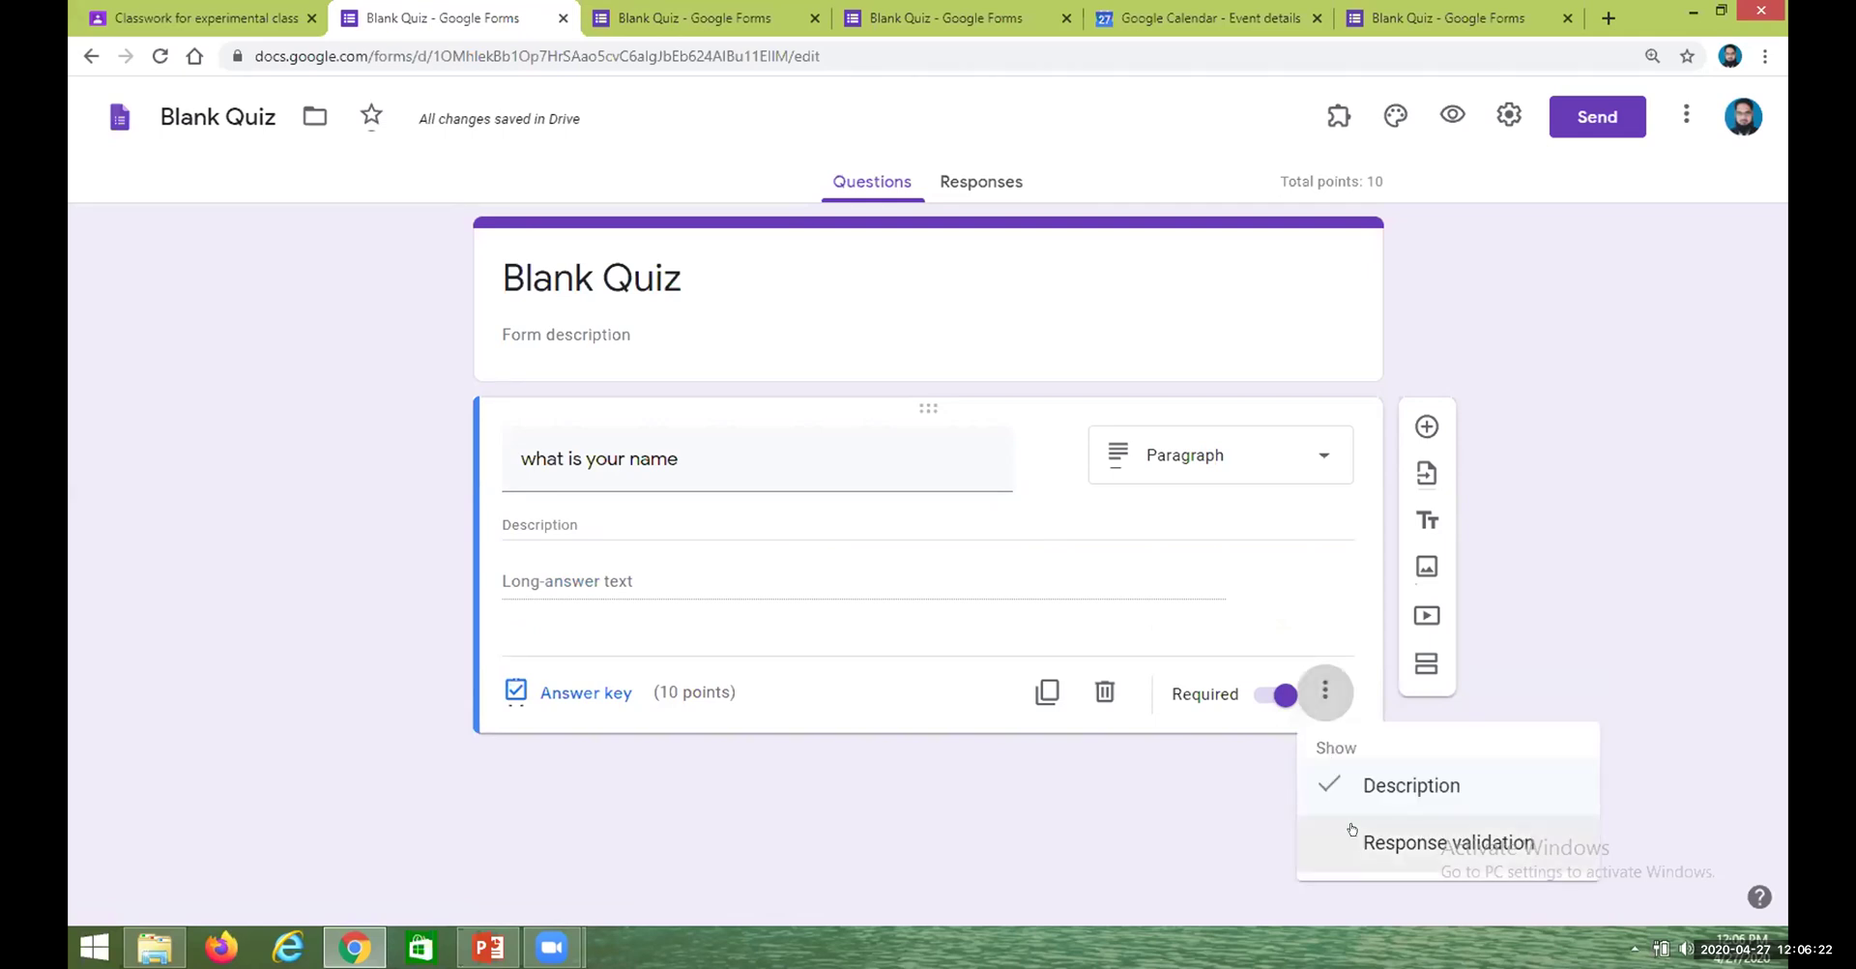
click(1351, 835)
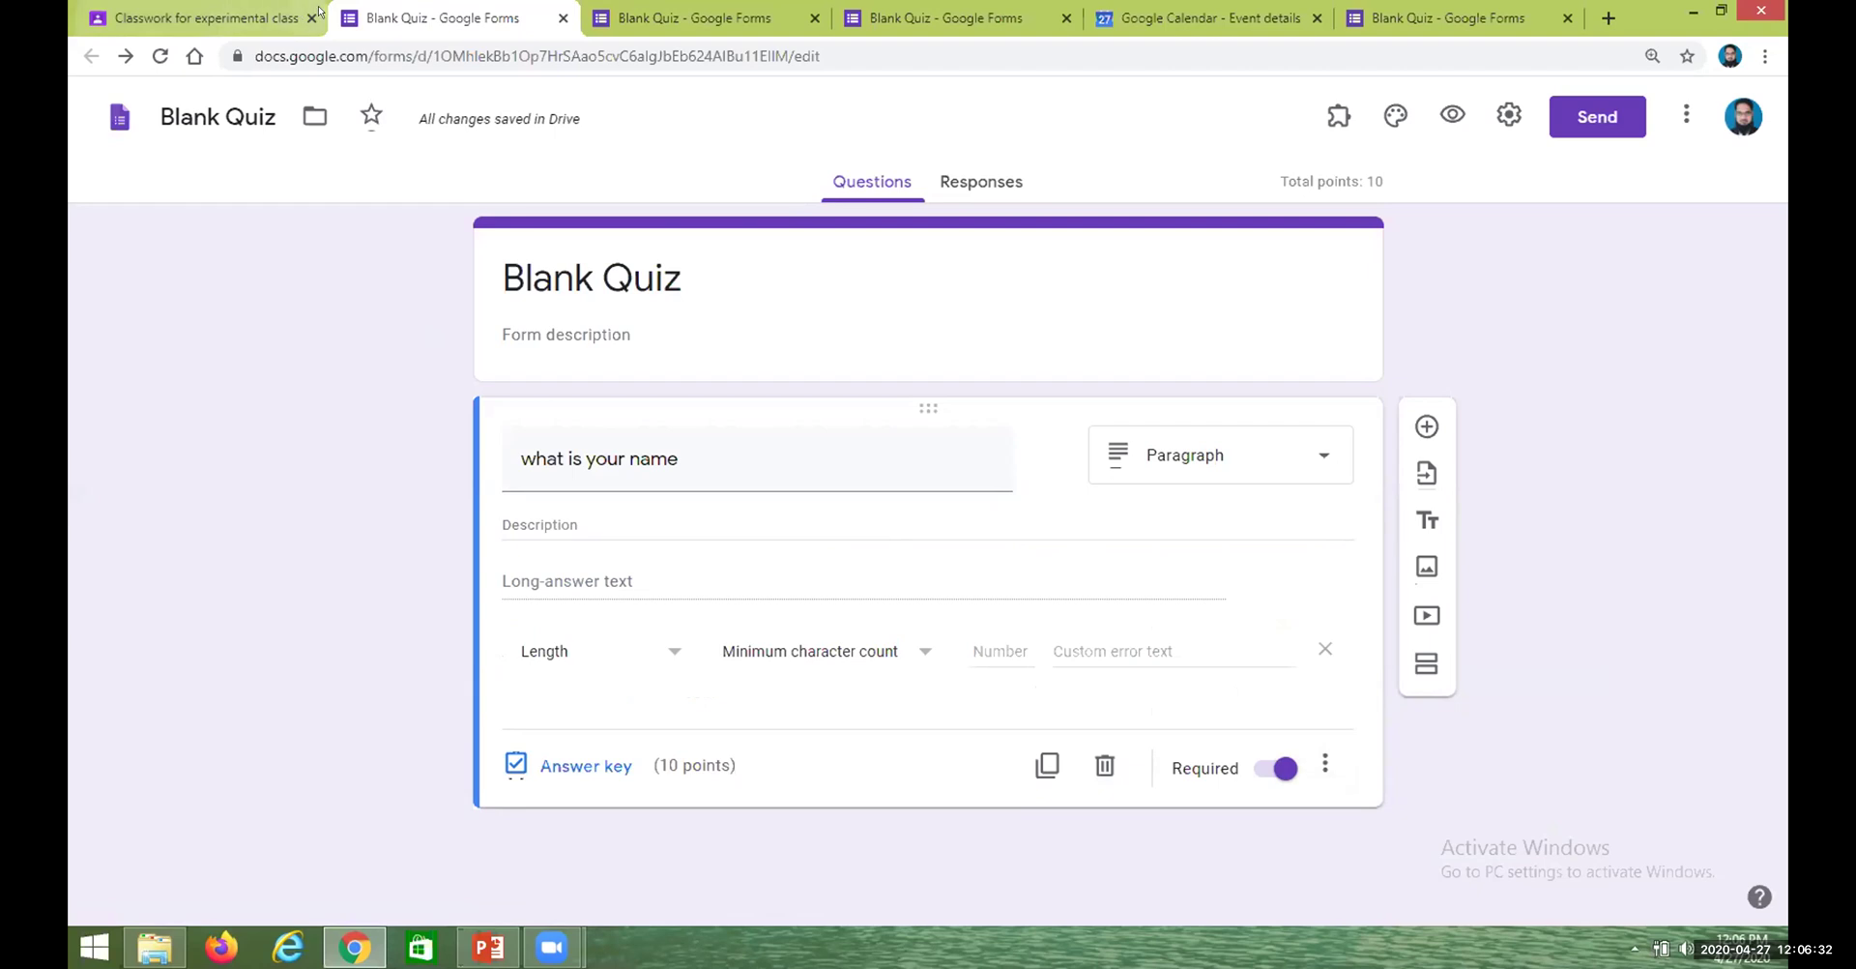
Close all the open Google Forms and Google Calendar pages and exit the untitled quiz assignment in Google Classroom
click(563, 17)
click(562, 17)
click(563, 18)
click(588, 17)
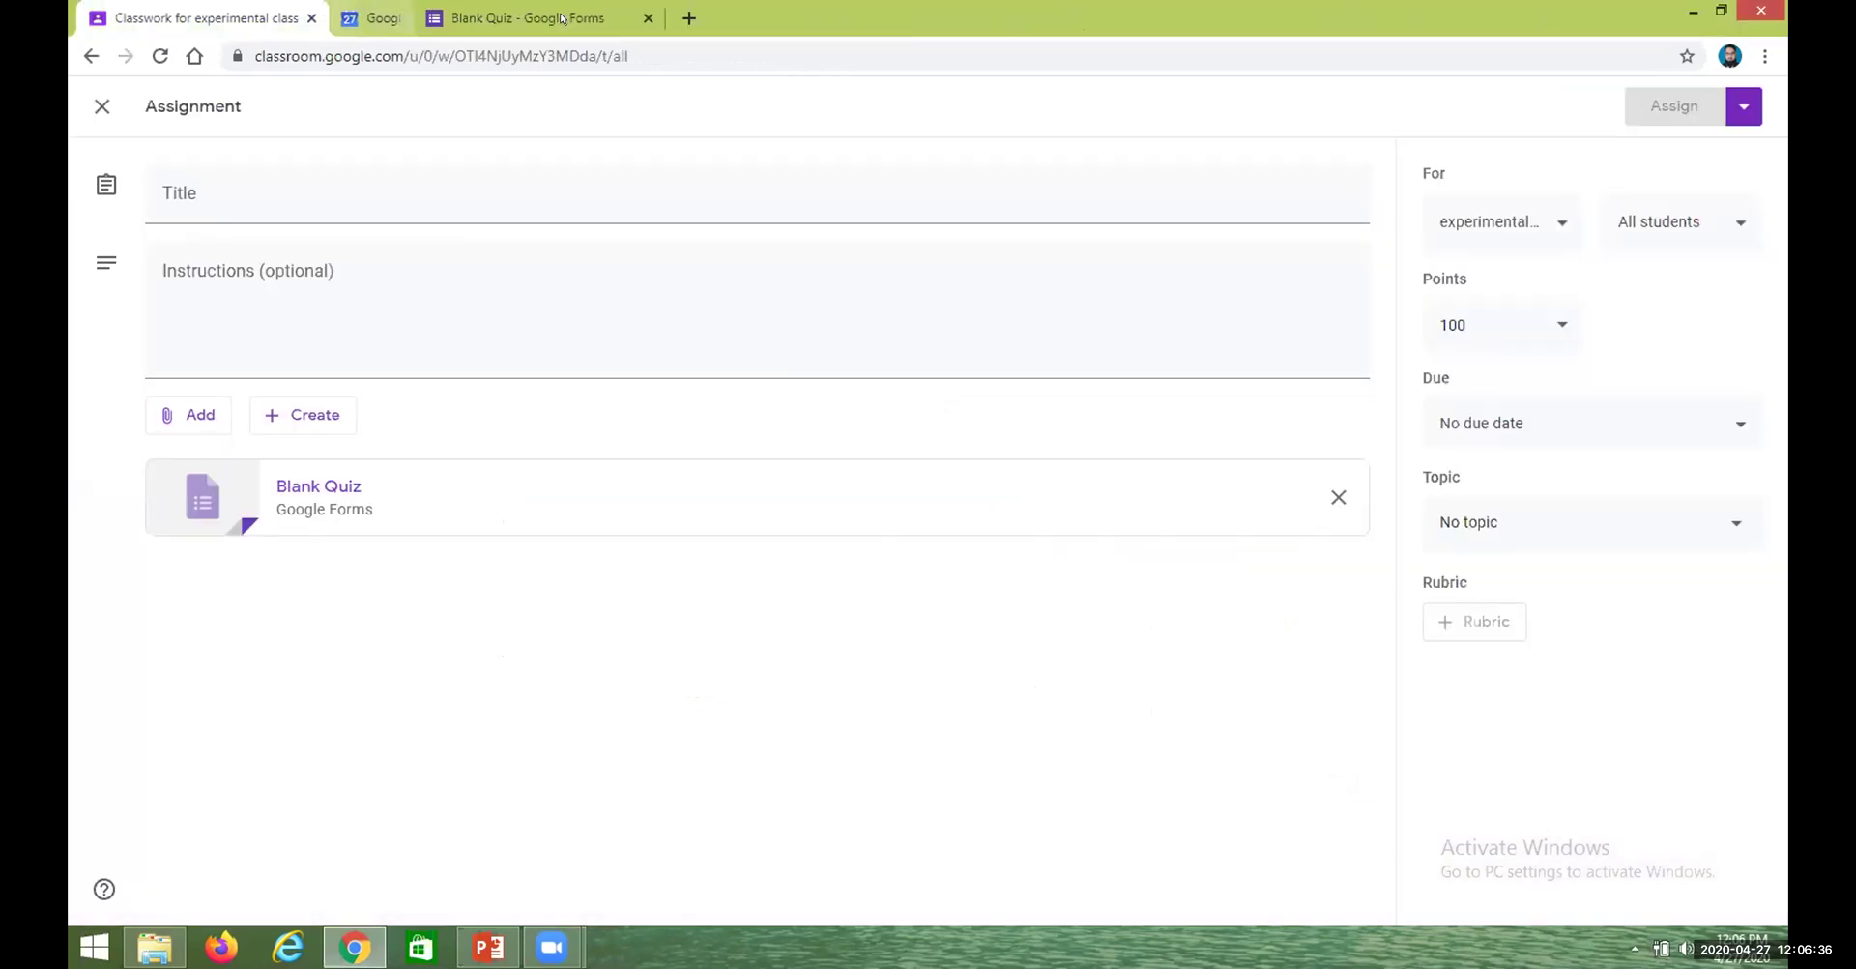
click(588, 18)
click(102, 105)
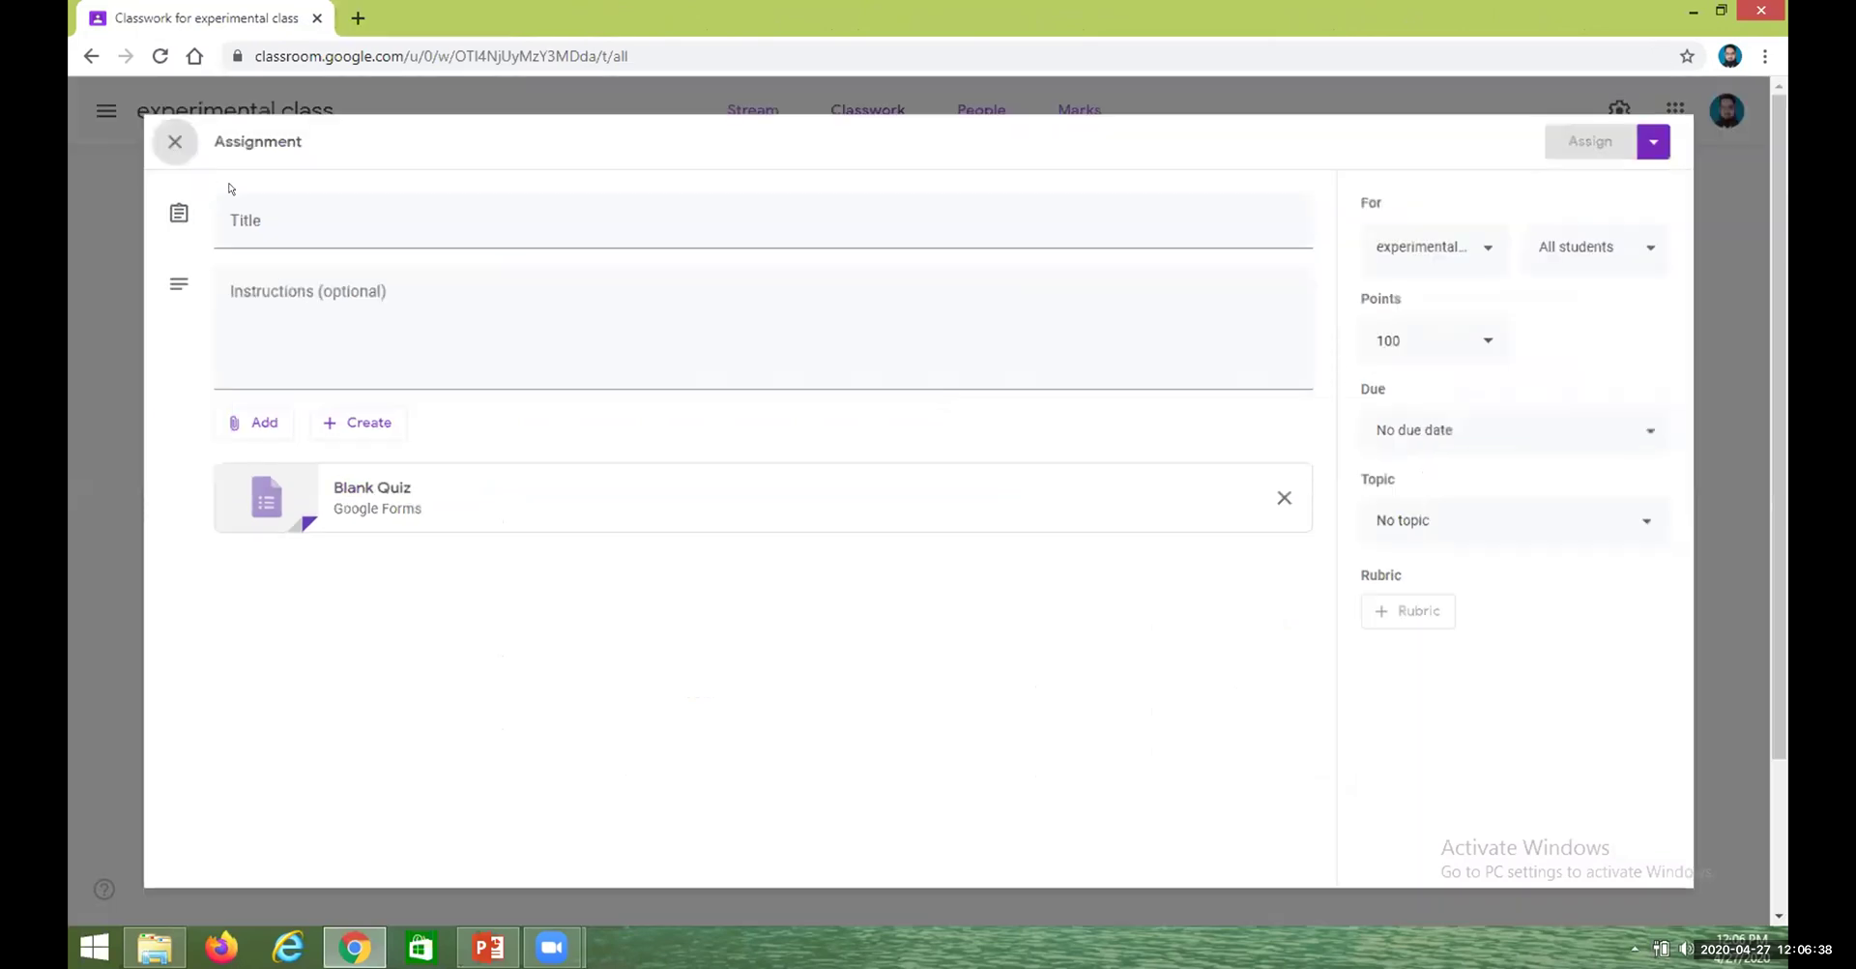
Create a new quiz assignment in the experimental class and open its attached Blank Quiz form
click(577, 187)
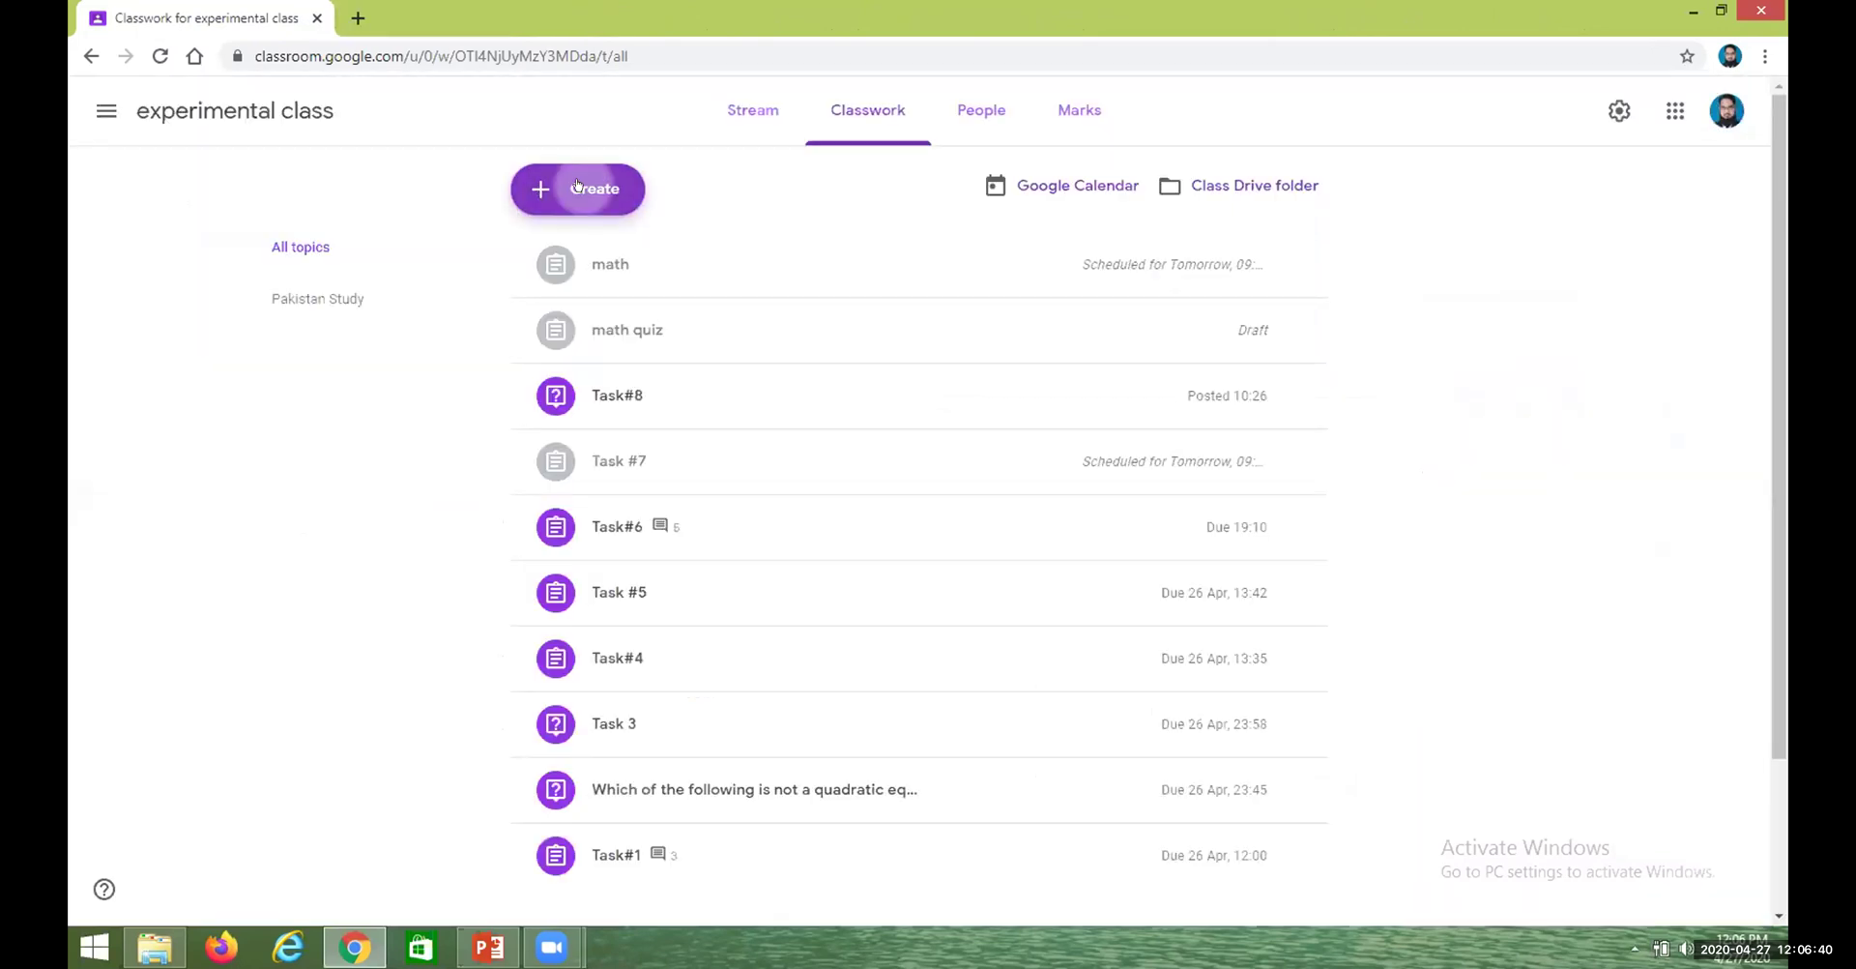
click(667, 287)
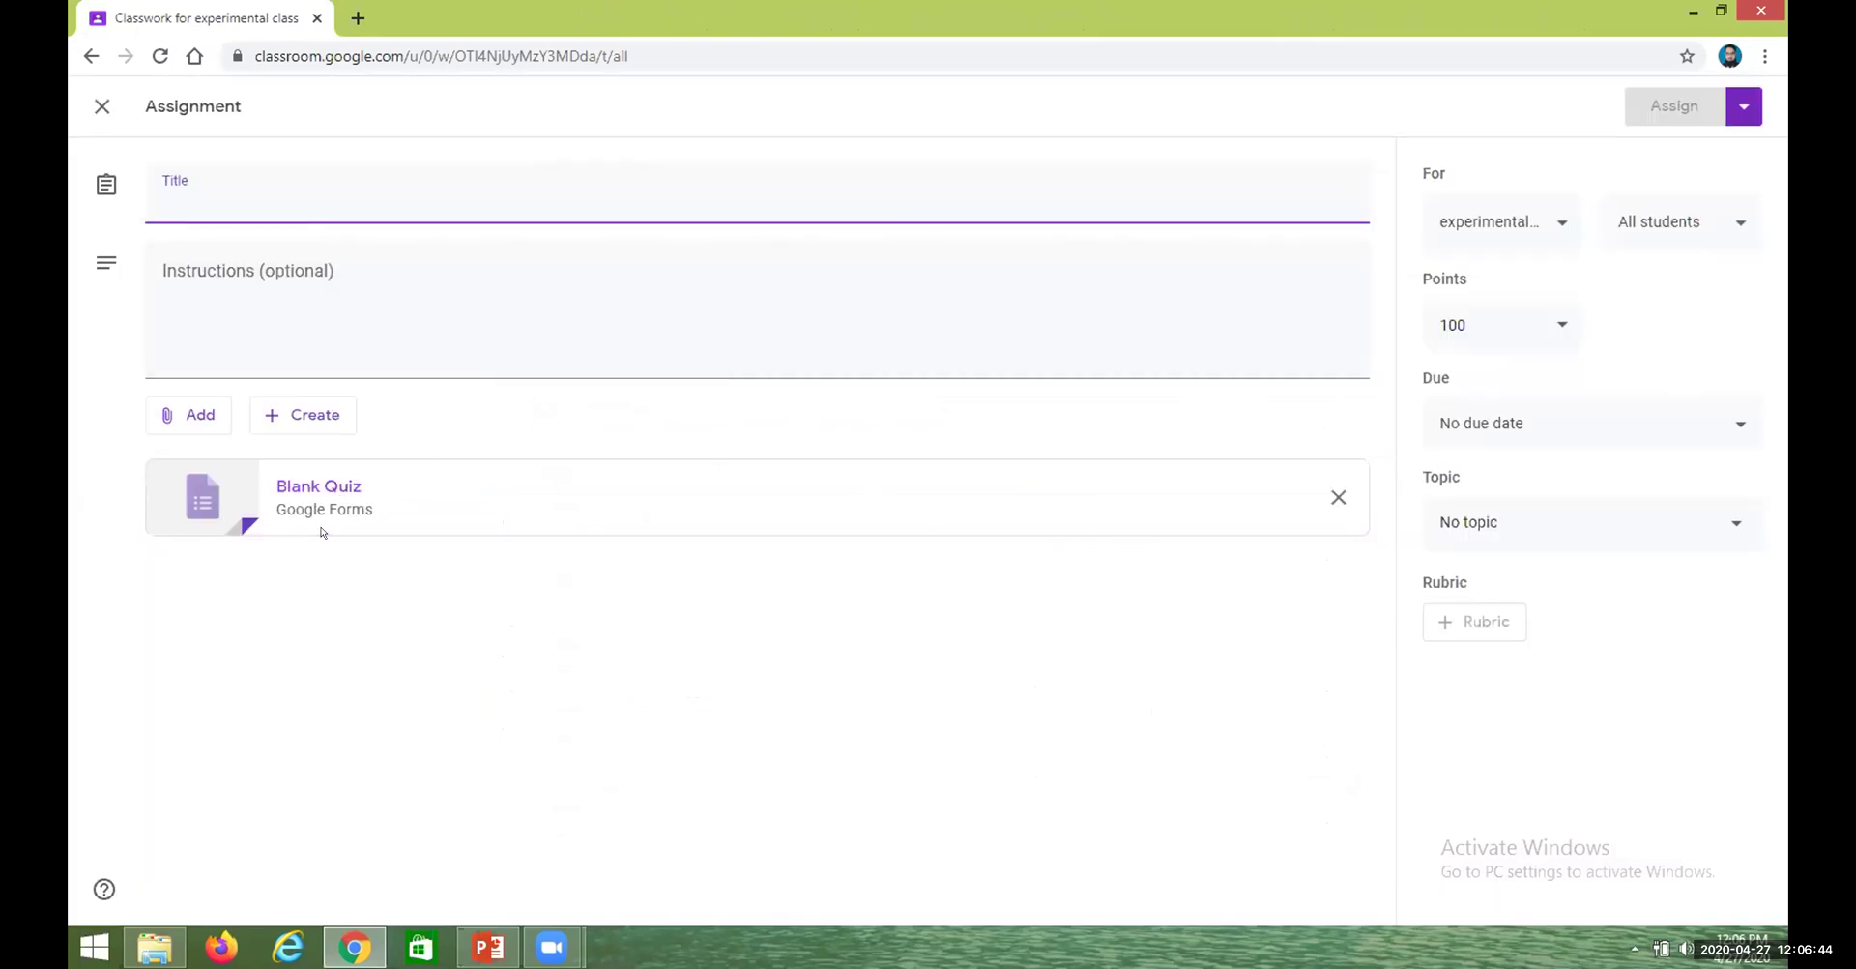
click(419, 489)
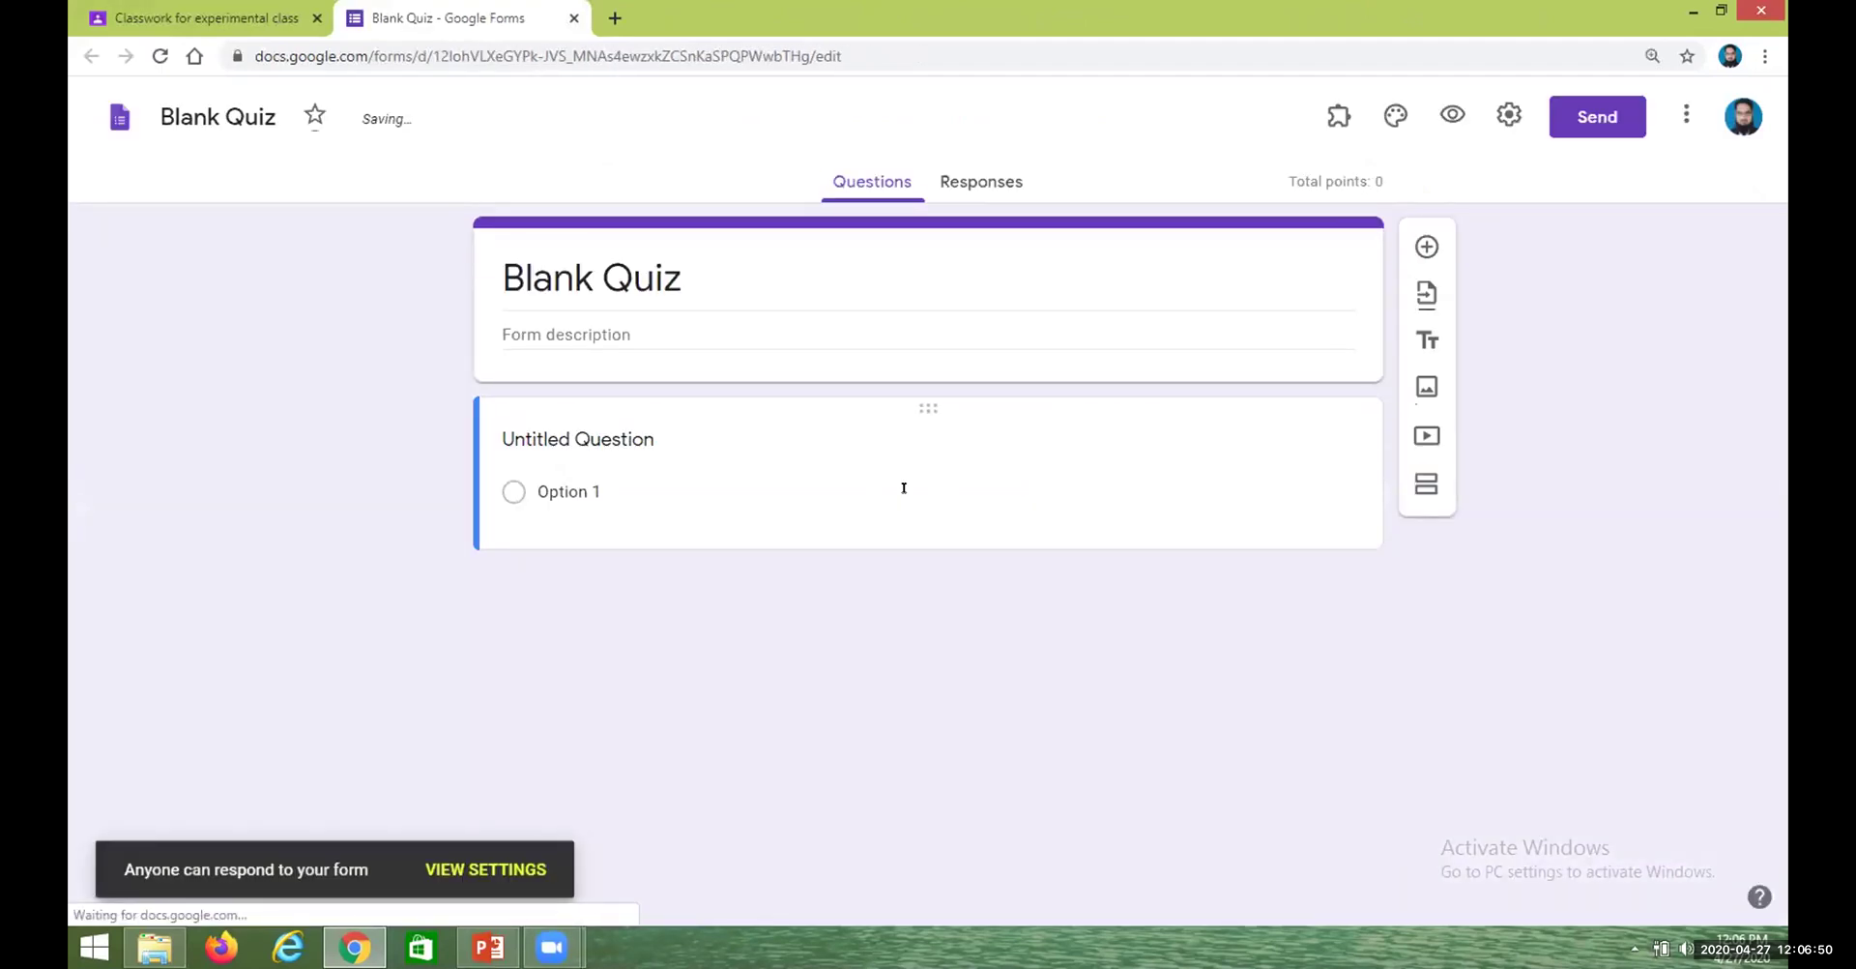
Change the untitled question to the Paragraph type and set its answer key value to 10 points
click(1313, 446)
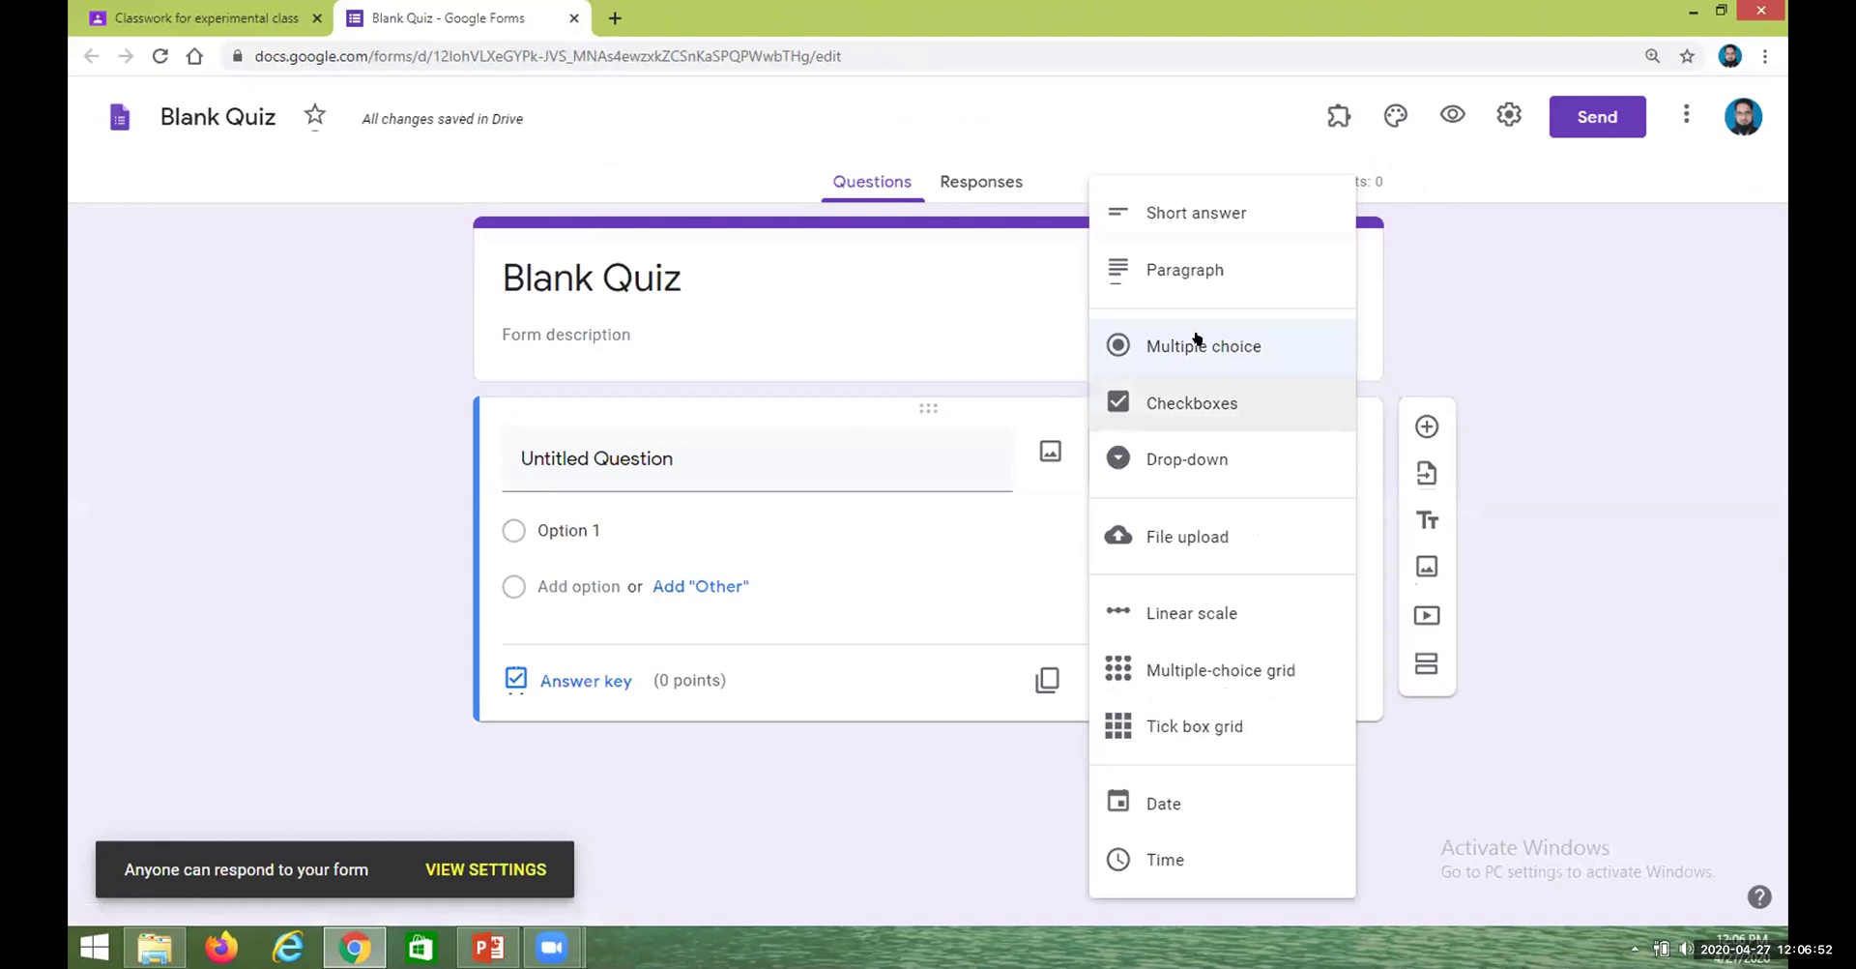
click(1112, 261)
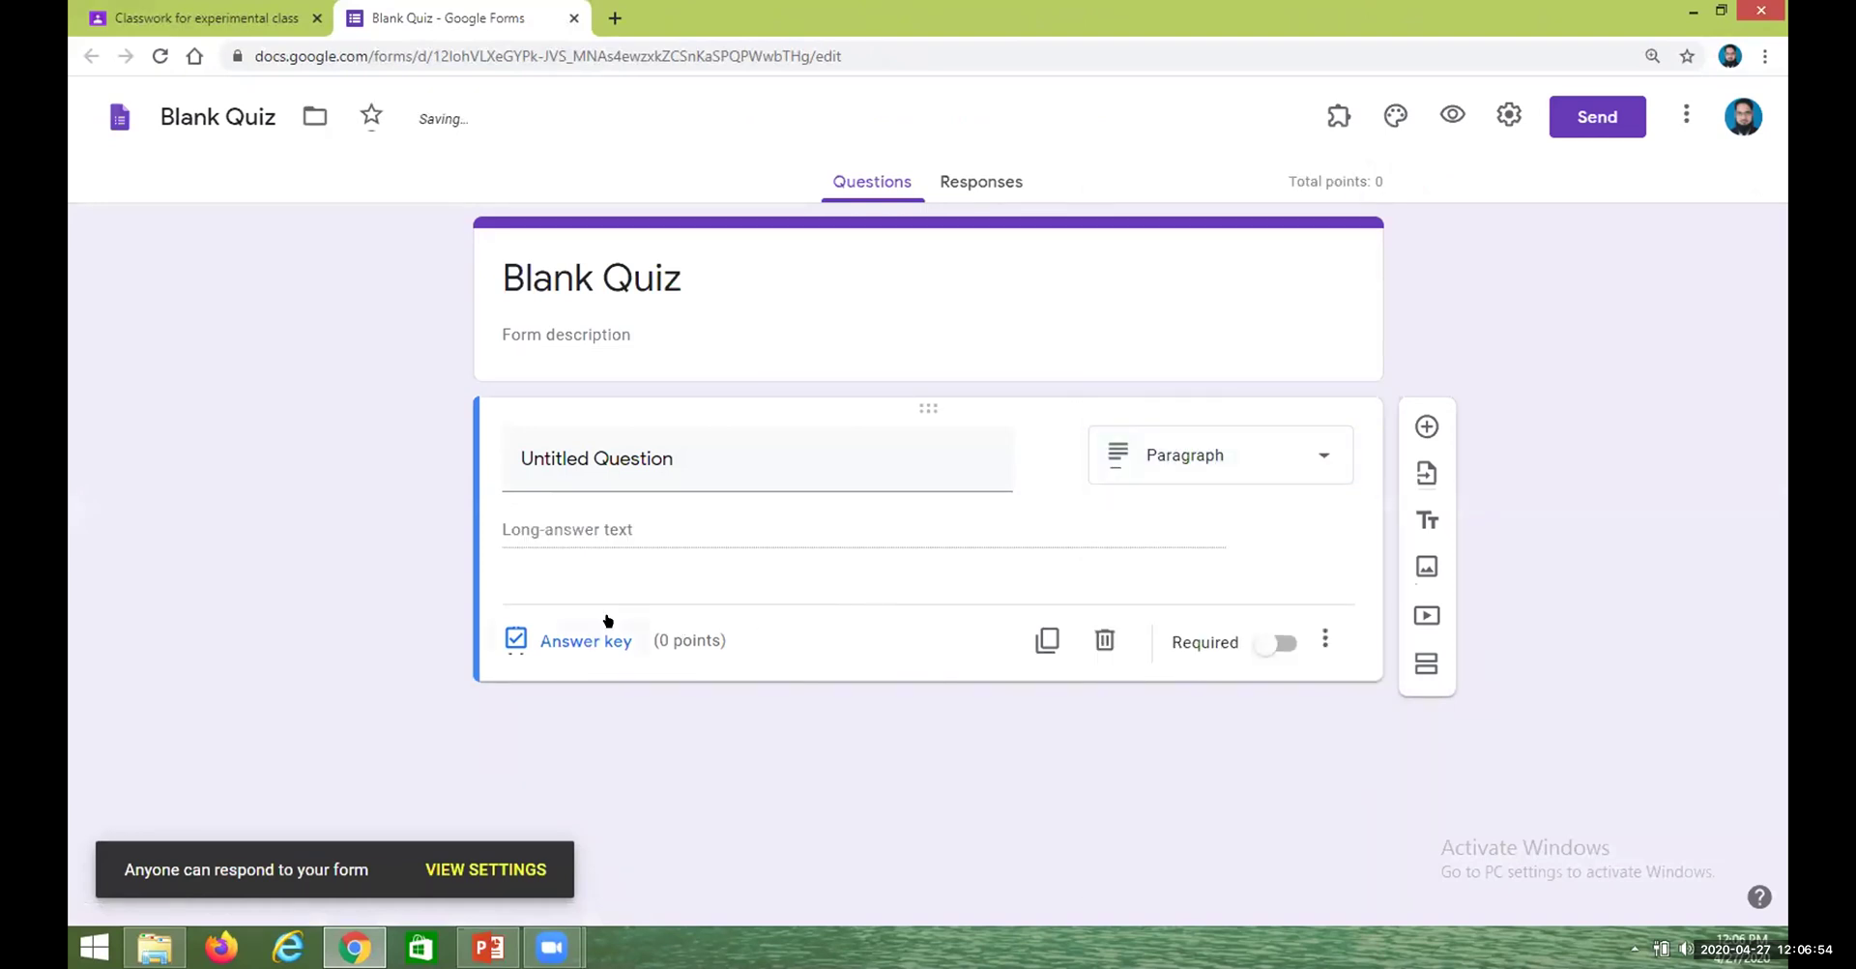
click(588, 639)
text(10)
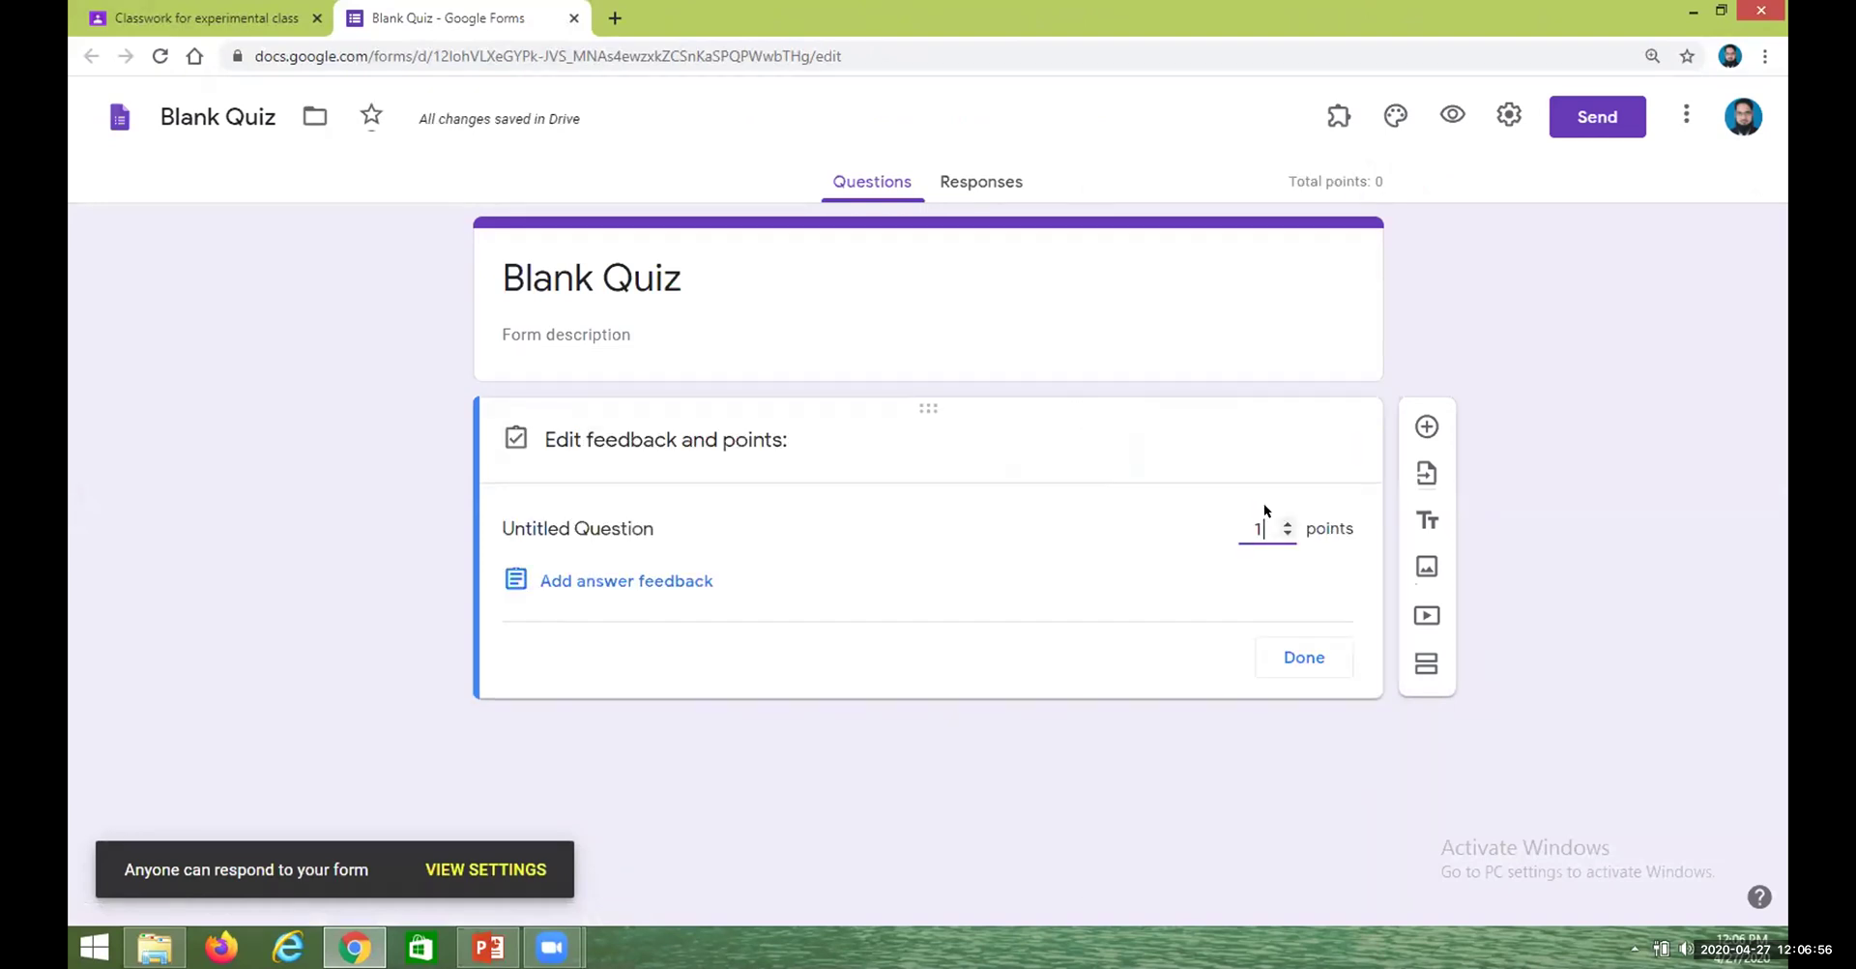
click(1287, 651)
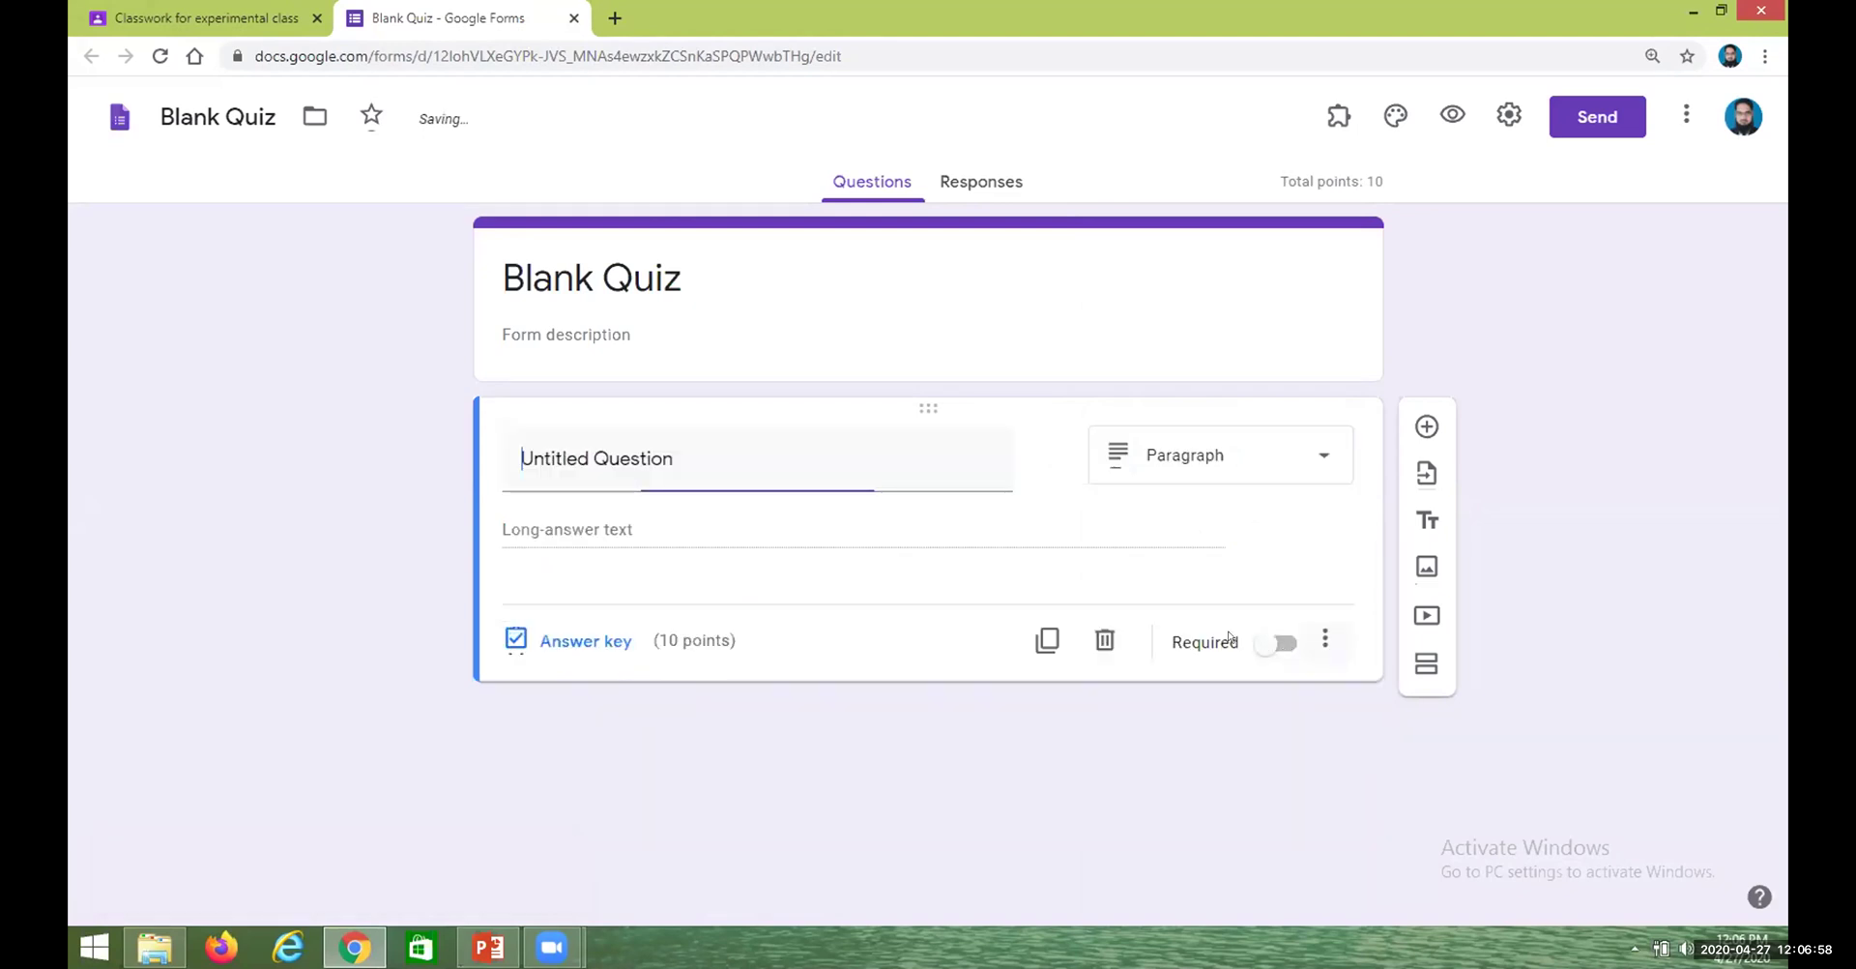
Show the description and response validation for the untitled paragraph question
click(1324, 642)
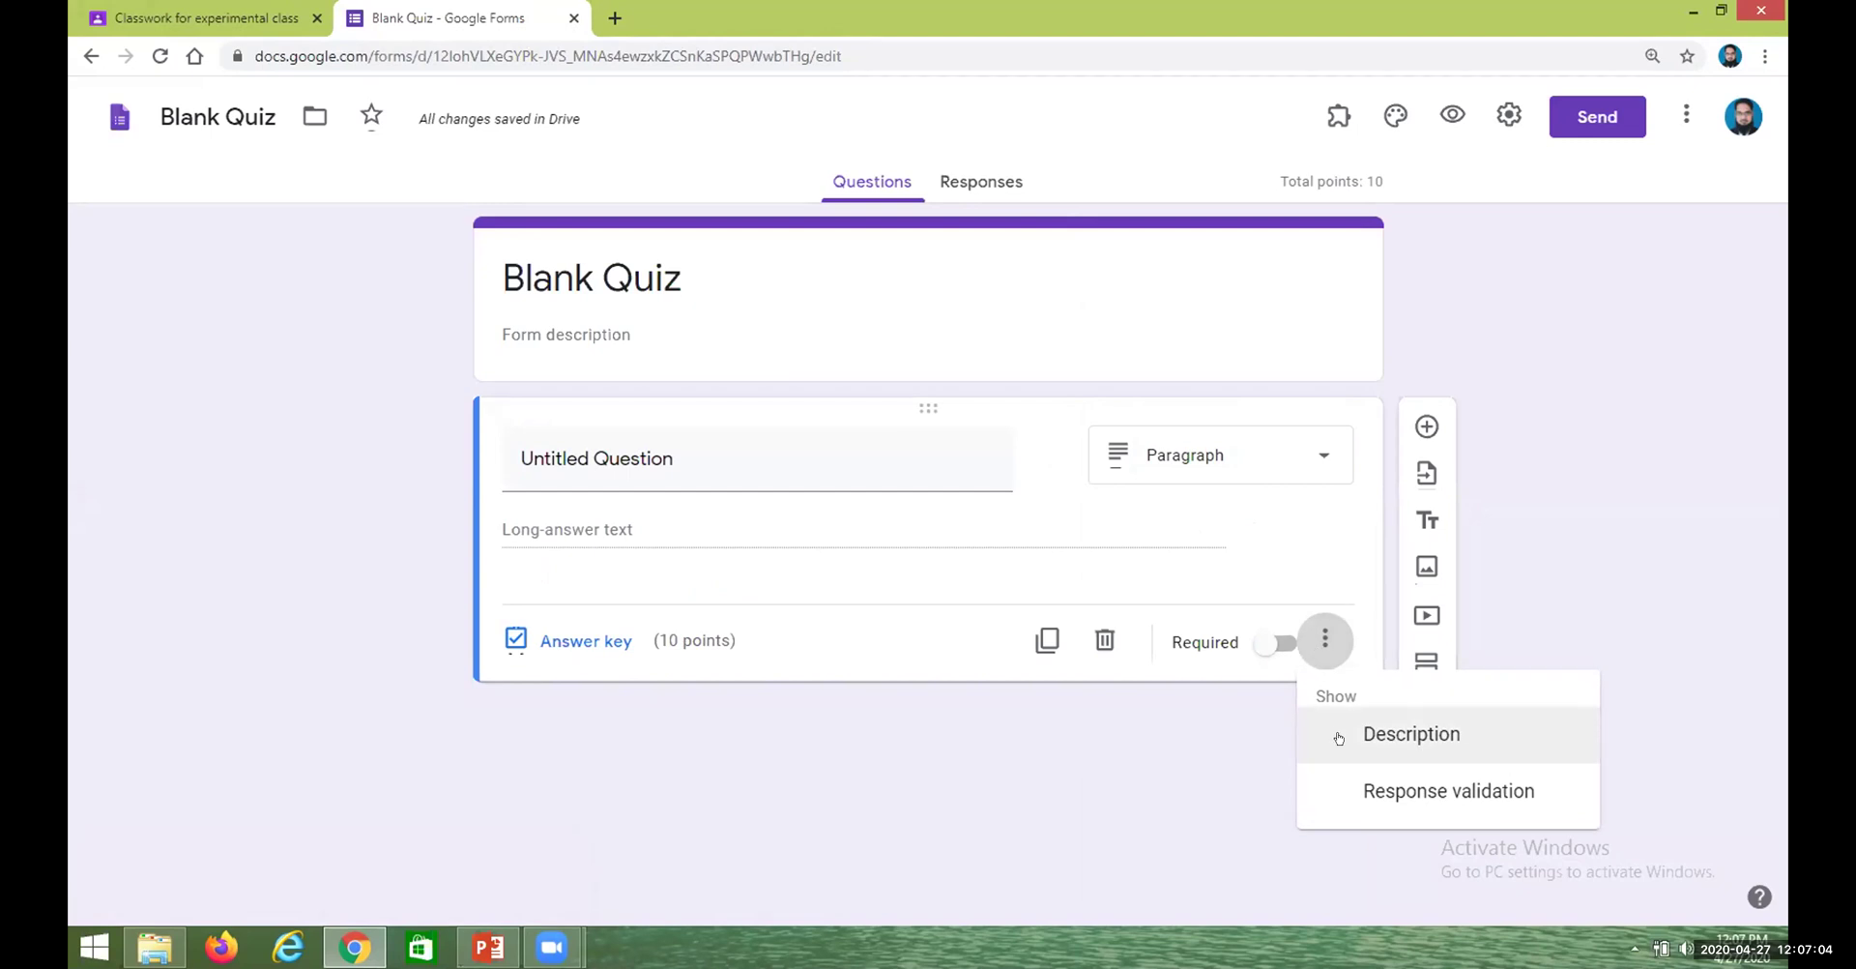
click(1338, 739)
click(1325, 691)
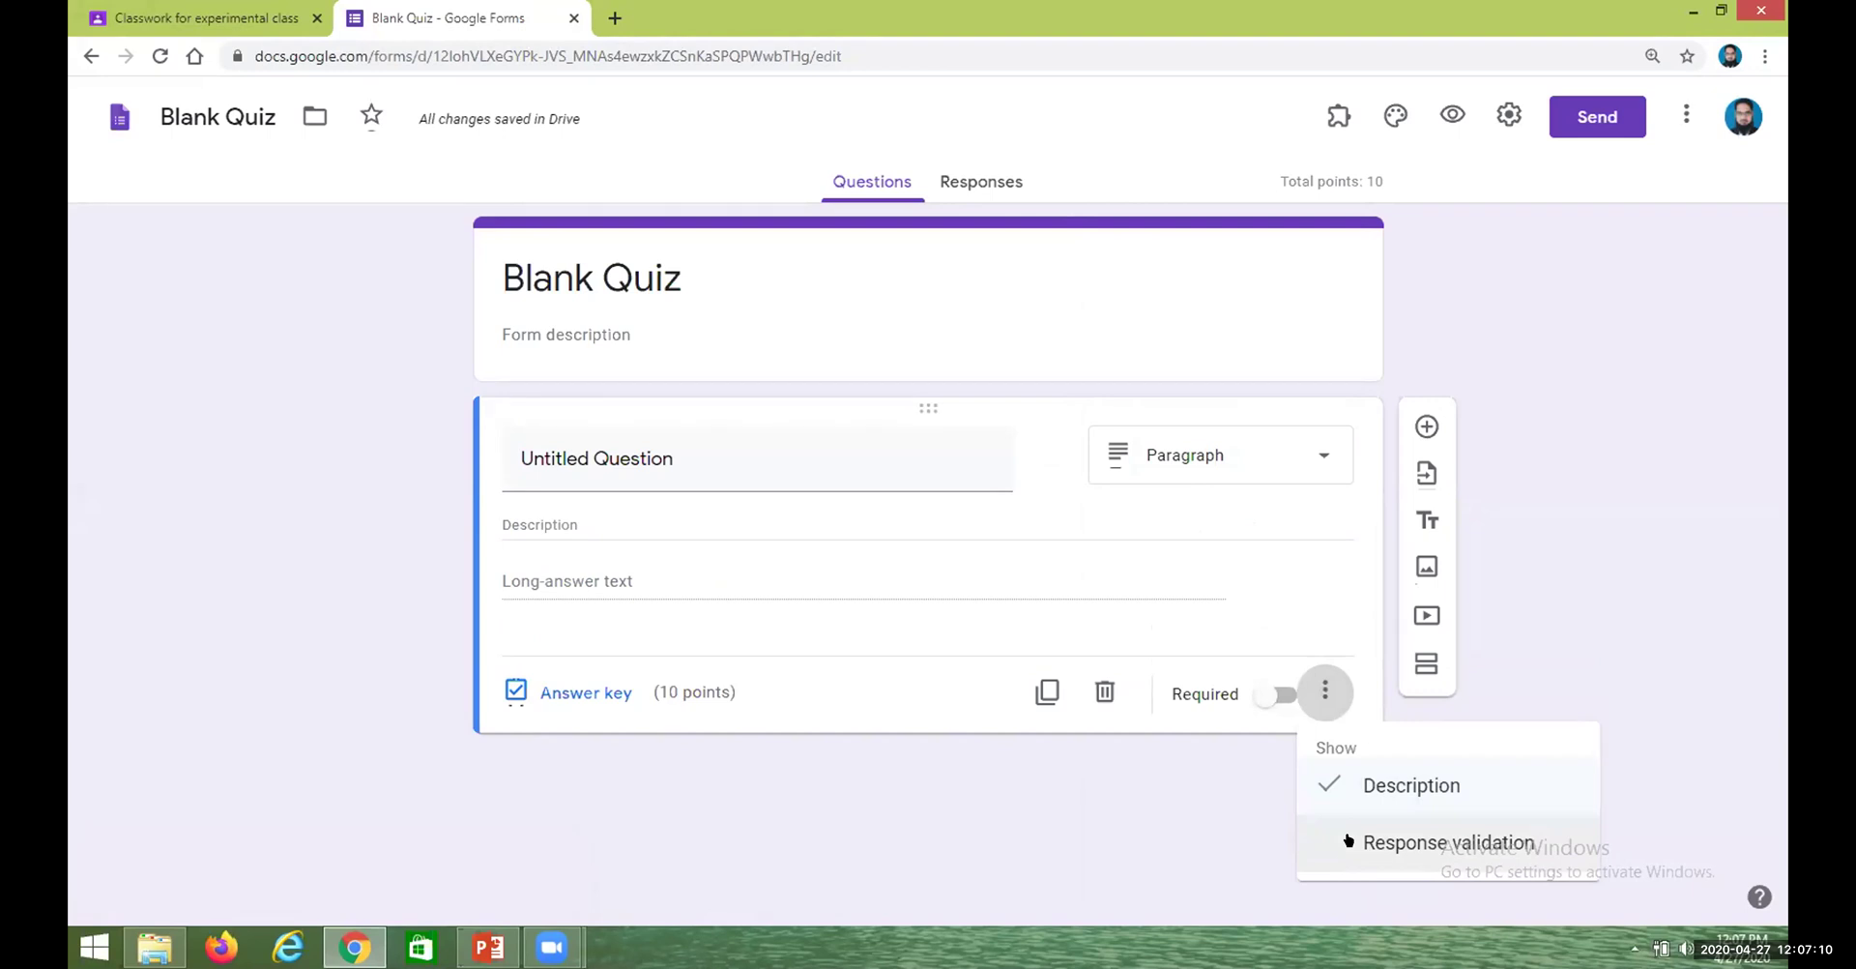
click(1348, 838)
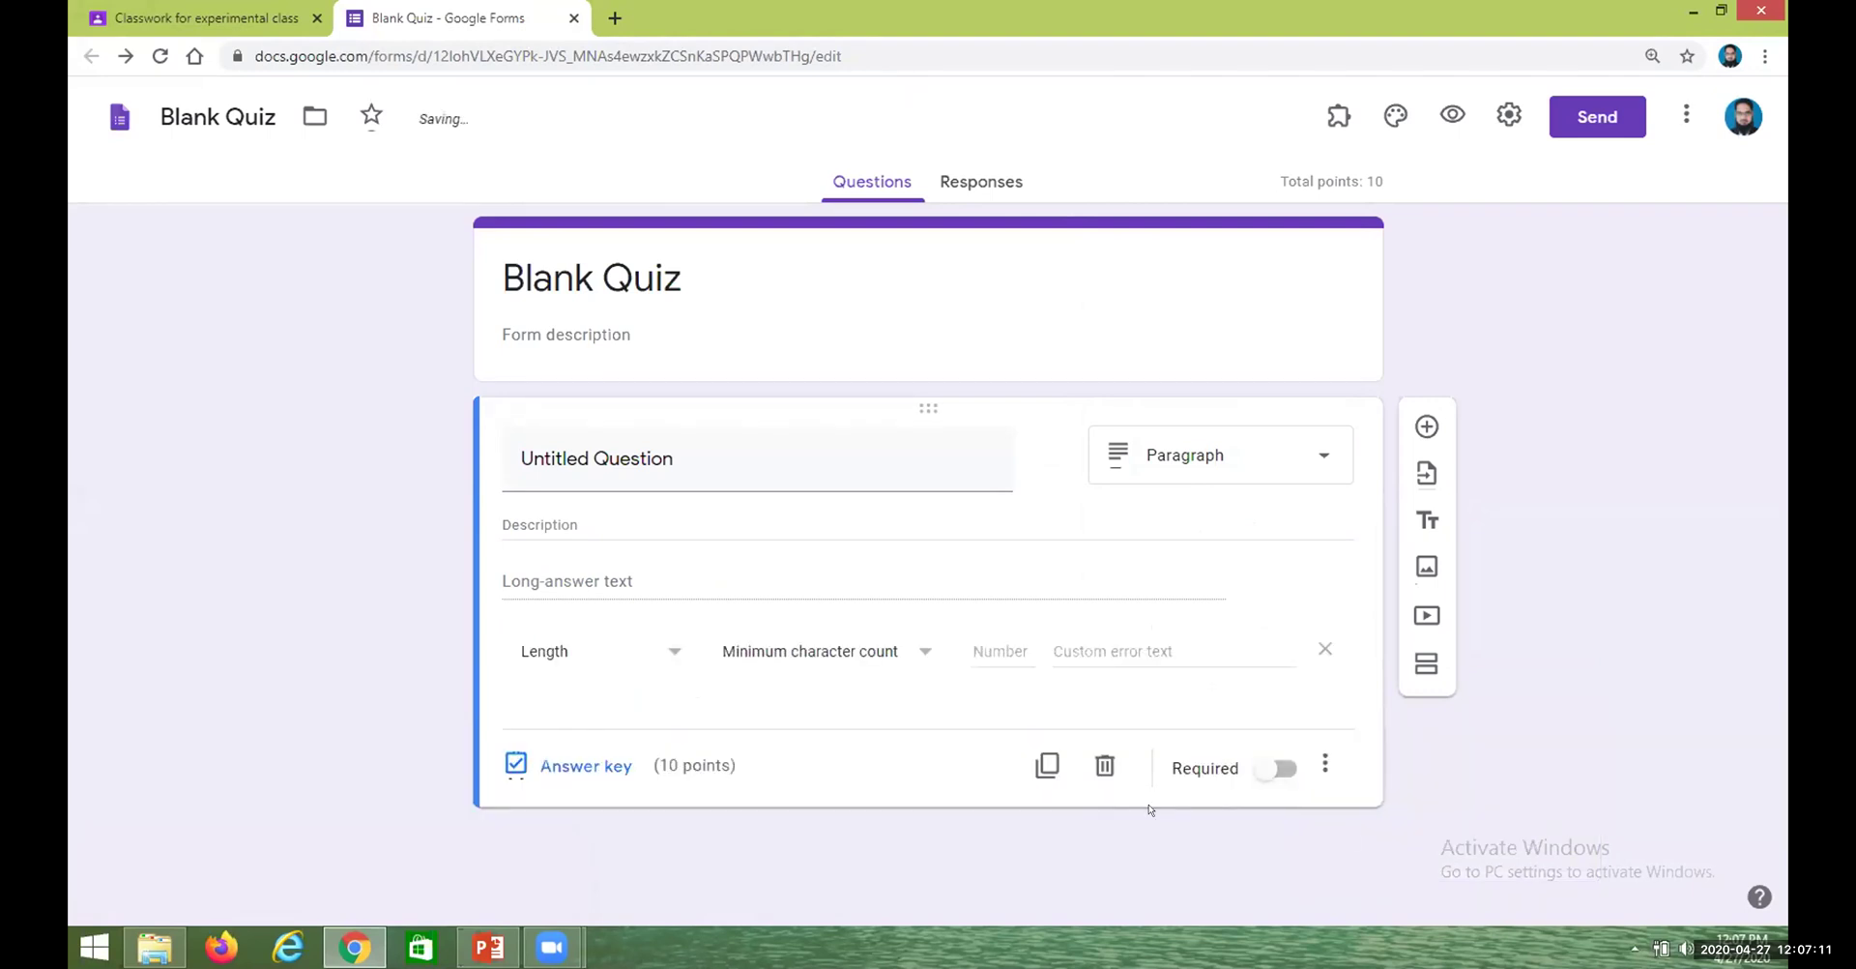
Look over the response validation types and set the question text to "write paragraph on my country"
click(661, 642)
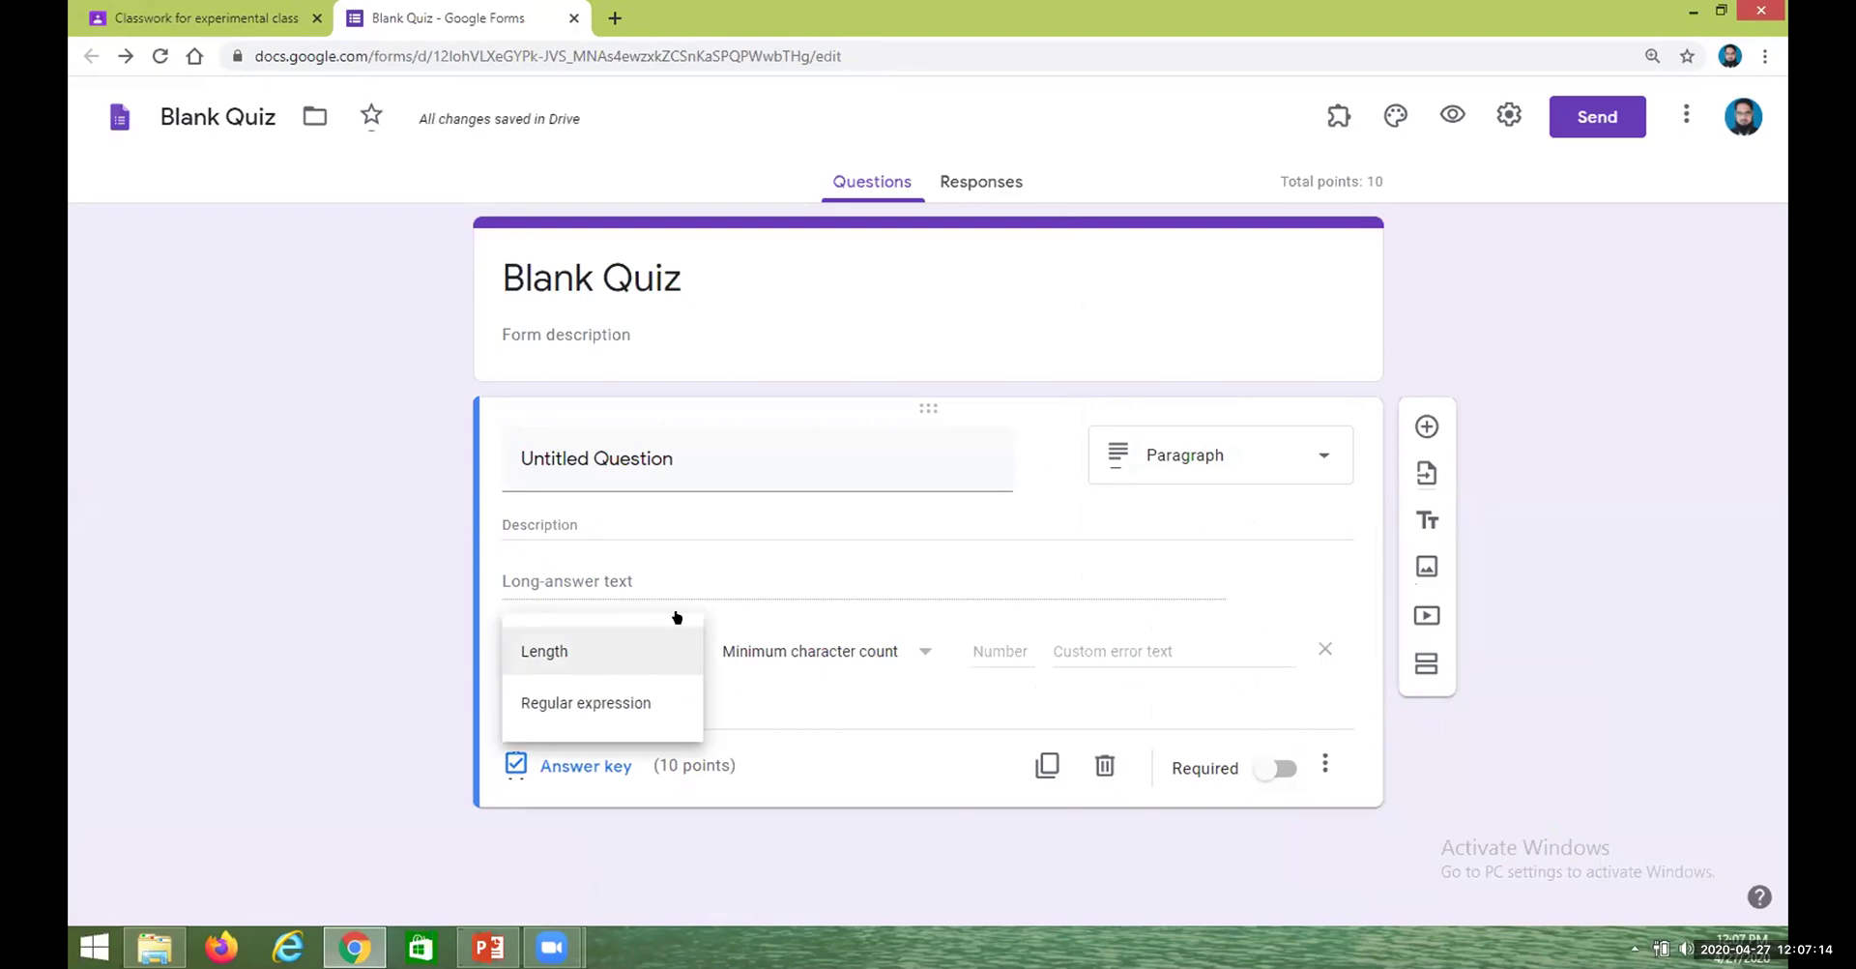
click(643, 455)
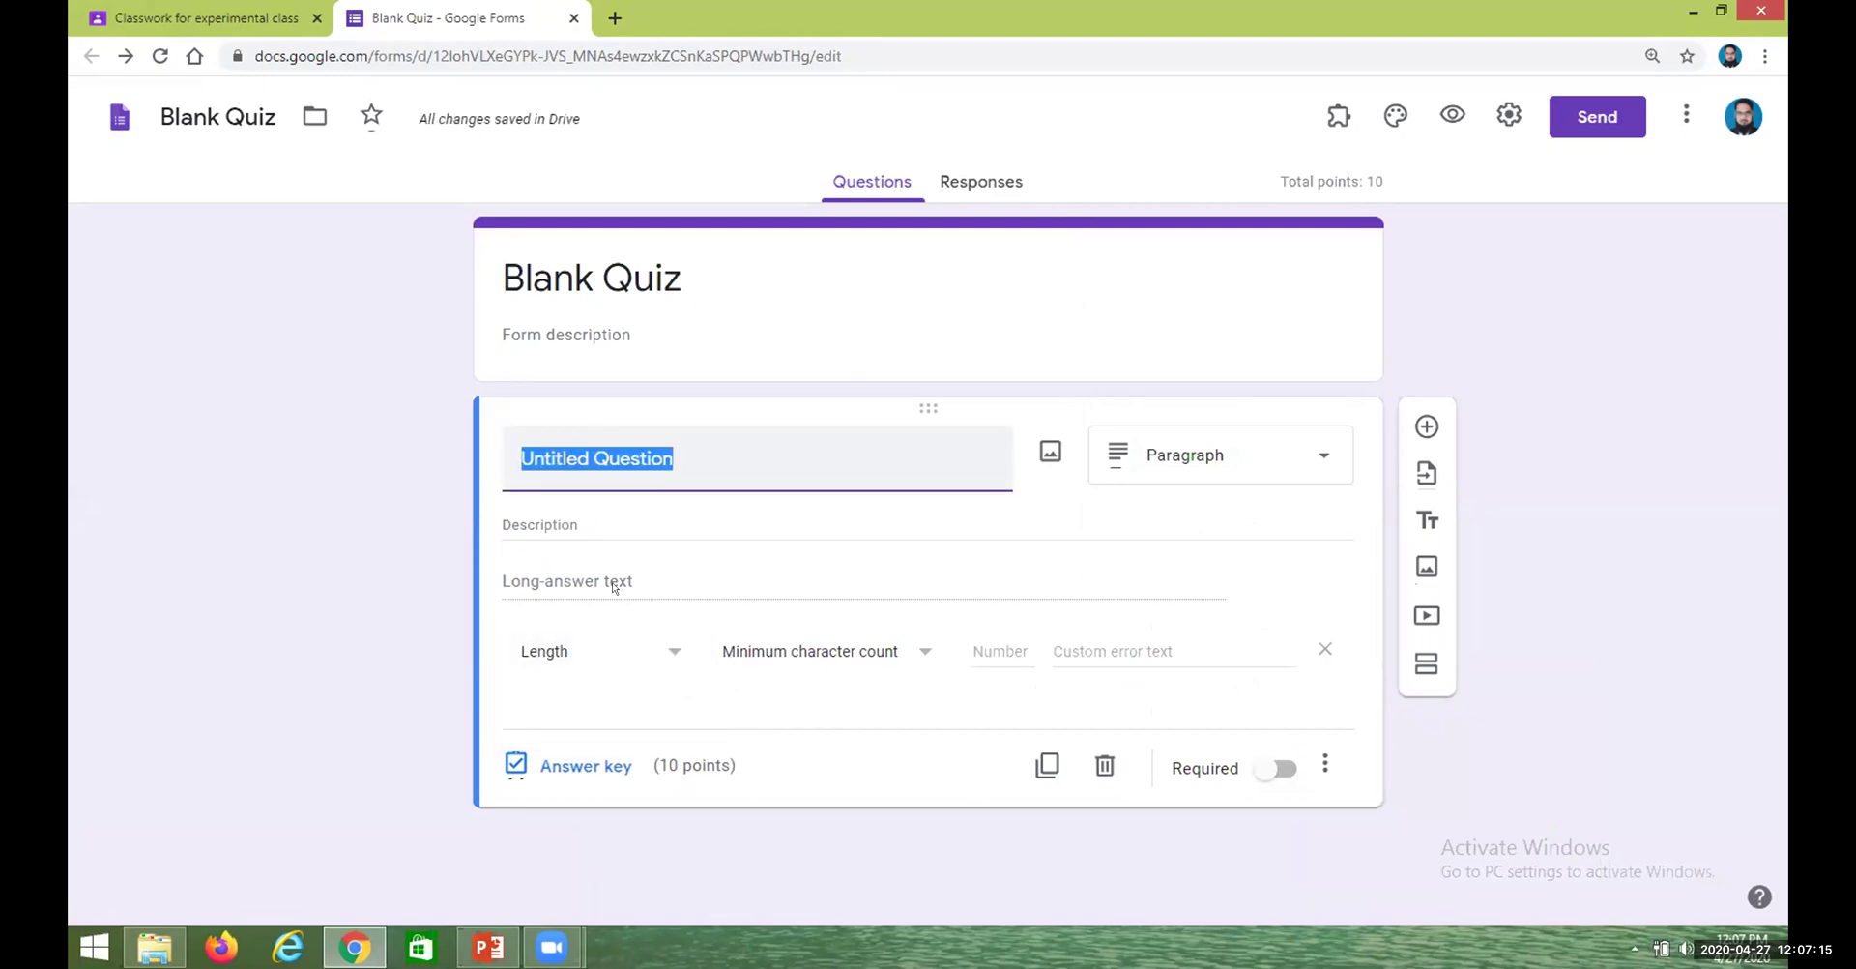
click(663, 650)
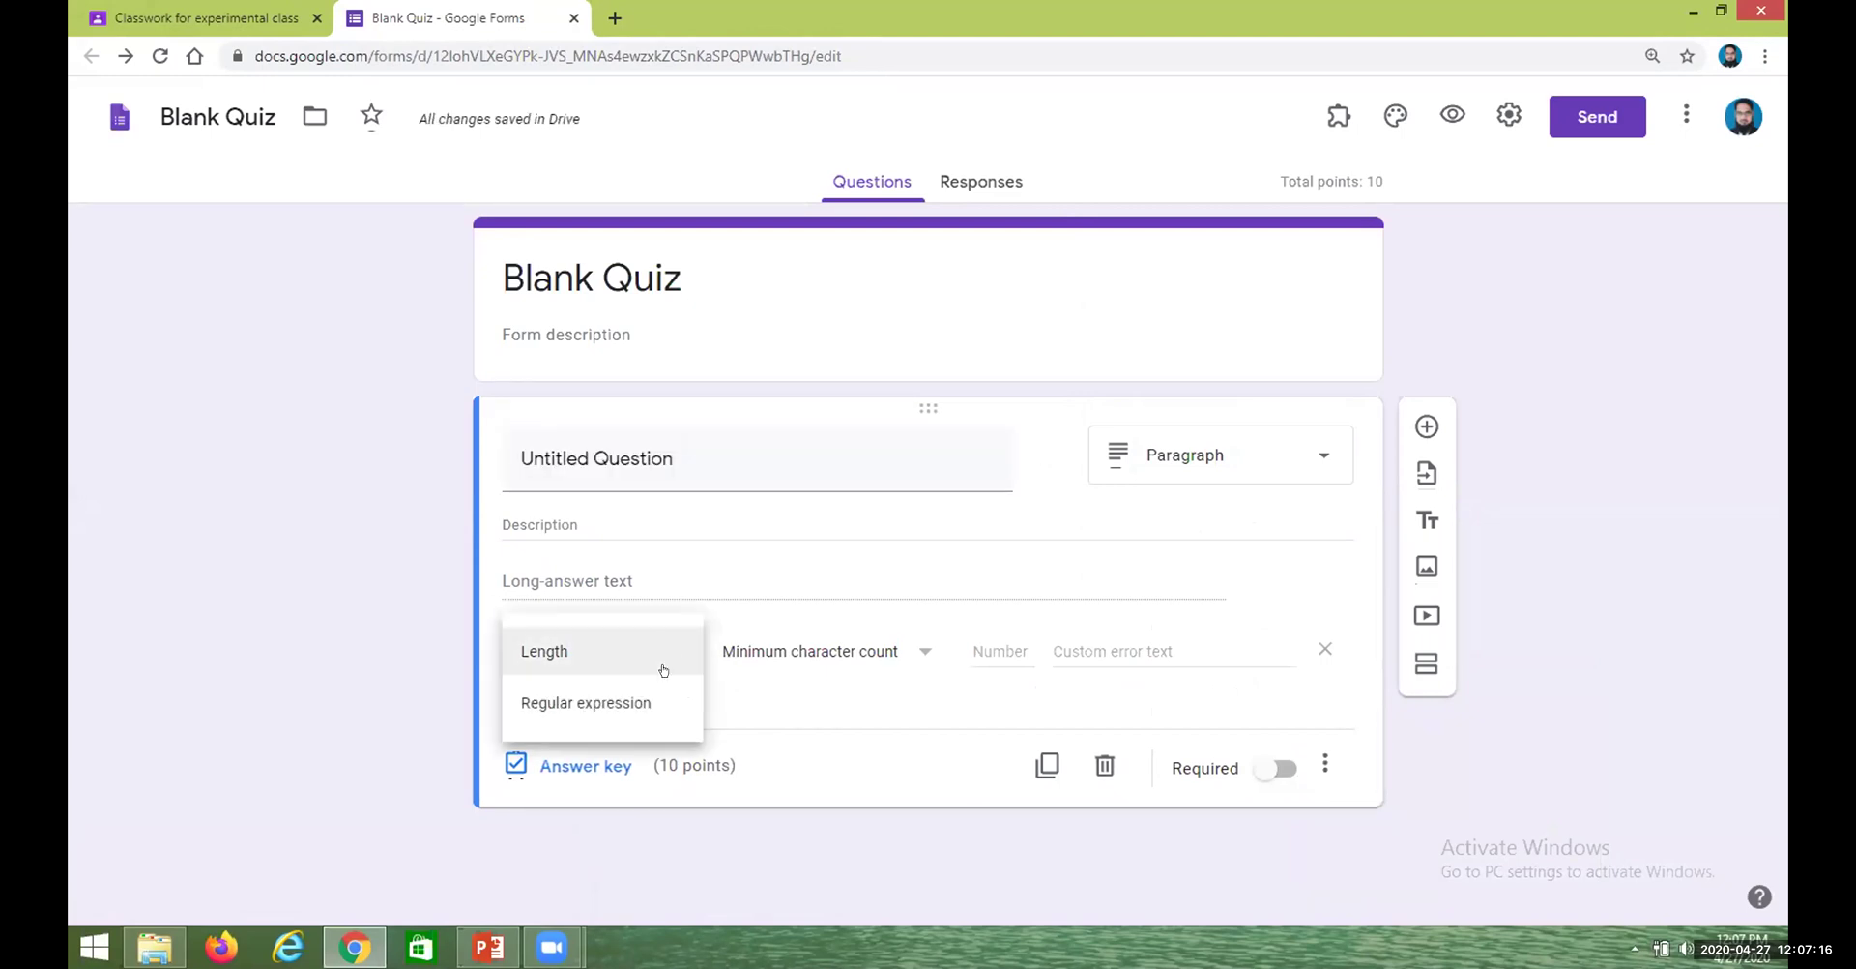
click(737, 650)
click(612, 445)
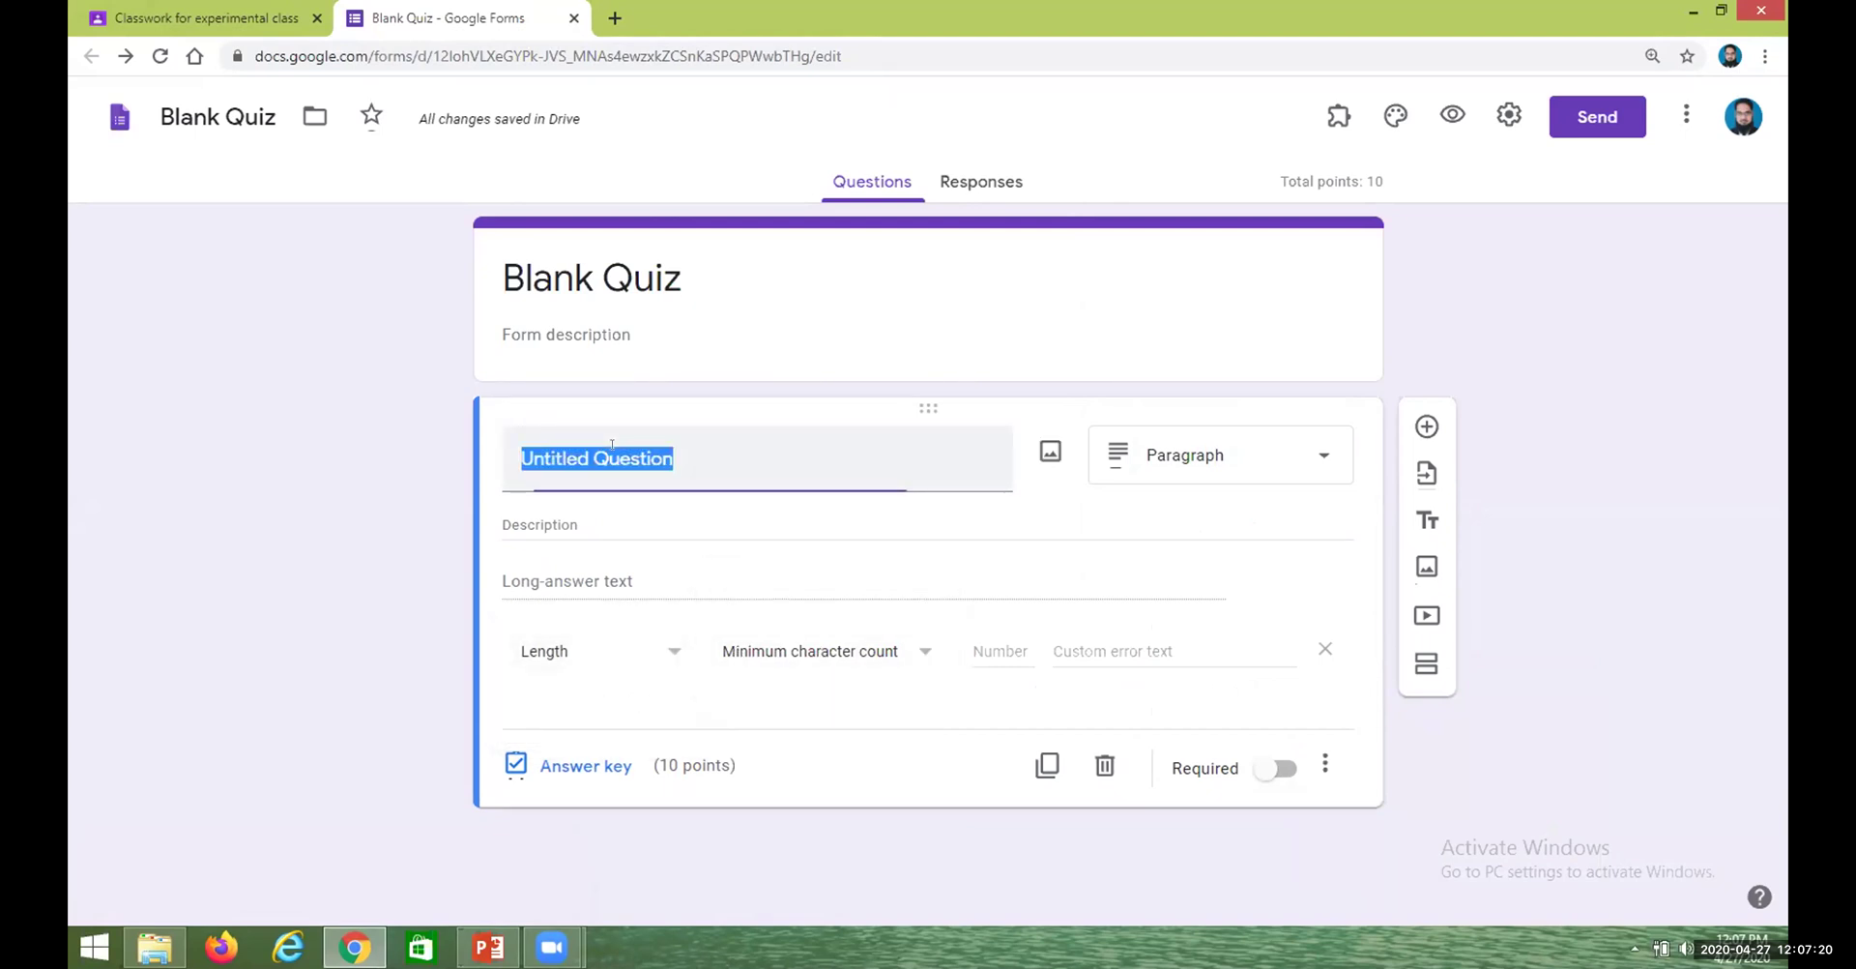
text(w)
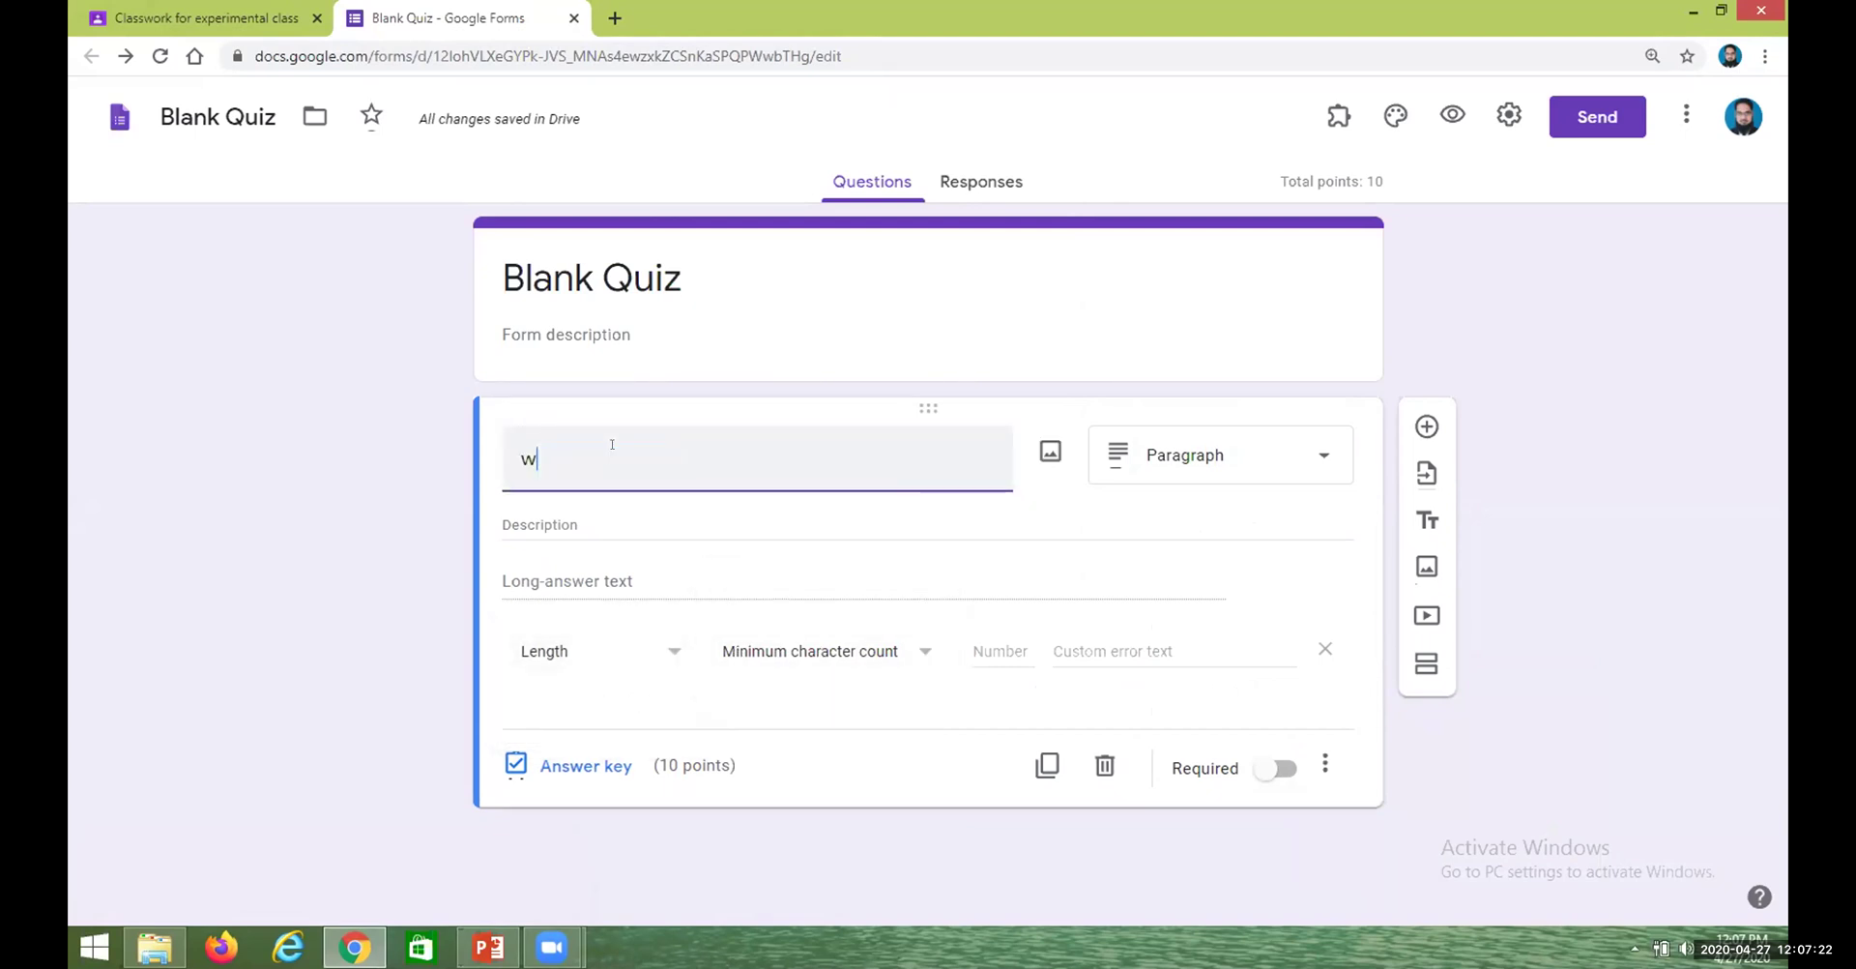
text(rite par)
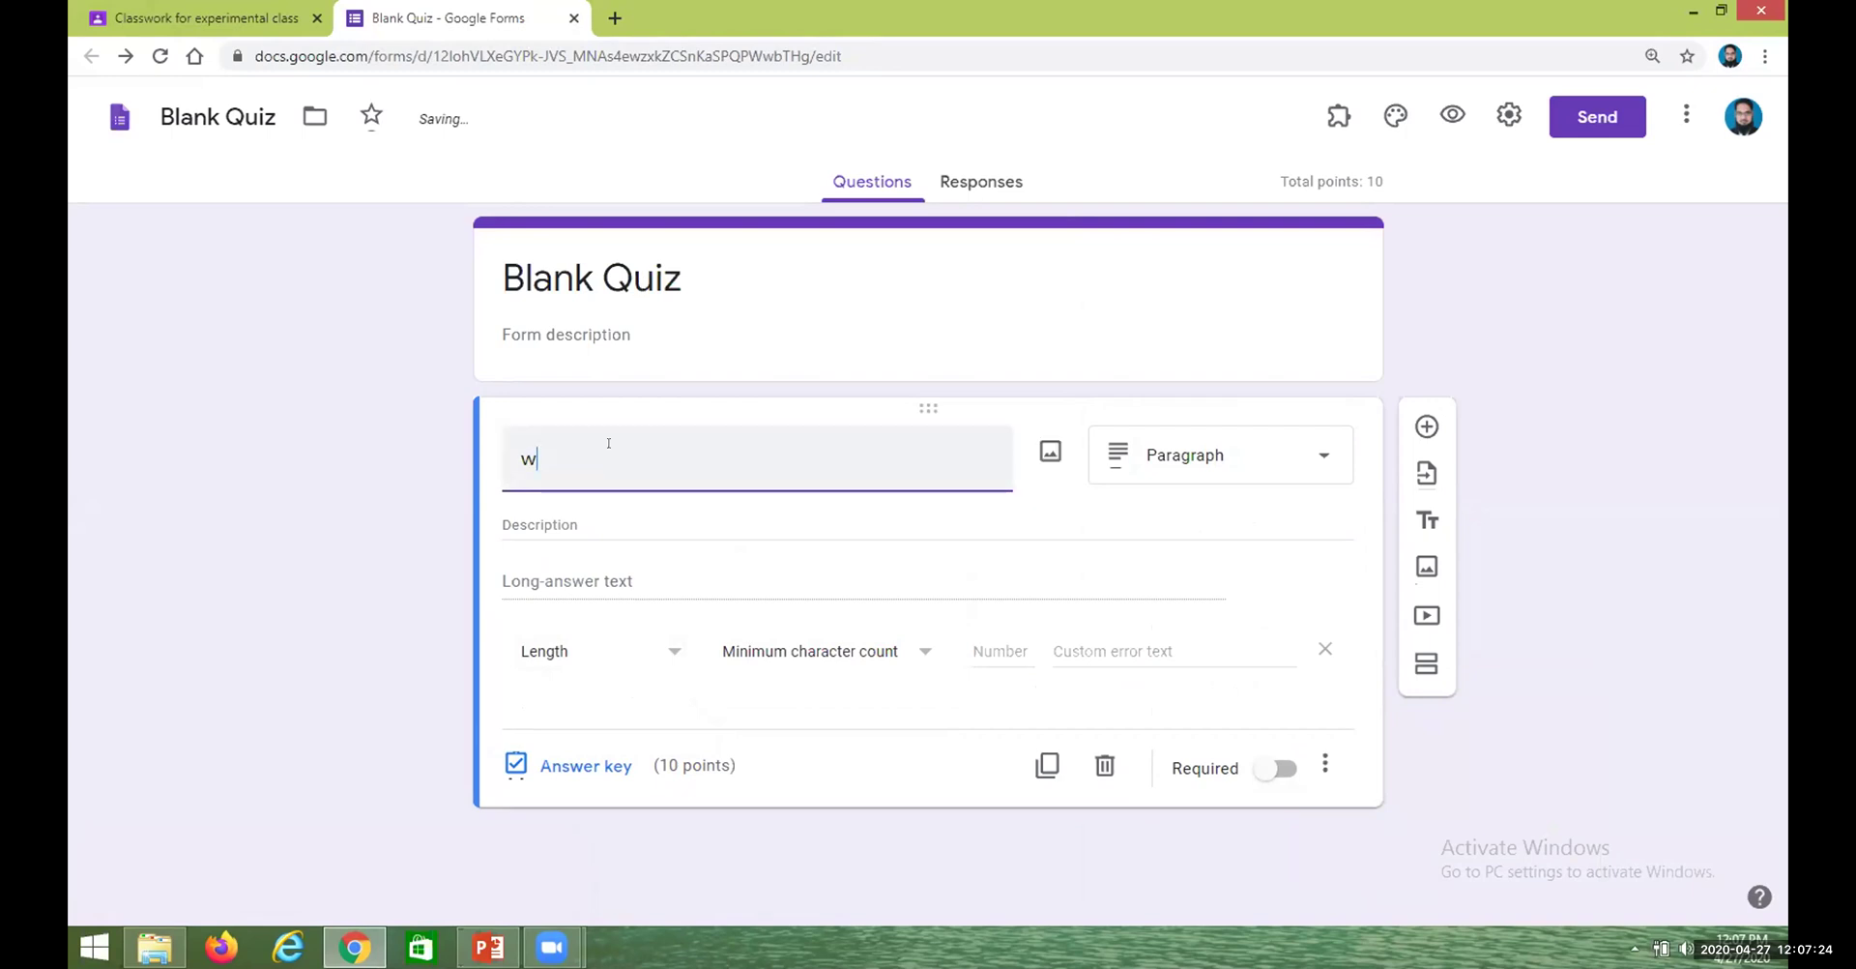
text(agraph on my country)
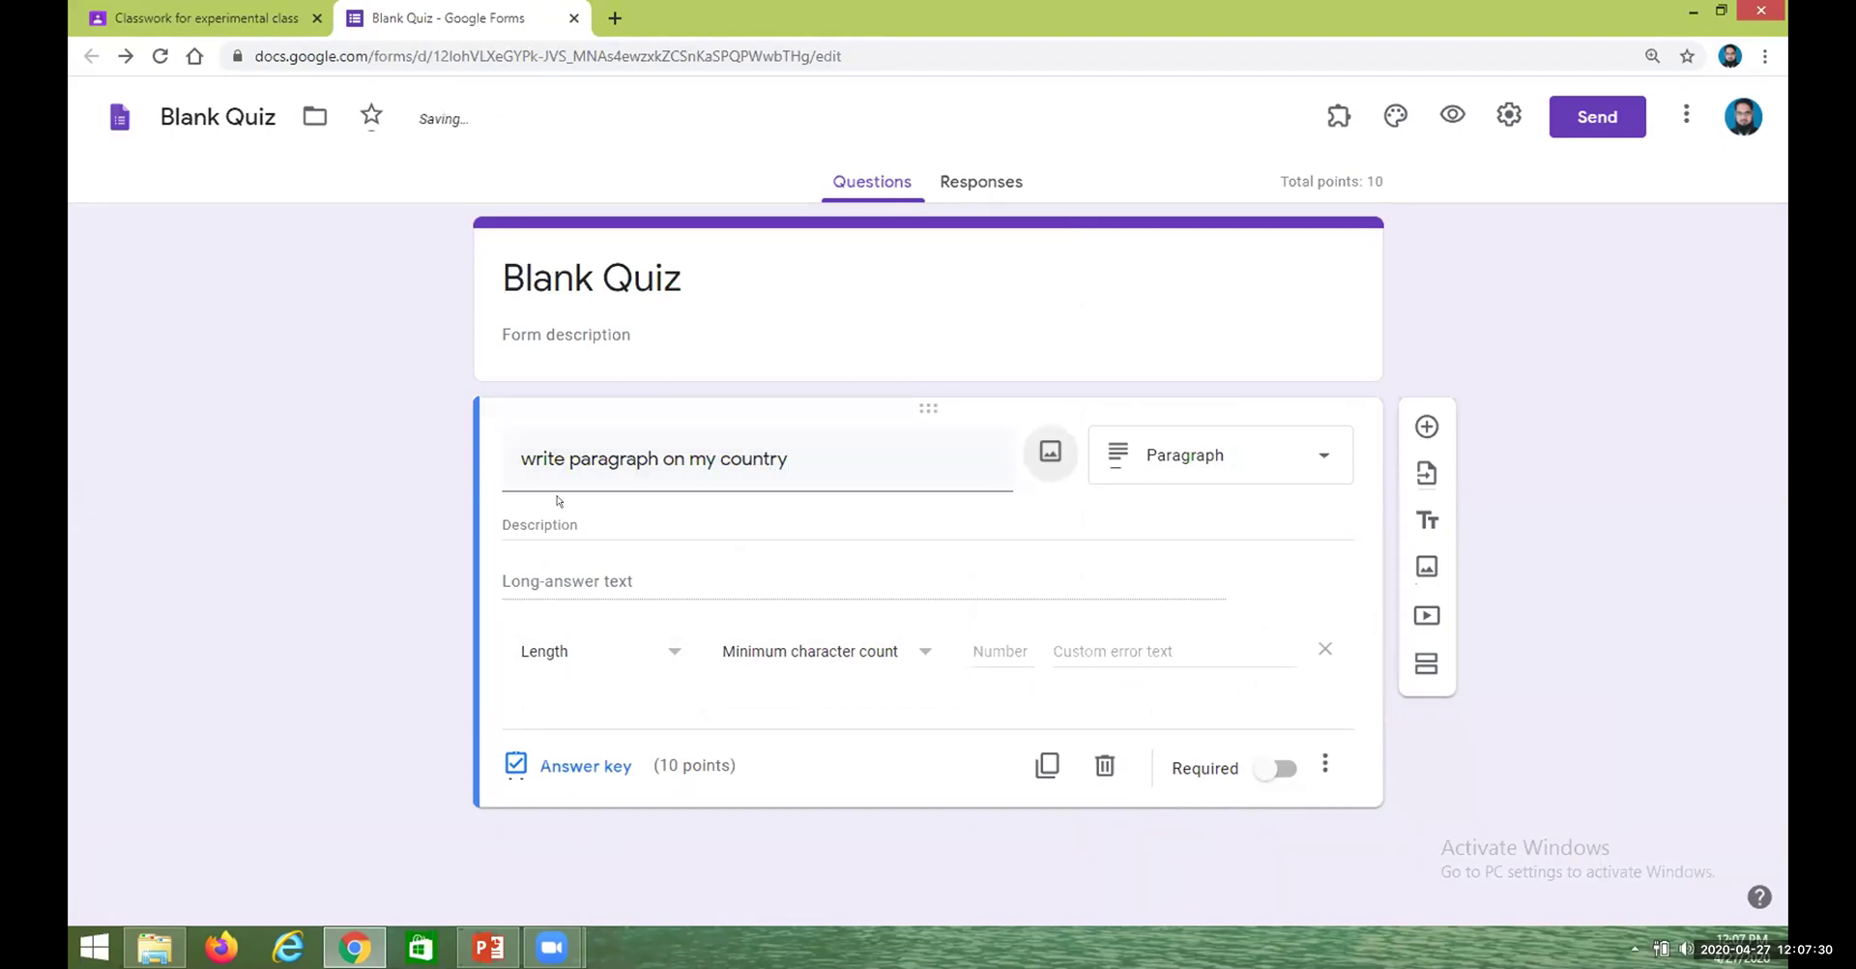
Set the response validation to Regular expression, Matches, with the pattern "lskfjlaksdjflksjfljsdlfjslkdjflk"
click(627, 651)
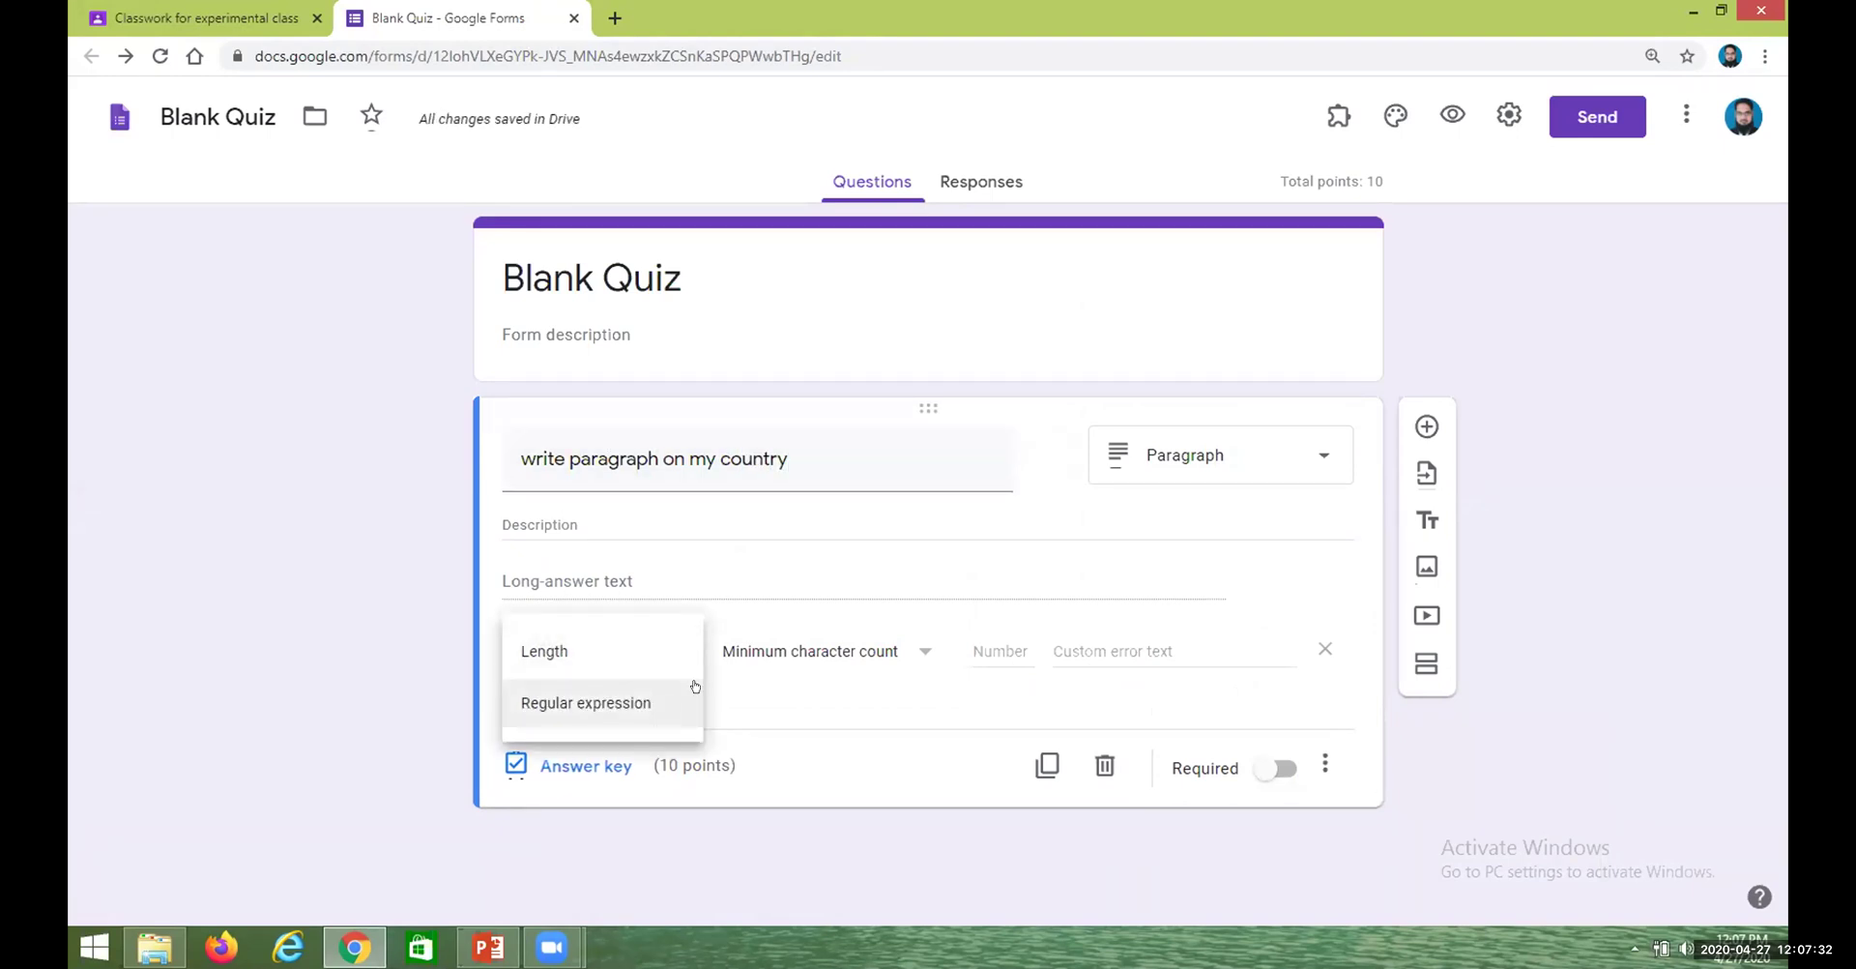
click(609, 702)
click(817, 650)
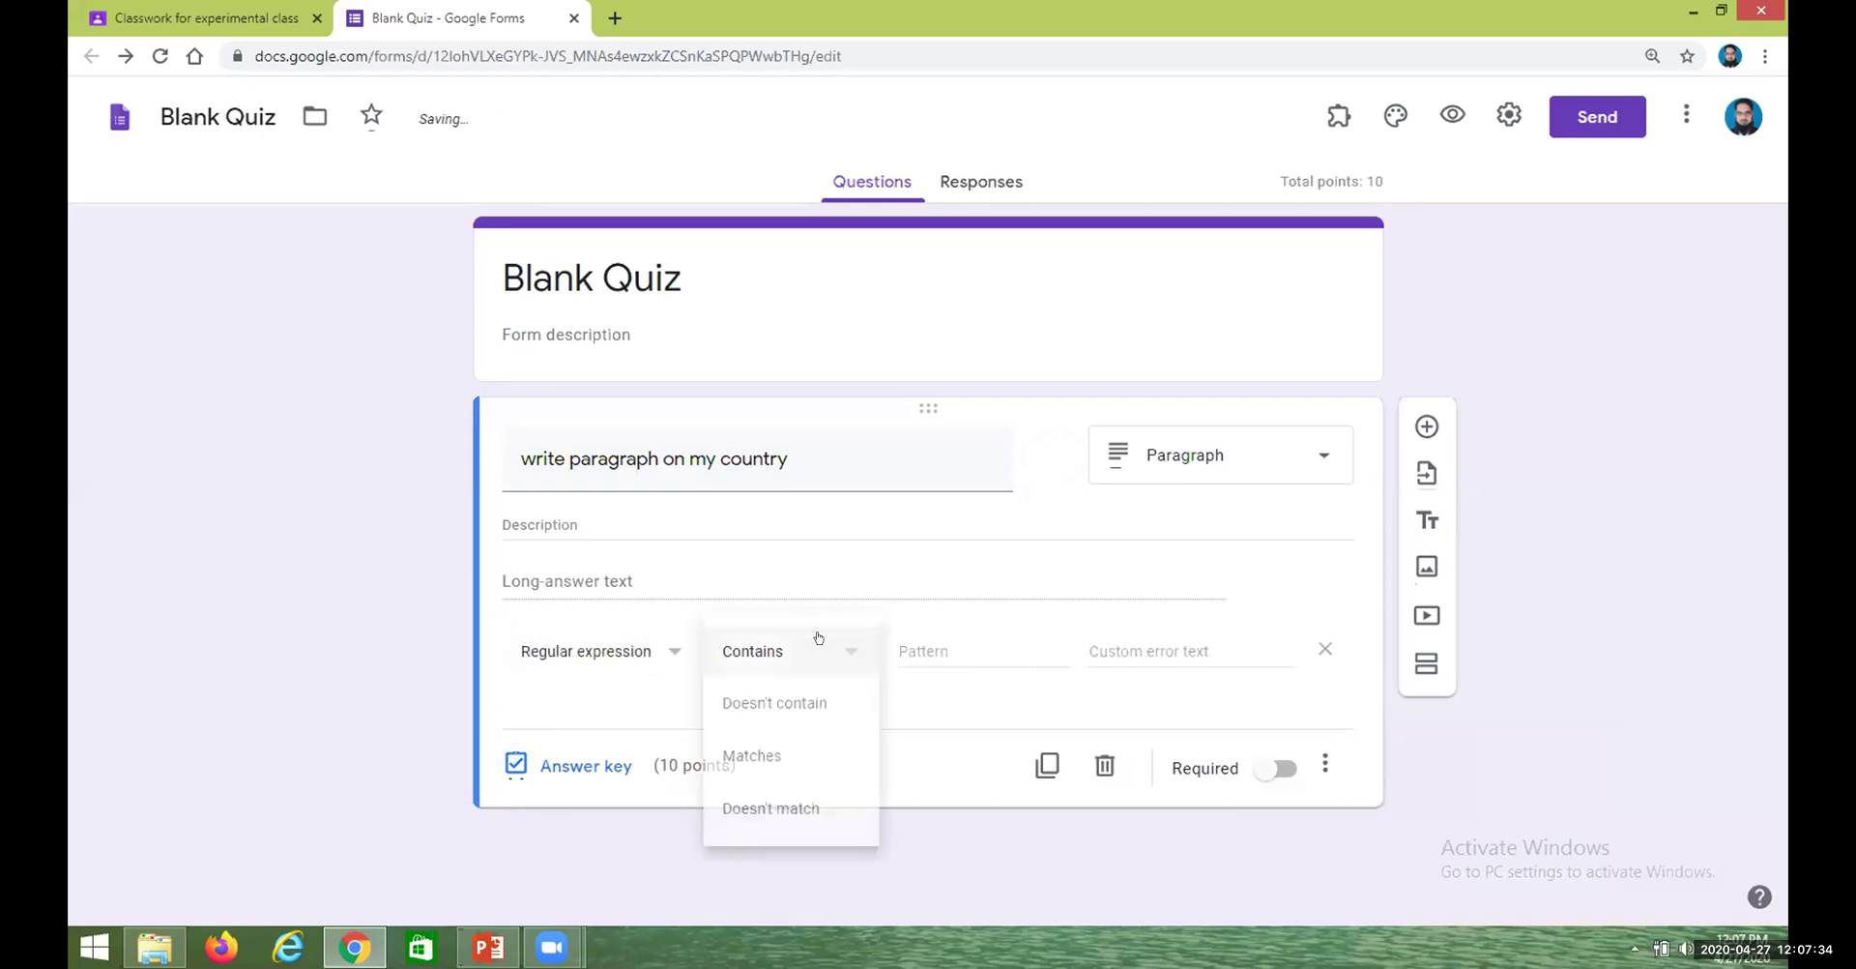
click(783, 741)
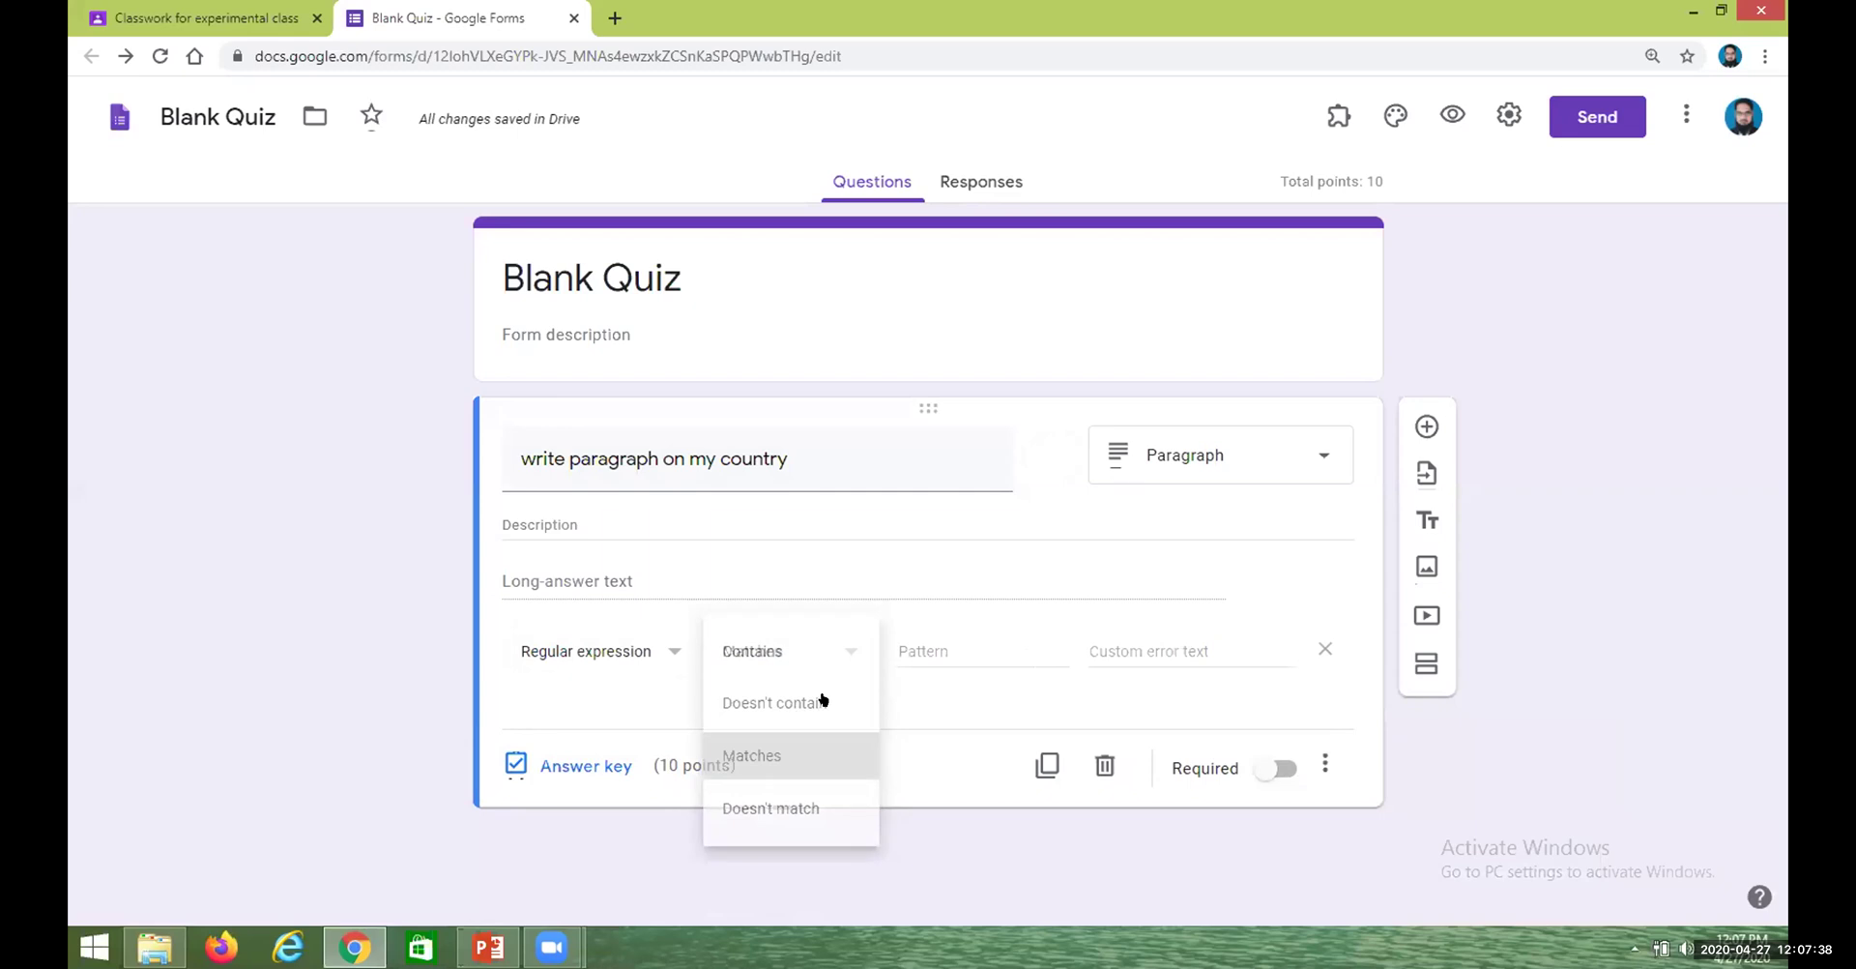
click(955, 650)
text(kfjlaksdjflksjfljsdlfjslkdjflk)
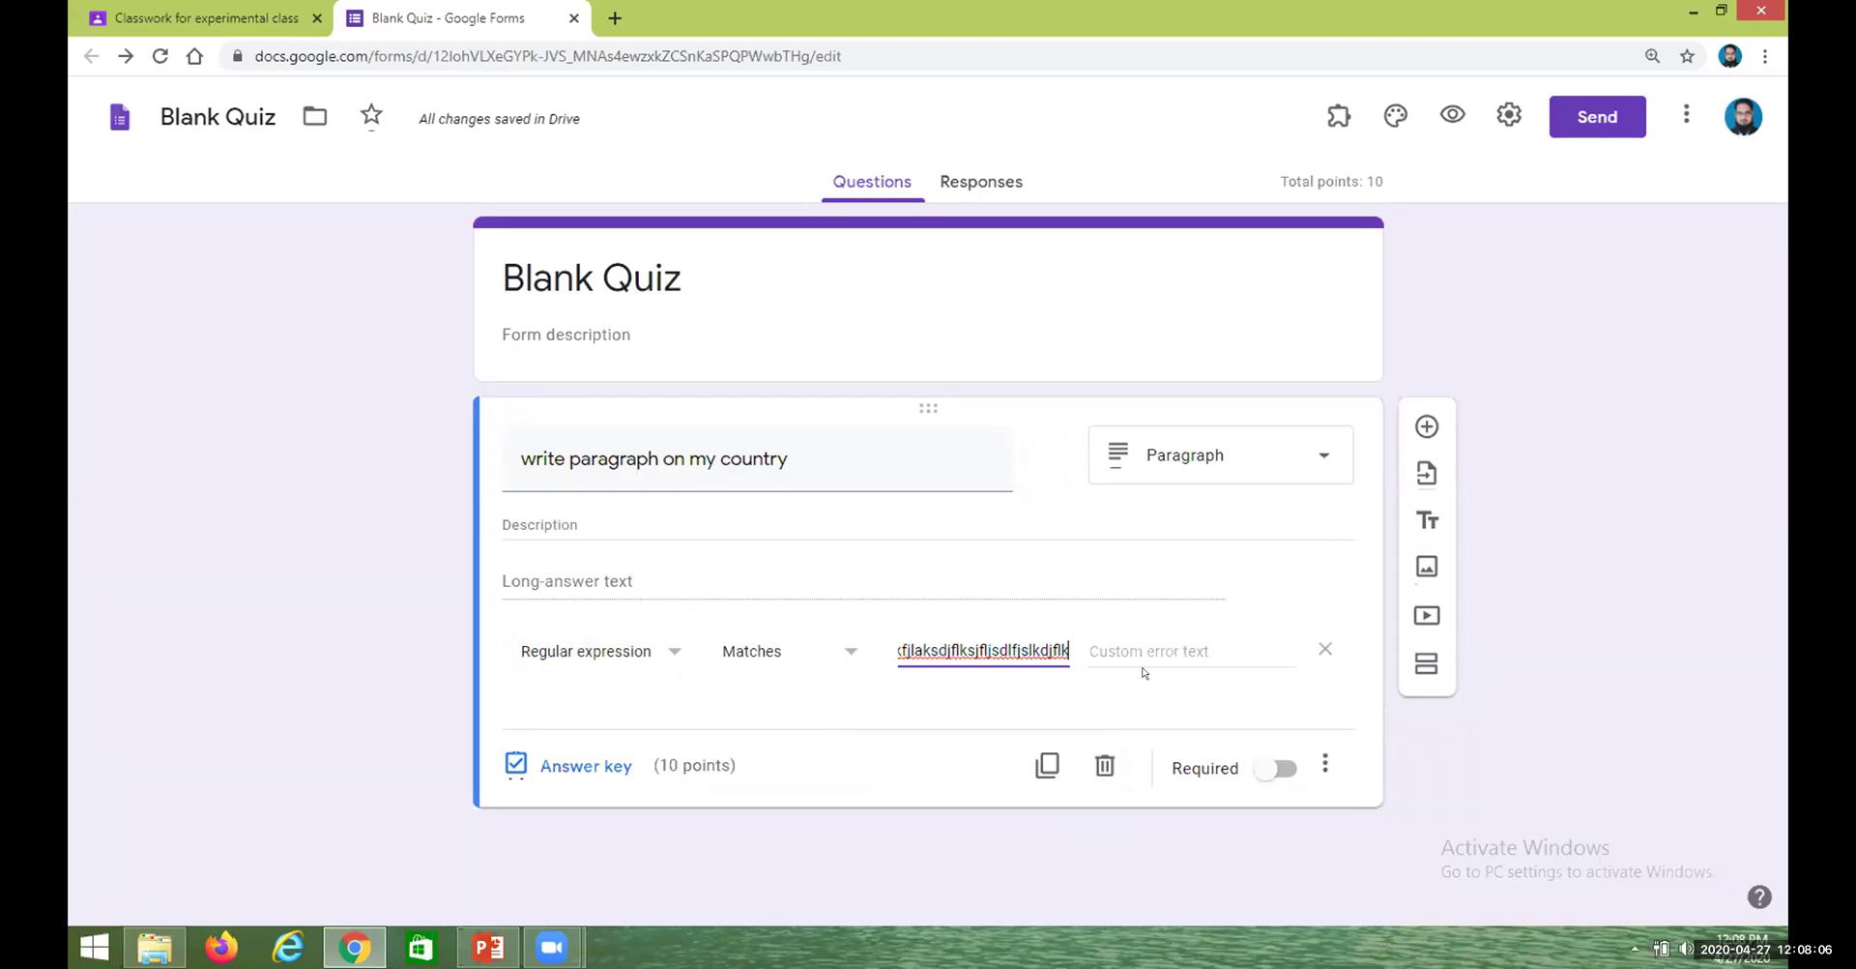
Change the "write paragraph on my country" question to the Multiple choice type and bring up the available question types again
click(1301, 448)
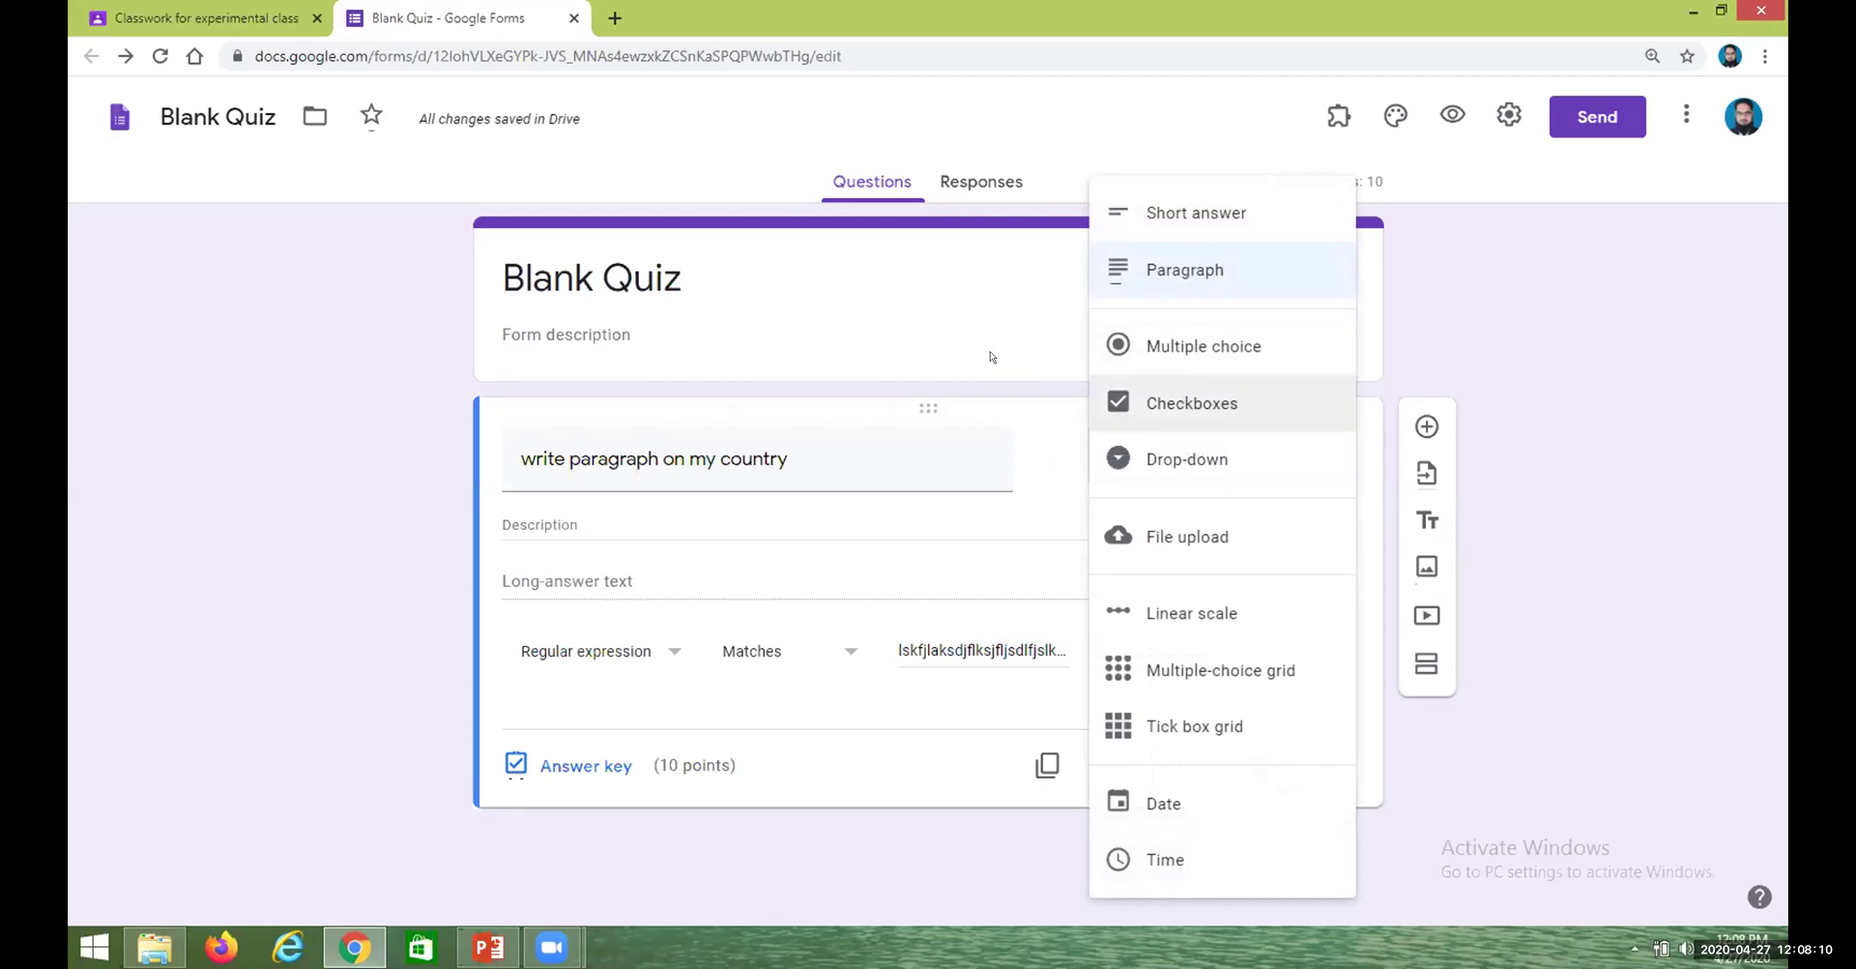
click(989, 381)
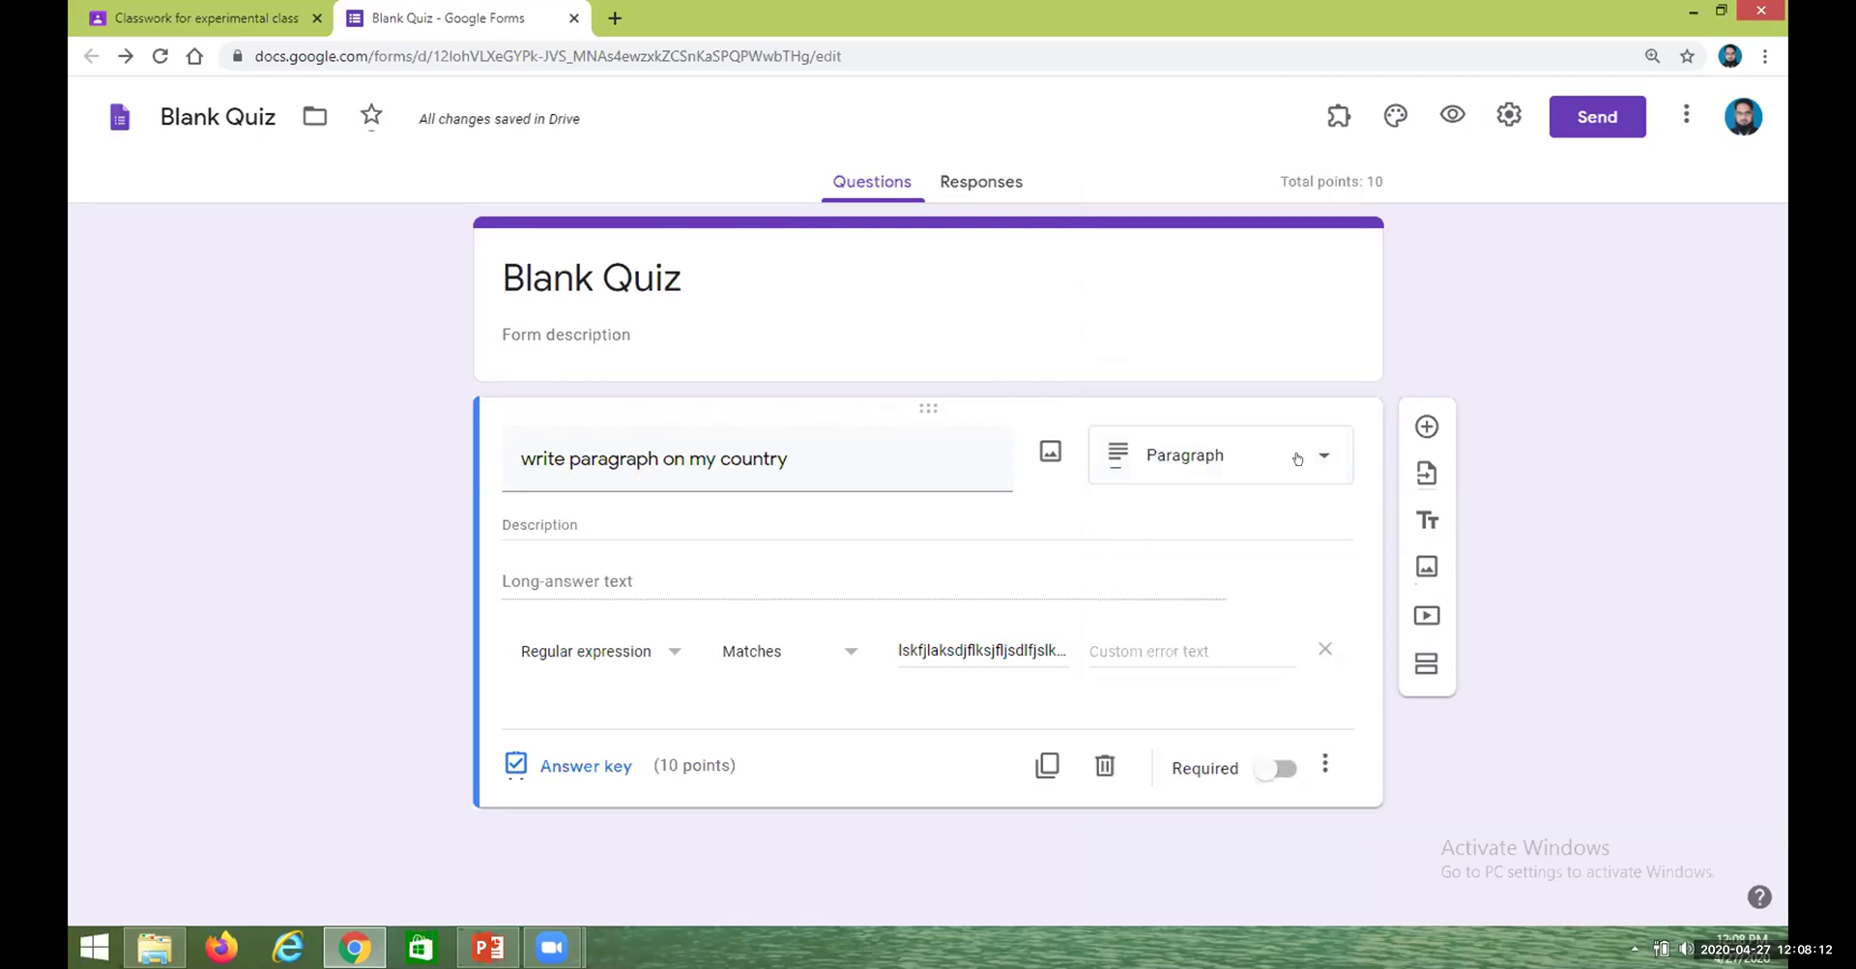
click(1299, 458)
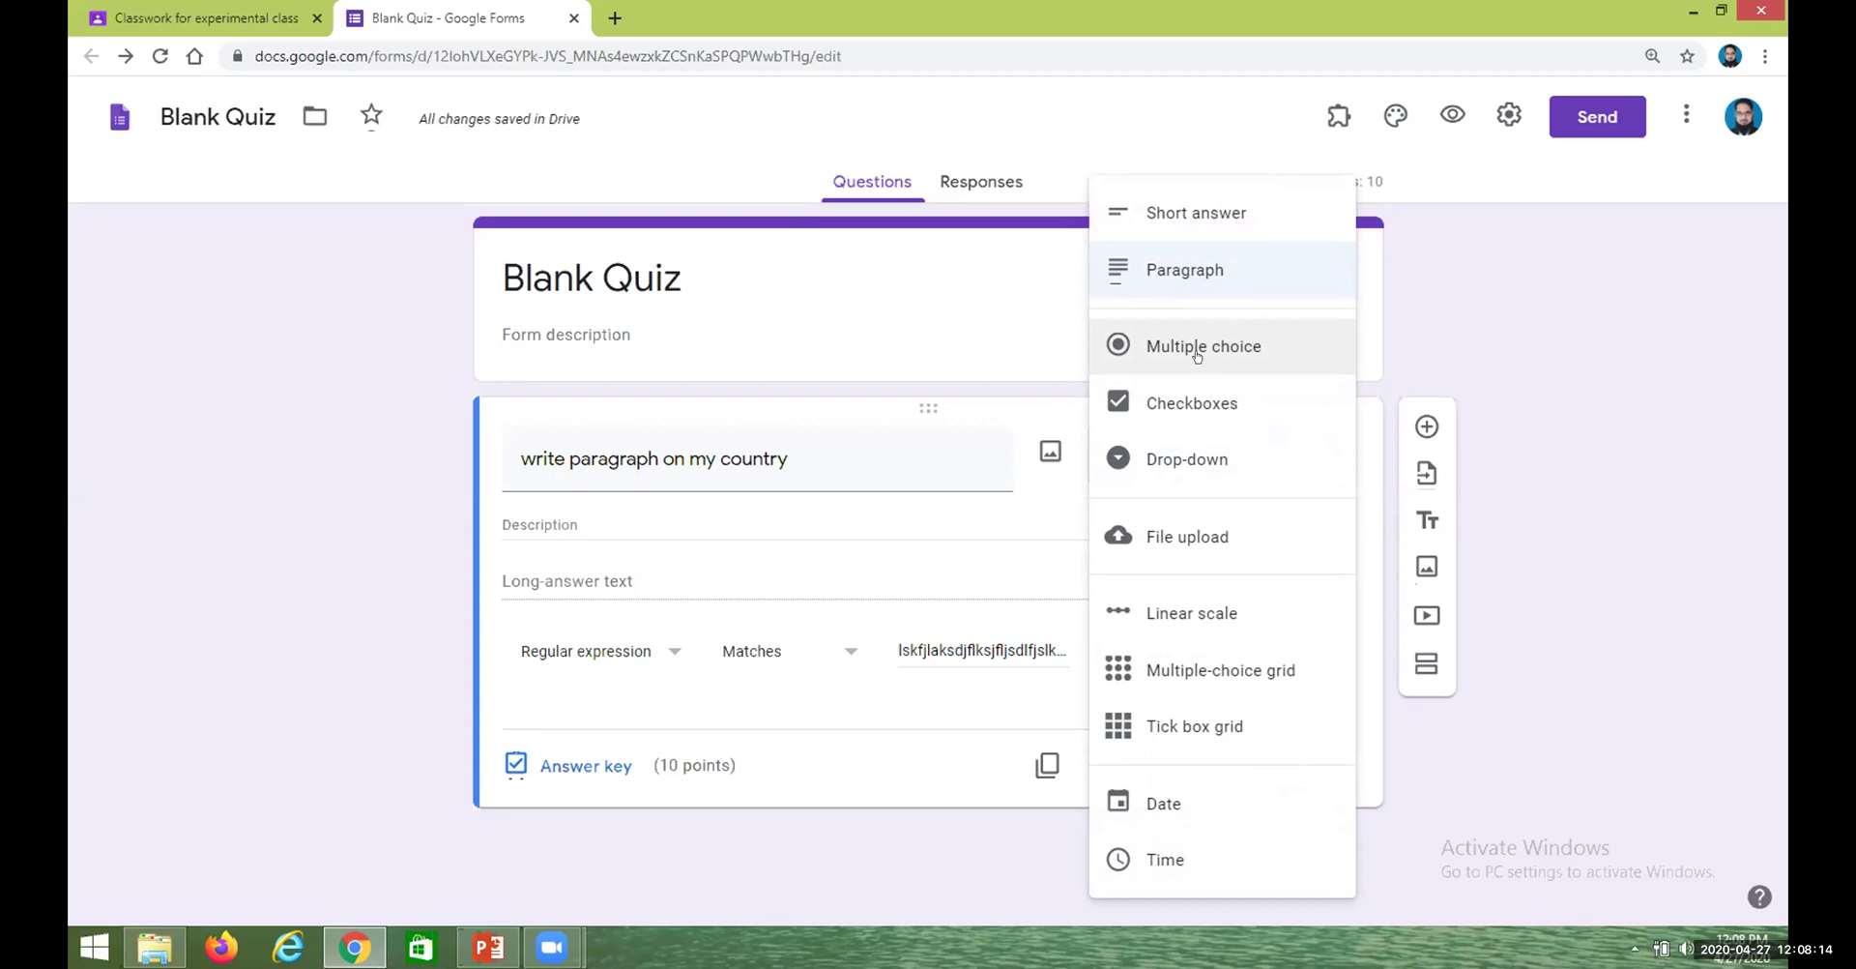
click(1233, 345)
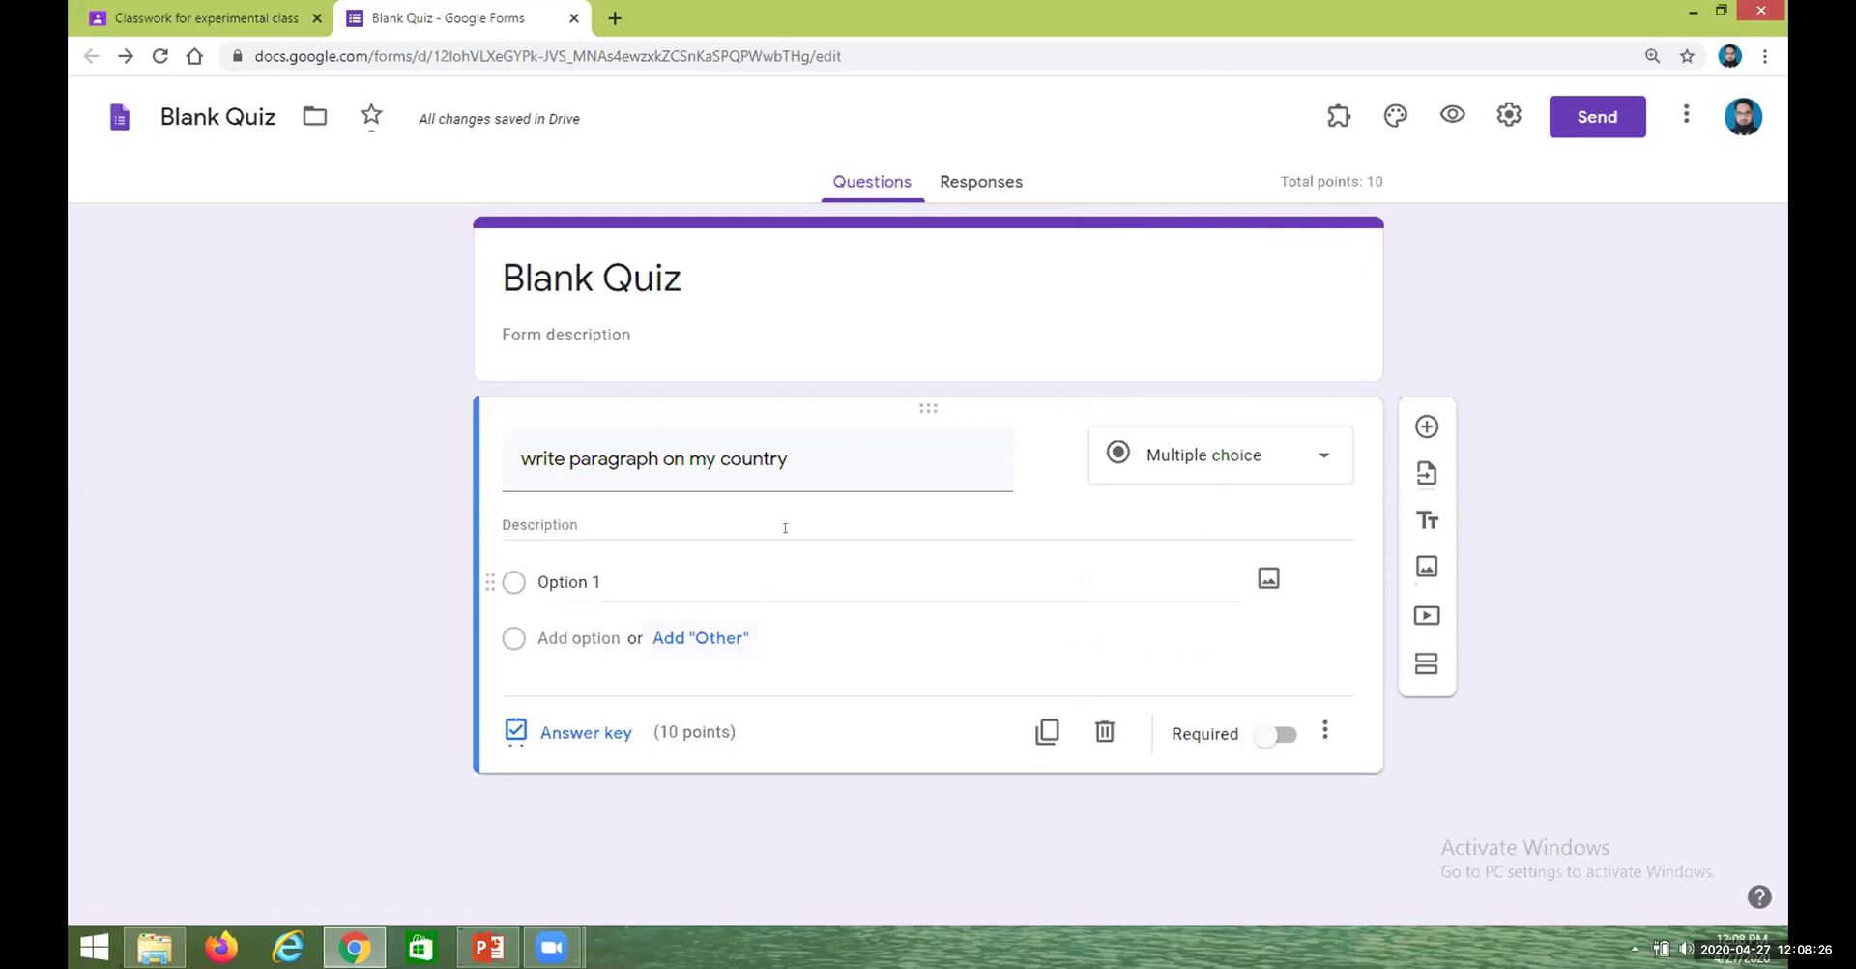
click(1267, 459)
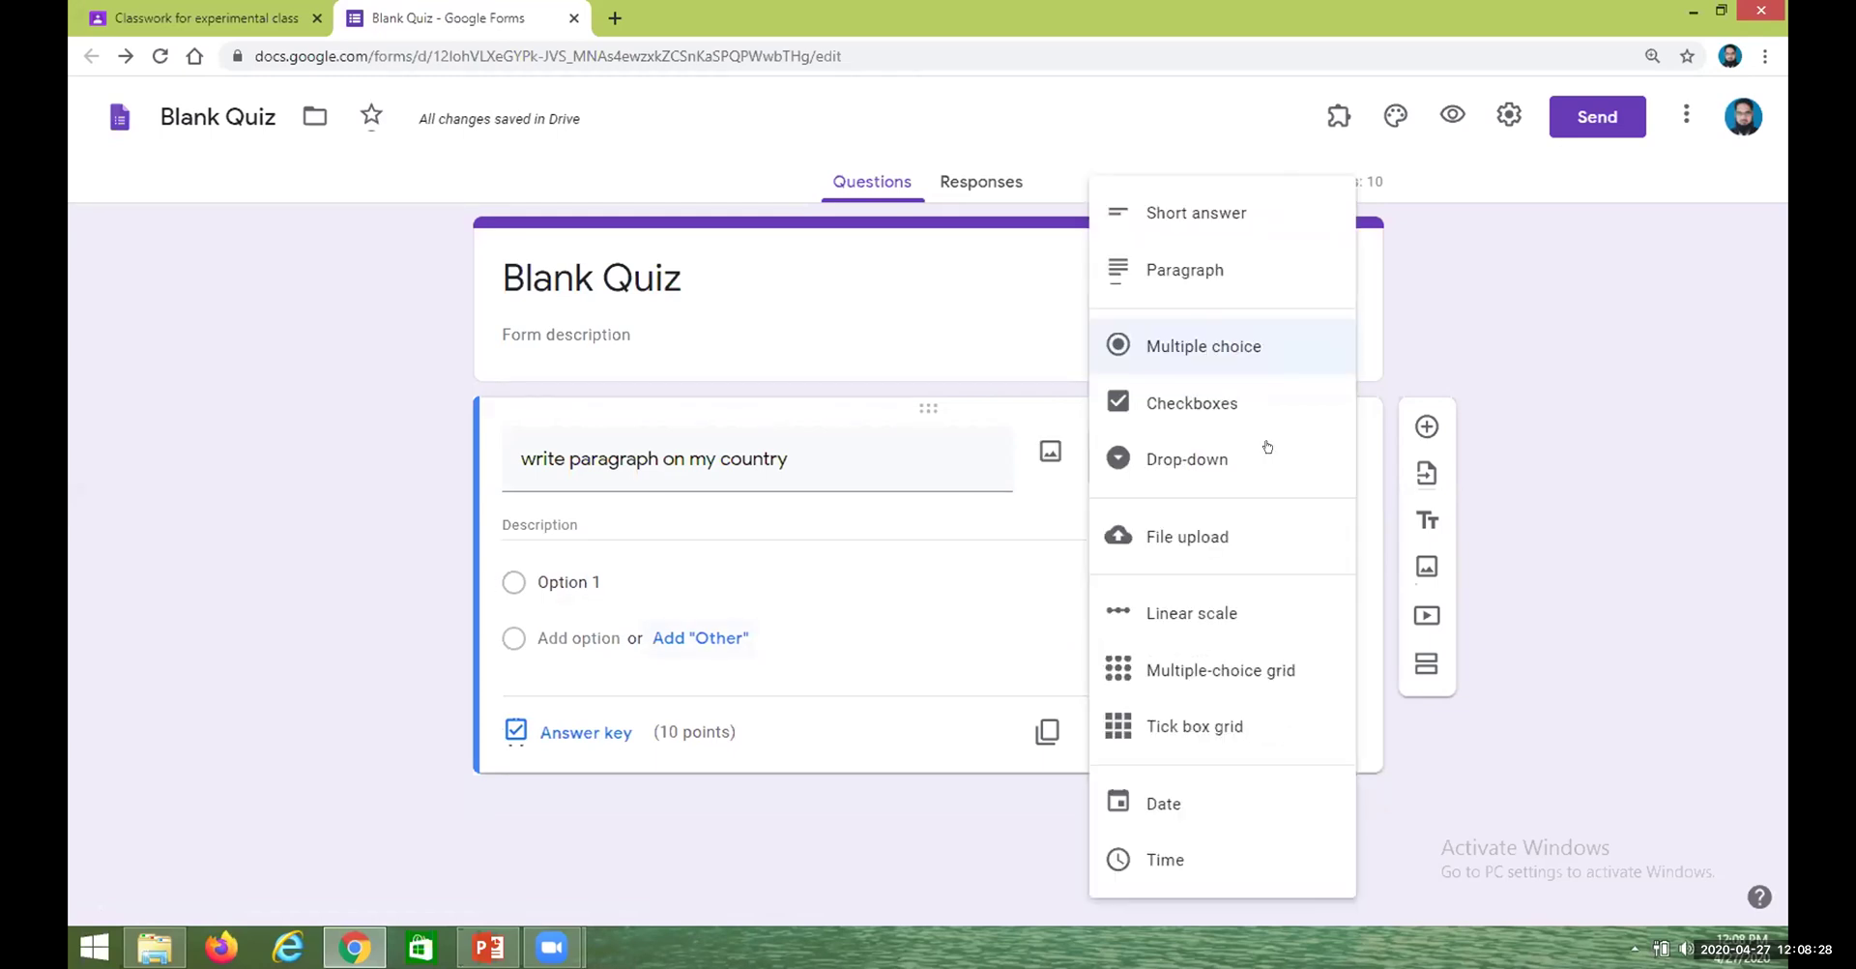